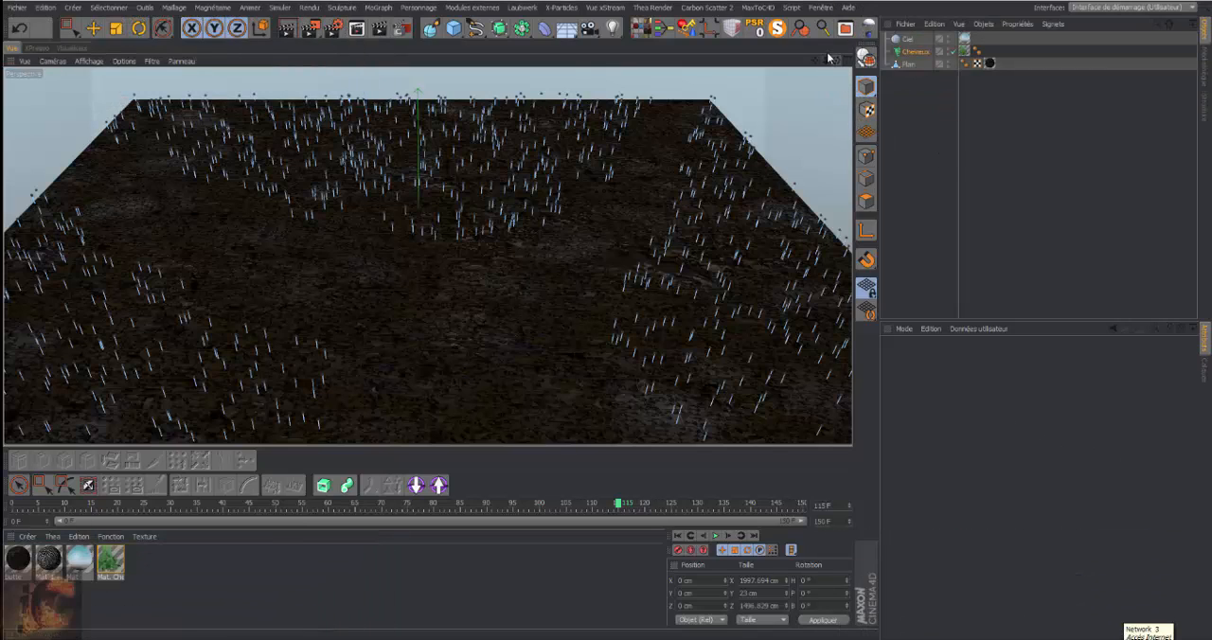
Try the Ombrage de Gouraud (lignes), Ombrage rapide (lignes) and Ombrage constant (lignes) display modes on the selected Plan object
drag(836, 61, 838, 61)
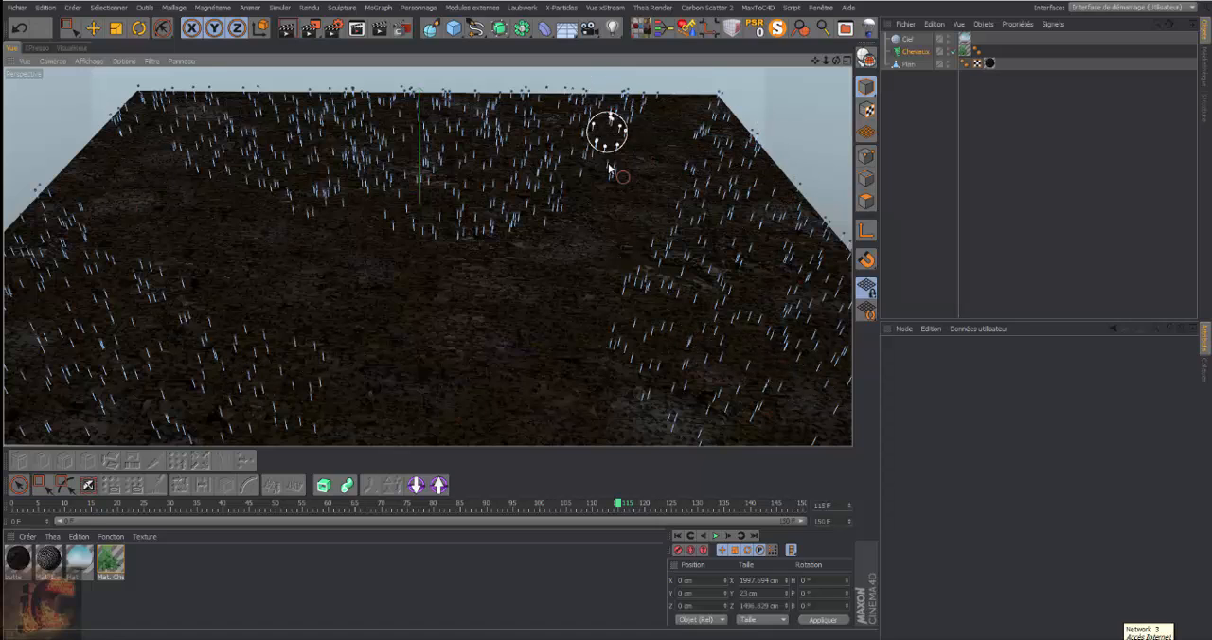
click(907, 64)
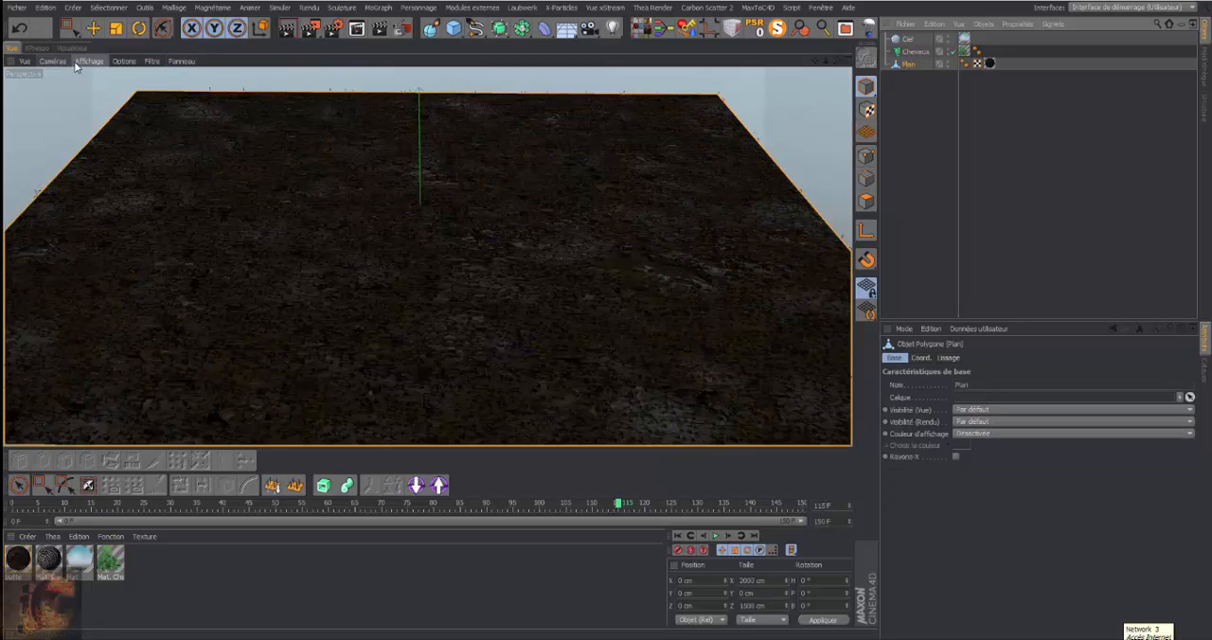
click(89, 60)
click(103, 93)
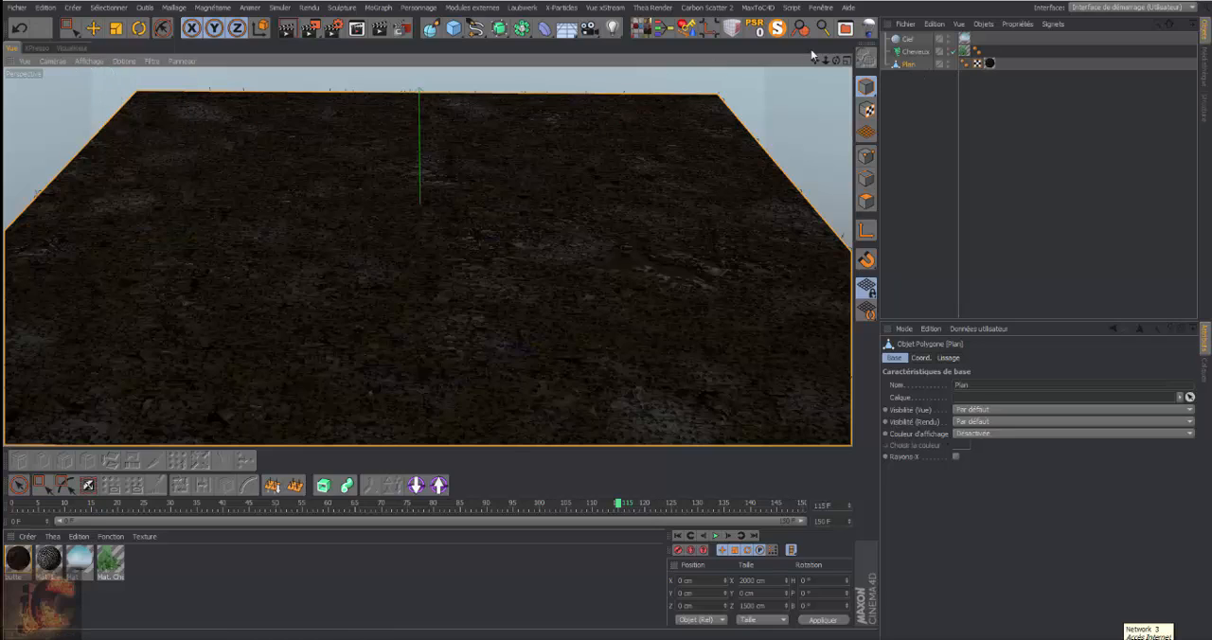
click(89, 62)
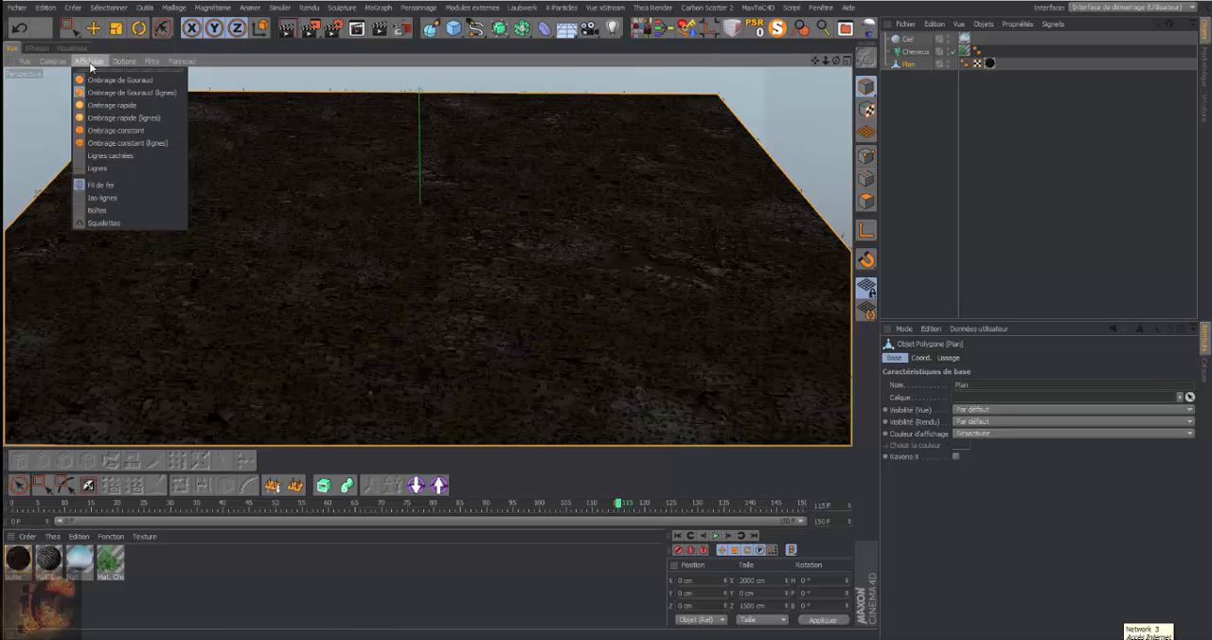
click(103, 119)
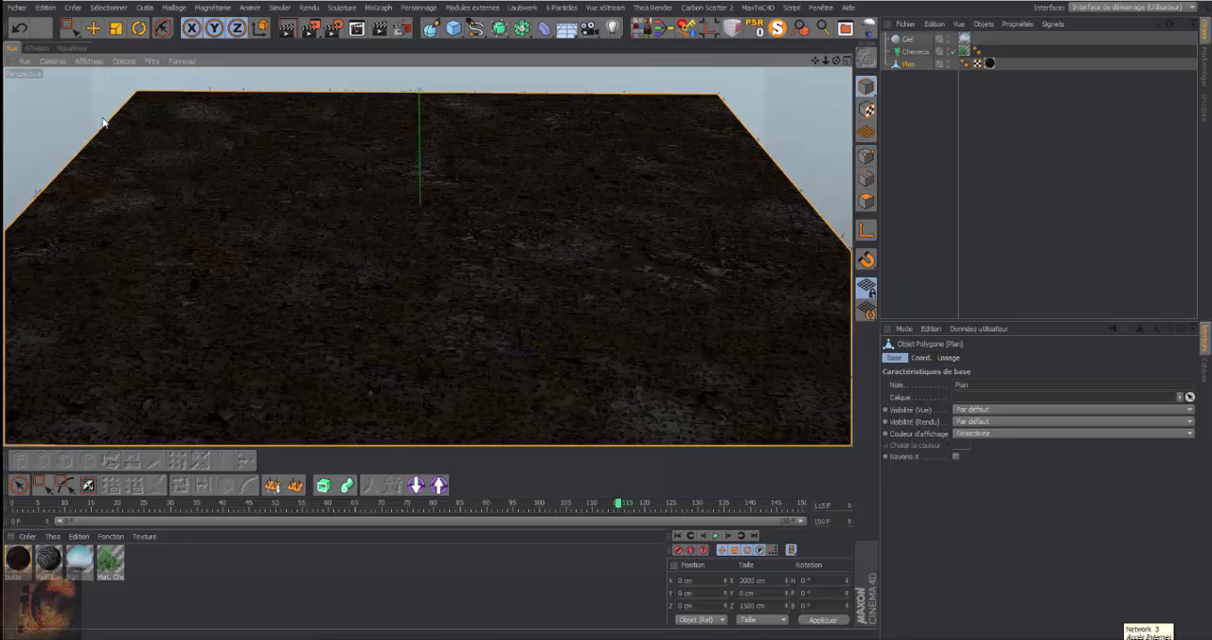
click(89, 62)
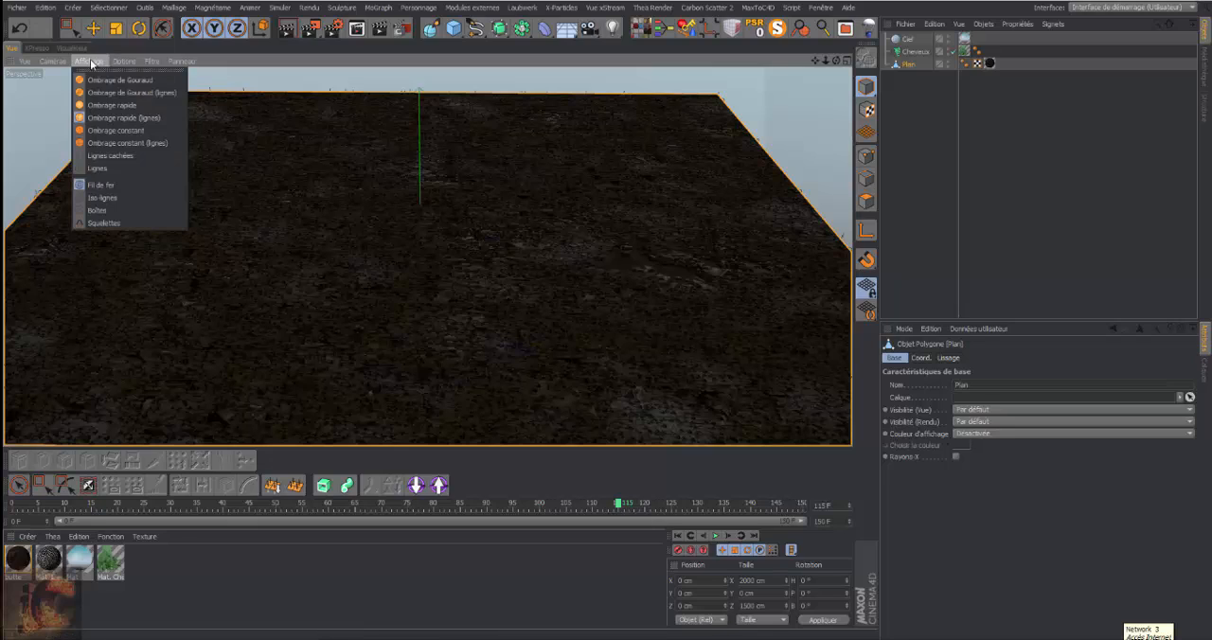
click(102, 143)
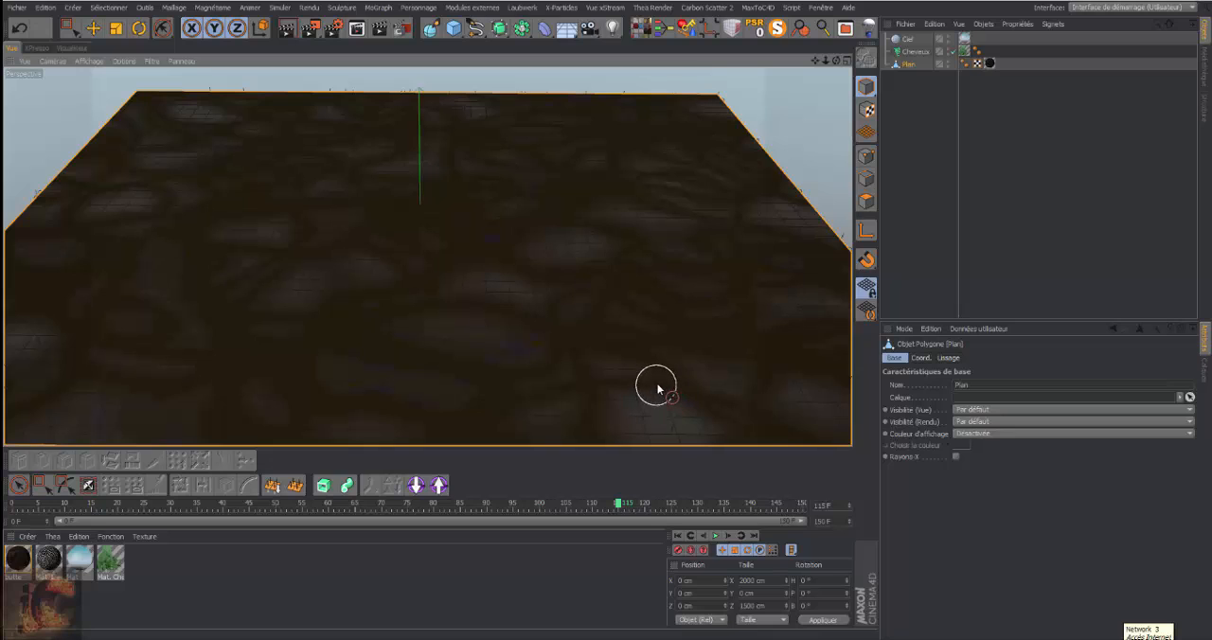
Set the viewport display mode to Ombrage de Gouraud
click(89, 61)
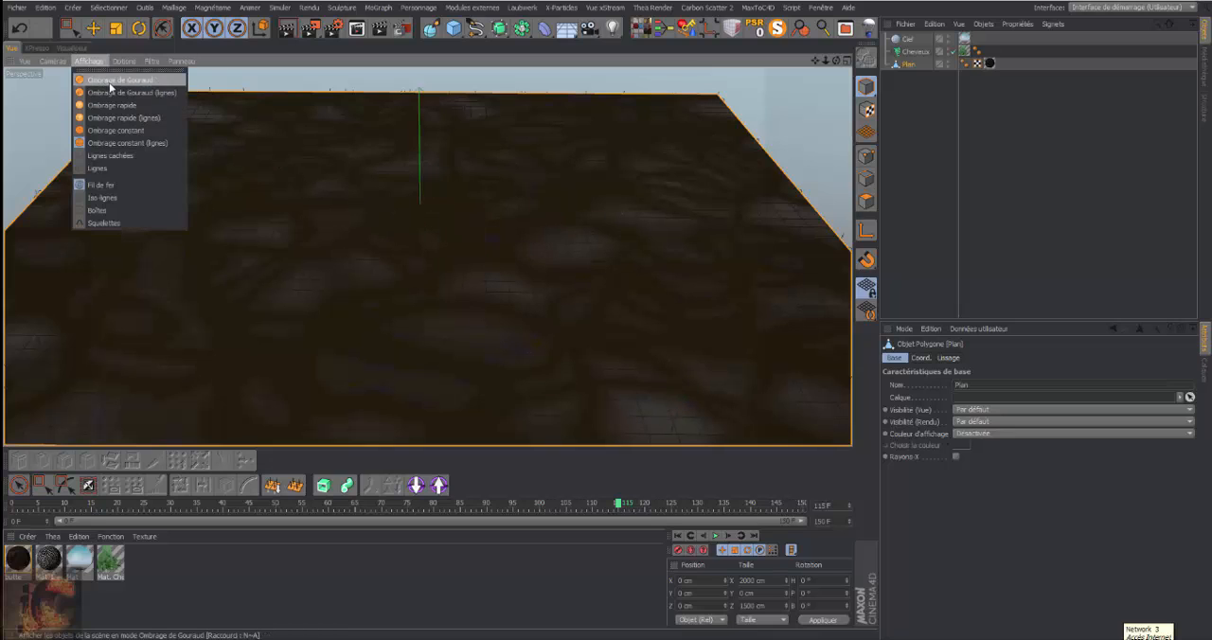
click(110, 82)
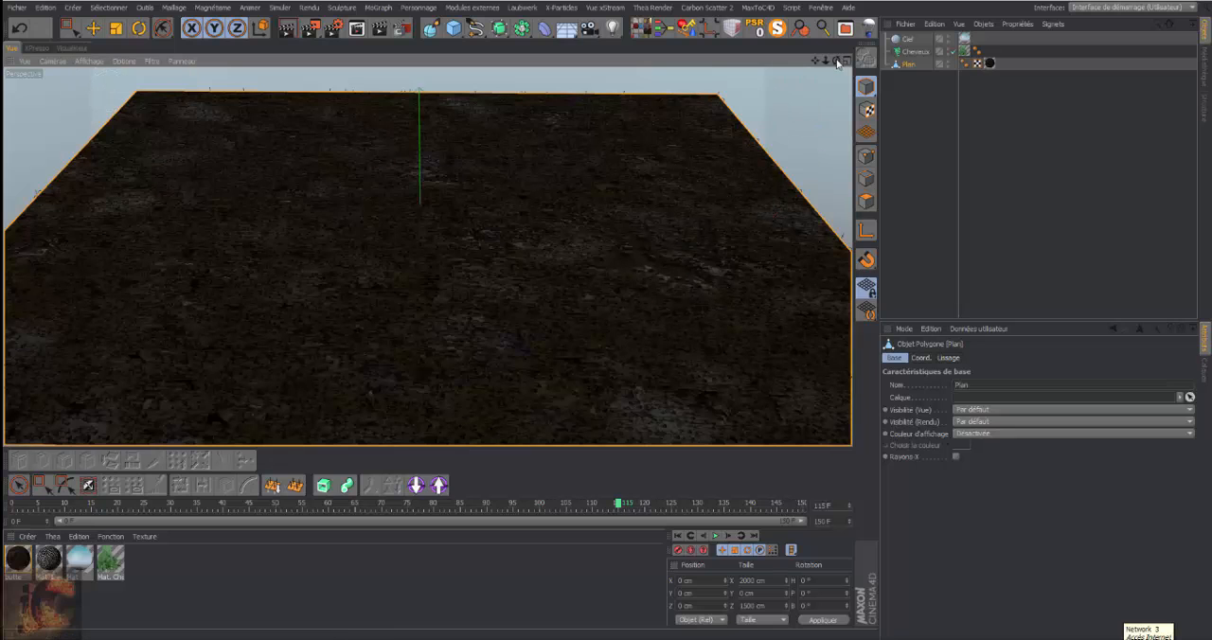
drag(837, 63, 837, 44)
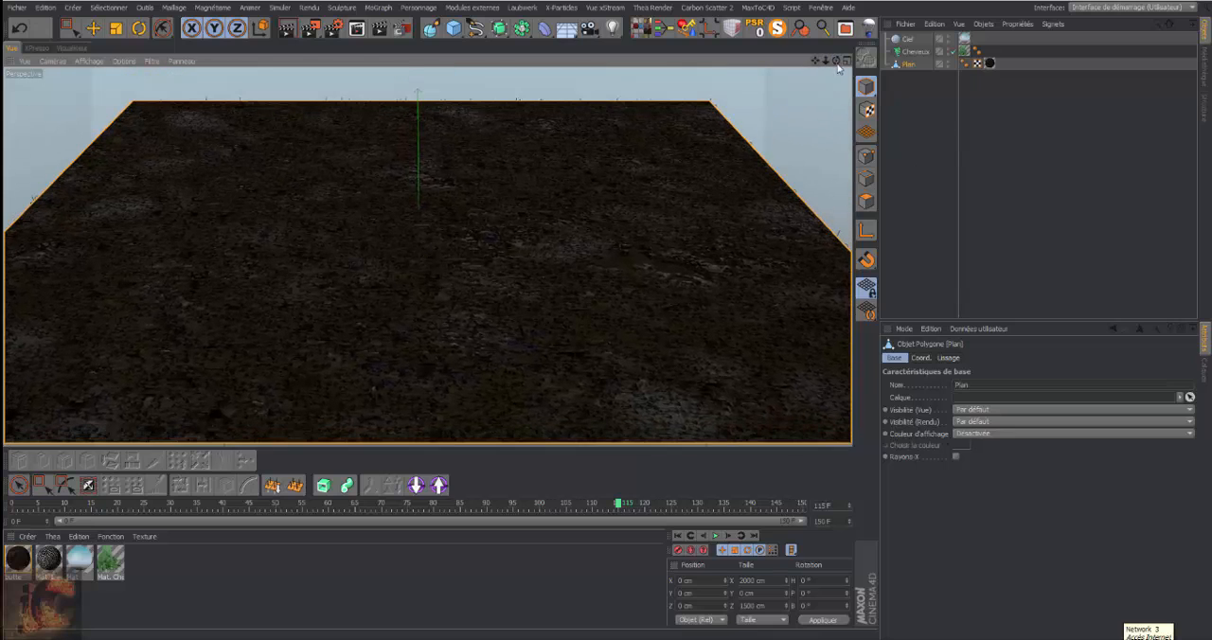
Select the Cheveux object, play the animation and rewind it to frame 0
click(926, 51)
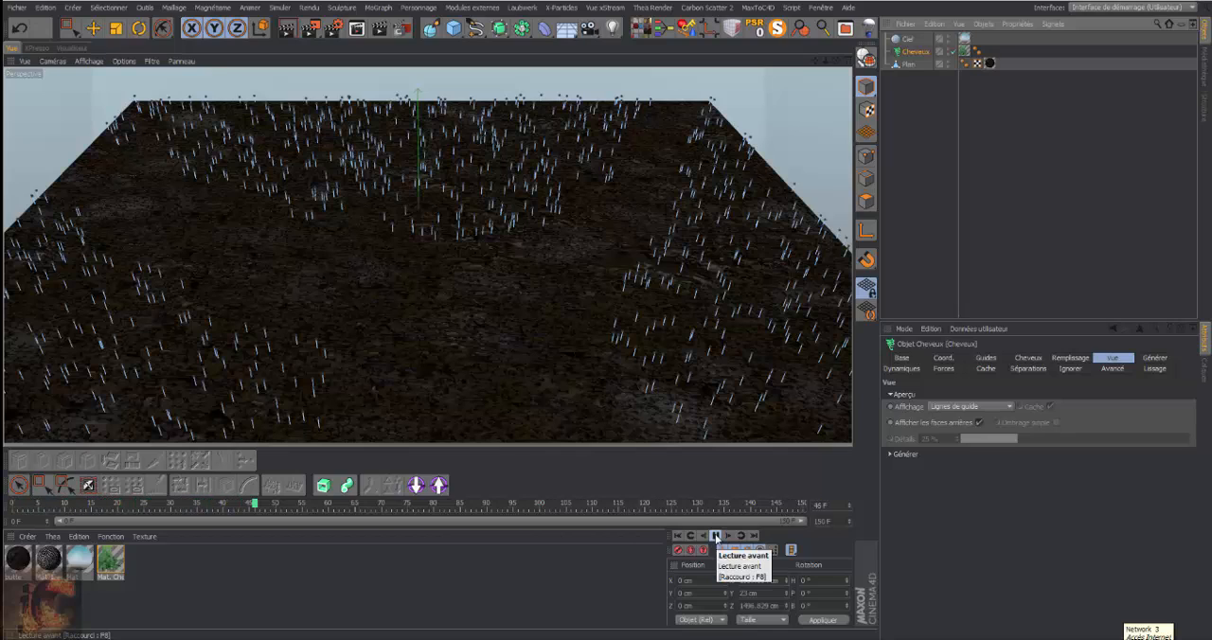
click(678, 535)
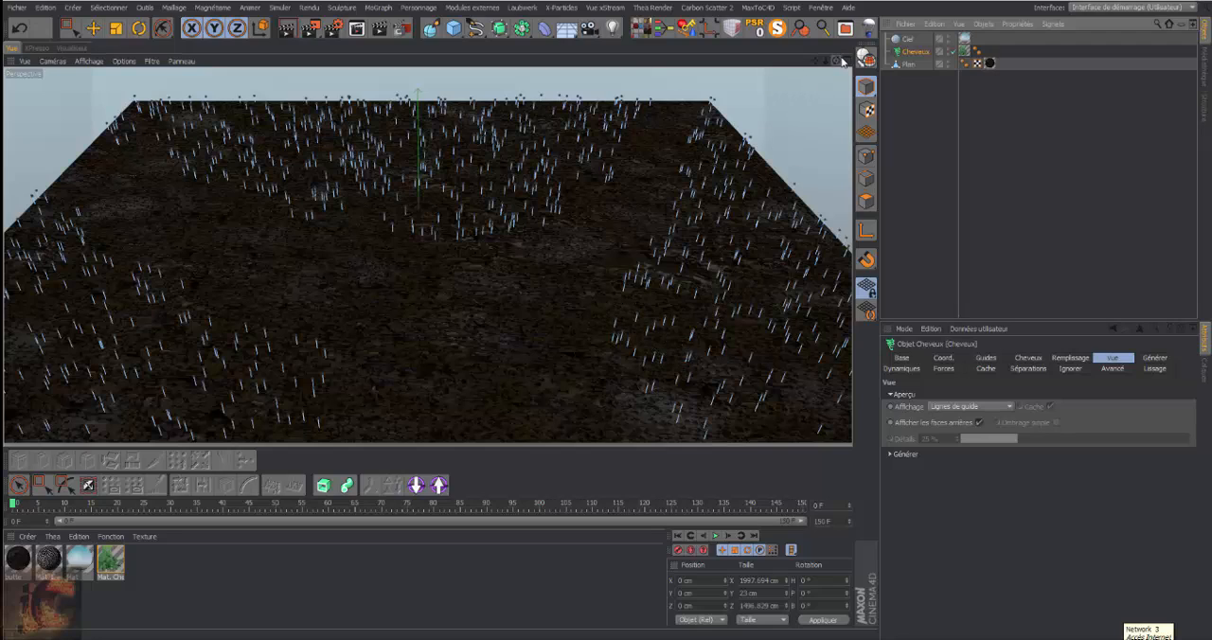
Set the length of the Cheveux object's guides to 14 cm
drag(842, 62, 843, 87)
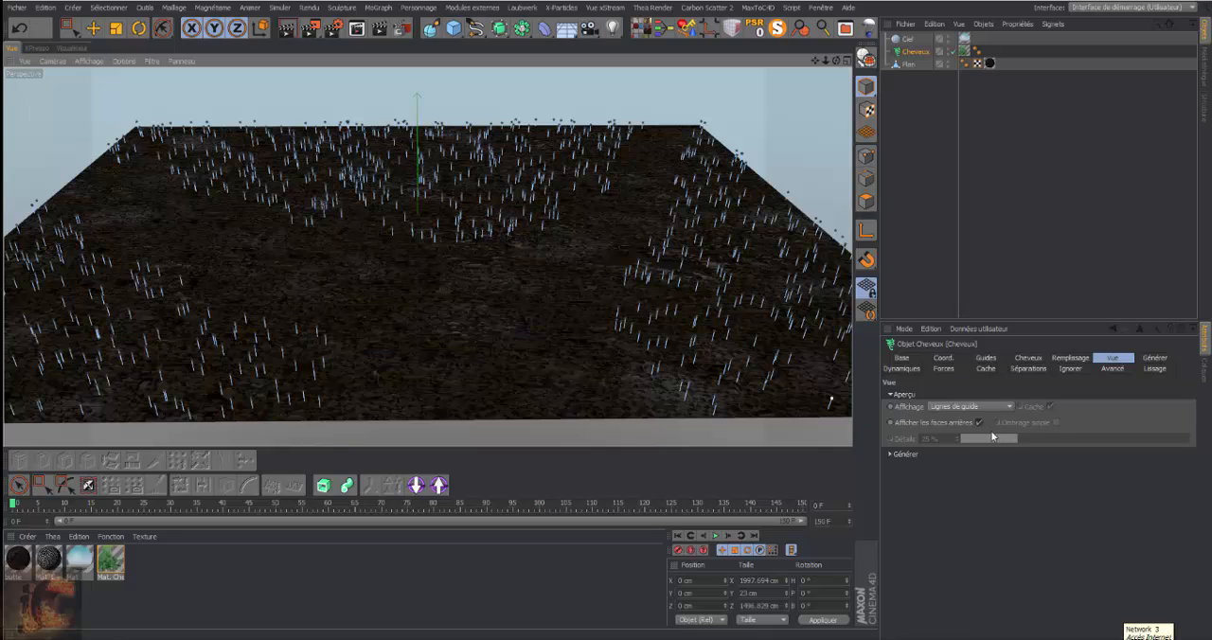
click(985, 357)
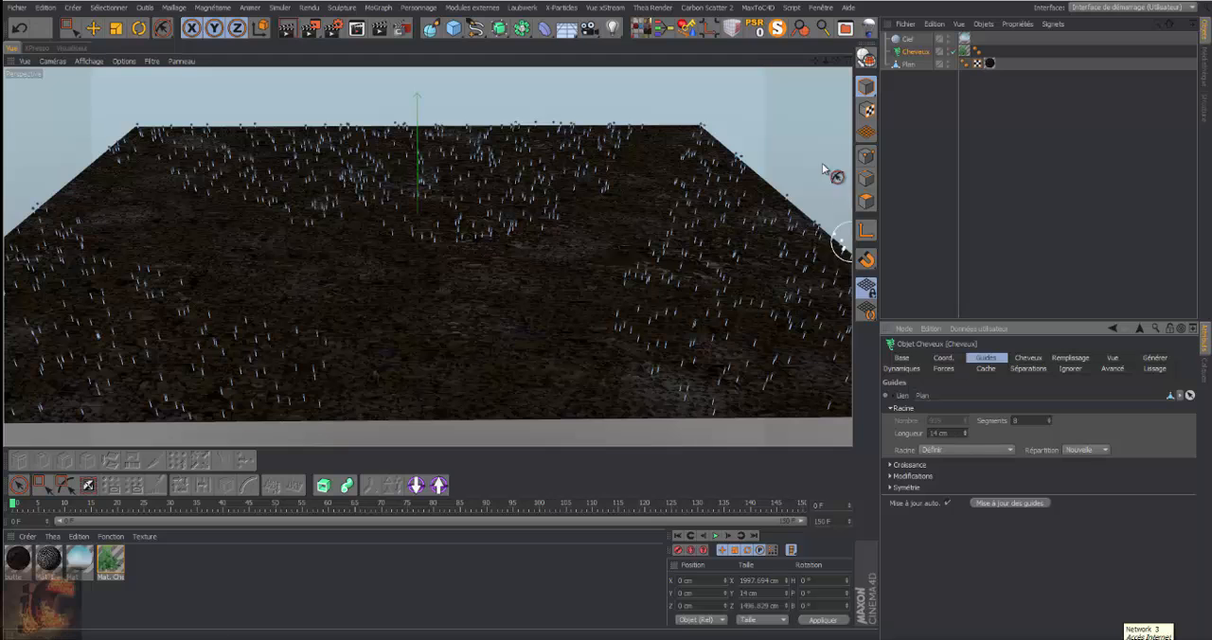
drag(836, 61, 832, 86)
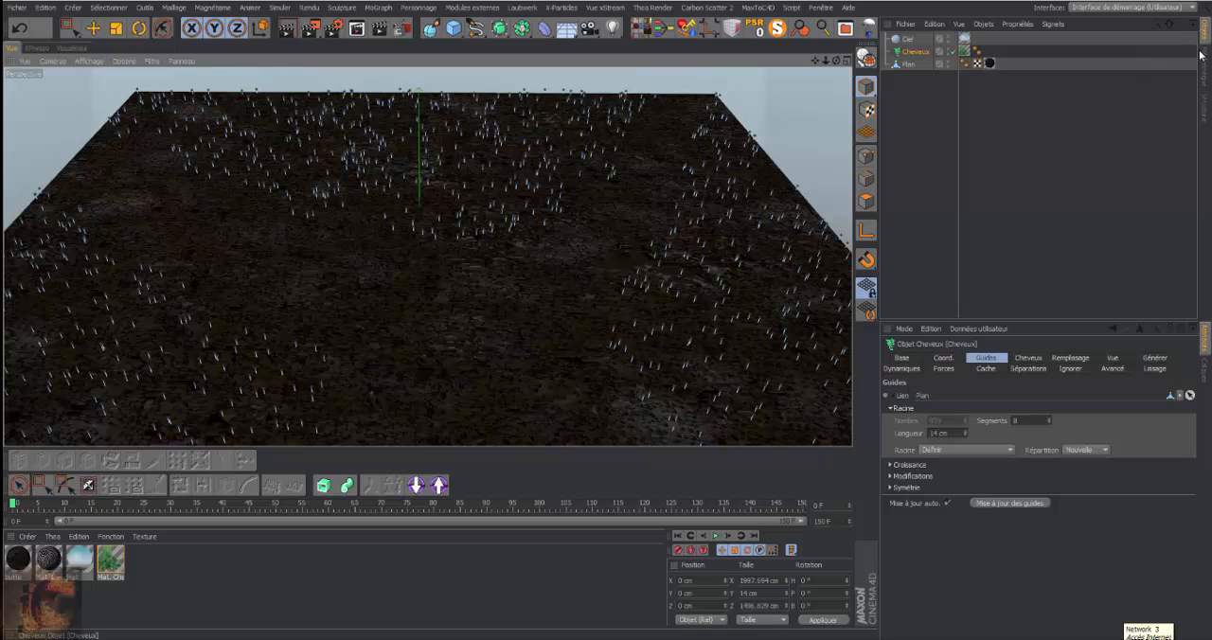
Switch to the Hair (Utilisateur) interface layout, then detach Magic Preview and close it
click(1195, 9)
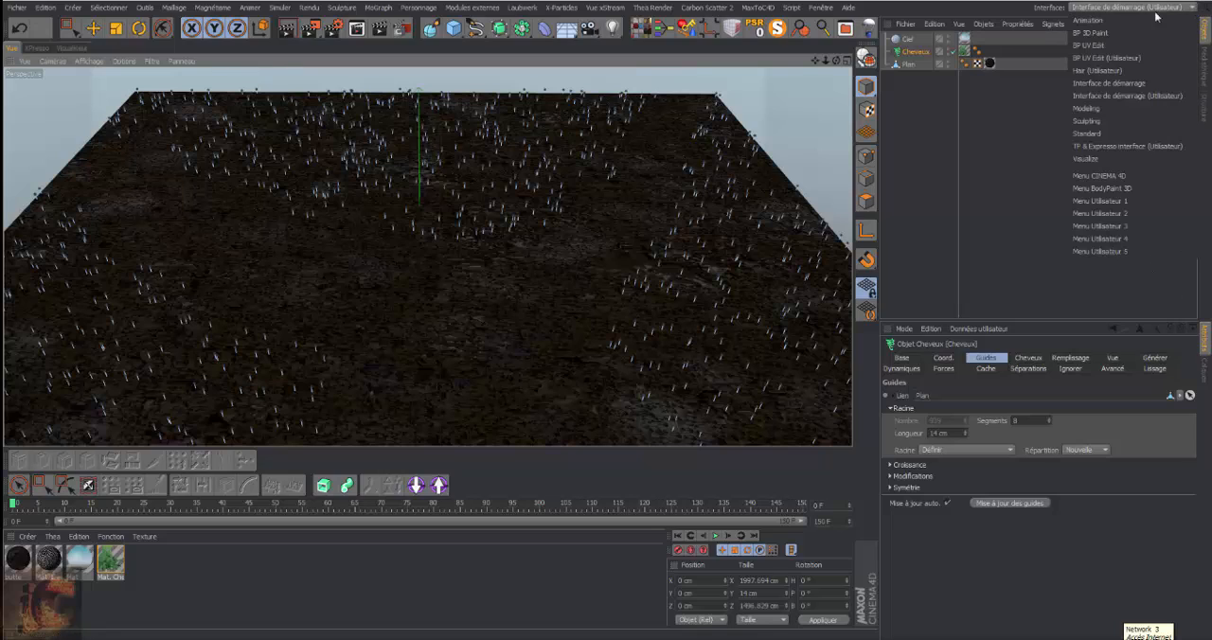
click(1116, 70)
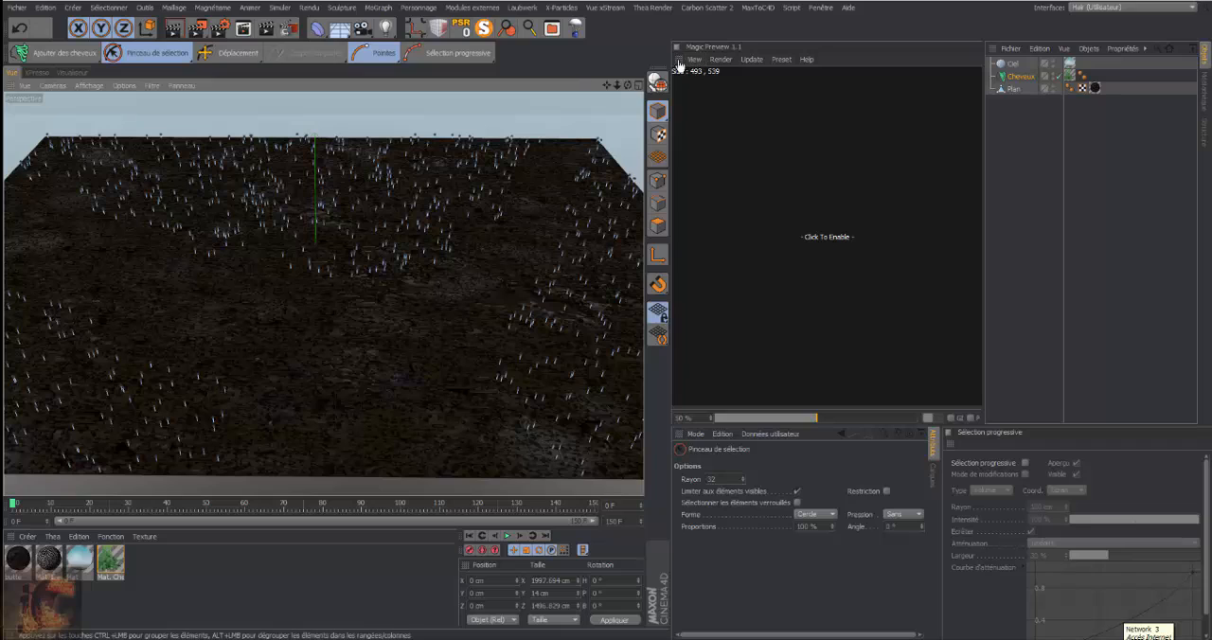
click(679, 60)
click(701, 69)
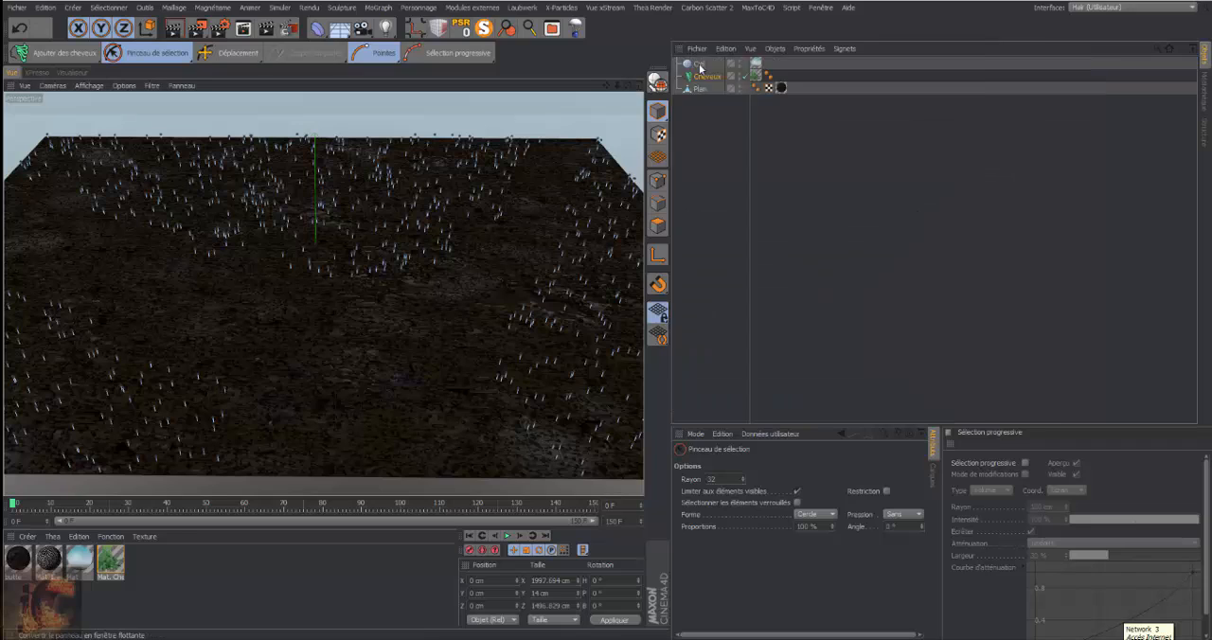
click(975, 35)
Detach the Sélection progressive manager, dock it with the Attributs manager, and resize the layout to heighten it and widen the viewport
click(948, 433)
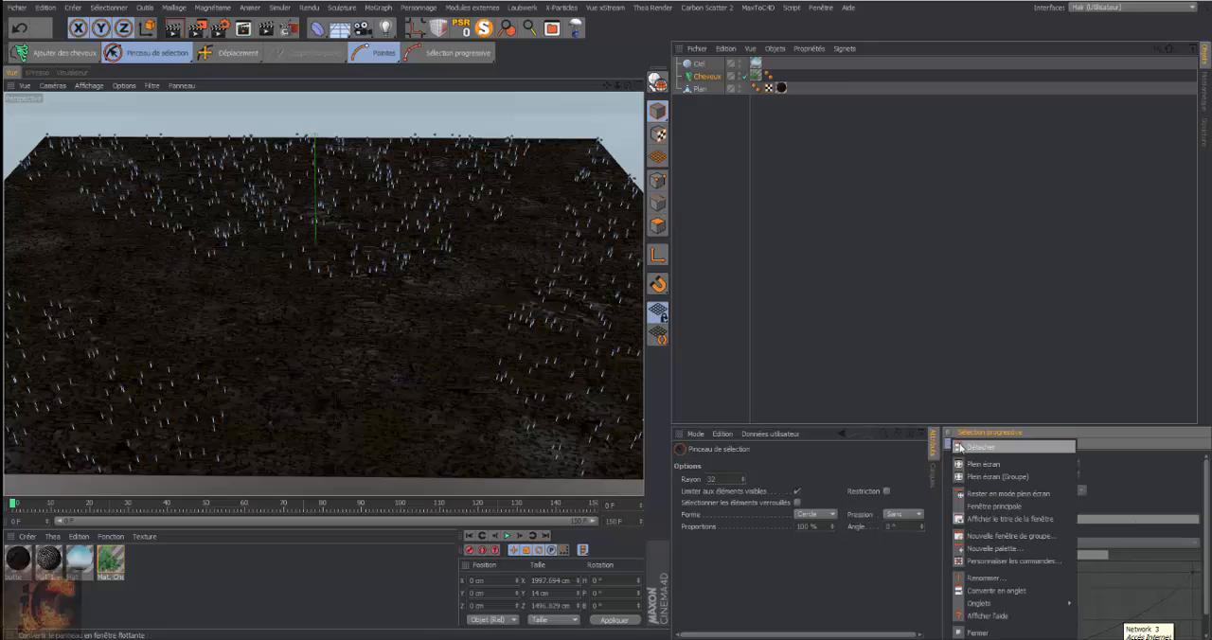
click(975, 447)
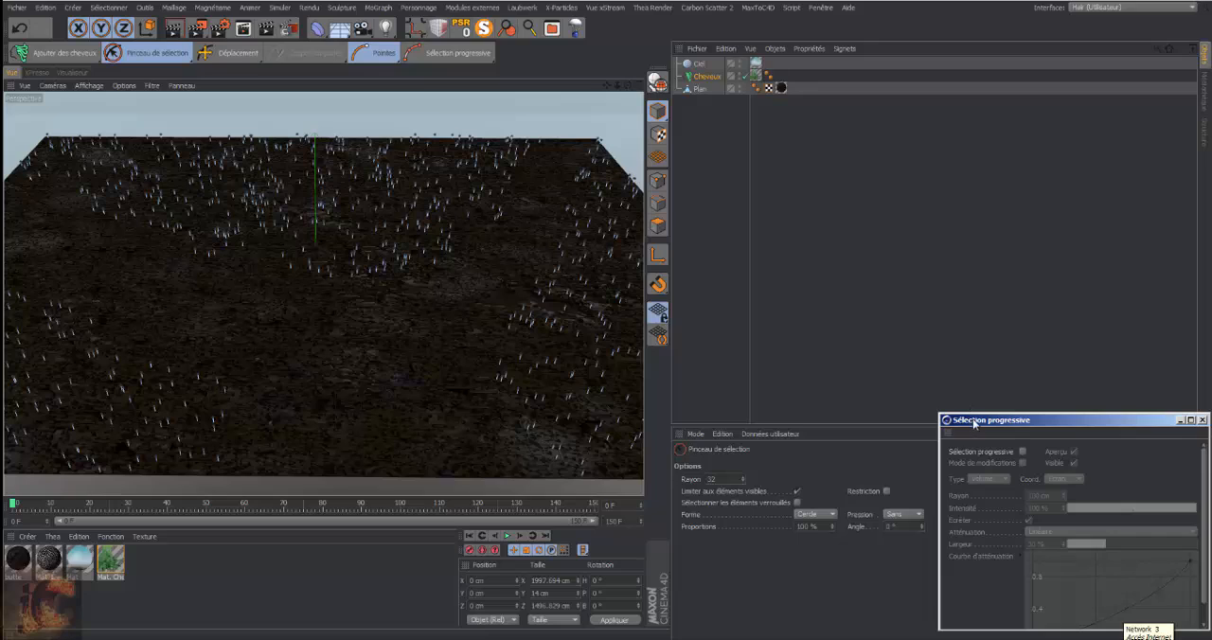
drag(975, 423, 832, 209)
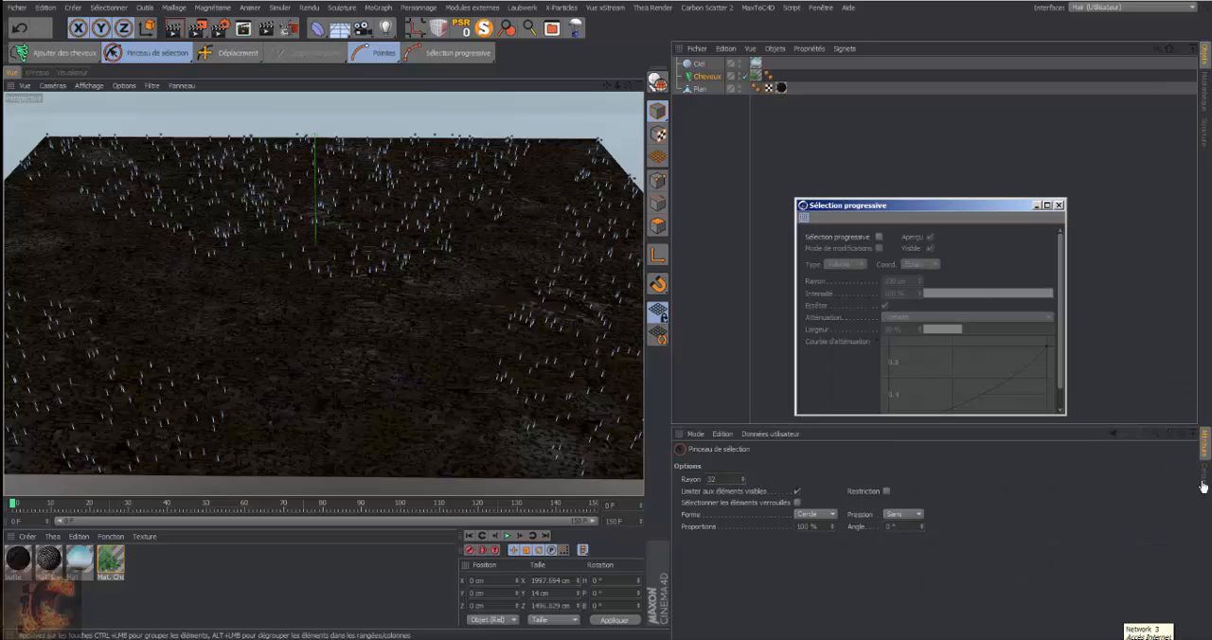
drag(1205, 483, 1205, 483)
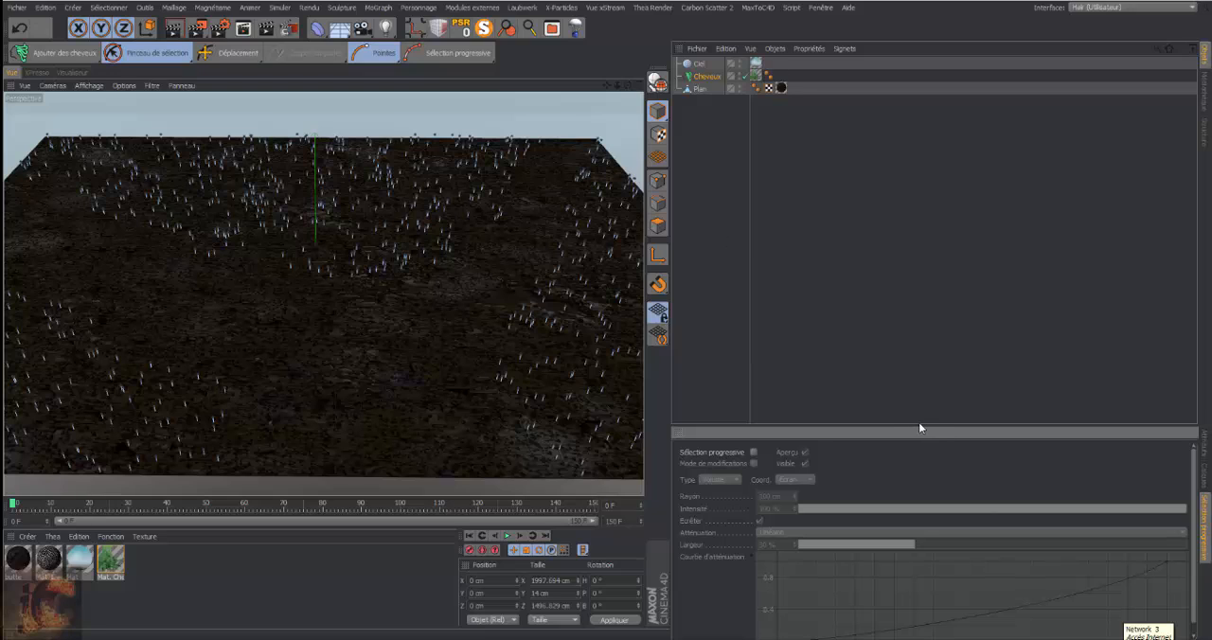
drag(918, 428, 959, 365)
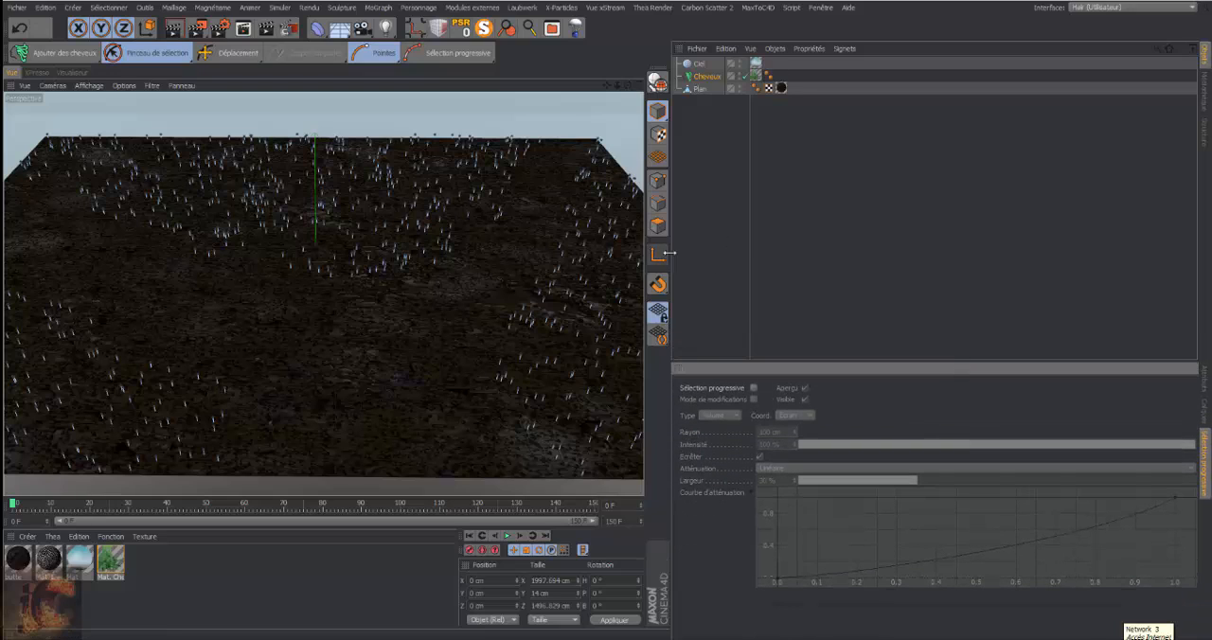
drag(670, 252, 816, 252)
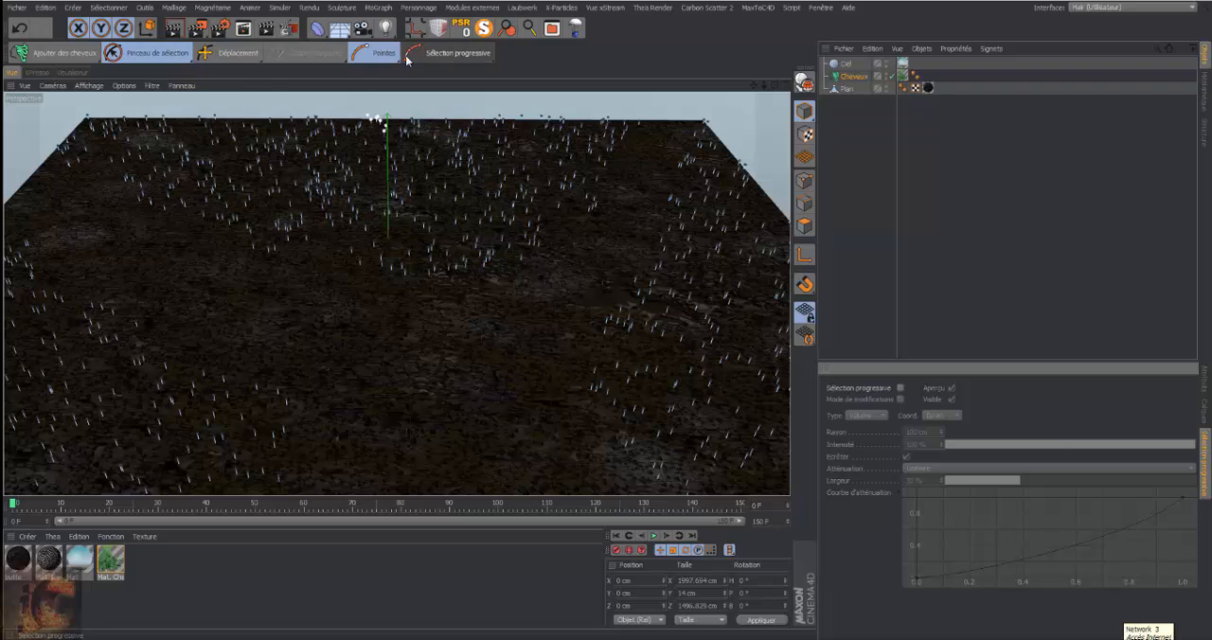
Enable Sélection progressive for the hair guides and set its intensity to 10 %
click(442, 56)
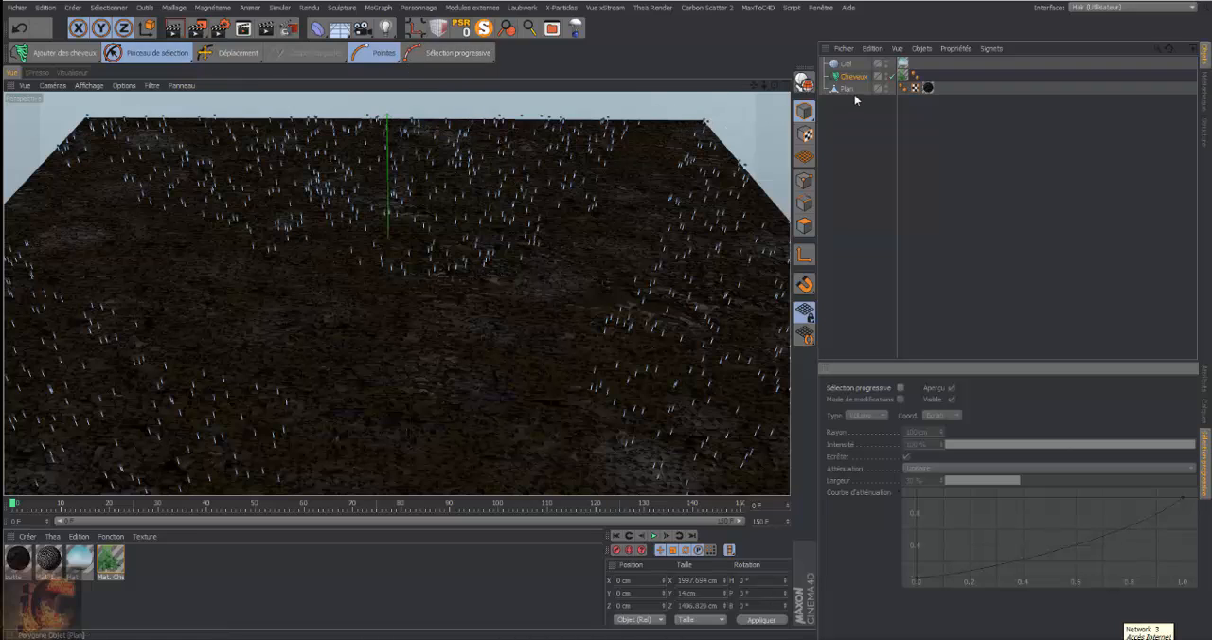
click(452, 58)
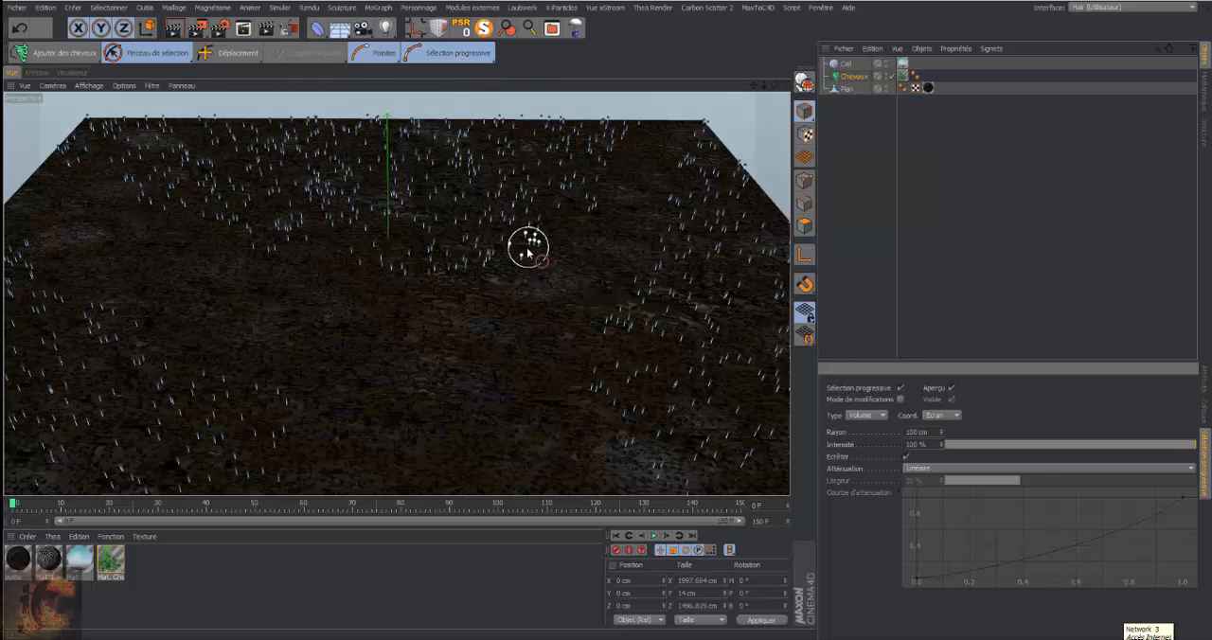
click(495, 60)
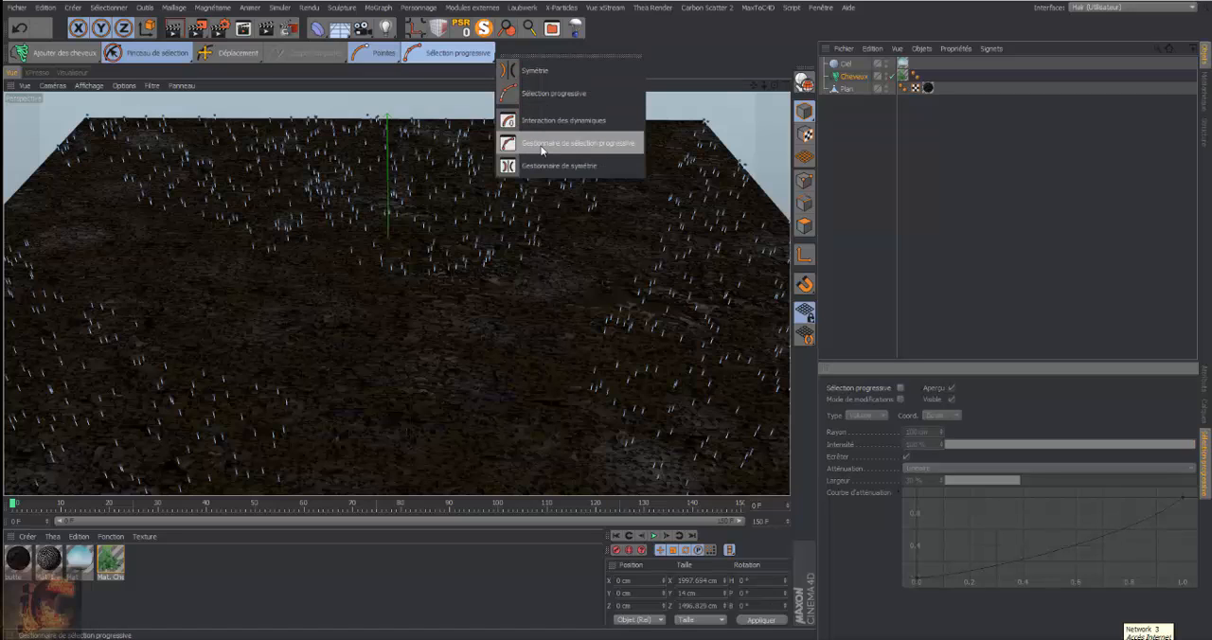
click(663, 51)
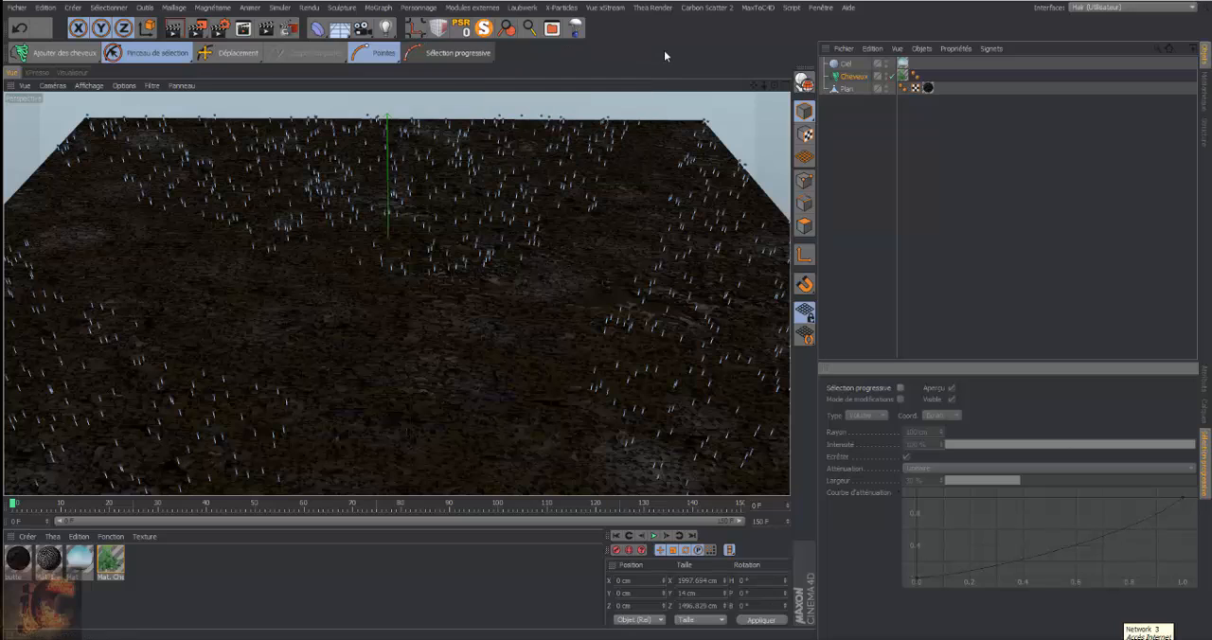
click(465, 56)
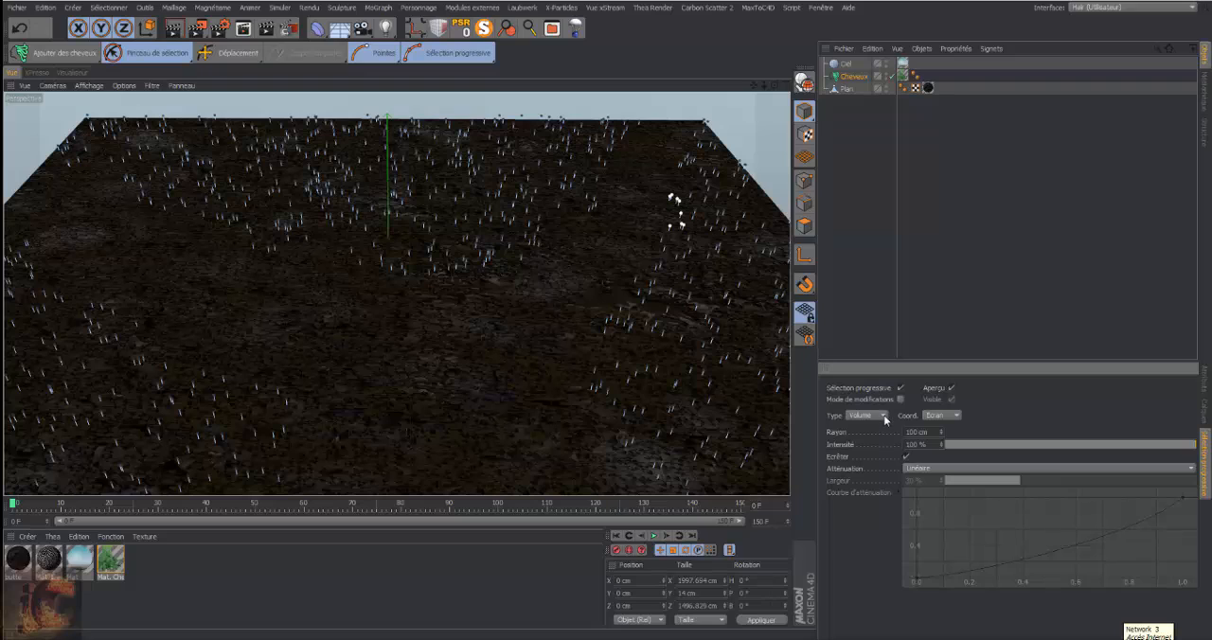
click(996, 445)
drag(971, 443, 970, 445)
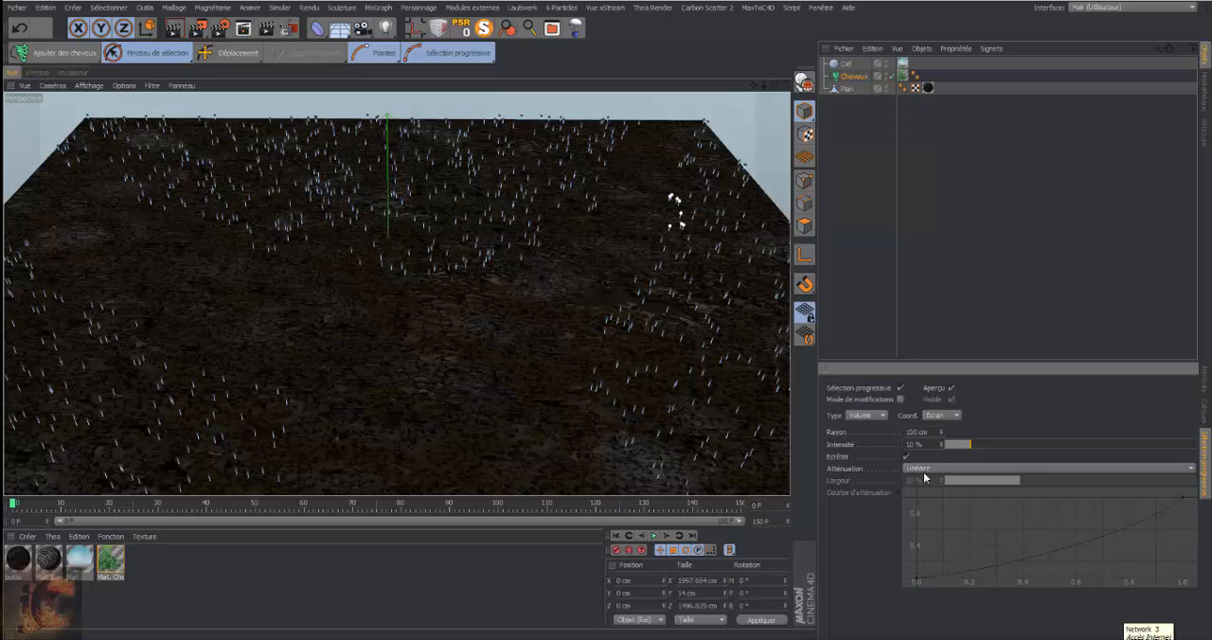
Try the Spline attenuation for the progressive selection and restore Linéaire
click(1192, 469)
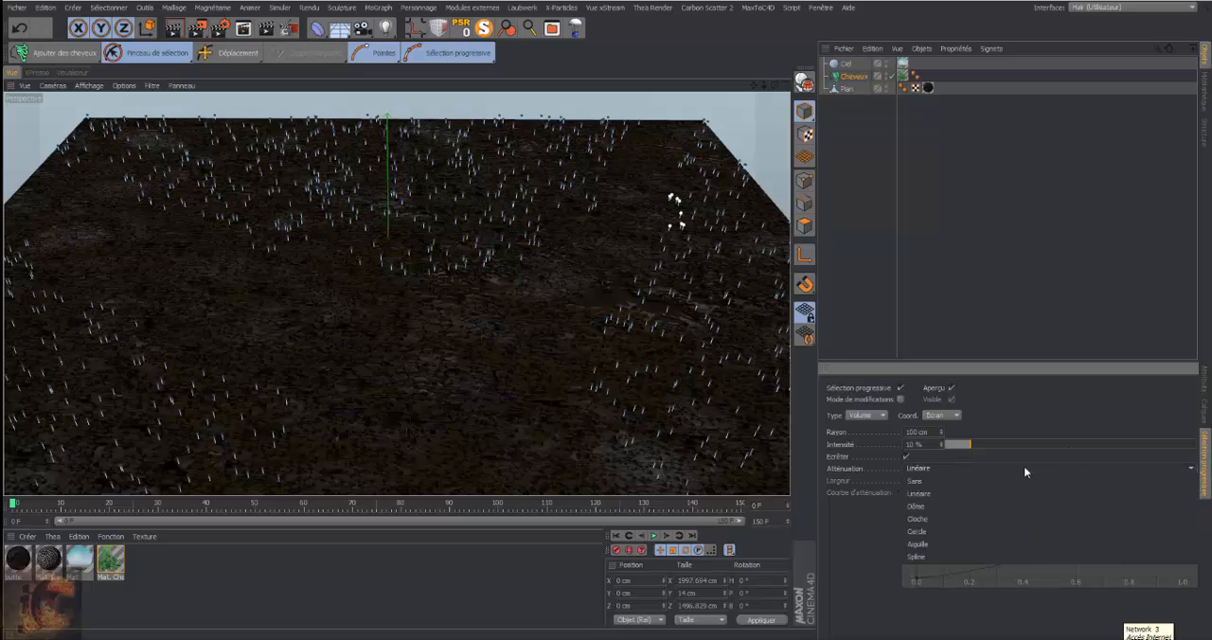
click(952, 557)
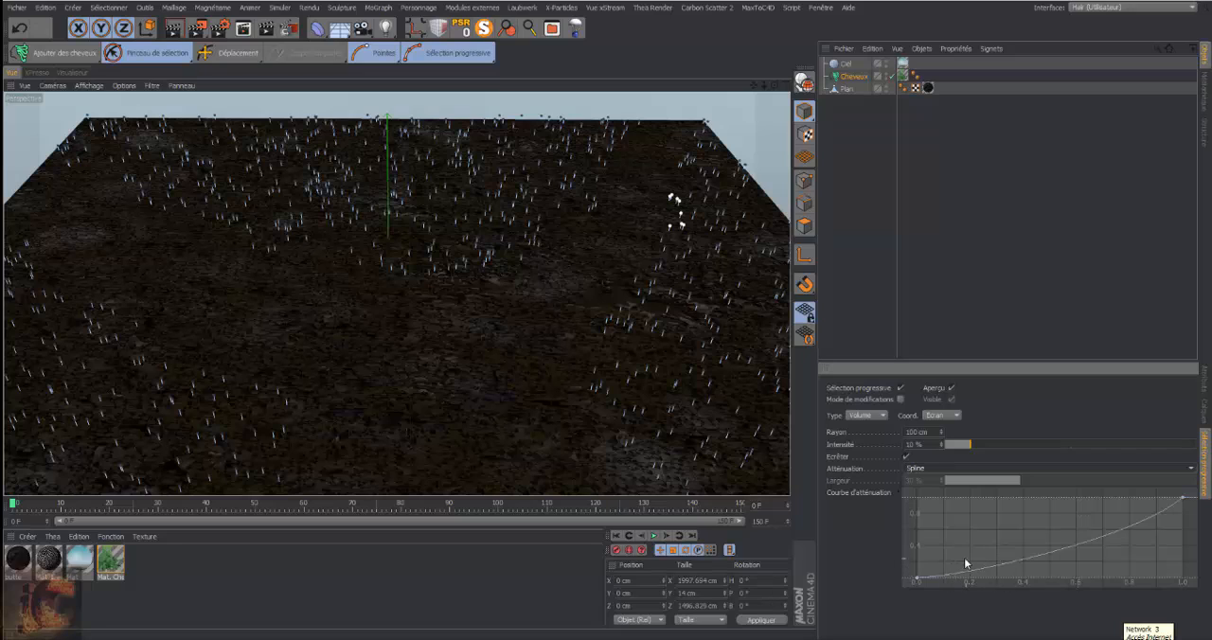
click(1191, 471)
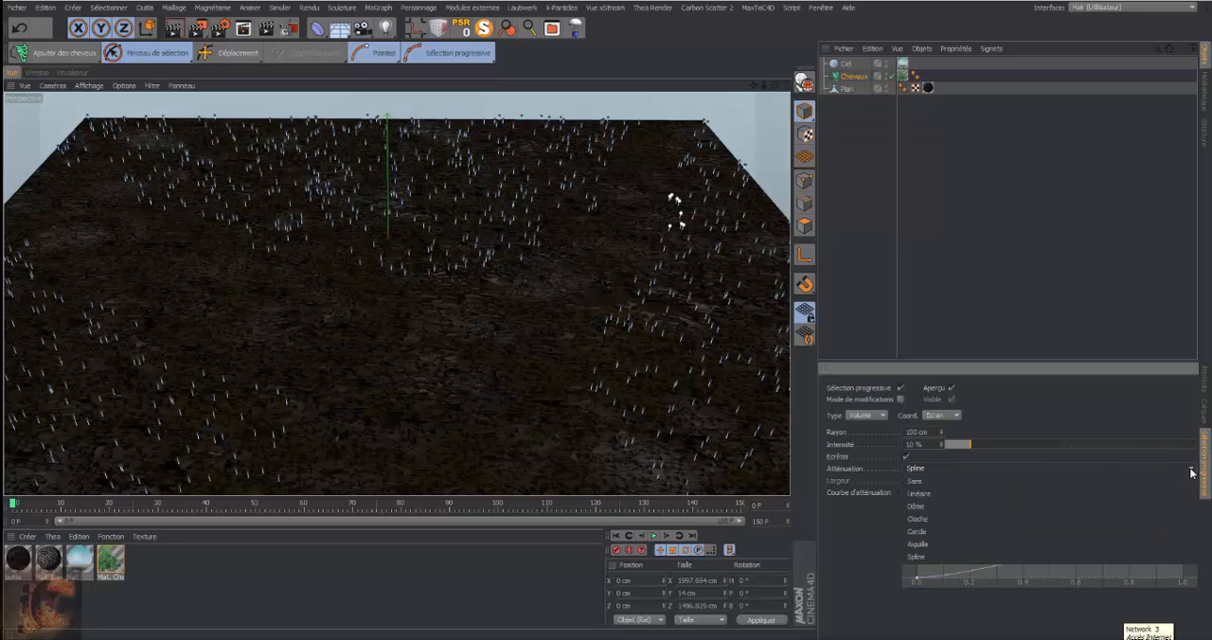
click(1022, 494)
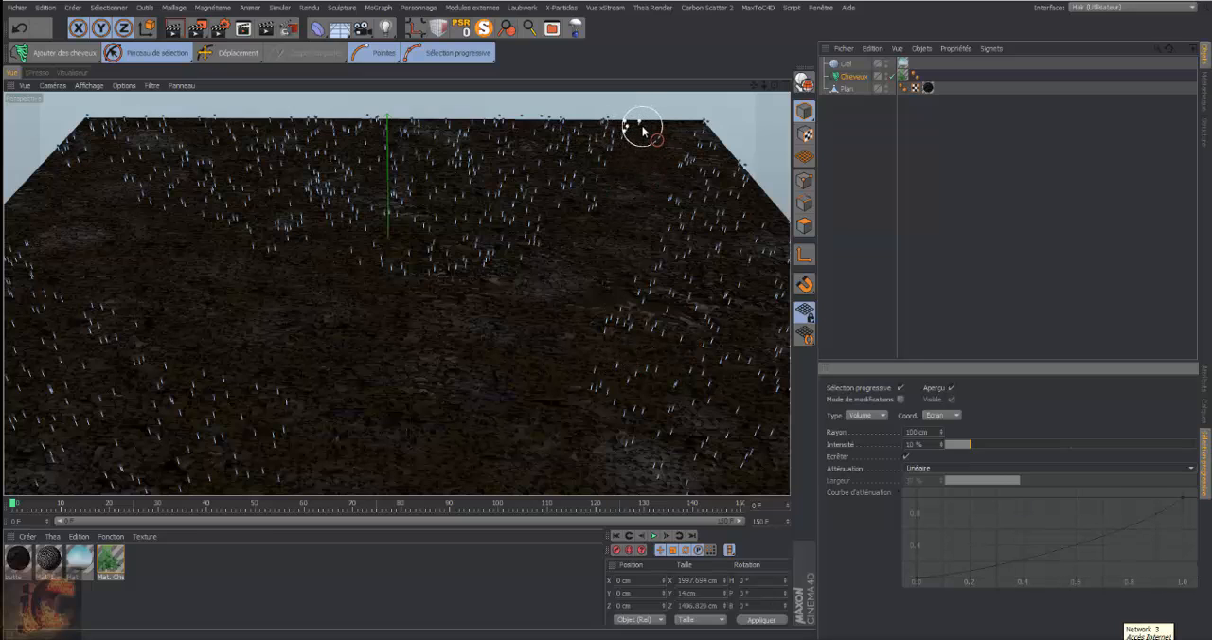
Brush-select hair guide tips on the plane and set the progressive selection intensity to 5 %
mouse_move(642, 133)
mouse_down()
mouse_move(566, 248)
mouse_move(481, 278)
mouse_move(309, 270)
mouse_move(217, 222)
mouse_move(76, 179)
mouse_move(27, 189)
mouse_move(4, 244)
mouse_move(194, 386)
mouse_move(262, 394)
mouse_move(282, 415)
mouse_move(418, 419)
mouse_move(650, 494)
mouse_move(683, 488)
mouse_move(637, 456)
mouse_move(590, 398)
mouse_move(614, 343)
mouse_move(619, 287)
mouse_move(672, 208)
mouse_move(687, 124)
mouse_move(754, 91)
mouse_move(727, 87)
mouse_up()
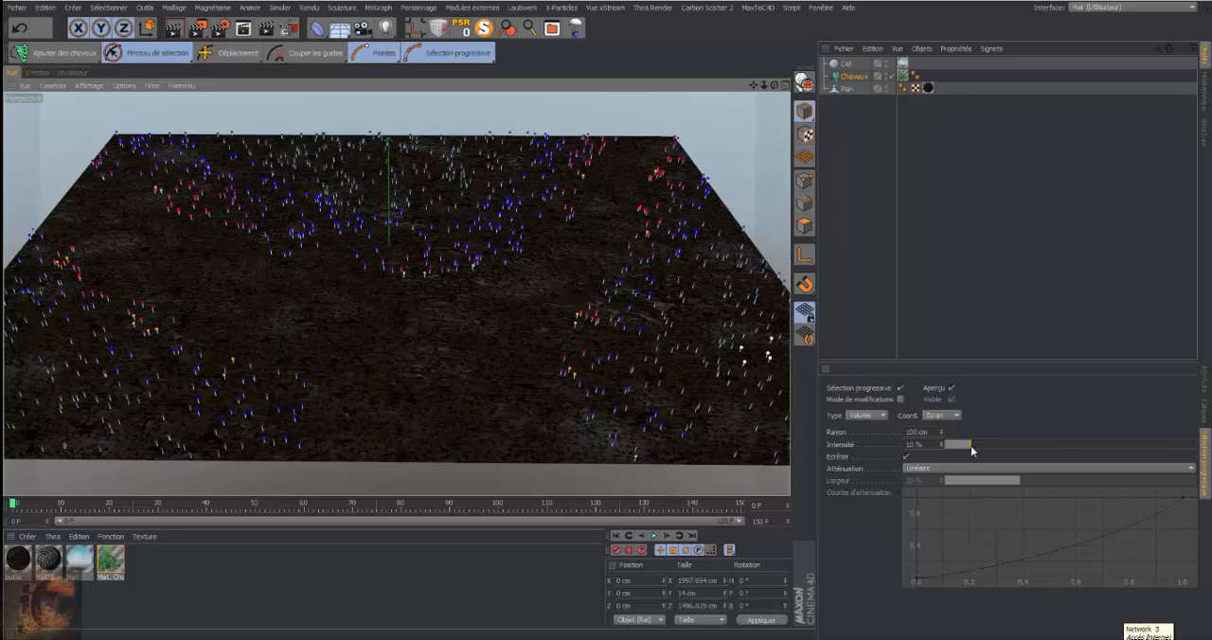
drag(971, 449, 992, 451)
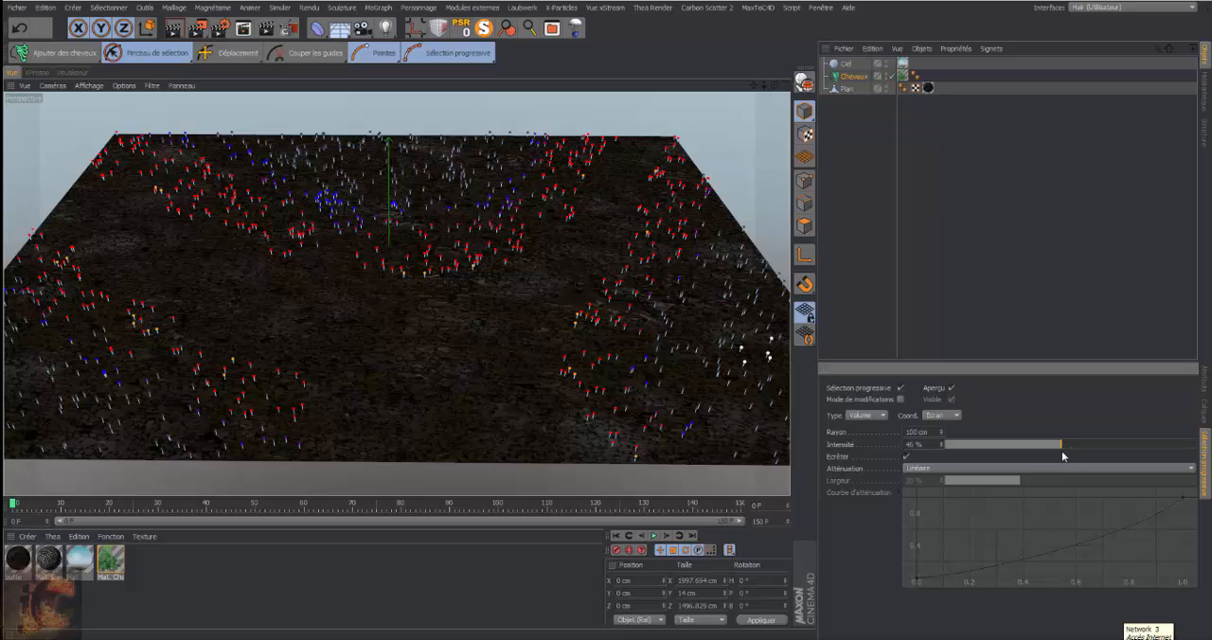
drag(1062, 457, 979, 451)
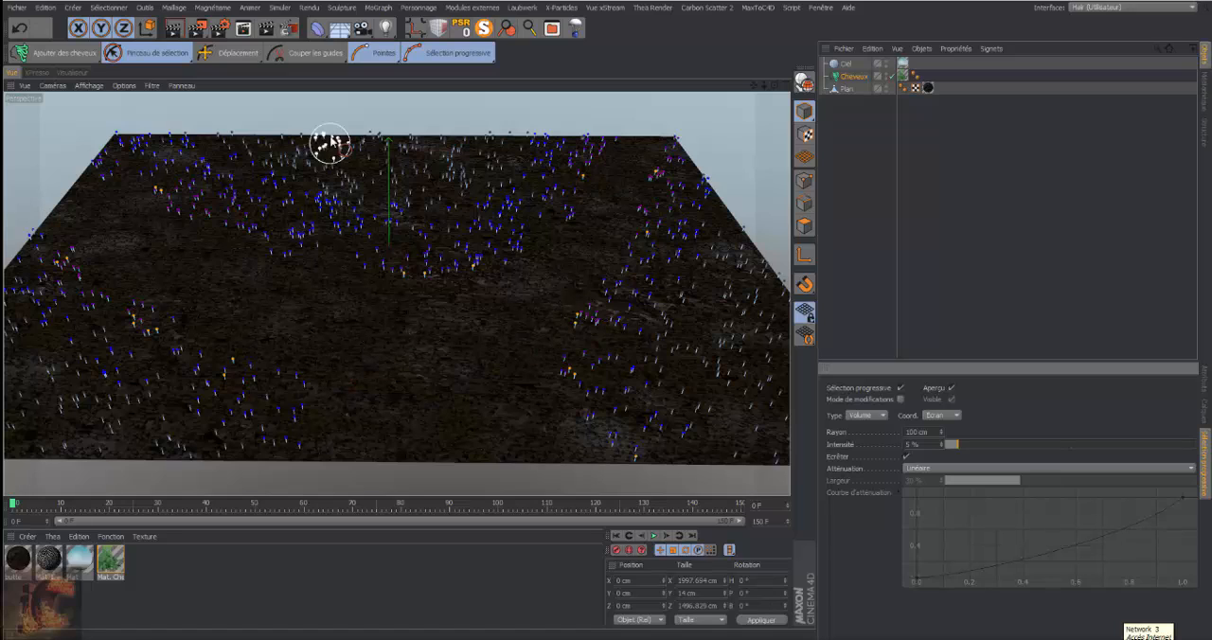
Scale the progressively selected hair guide tips with Mise à l'échelle and render the perspective view to check the plants
click(263, 61)
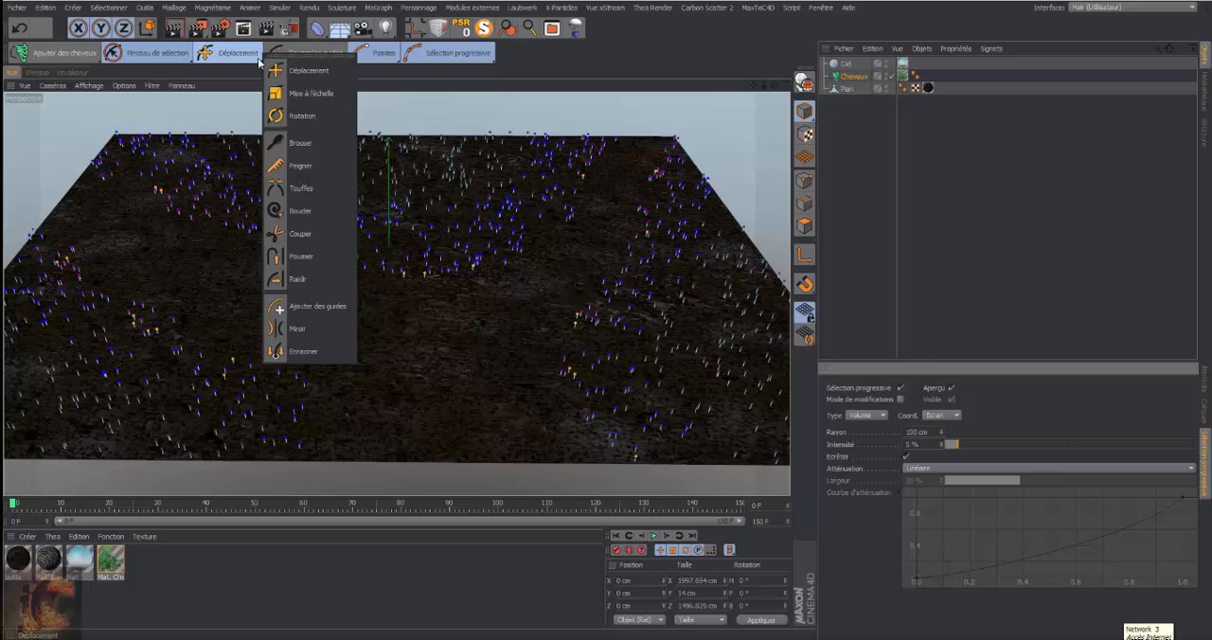
click(327, 95)
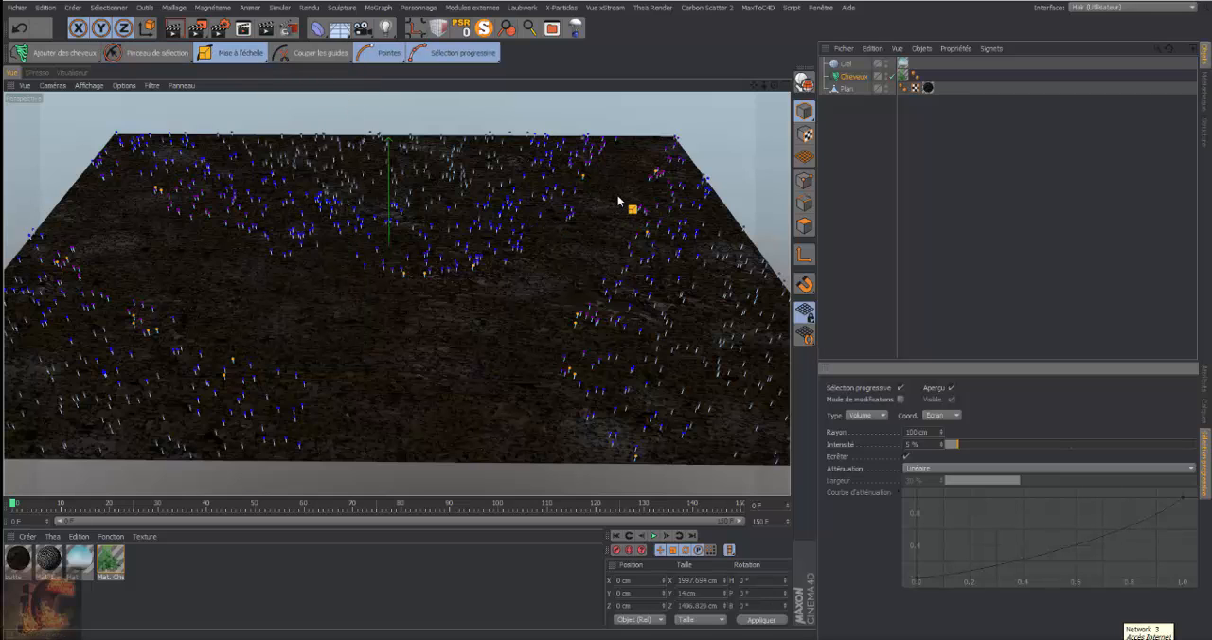
drag(618, 201, 627, 201)
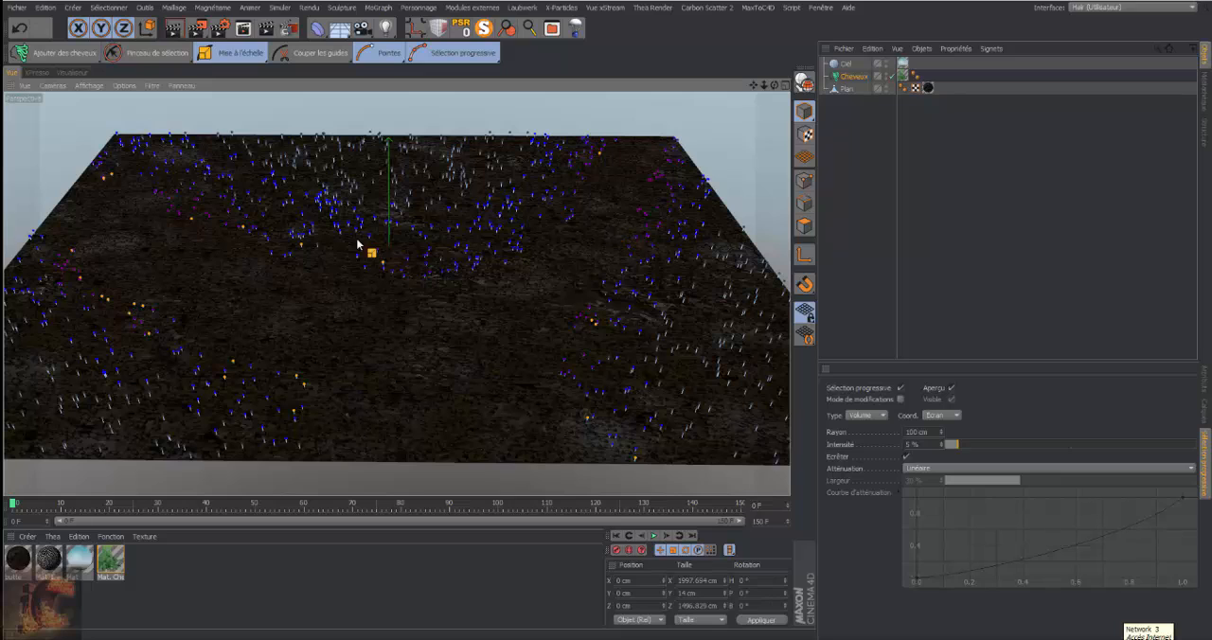
drag(774, 85, 777, 23)
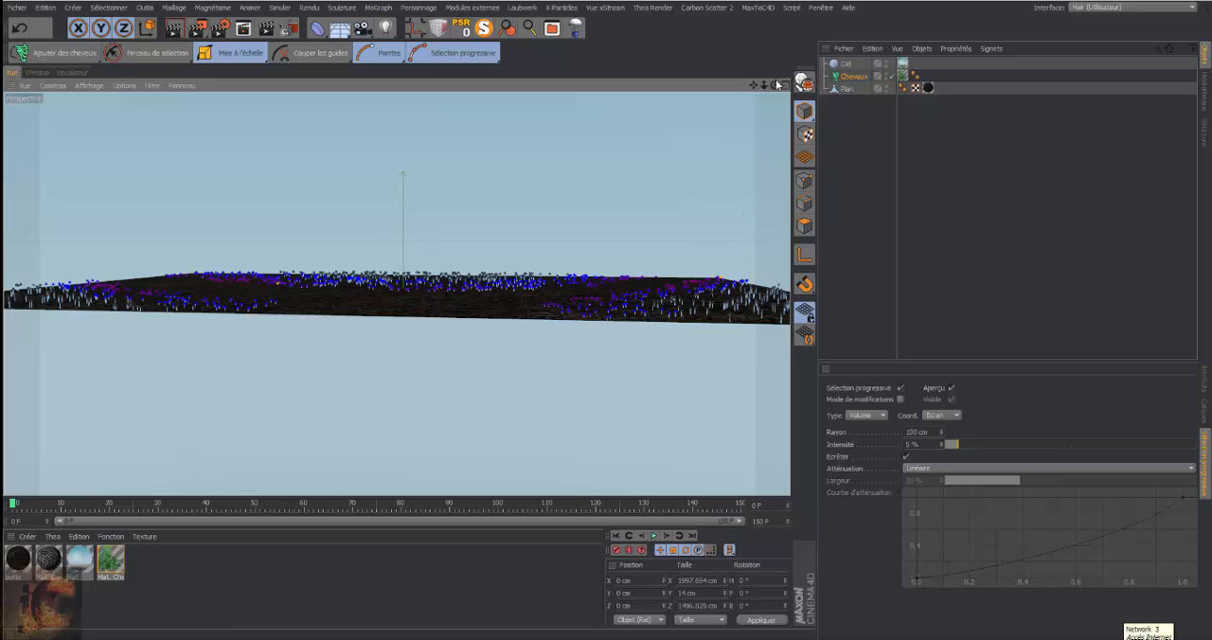
drag(776, 85, 777, 156)
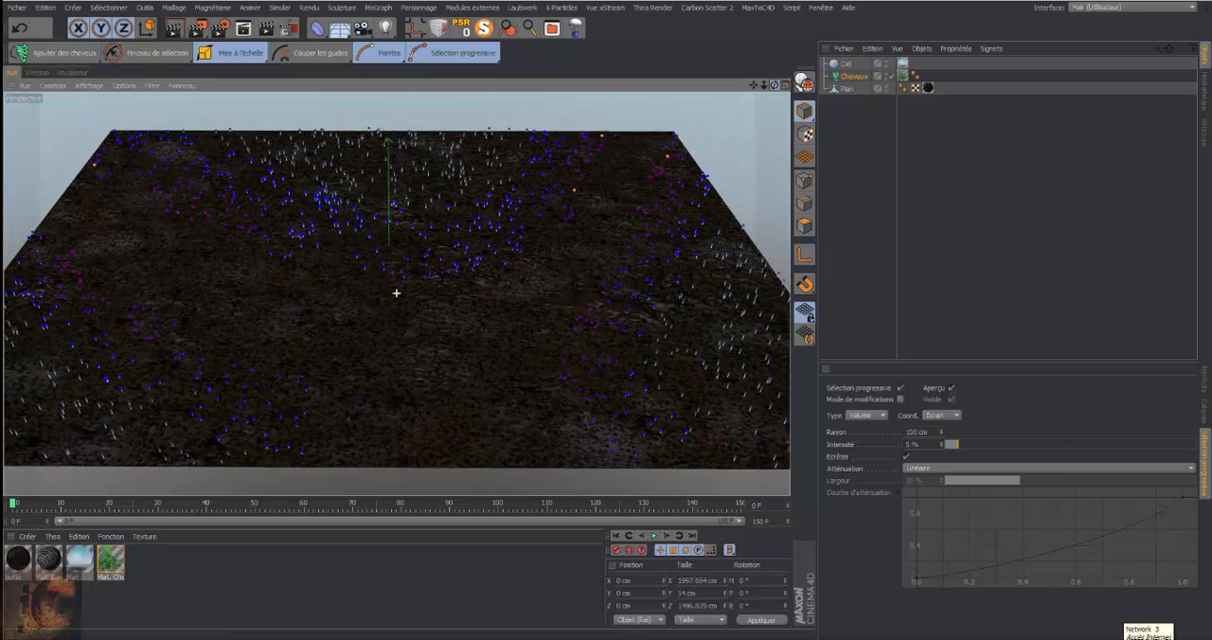
click(173, 28)
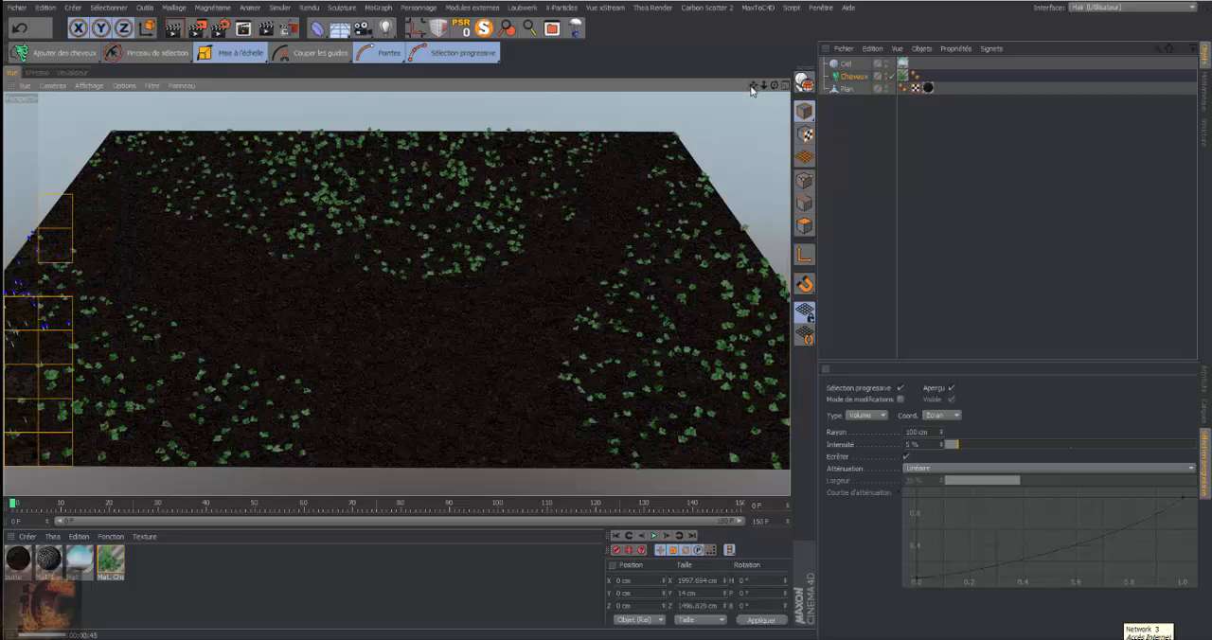
Set the Cheveux object's viewport display to Polygones de cheveux and deselect it to view the plants on the plane
click(844, 89)
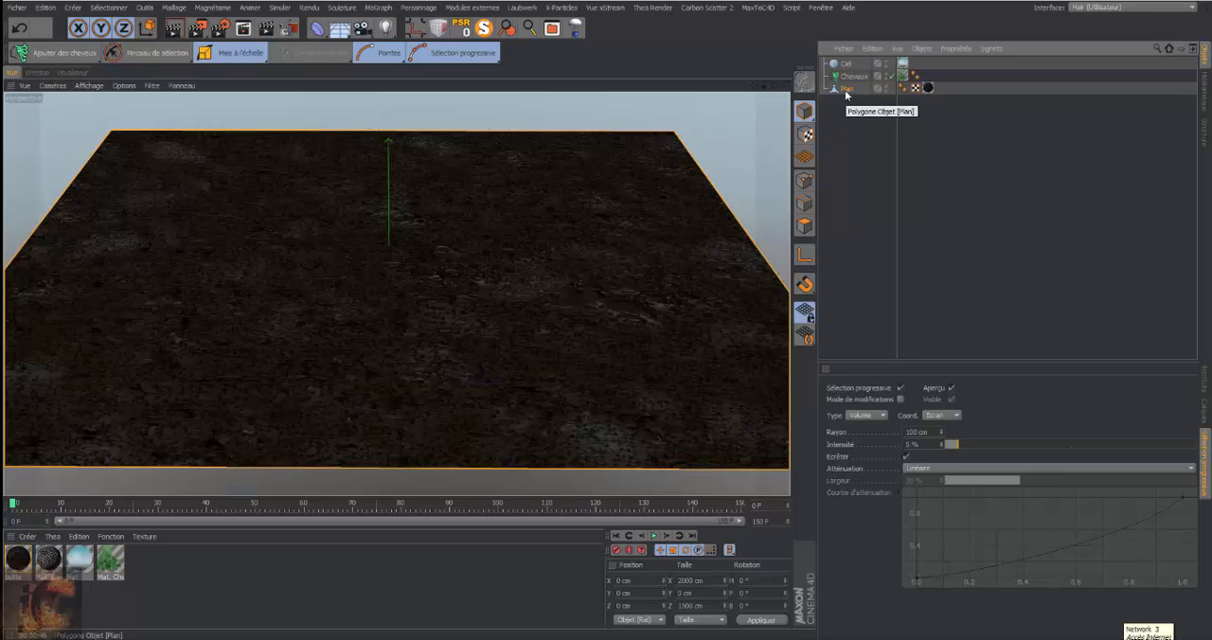
click(858, 77)
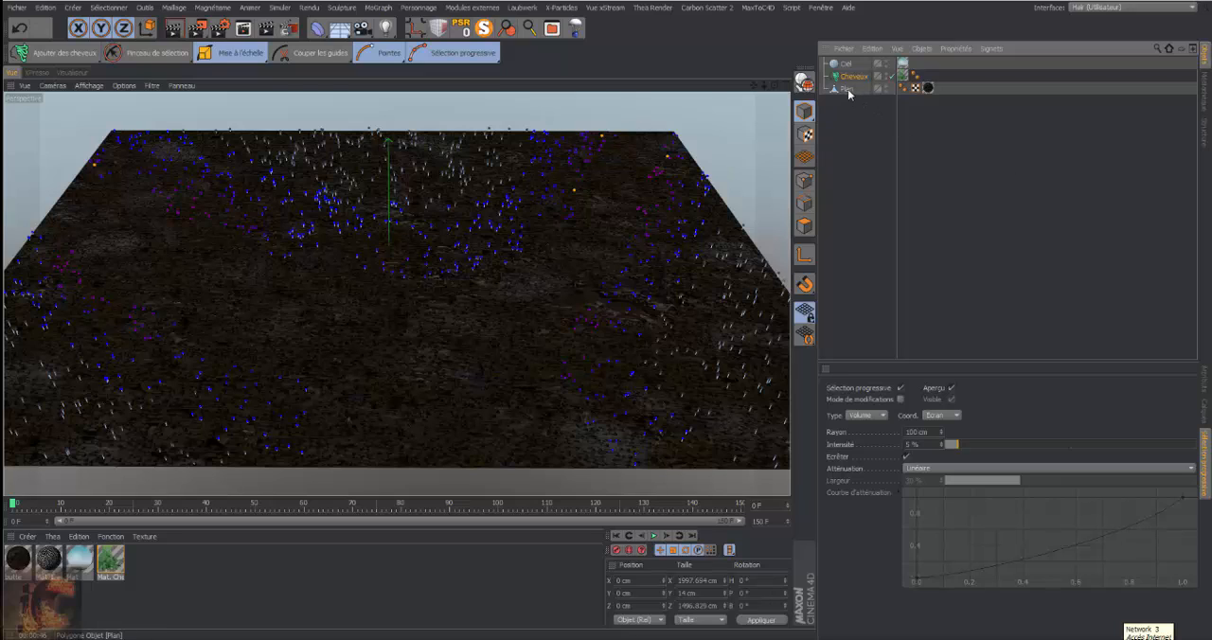
click(848, 88)
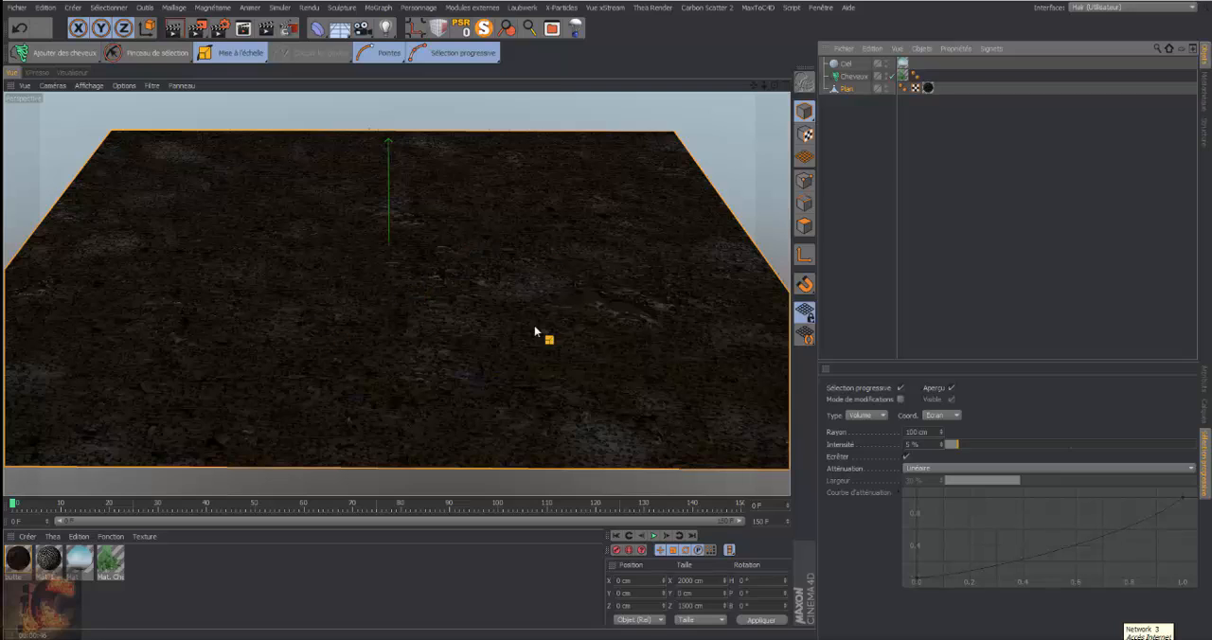
click(852, 76)
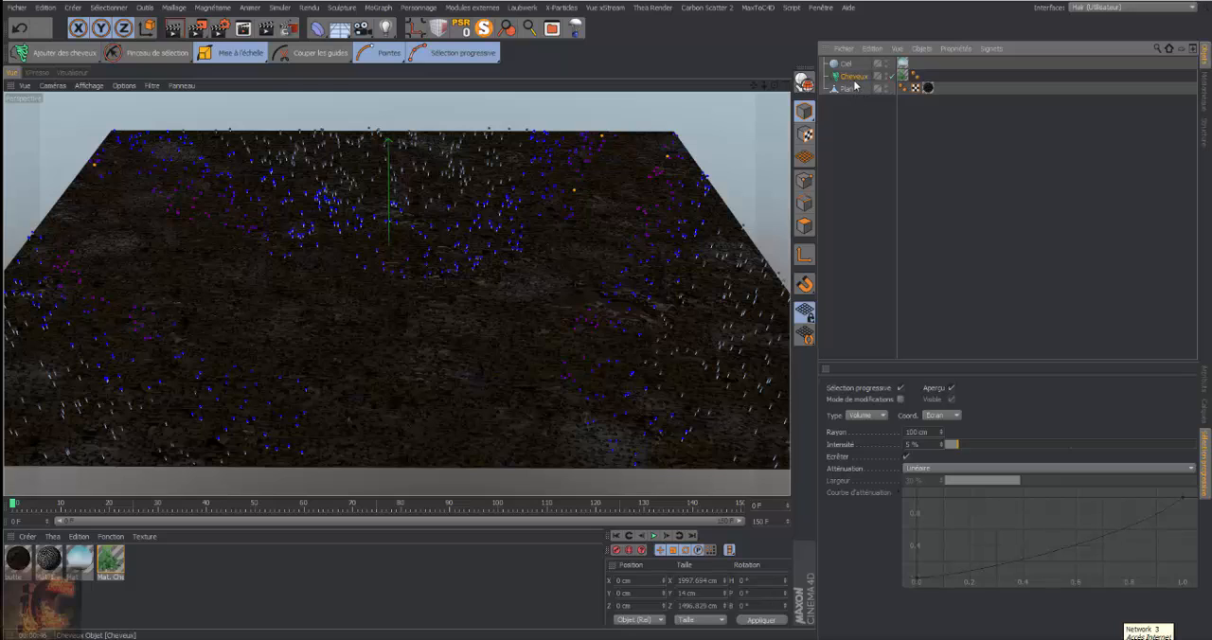
click(1206, 377)
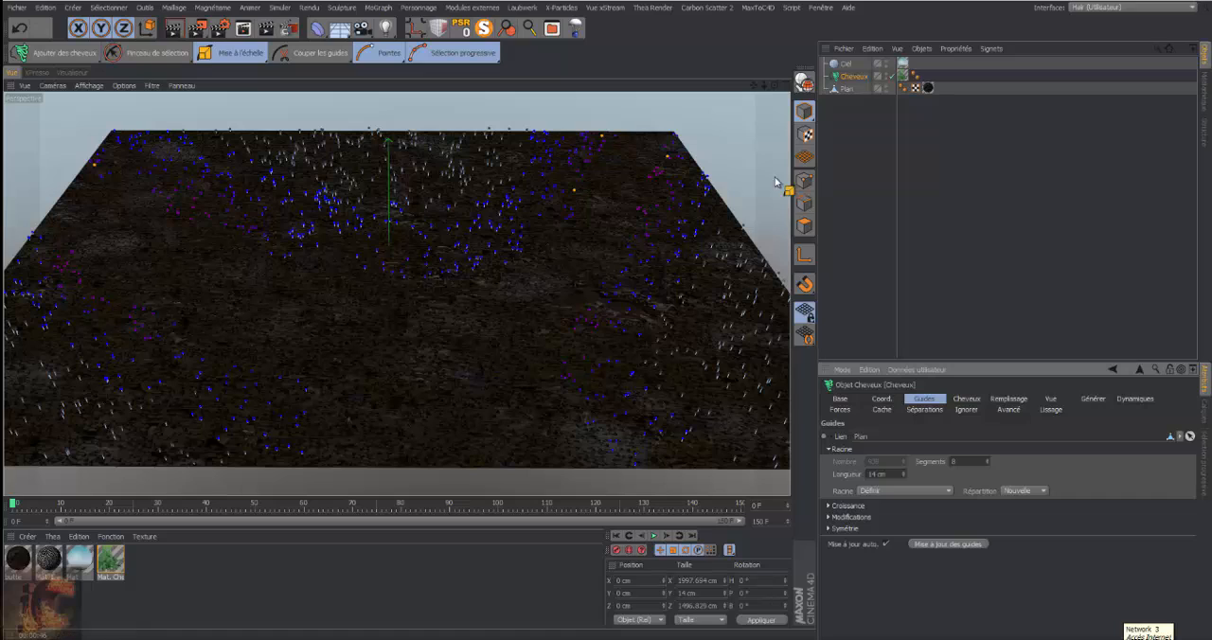
click(1052, 398)
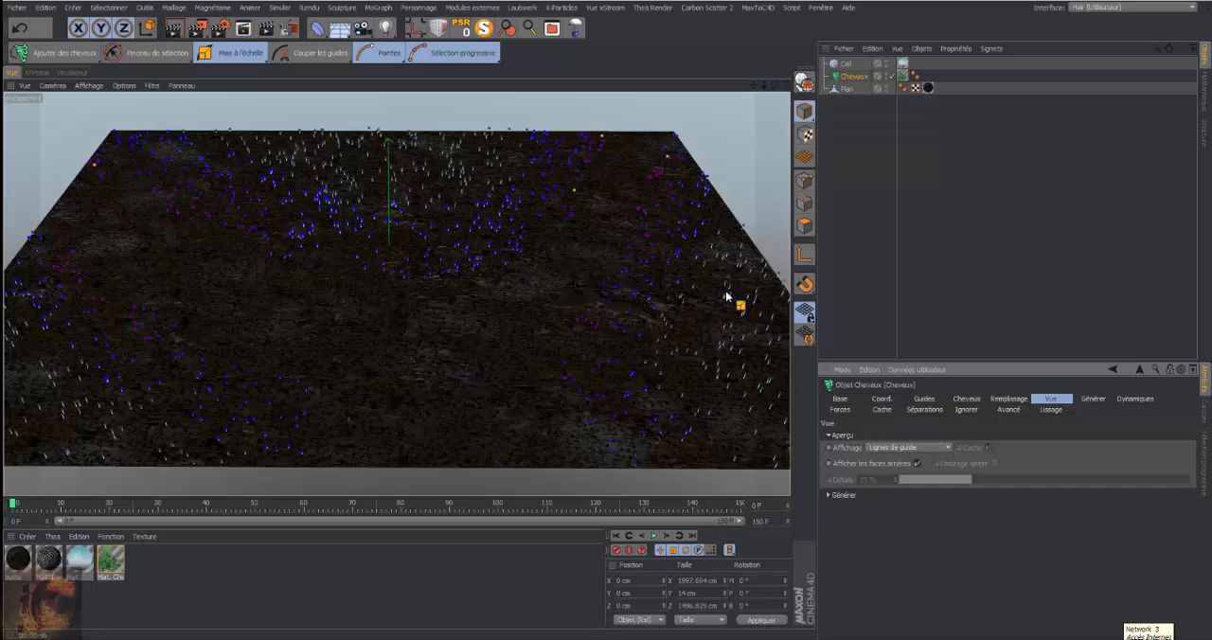
click(947, 447)
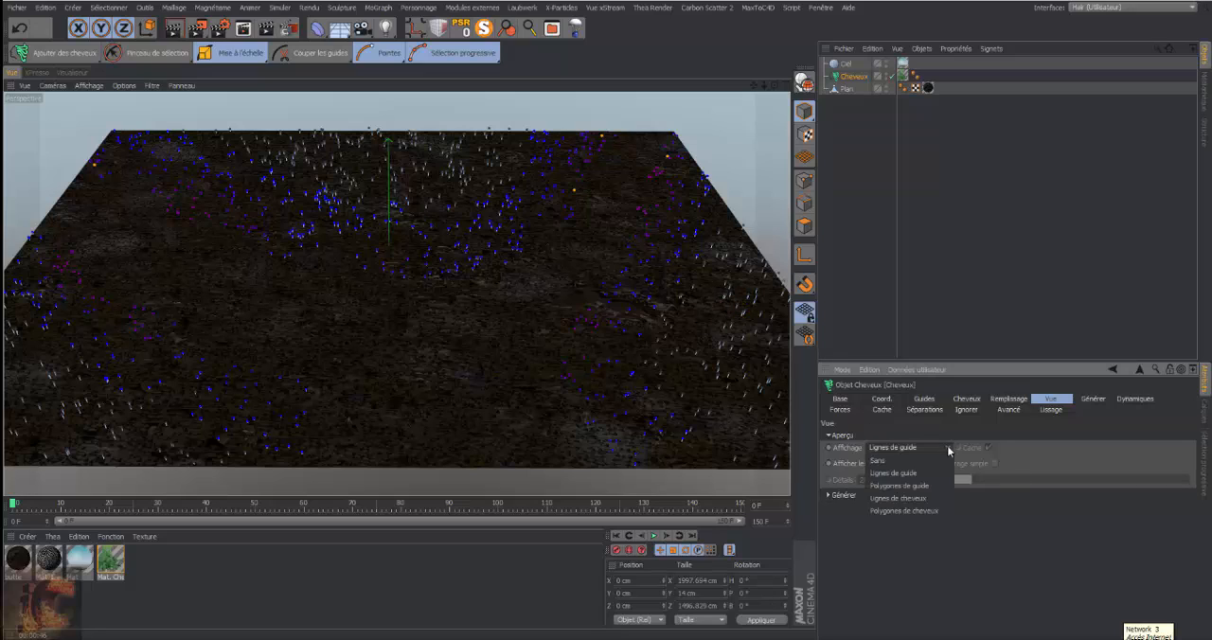
click(943, 513)
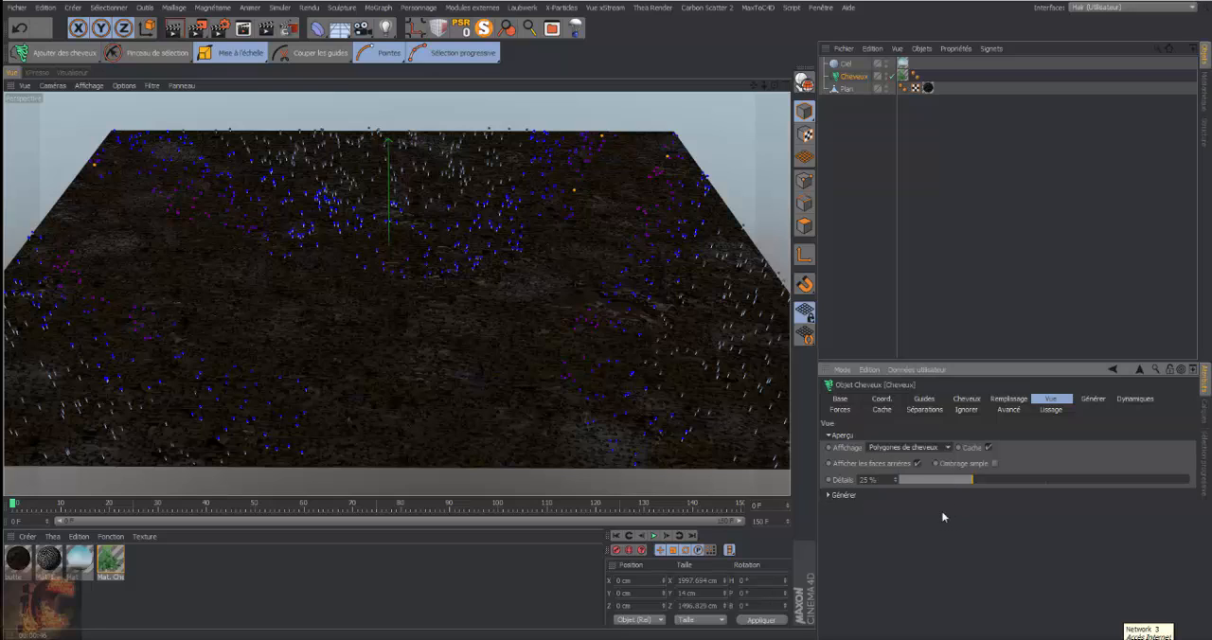
click(1039, 202)
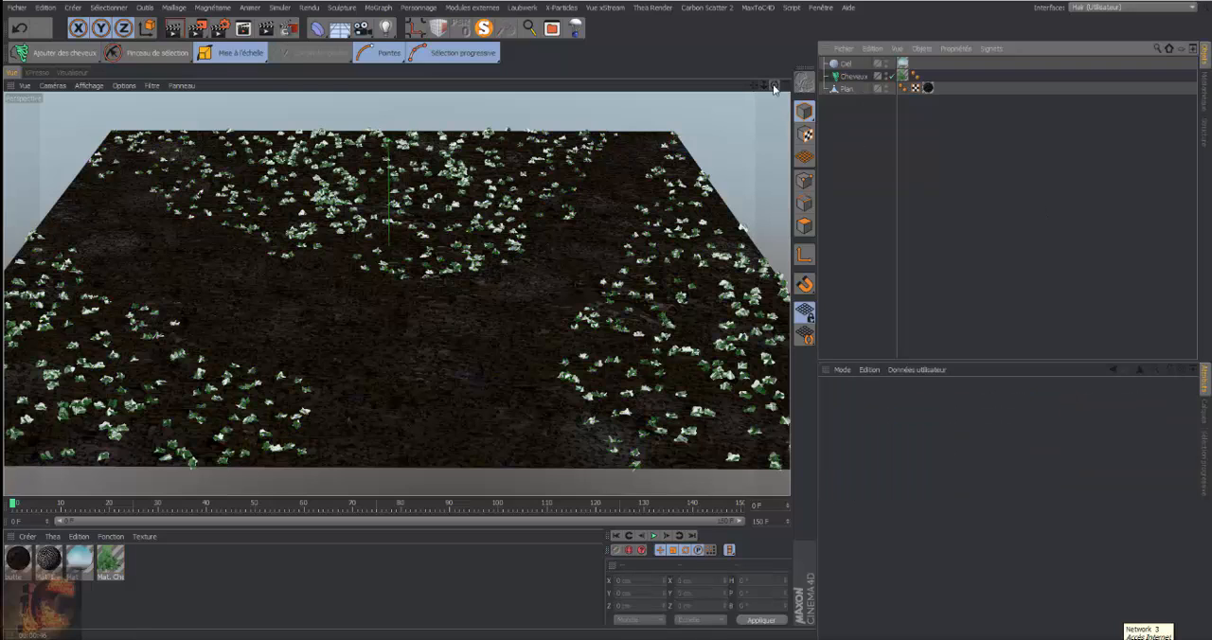
mouse_move(773, 87)
mouse_down()
mouse_move(727, 106)
mouse_move(715, 87)
mouse_move(639, 96)
mouse_move(617, 227)
mouse_move(771, 88)
mouse_move(727, 89)
mouse_move(754, 100)
mouse_up()
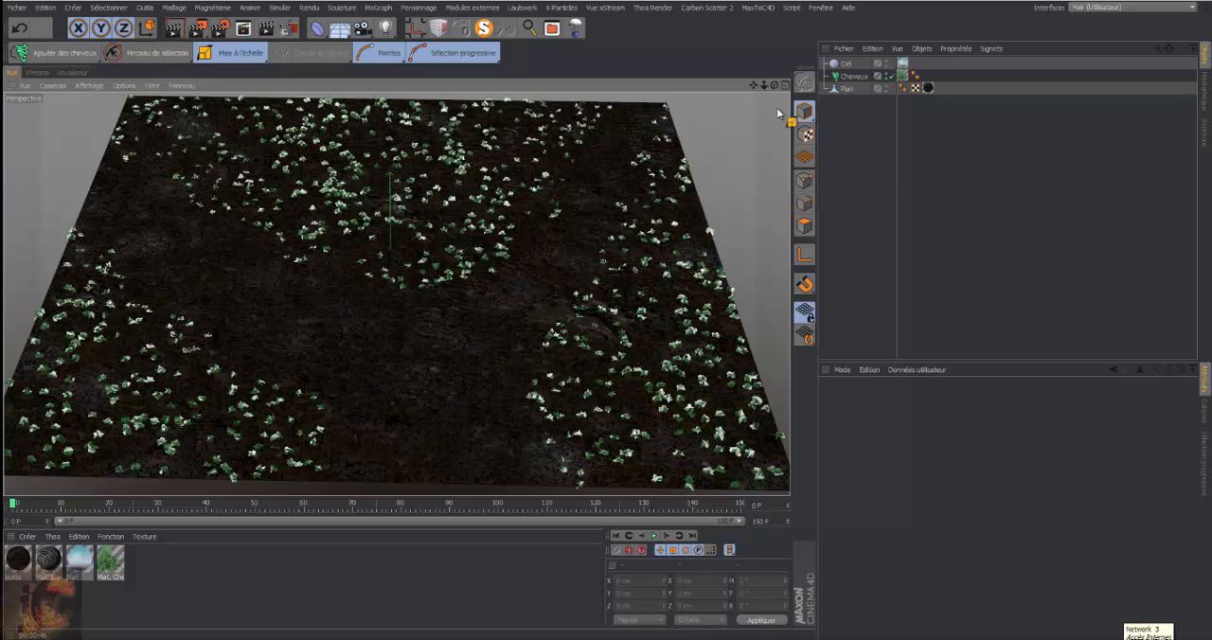
Put the Plan object in polygon mode and prepare the polygon Pinceau de sélection with a radius of 21
click(839, 88)
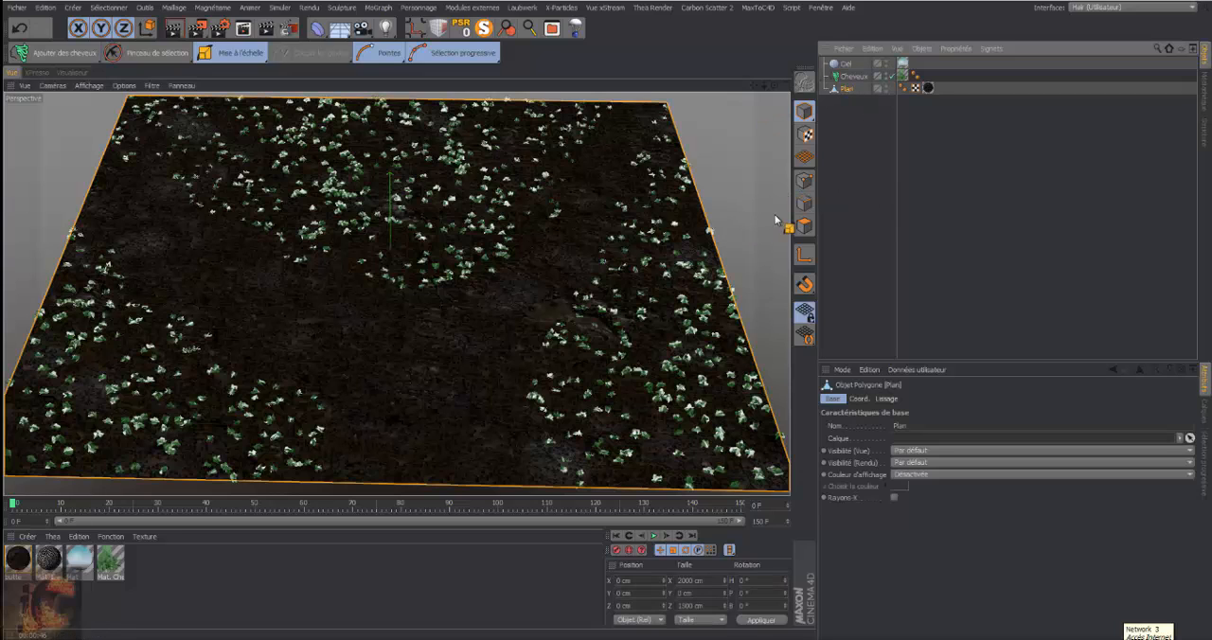
click(144, 55)
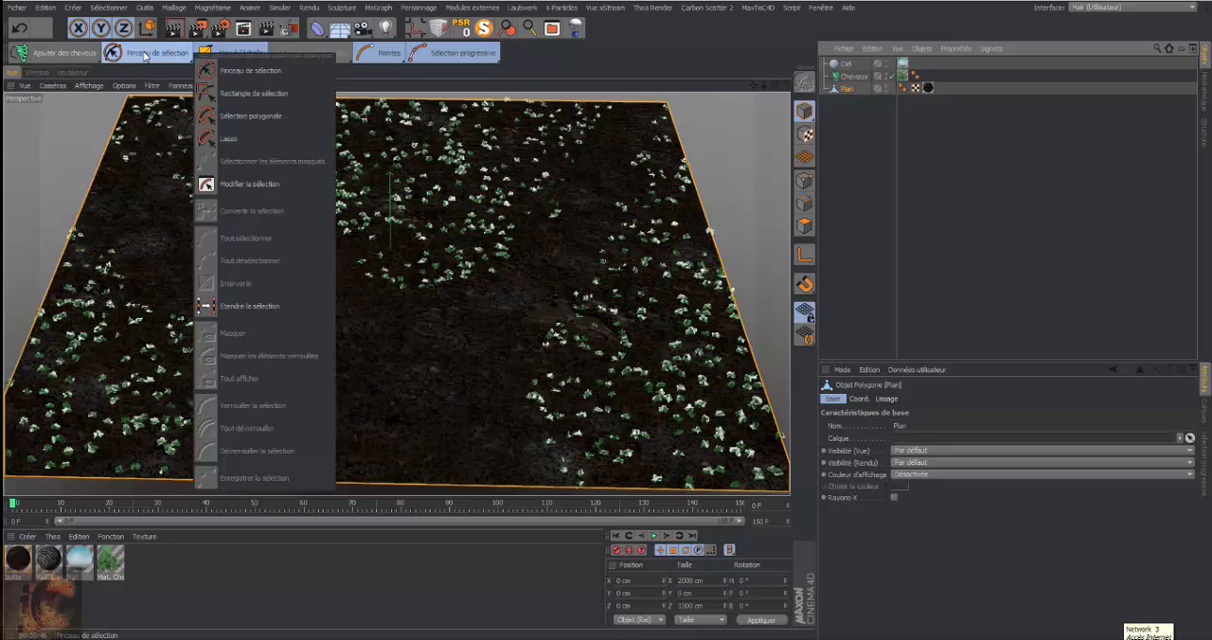
double_click(847, 89)
key(Return)
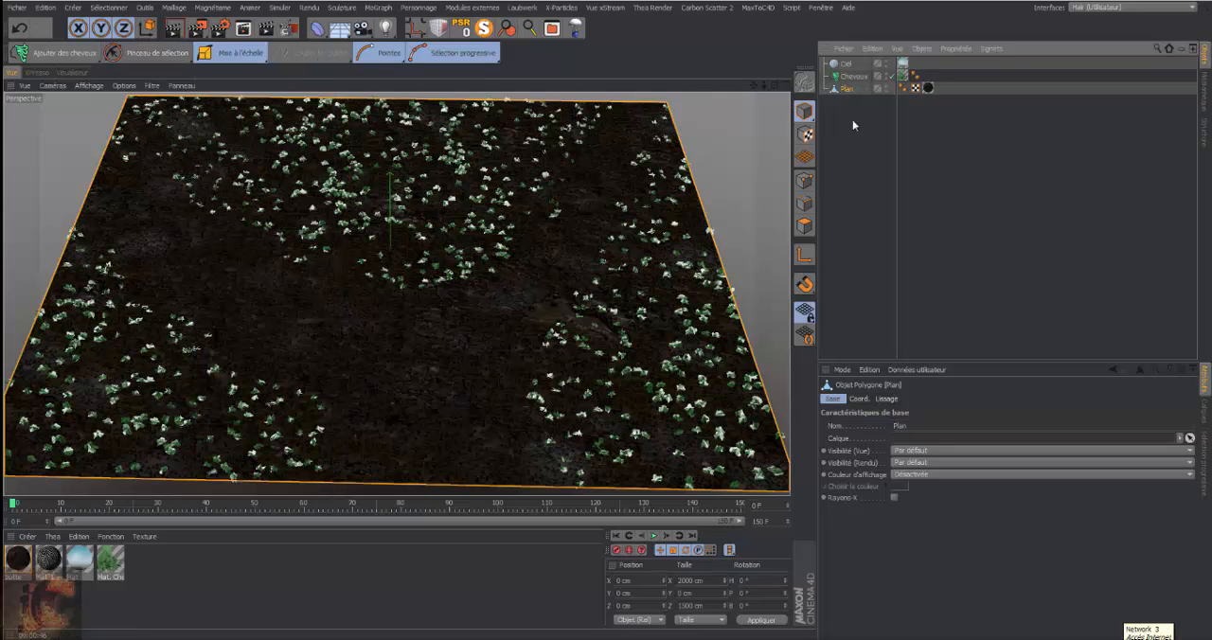
click(804, 225)
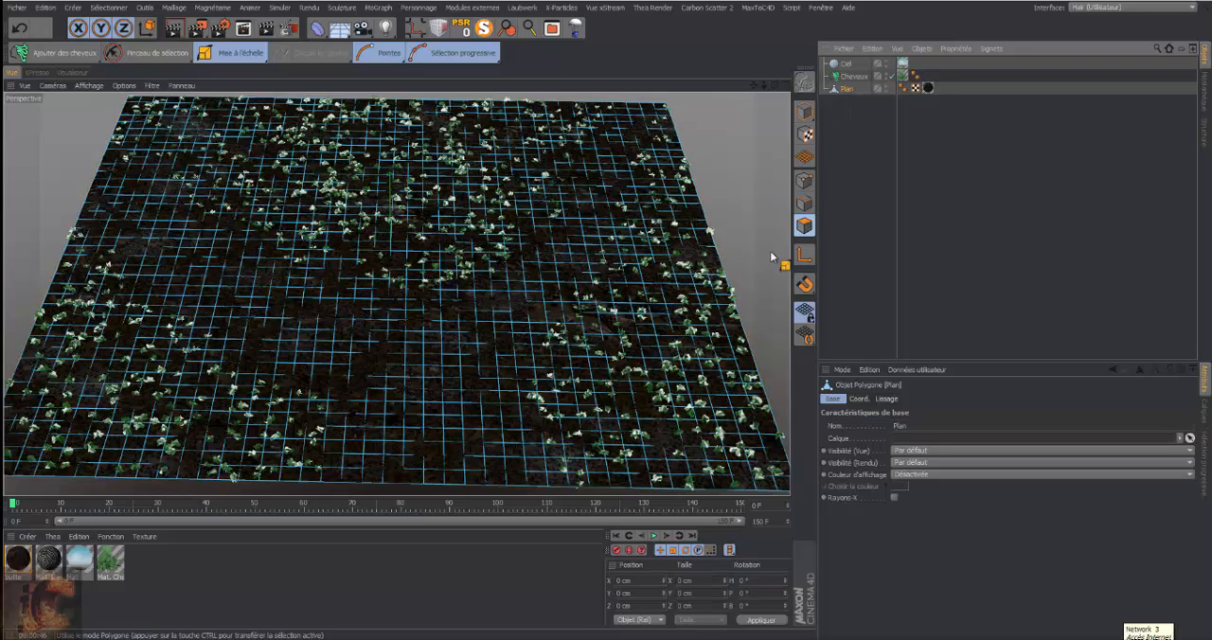
click(109, 8)
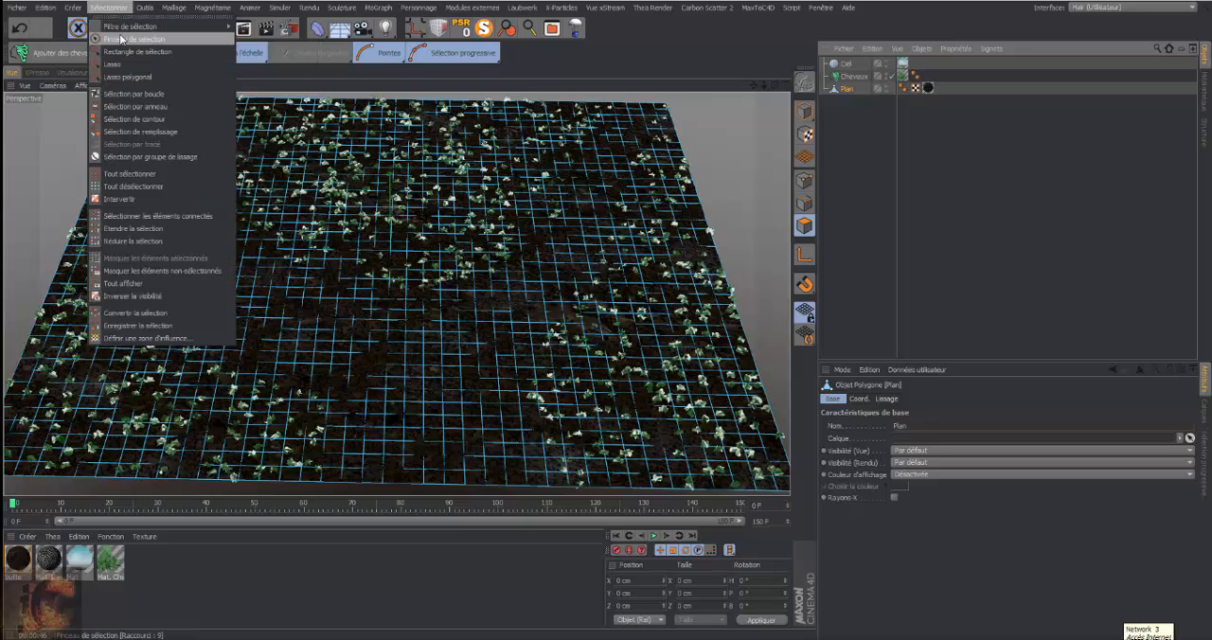
click(123, 39)
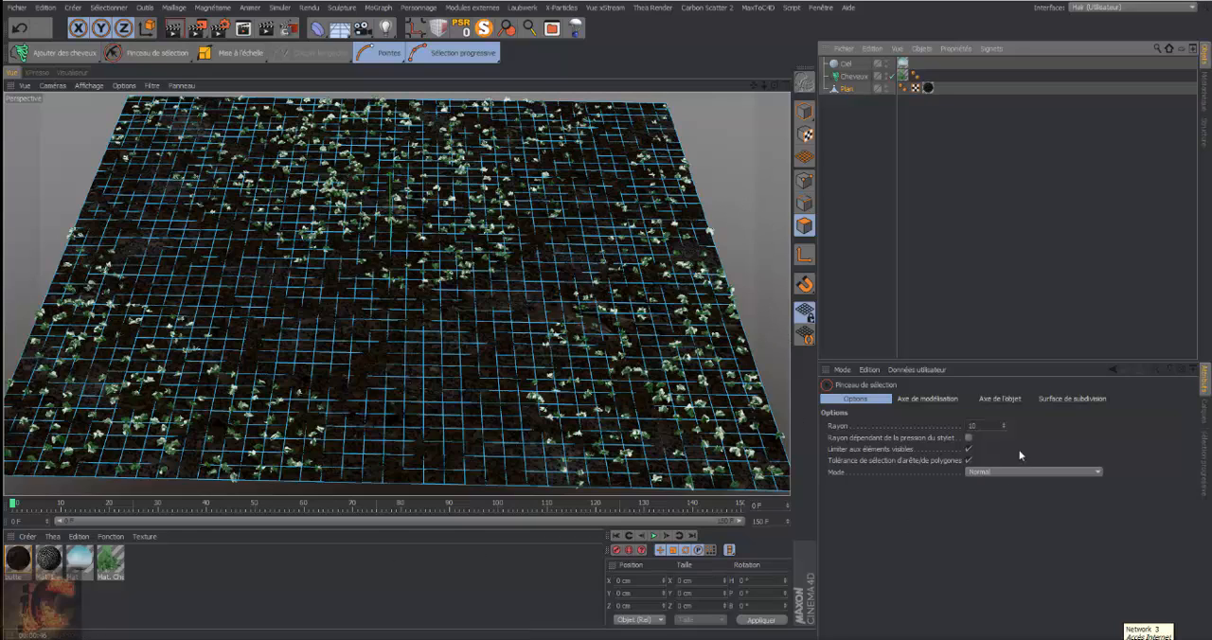
click(1004, 423)
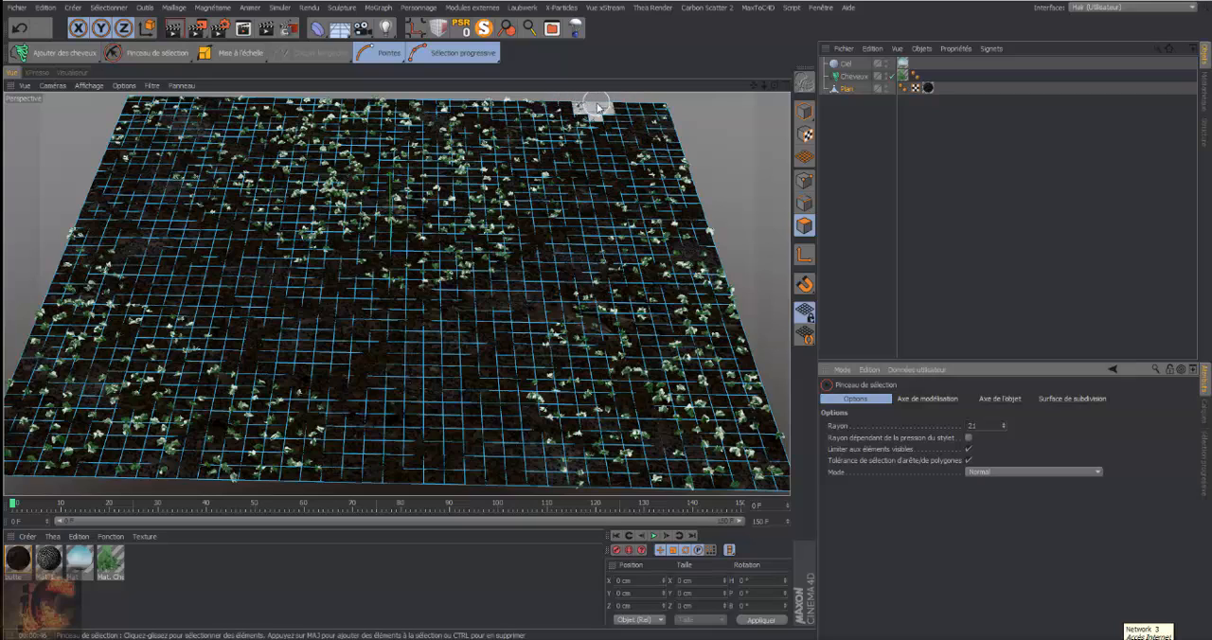
Brush-select the plane's polygons under the planted areas, leaving the bare path unselected, and add hair to the selected polygons
mouse_move(606, 106)
mouse_down()
mouse_move(566, 132)
mouse_move(522, 227)
mouse_move(400, 286)
mouse_move(257, 232)
mouse_move(199, 185)
mouse_move(210, 199)
mouse_move(123, 152)
mouse_move(142, 97)
mouse_up()
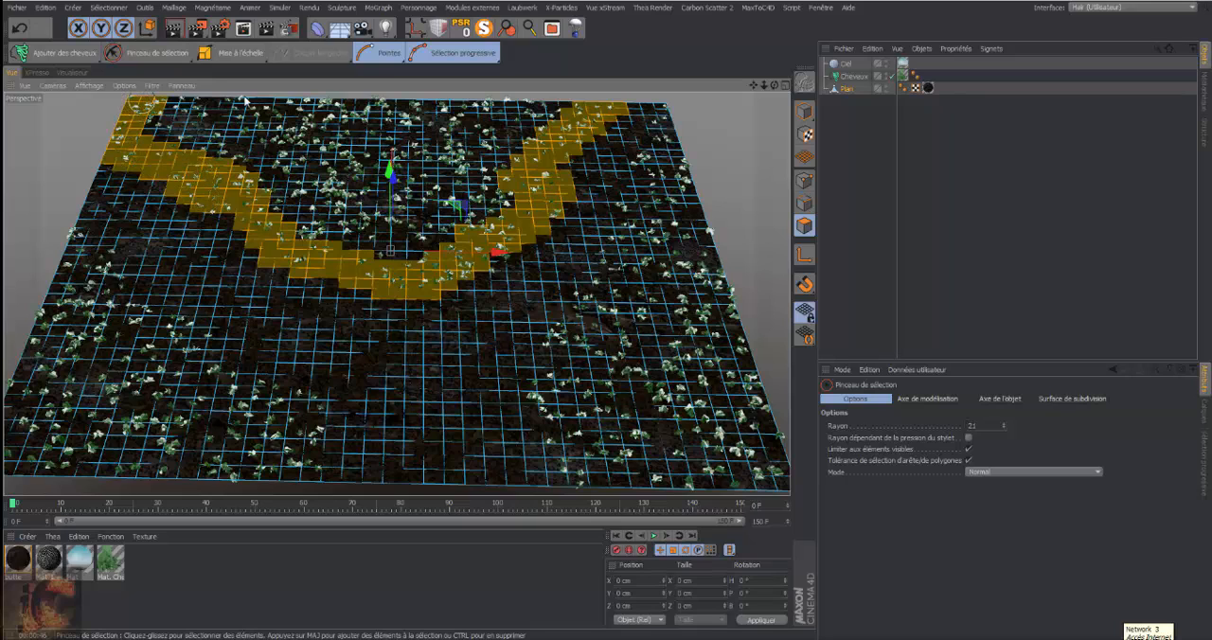
mouse_move(244, 99)
mouse_down()
mouse_move(564, 118)
mouse_move(480, 167)
mouse_move(449, 123)
mouse_move(175, 118)
mouse_move(230, 142)
mouse_move(473, 176)
mouse_move(467, 136)
mouse_move(468, 203)
mouse_move(445, 227)
mouse_move(397, 251)
mouse_move(332, 227)
mouse_up()
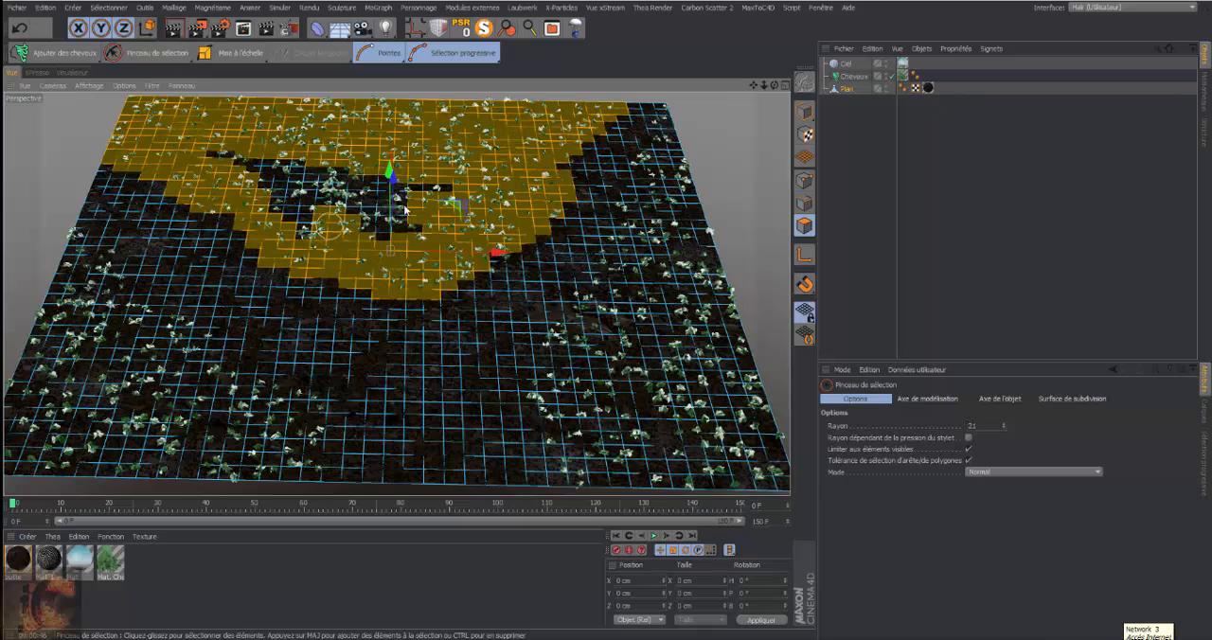
mouse_move(405, 210)
mouse_down()
mouse_move(435, 189)
mouse_move(245, 163)
mouse_move(230, 148)
mouse_move(265, 194)
mouse_move(302, 207)
mouse_up()
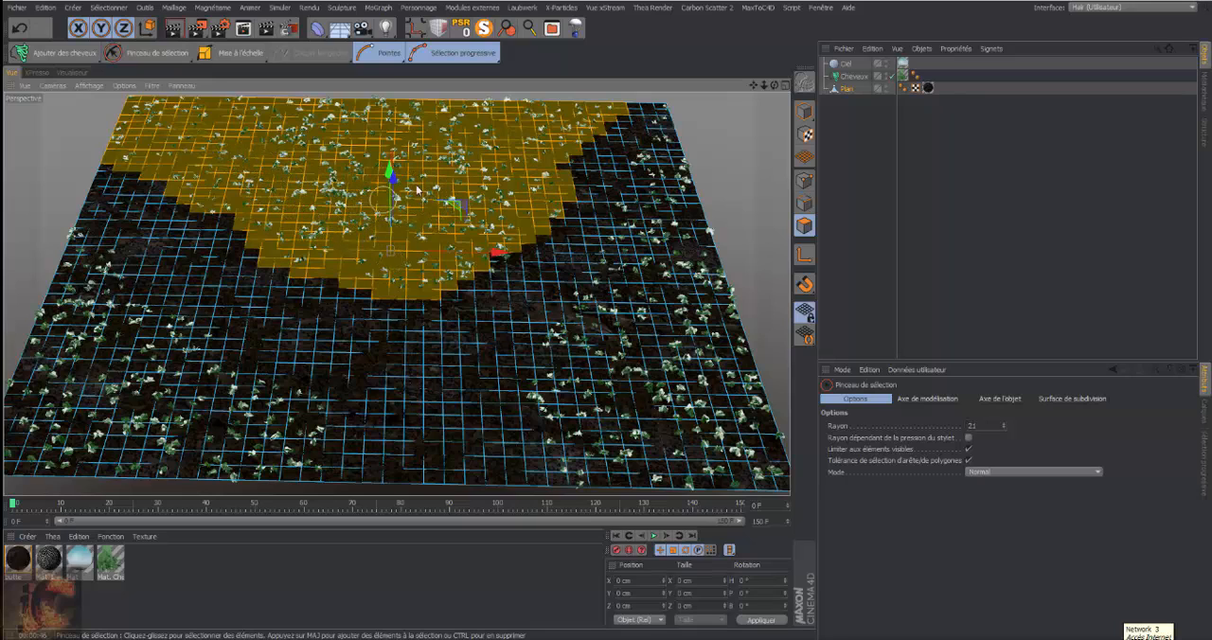
mouse_move(416, 189)
mouse_down()
mouse_move(589, 140)
mouse_move(625, 95)
mouse_move(708, 108)
mouse_up()
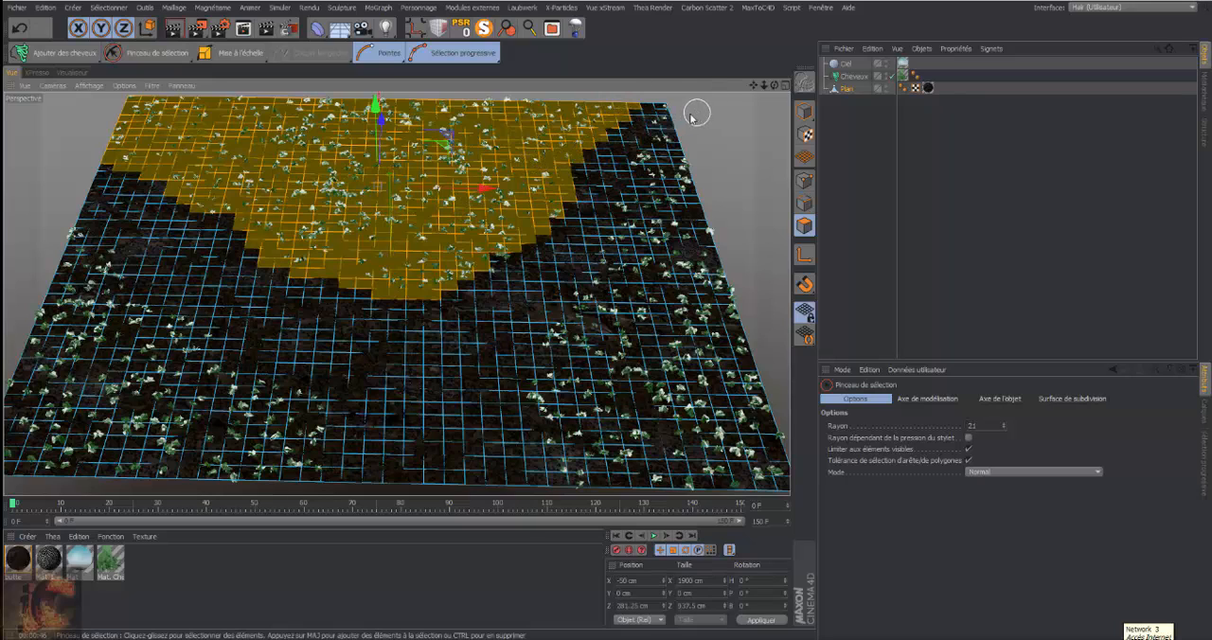
mouse_move(668, 116)
mouse_down()
mouse_move(639, 269)
mouse_move(631, 284)
mouse_move(623, 269)
mouse_move(589, 325)
mouse_move(584, 369)
mouse_move(559, 405)
mouse_move(676, 485)
mouse_move(762, 485)
mouse_move(781, 452)
mouse_move(687, 176)
mouse_move(660, 292)
mouse_move(683, 301)
mouse_move(690, 331)
mouse_move(653, 343)
mouse_move(624, 333)
mouse_move(628, 398)
mouse_move(613, 428)
mouse_move(677, 455)
mouse_move(753, 445)
mouse_move(715, 326)
mouse_move(682, 426)
mouse_move(651, 382)
mouse_move(633, 441)
mouse_up()
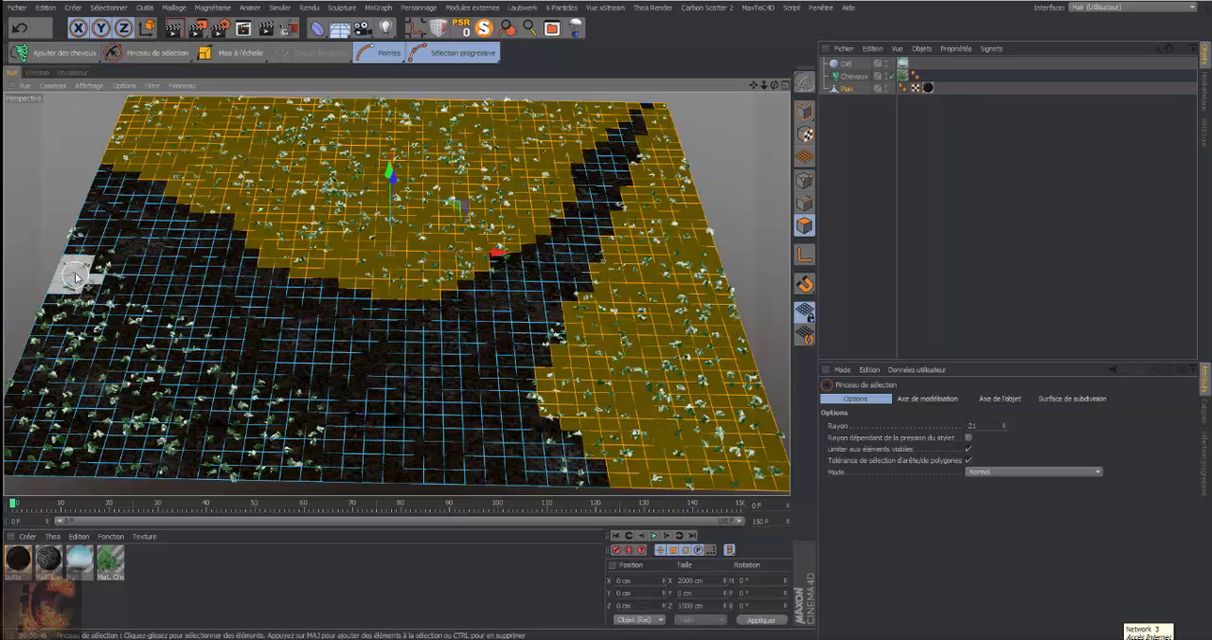
mouse_move(58, 248)
mouse_down()
mouse_move(161, 355)
mouse_move(266, 424)
mouse_move(286, 416)
mouse_move(295, 445)
mouse_move(275, 464)
mouse_move(232, 468)
mouse_move(15, 453)
mouse_move(51, 288)
mouse_move(71, 422)
mouse_move(220, 426)
mouse_move(123, 383)
mouse_move(101, 338)
mouse_up()
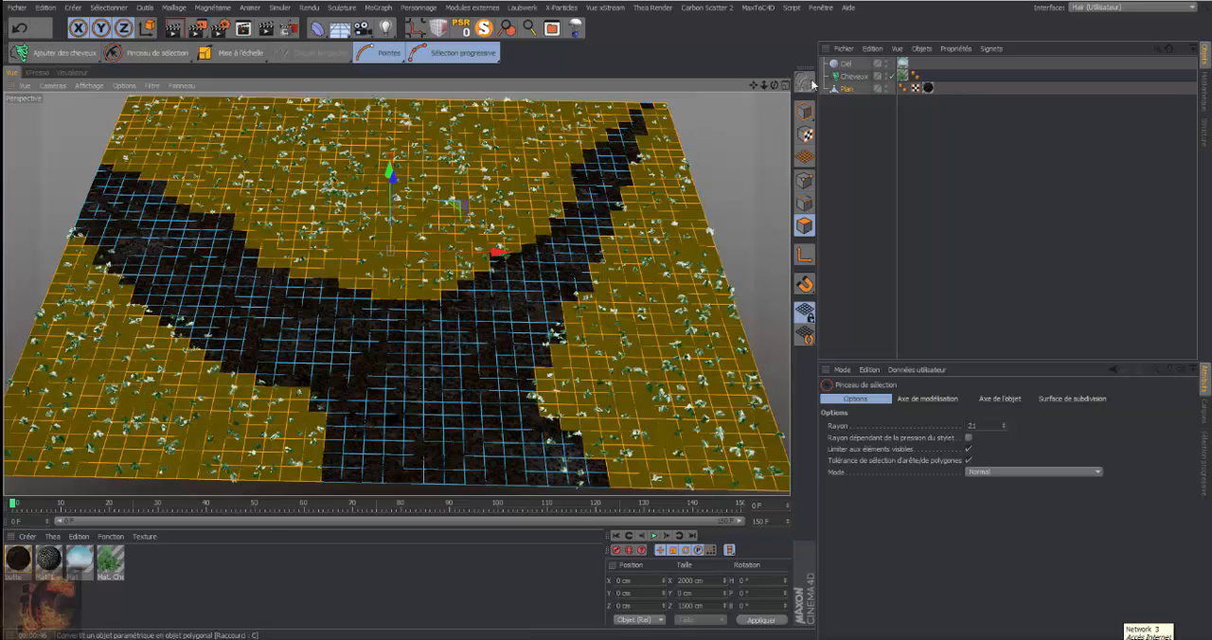
drag(65, 53, 125, 74)
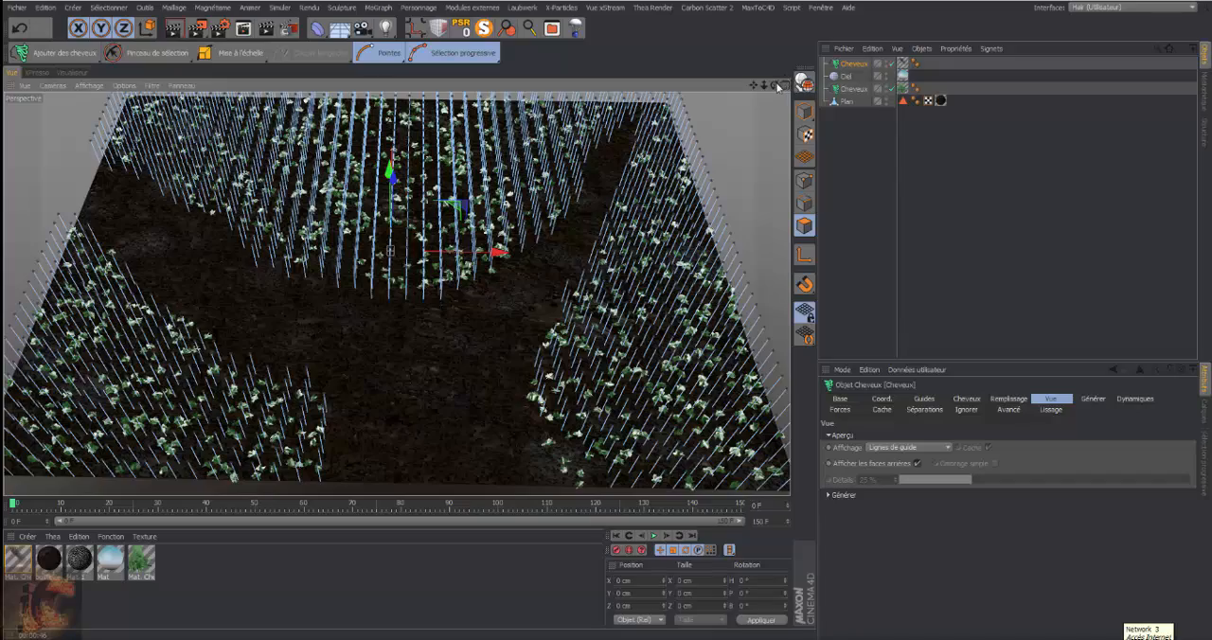
drag(775, 86, 662, 242)
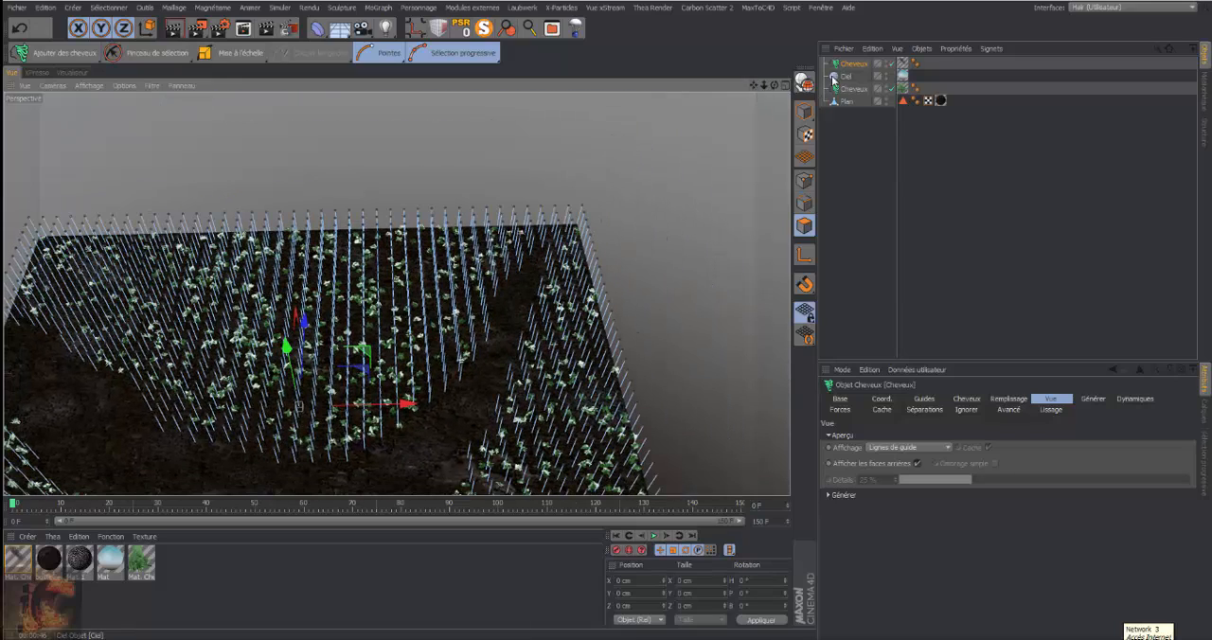
Set the viewport display of the original plant Cheveux object to Lignes de guide
click(857, 89)
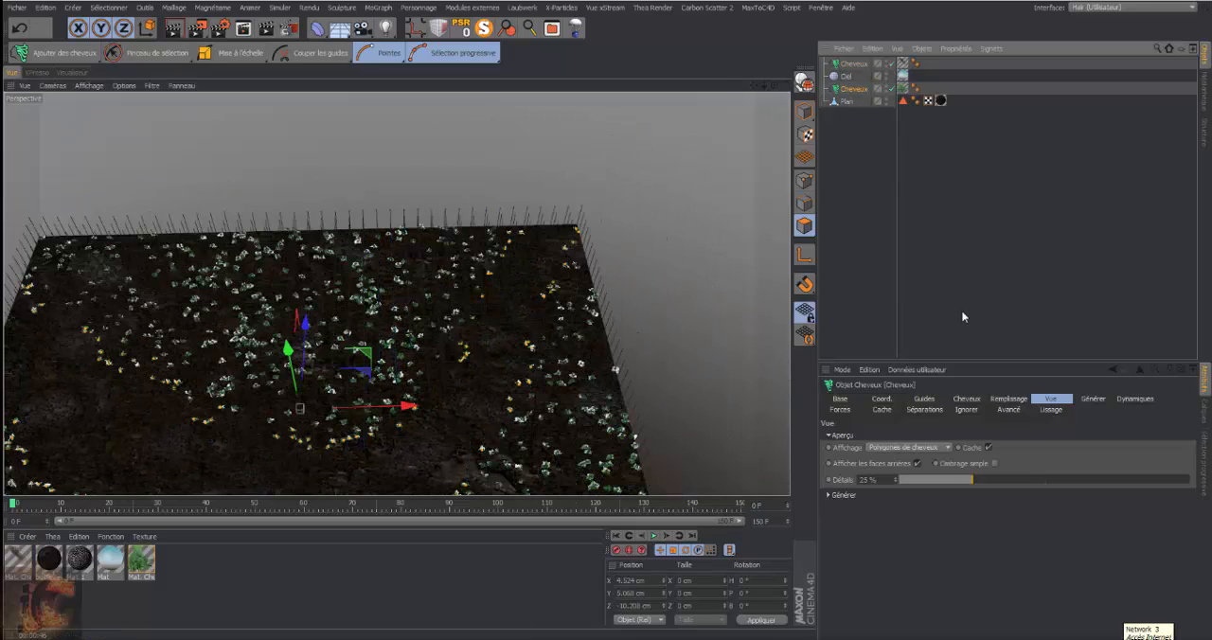
click(947, 449)
click(921, 473)
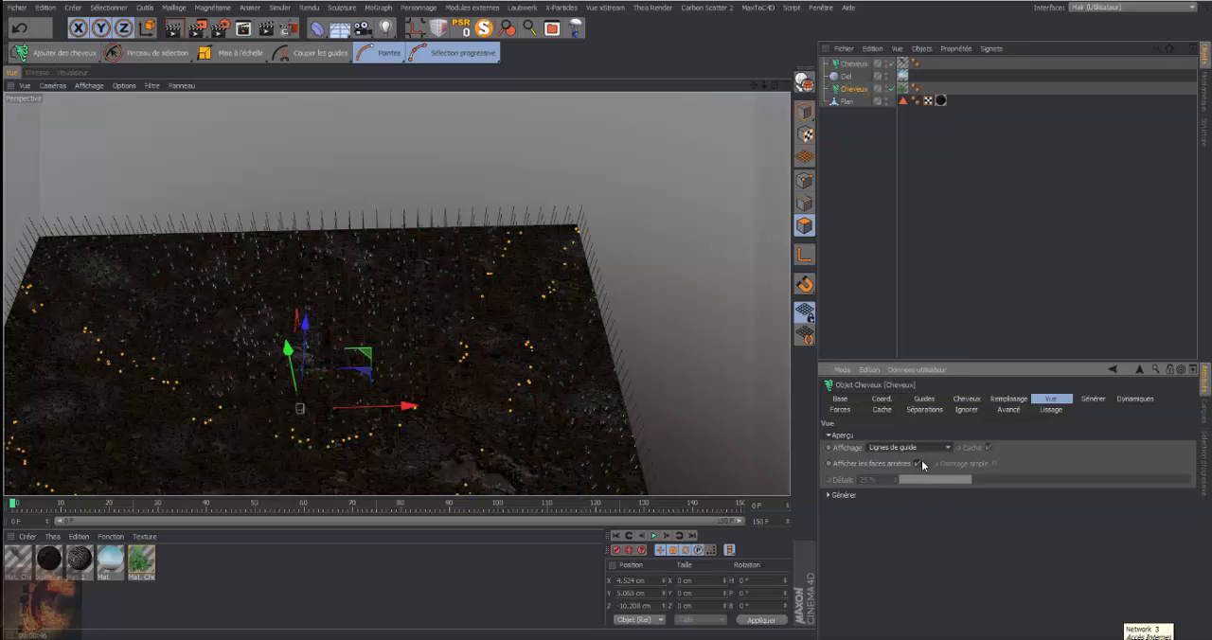
Activate the Pinceau de sélection on the new grass Cheveux object and turn off Sélection progressive
click(855, 64)
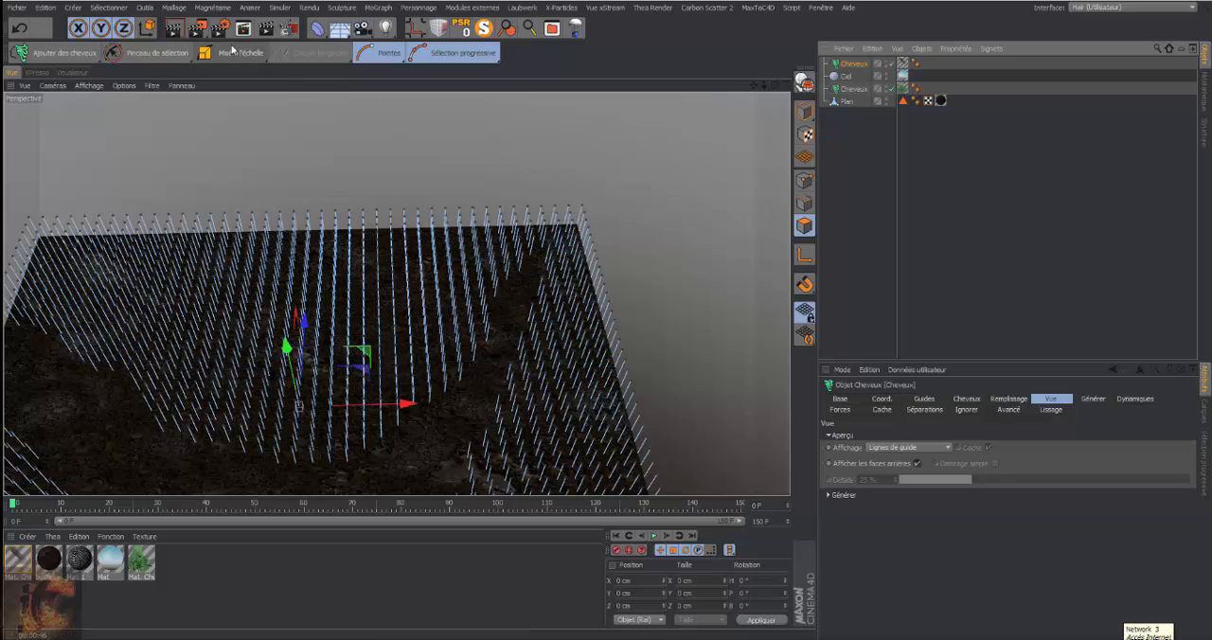
click(185, 54)
click(212, 78)
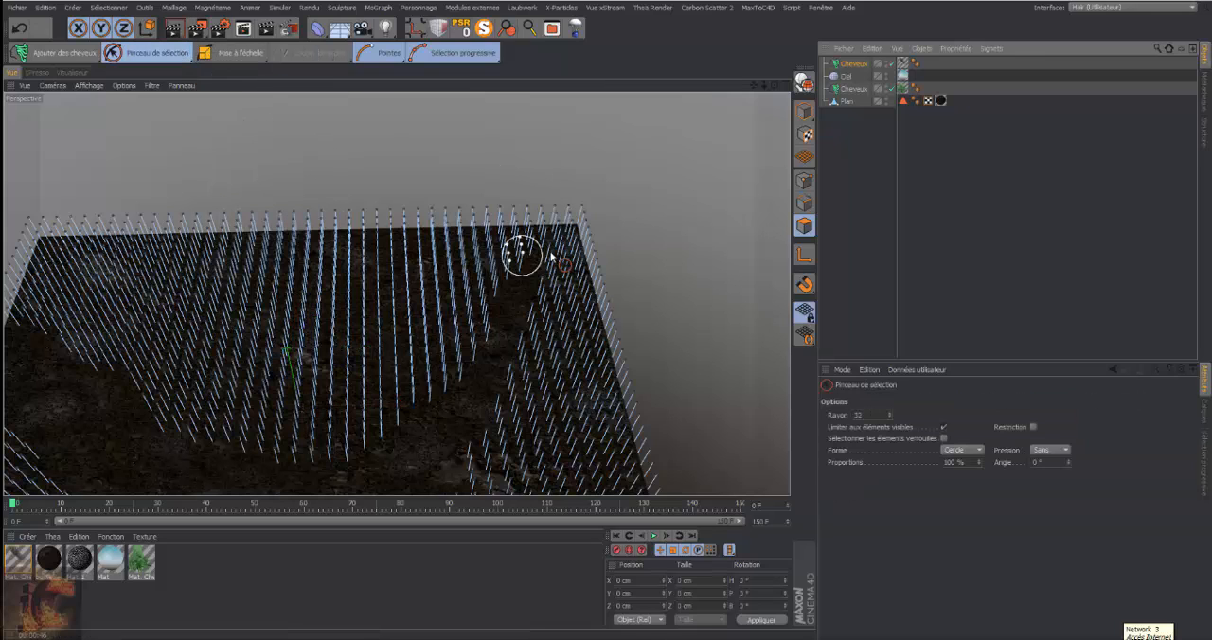
drag(549, 210, 536, 248)
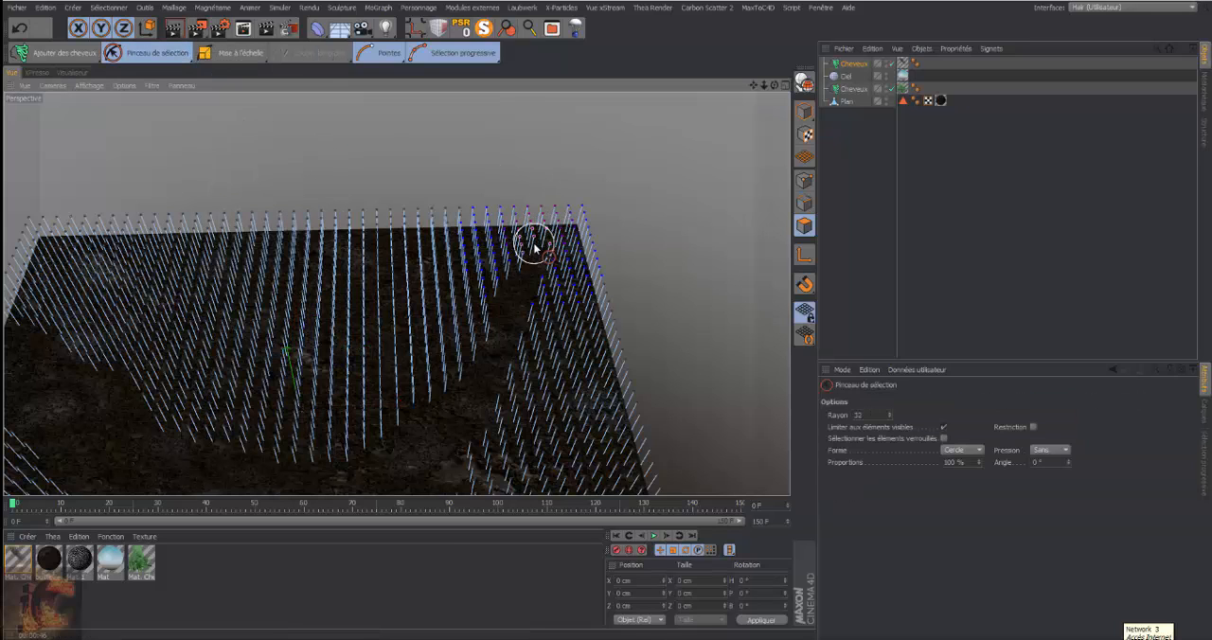
click(1206, 461)
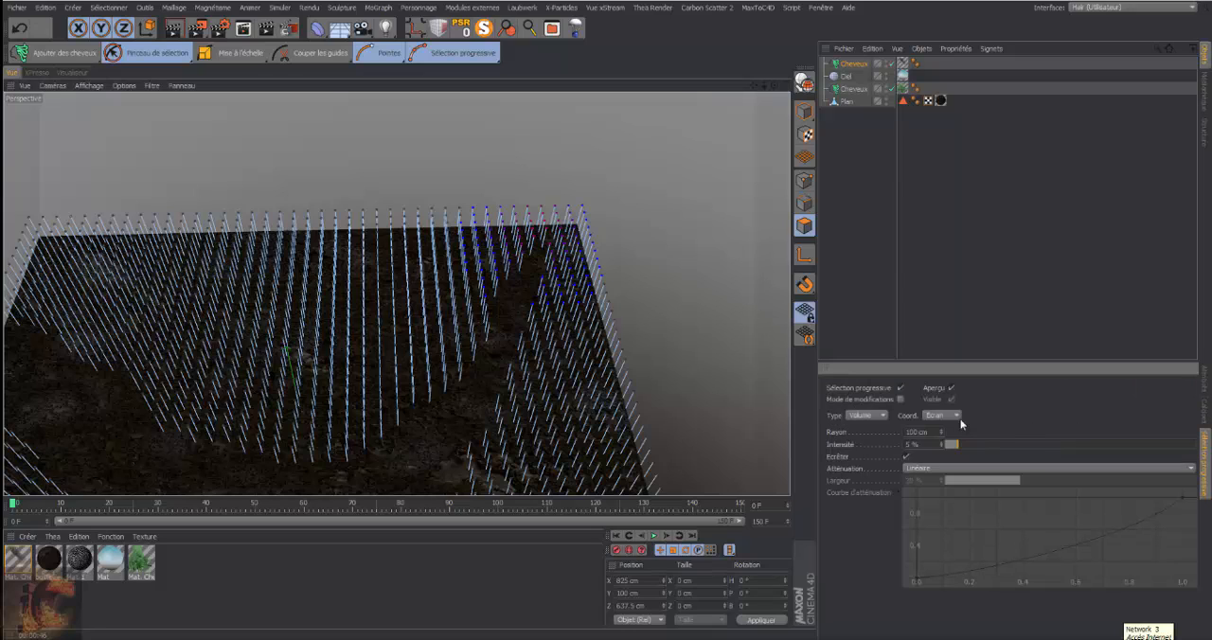
click(900, 389)
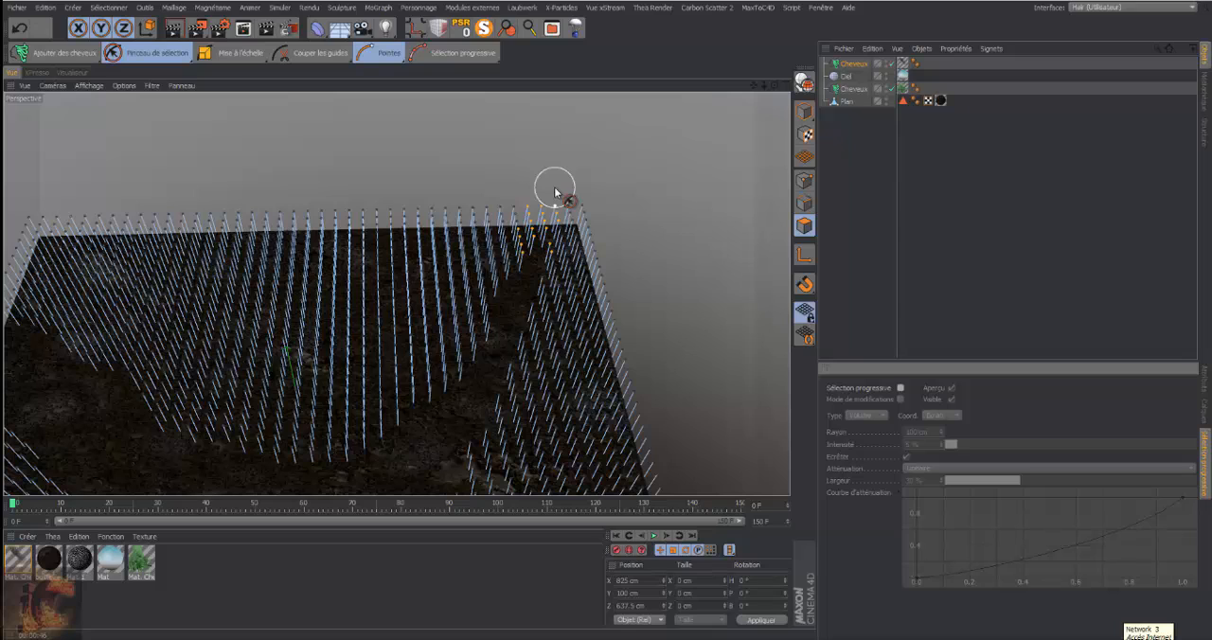
Brush-select the grass guides blocking the path's far end near the plane's corner and cut them
mouse_move(555, 189)
mouse_down()
mouse_move(555, 209)
mouse_move(574, 208)
mouse_move(554, 248)
mouse_move(577, 203)
mouse_move(538, 238)
mouse_move(568, 208)
mouse_up()
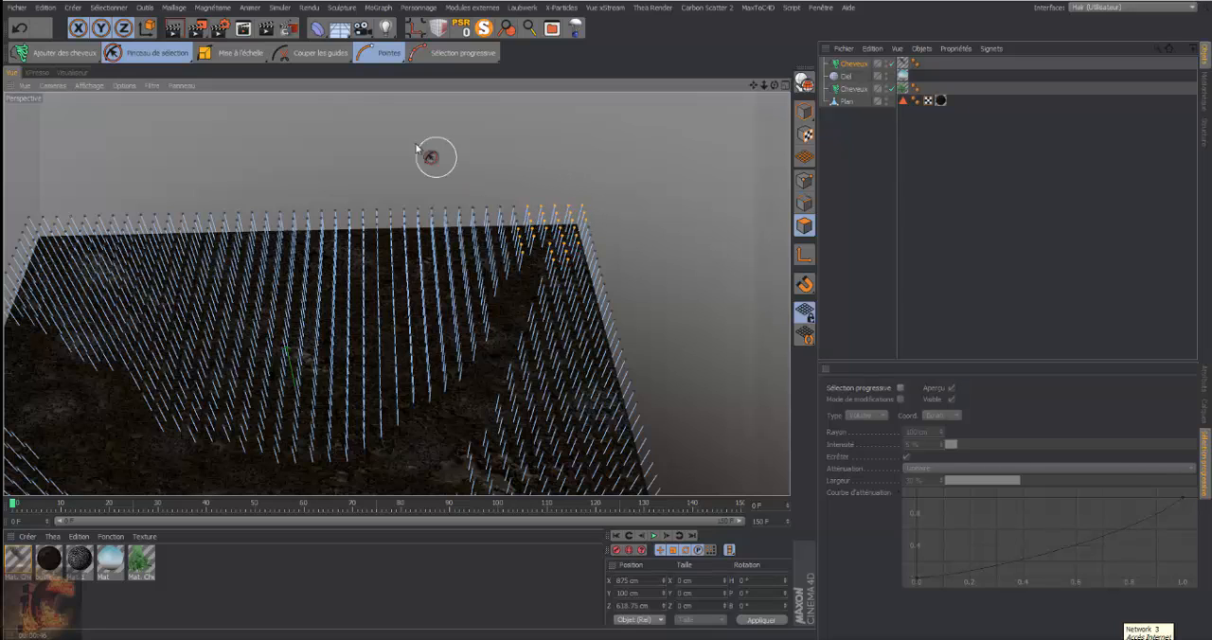
click(185, 56)
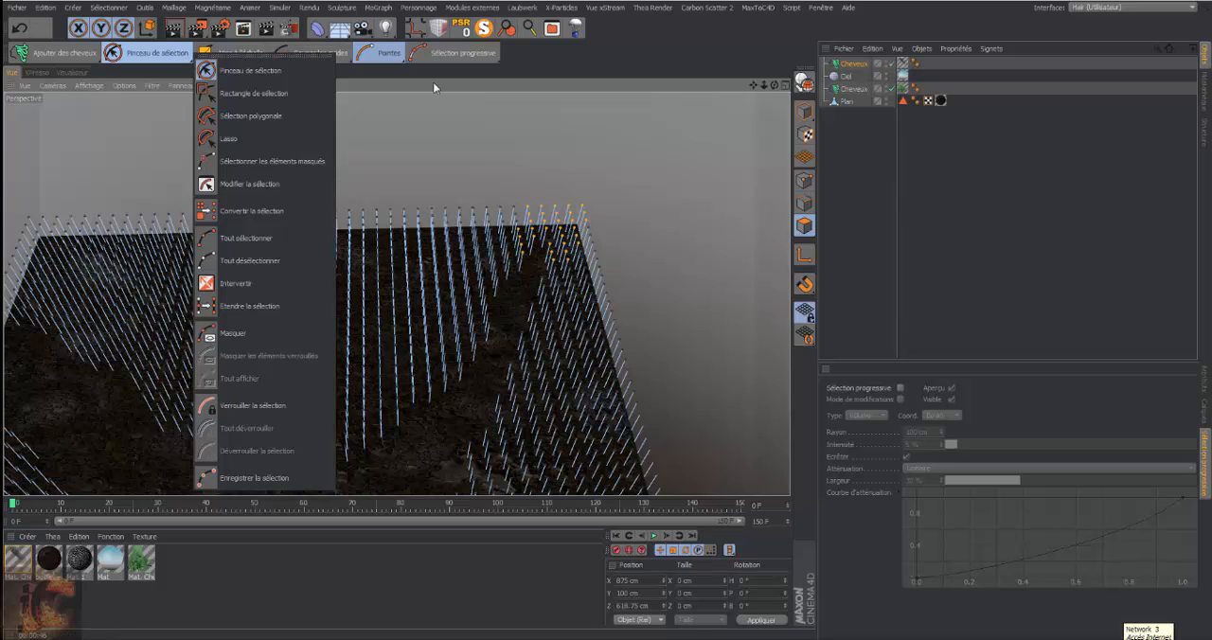
click(572, 57)
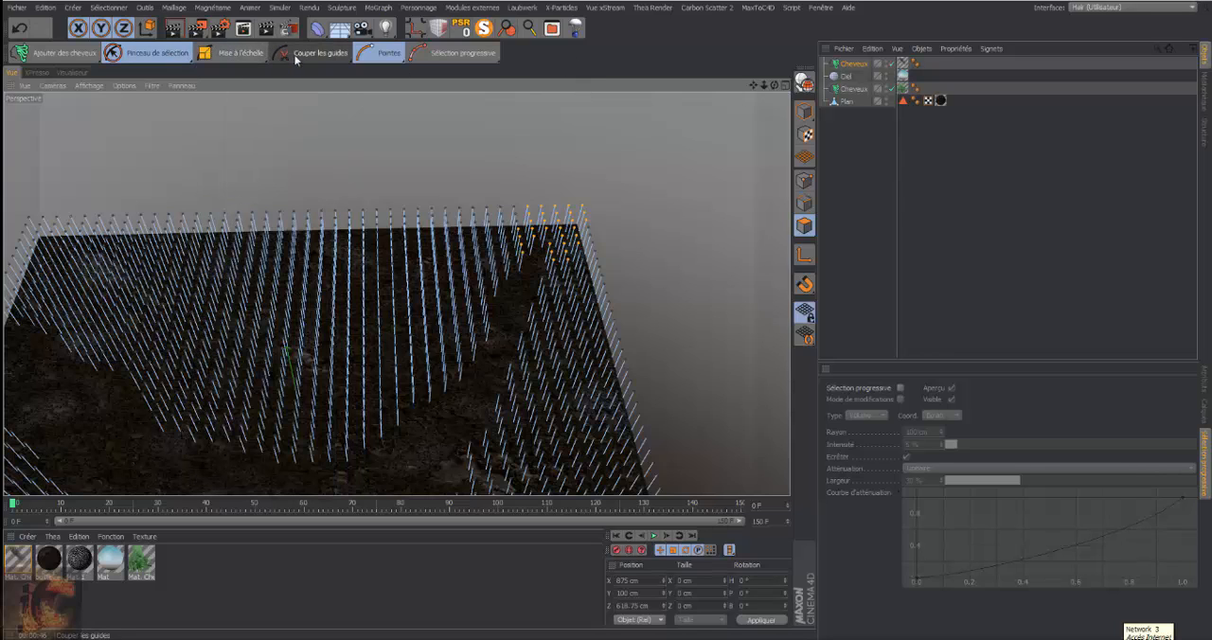
click(302, 55)
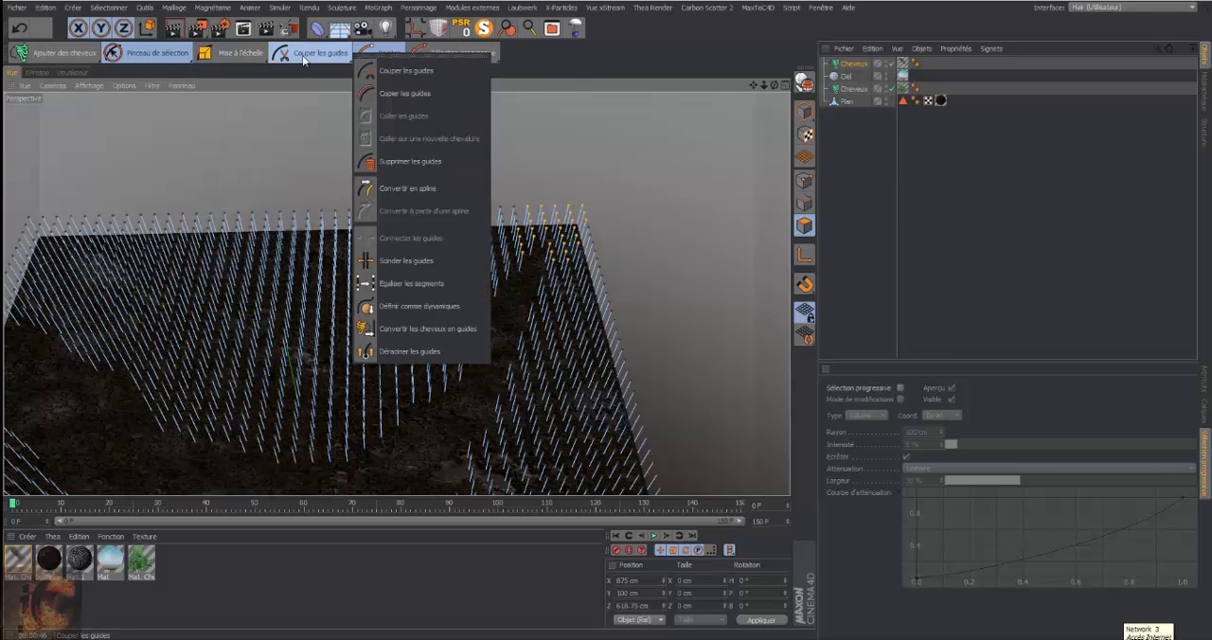
click(405, 71)
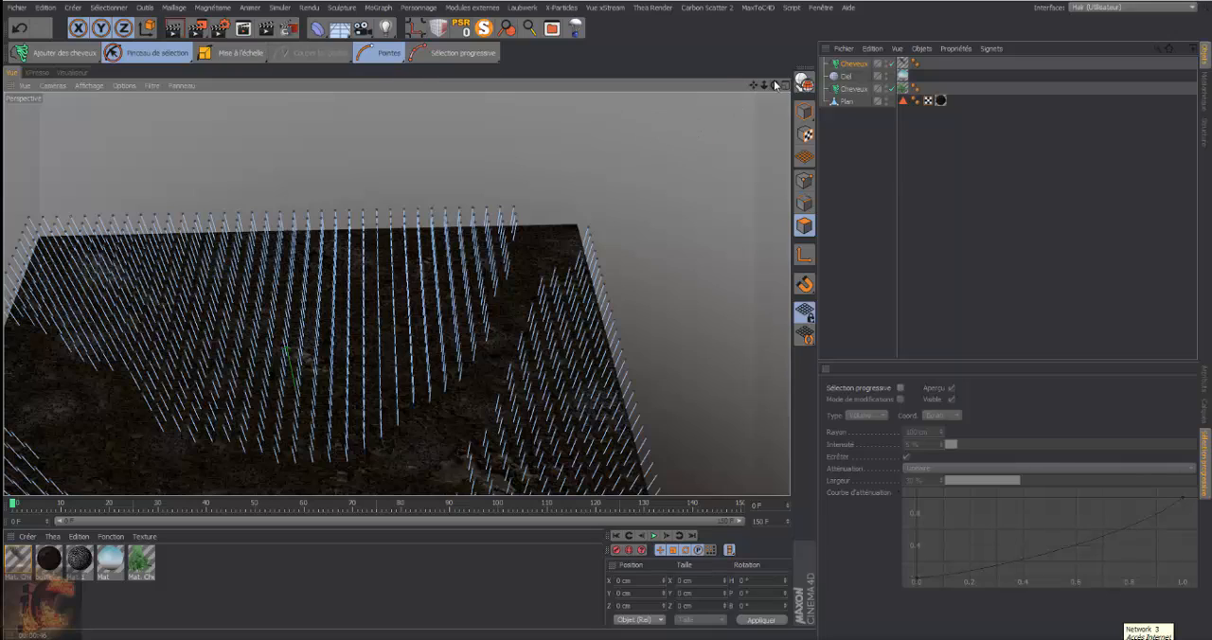
Set the viewport display of the plant Cheveux object to Polygones de cheveux
drag(774, 85, 773, 91)
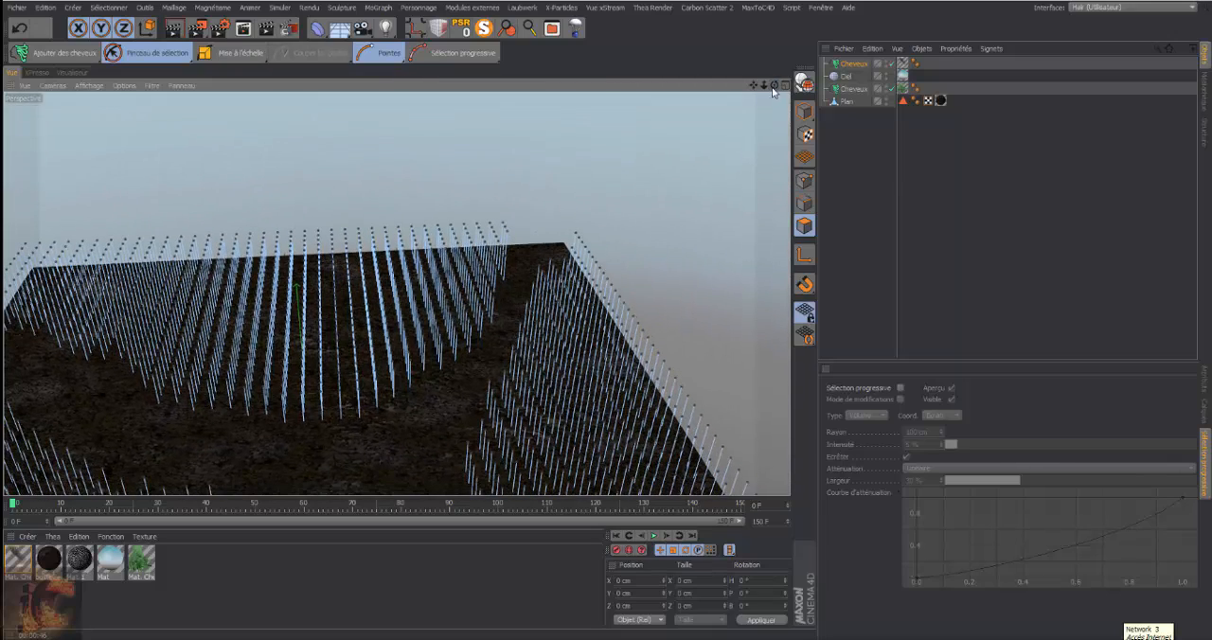
click(866, 90)
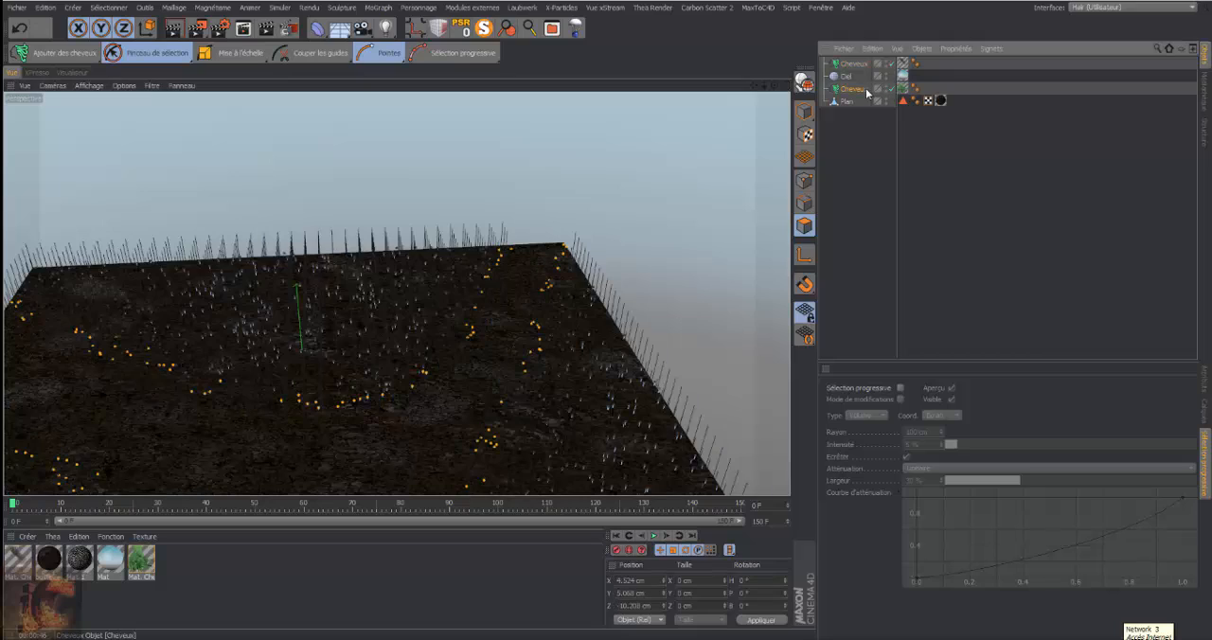
click(1205, 380)
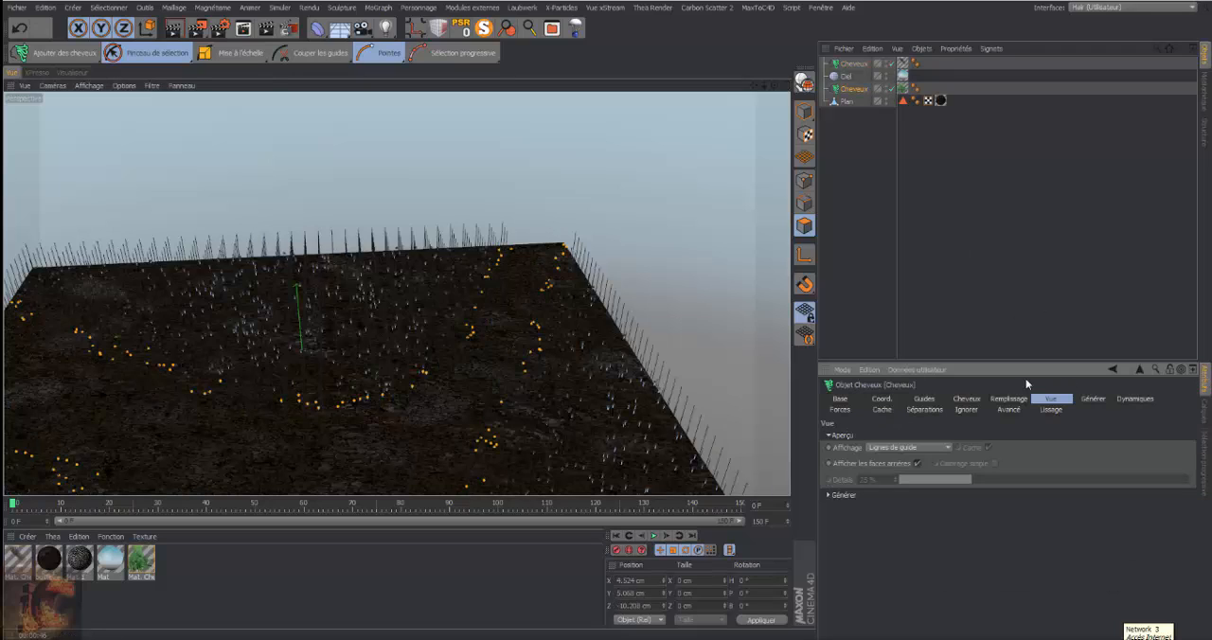
click(948, 448)
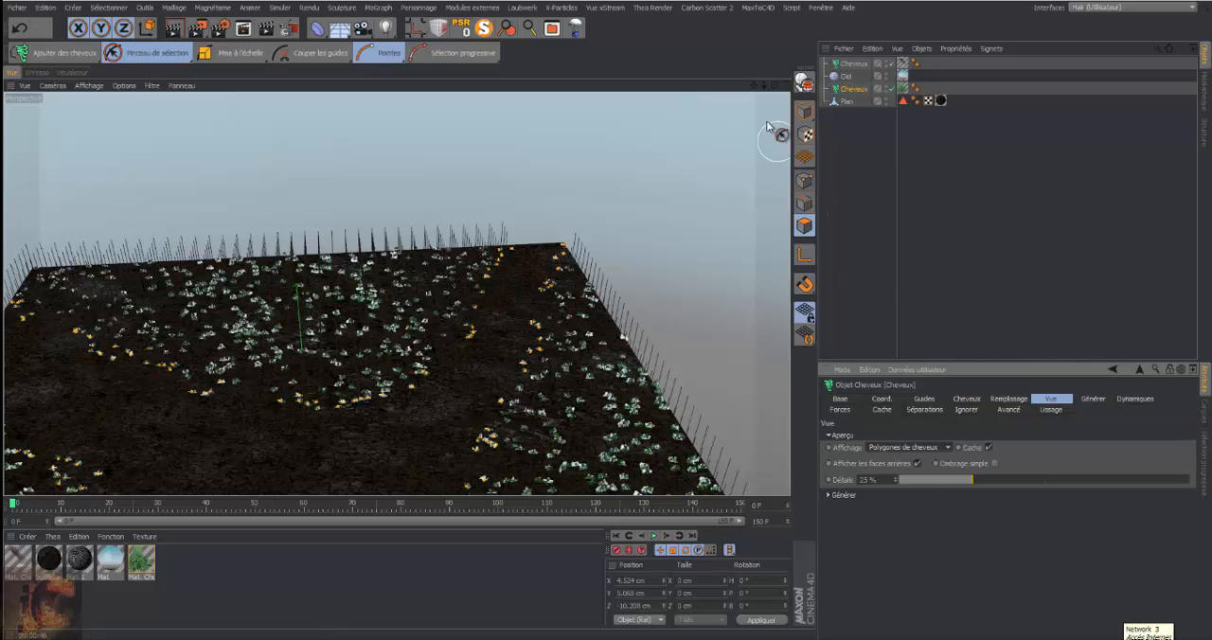
Brush-select the remaining grass guides encroaching on the path near the far corner and cut them
click(864, 63)
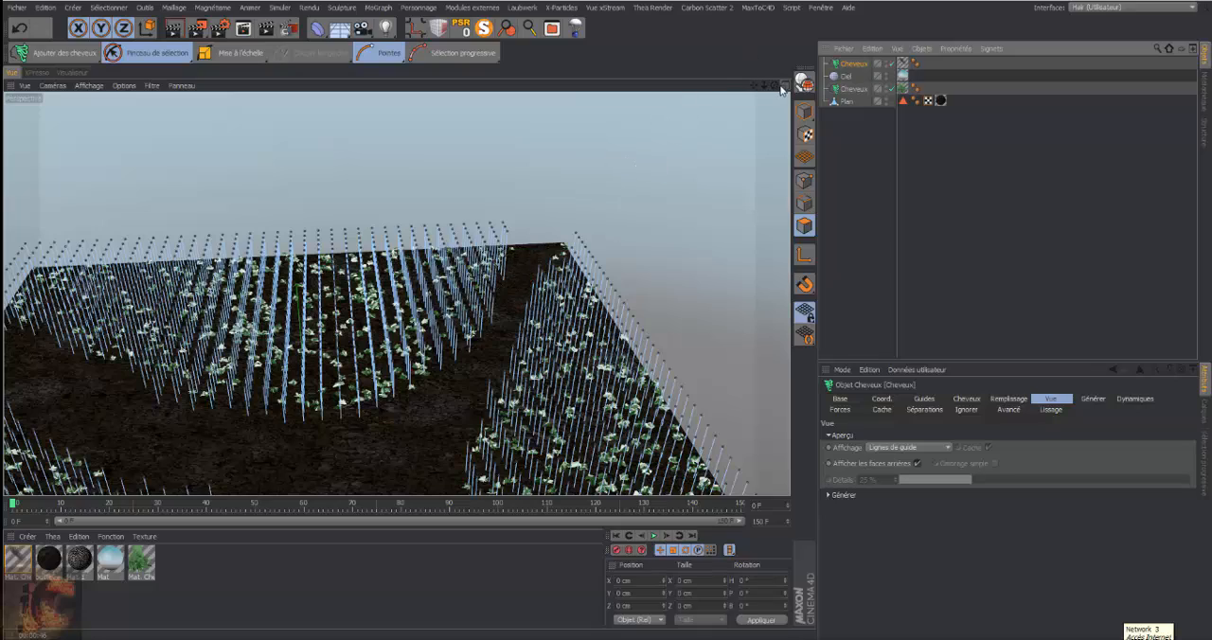
mouse_move(774, 85)
mouse_down()
mouse_move(852, 63)
mouse_move(839, 129)
mouse_up()
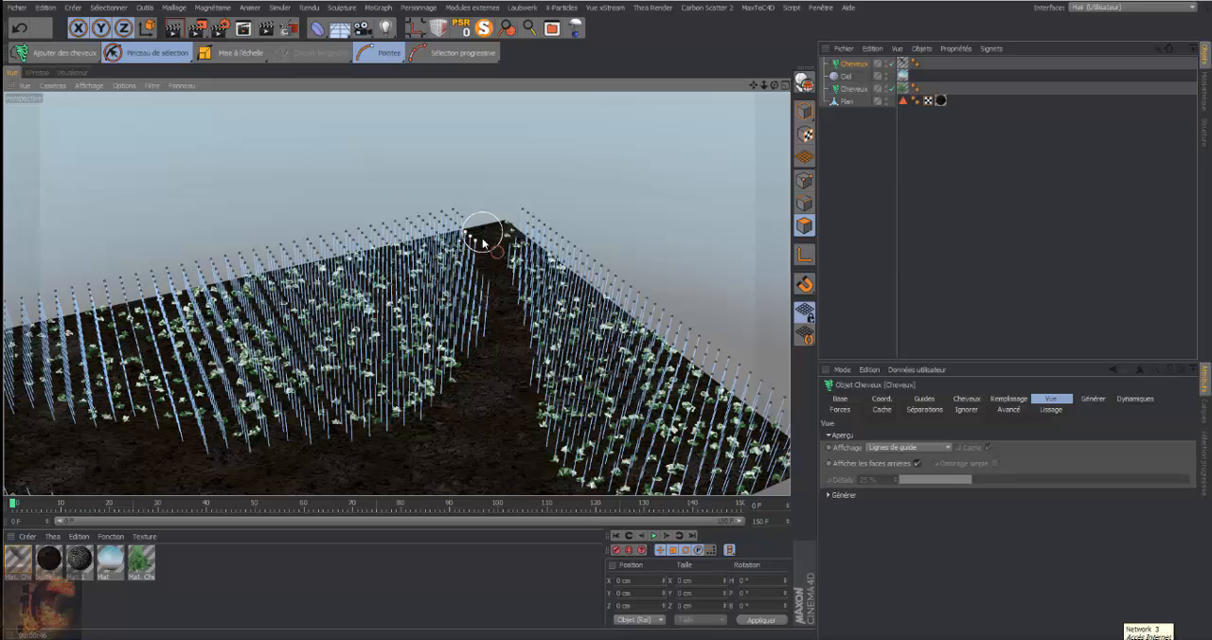
drag(484, 236, 490, 343)
click(295, 53)
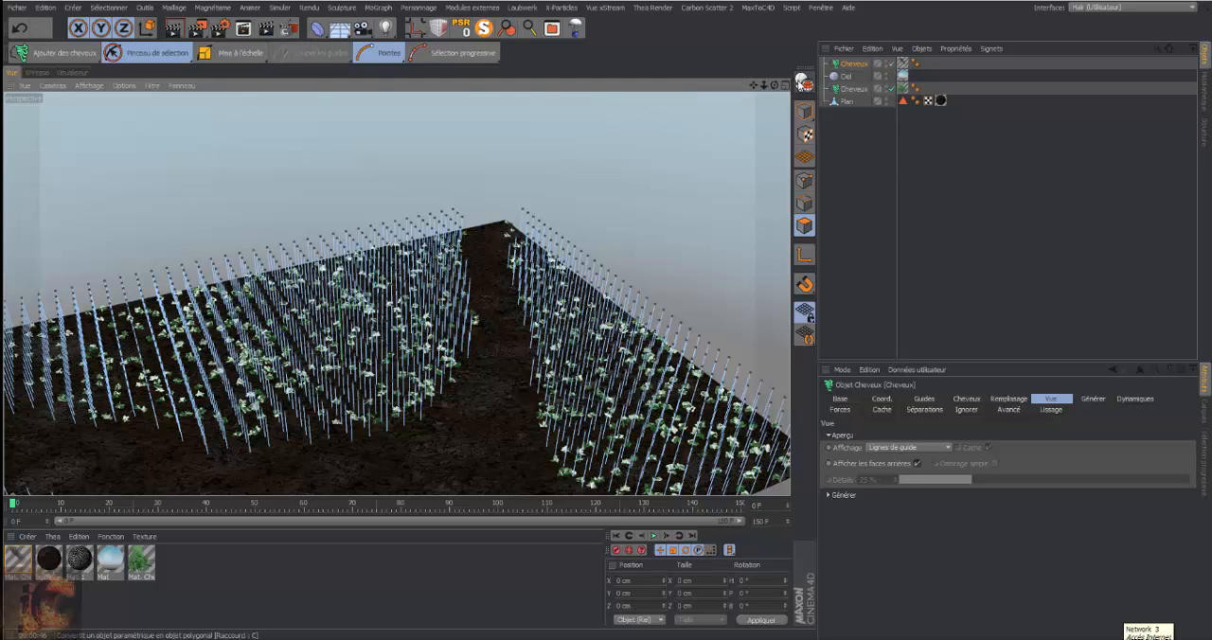
Set the plant Cheveux object's viewport display back to Lignes de guide and clear its guide selection
mouse_move(774, 86)
mouse_down()
mouse_move(786, 88)
mouse_move(768, 78)
mouse_move(775, 86)
mouse_up()
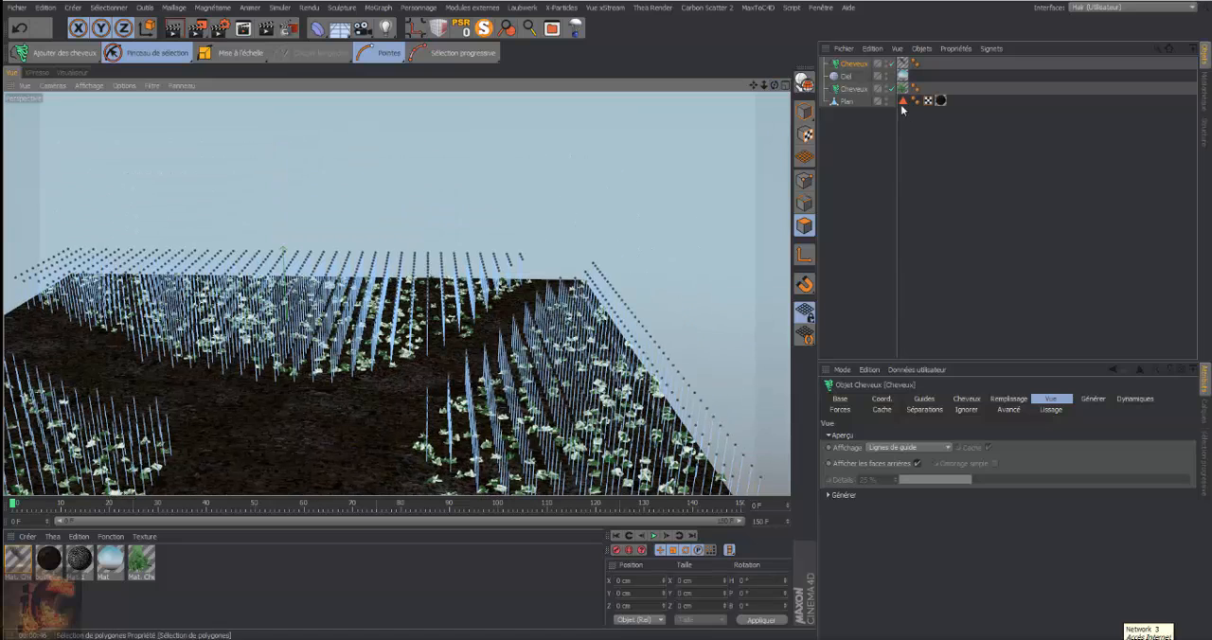
click(946, 447)
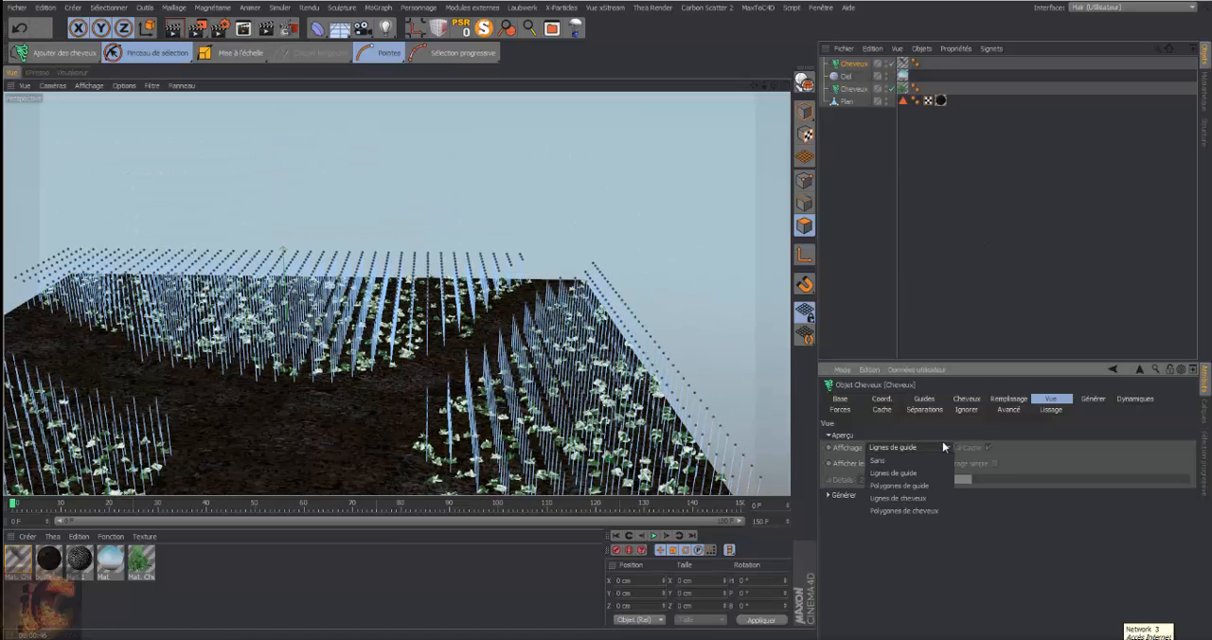
click(942, 443)
click(856, 89)
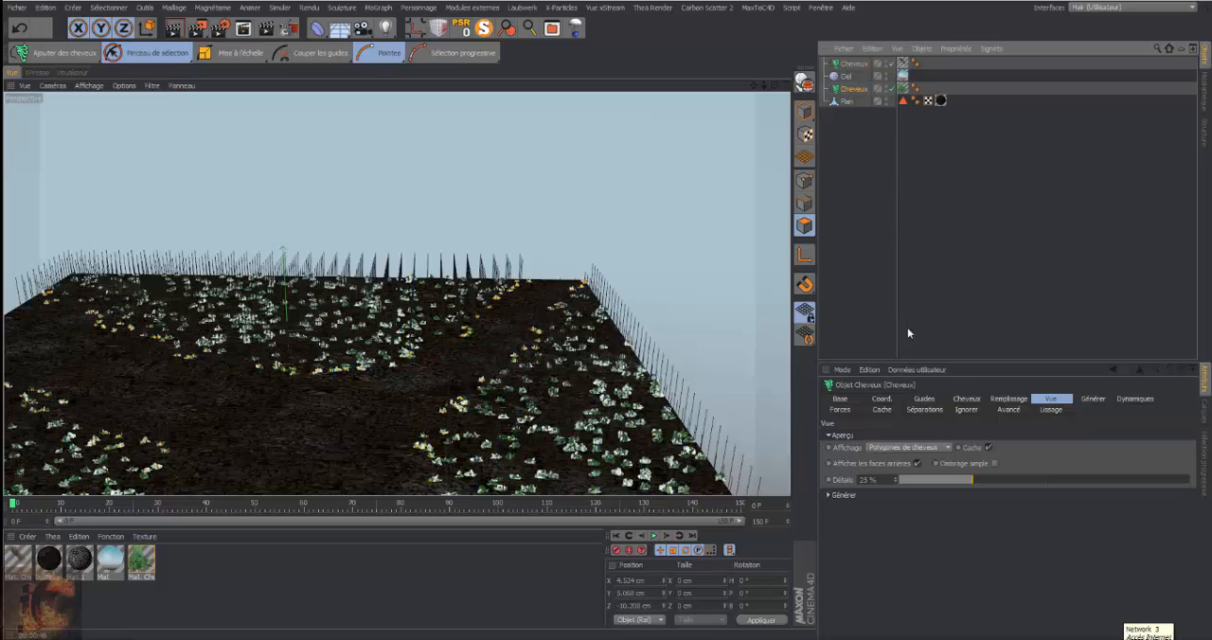
click(947, 448)
click(924, 472)
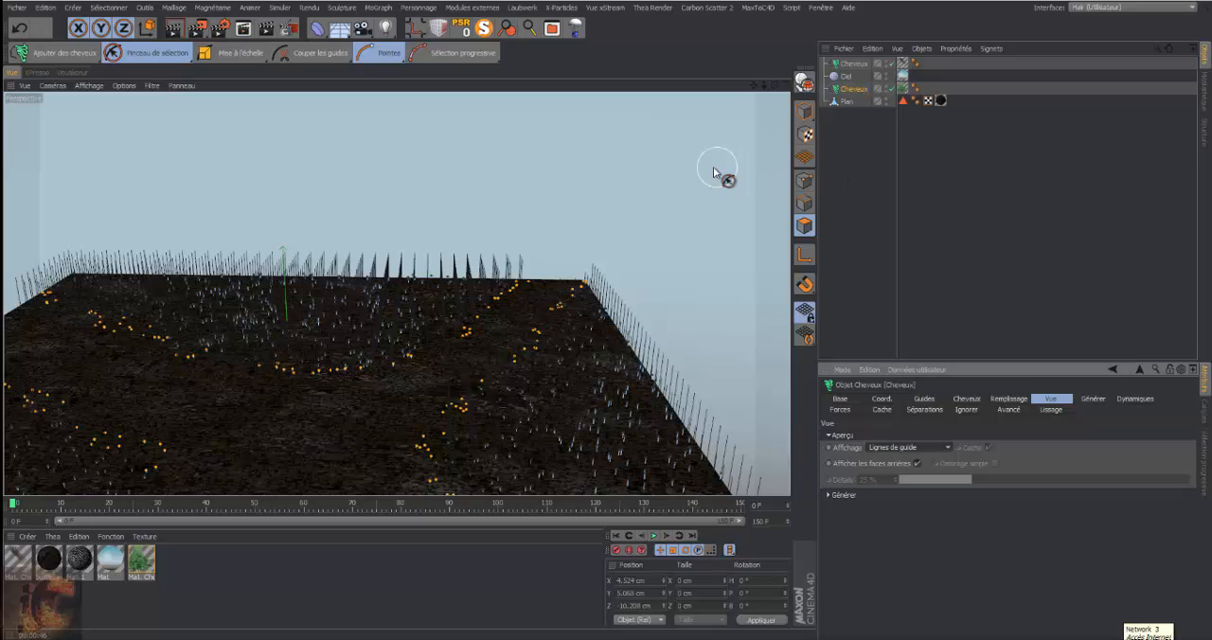
click(660, 176)
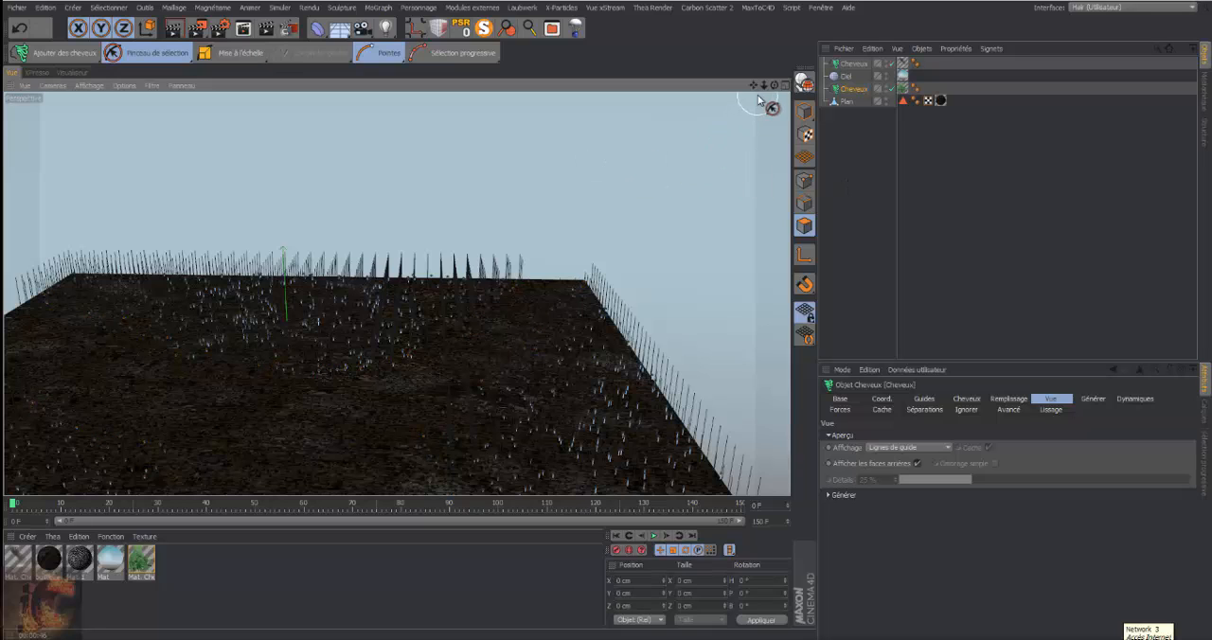
Select the grass Cheveux object and examine its Guides and Cheveux settings
click(853, 65)
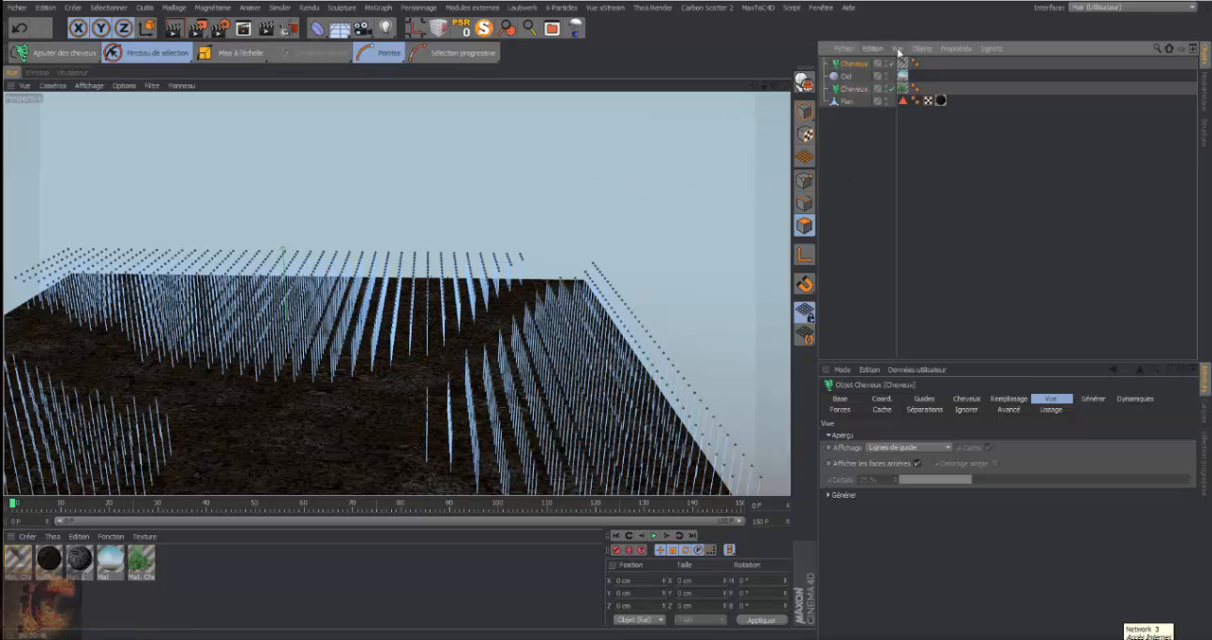
drag(754, 85, 829, 67)
mouse_move(764, 85)
mouse_down()
mouse_move(719, 85)
mouse_move(760, 116)
mouse_move(774, 85)
mouse_up()
click(937, 399)
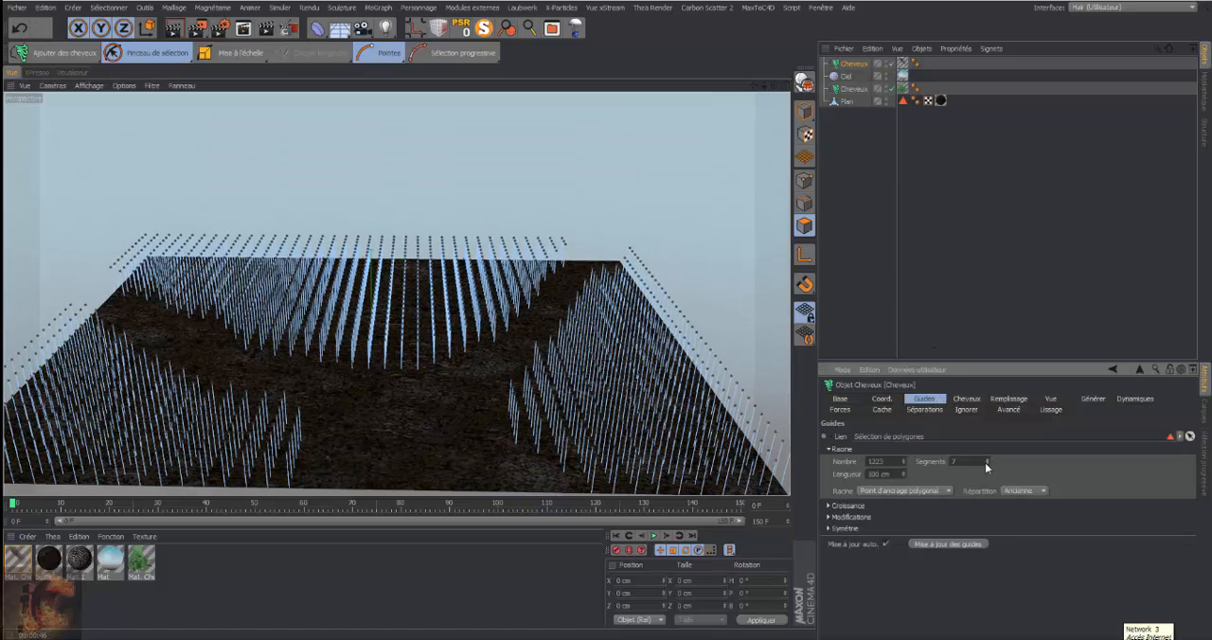
click(967, 400)
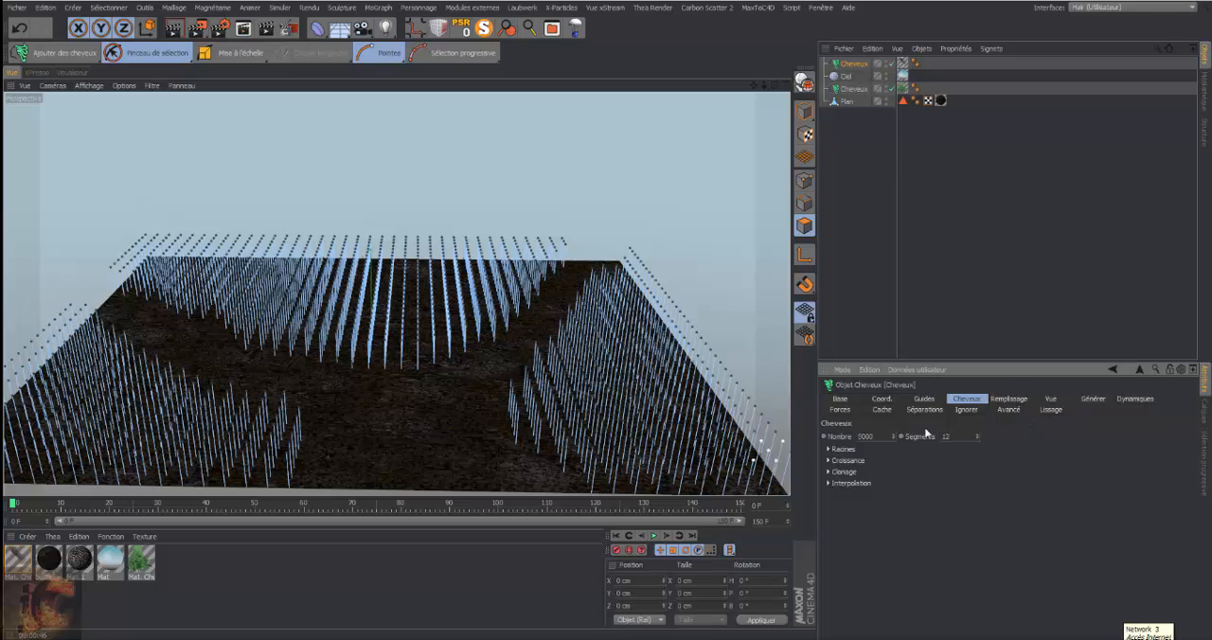
Open the grass object's Mat. Cheveux material and set the root knot of its Couleur gradient to a light green with hue 87°
double_click(19, 560)
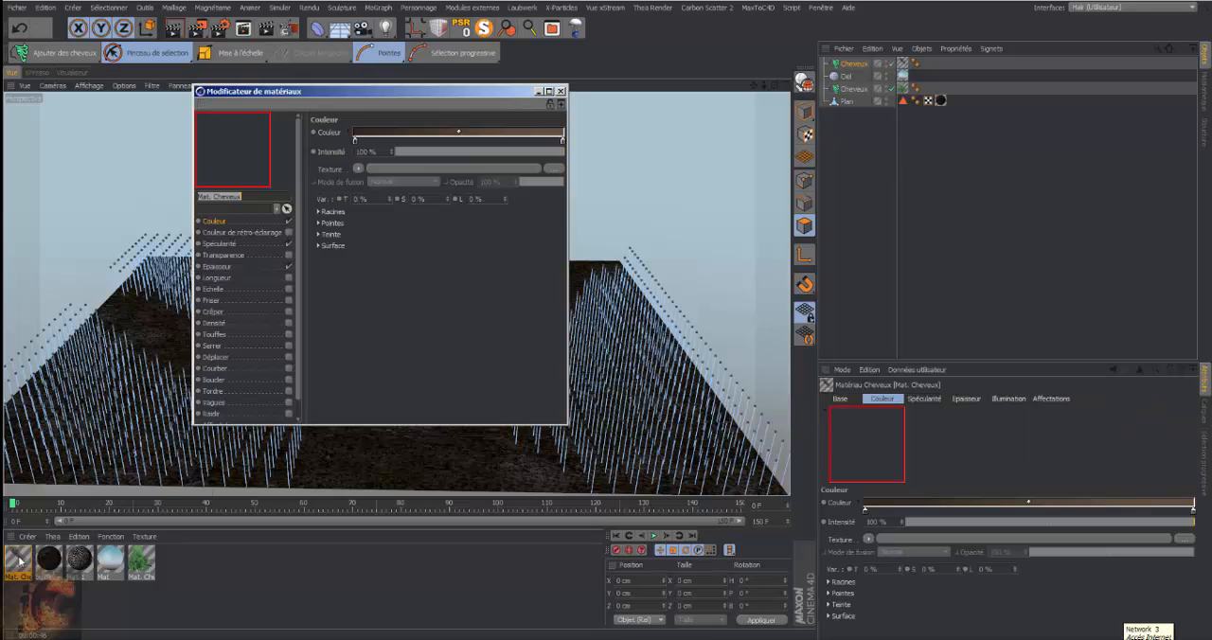
double_click(356, 140)
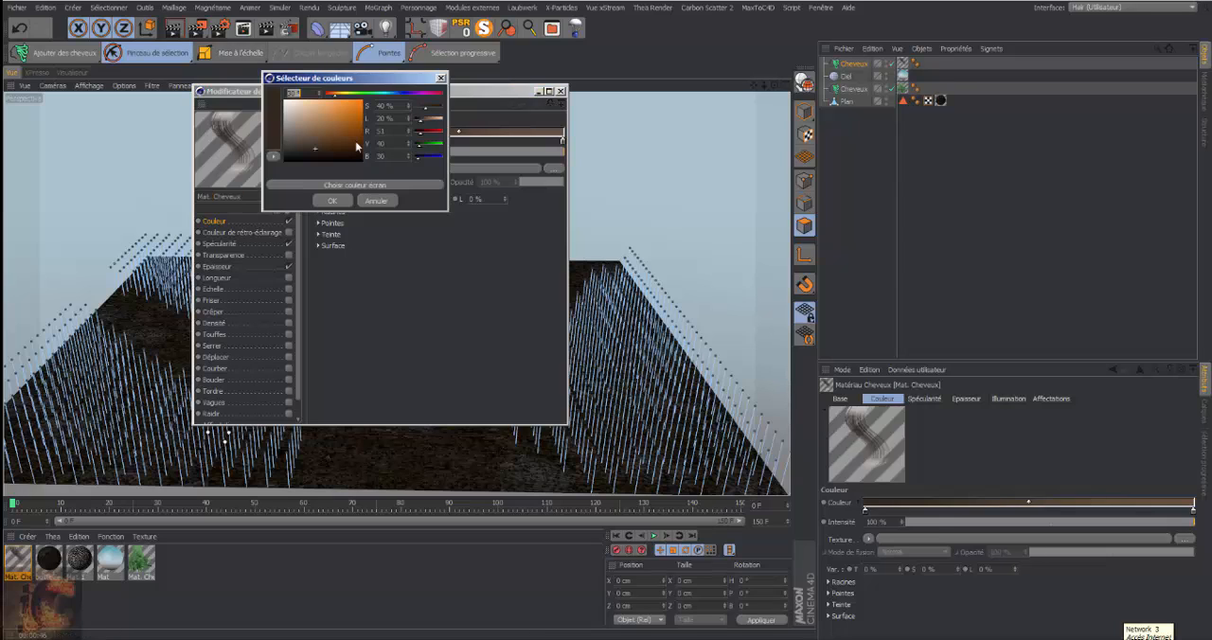
drag(342, 94, 343, 131)
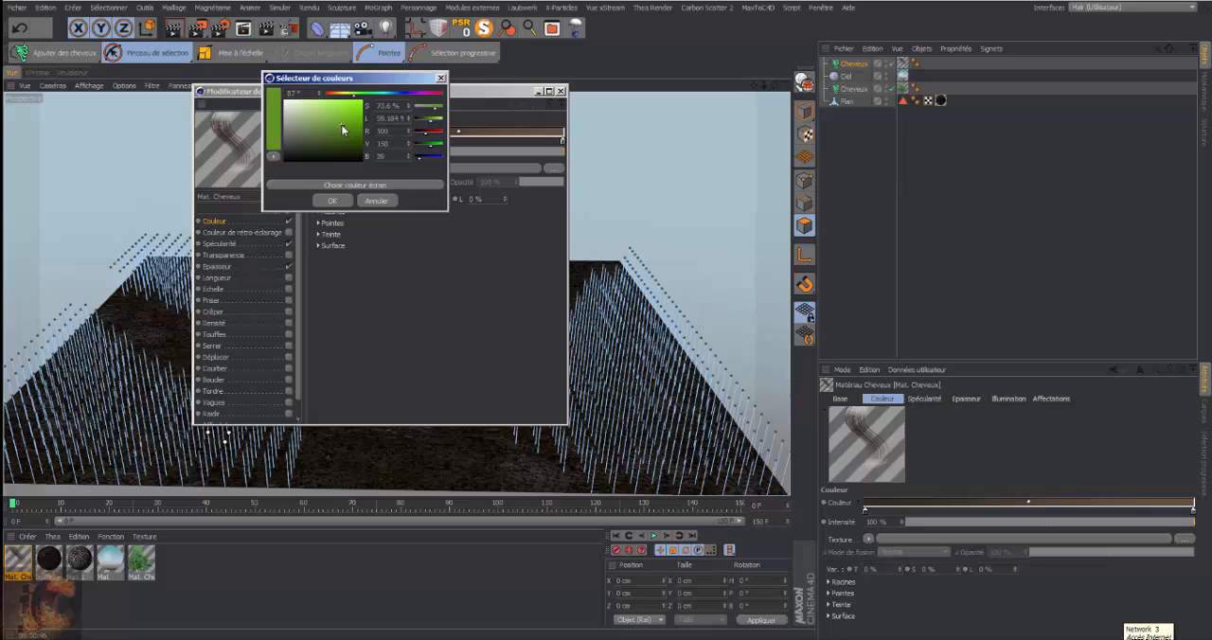
click(332, 201)
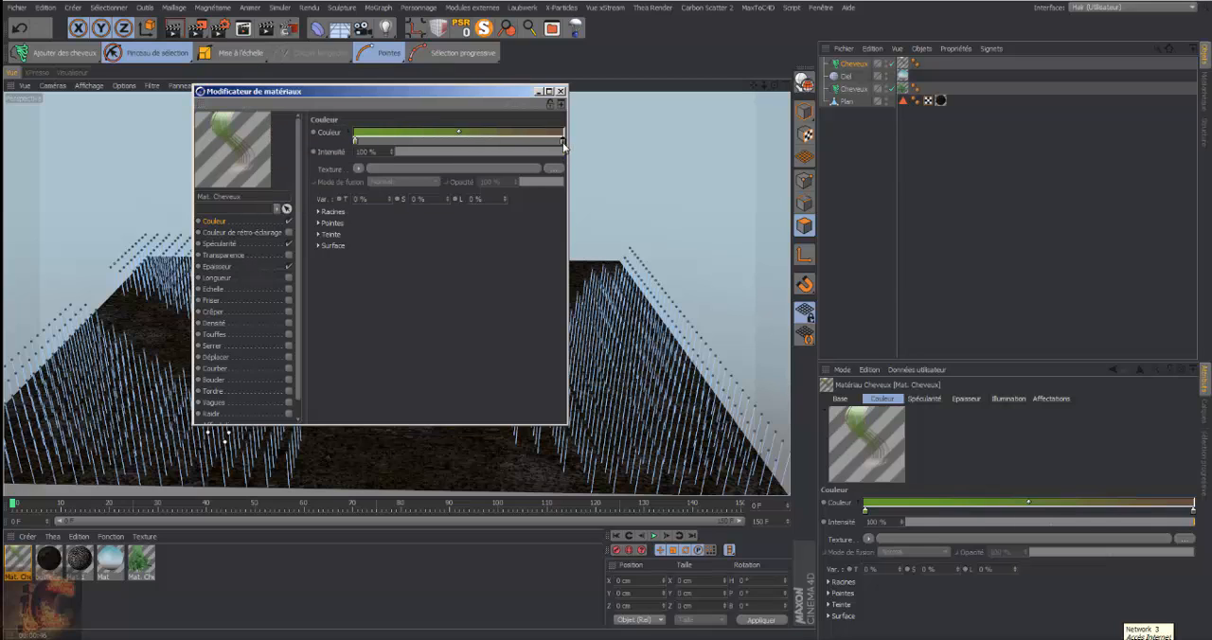
Move the gradient's end knot to about one third of the gradient and set it to a dark green, hue 120°, saturation 84%
drag(562, 141, 419, 139)
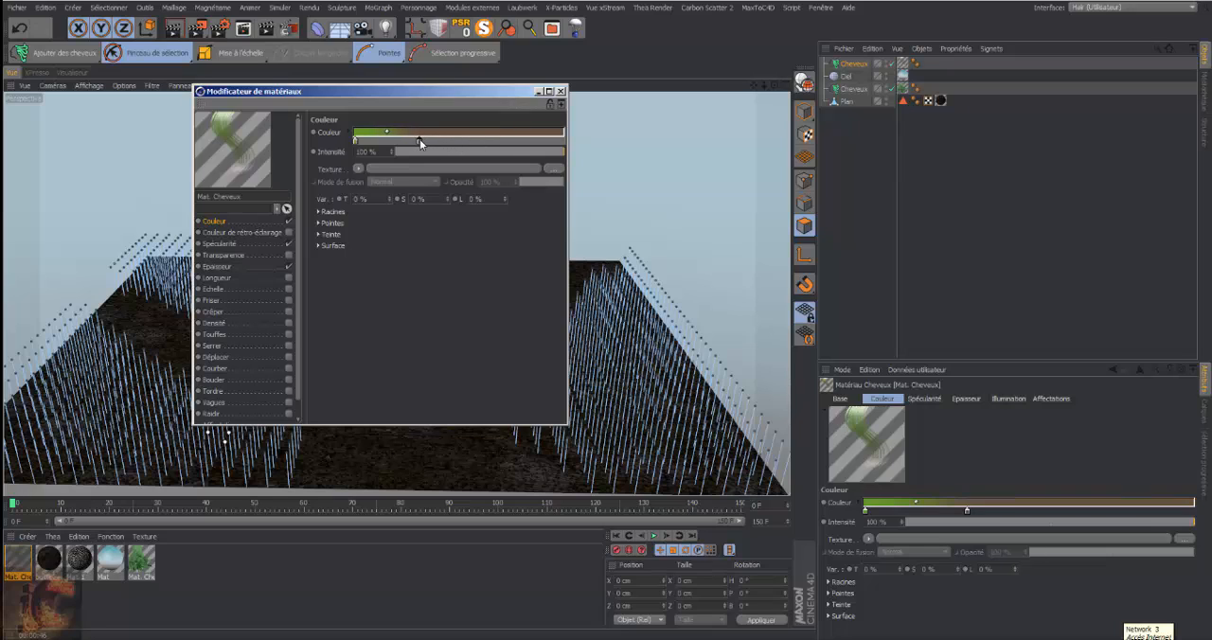
double_click(419, 141)
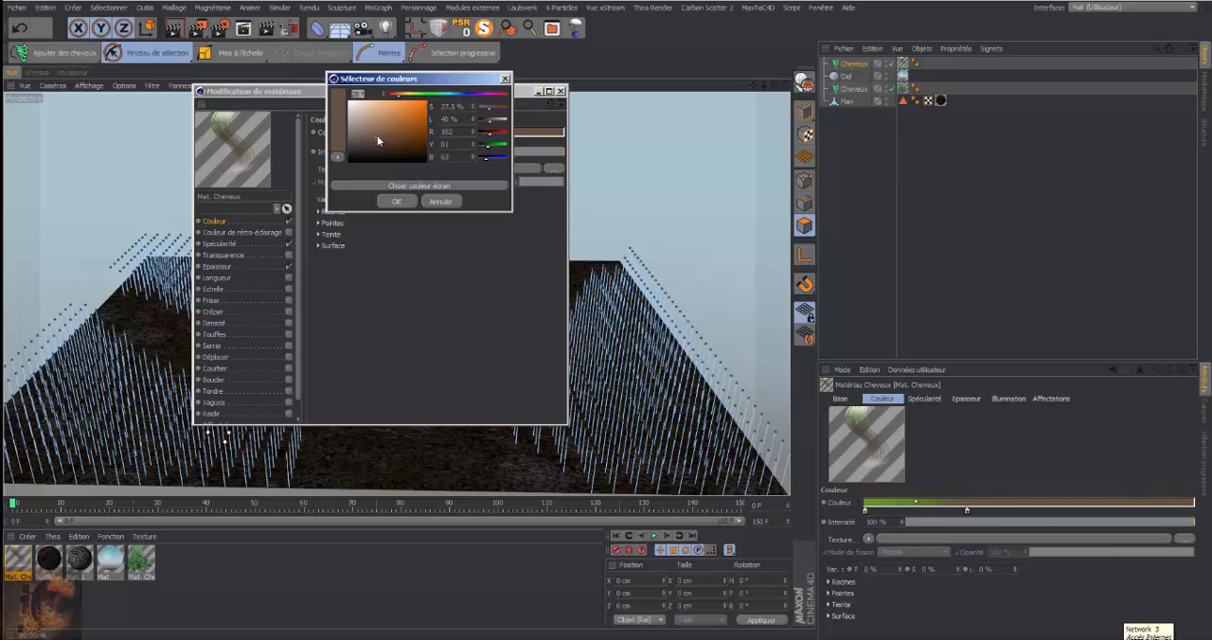
click(429, 95)
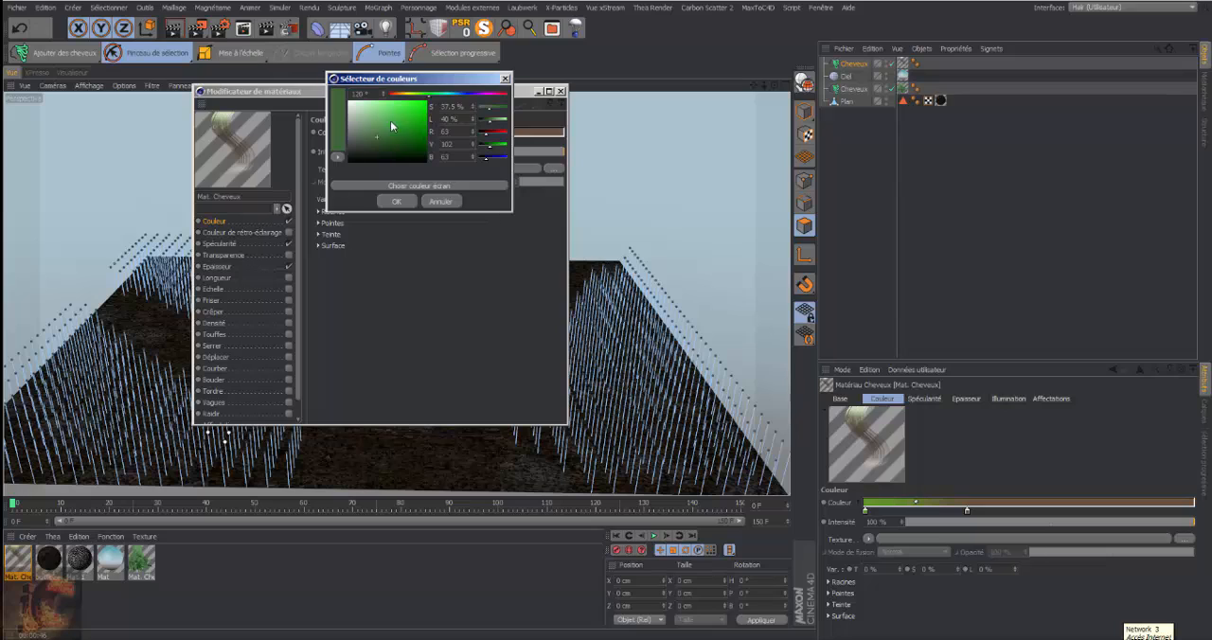
drag(390, 120, 415, 139)
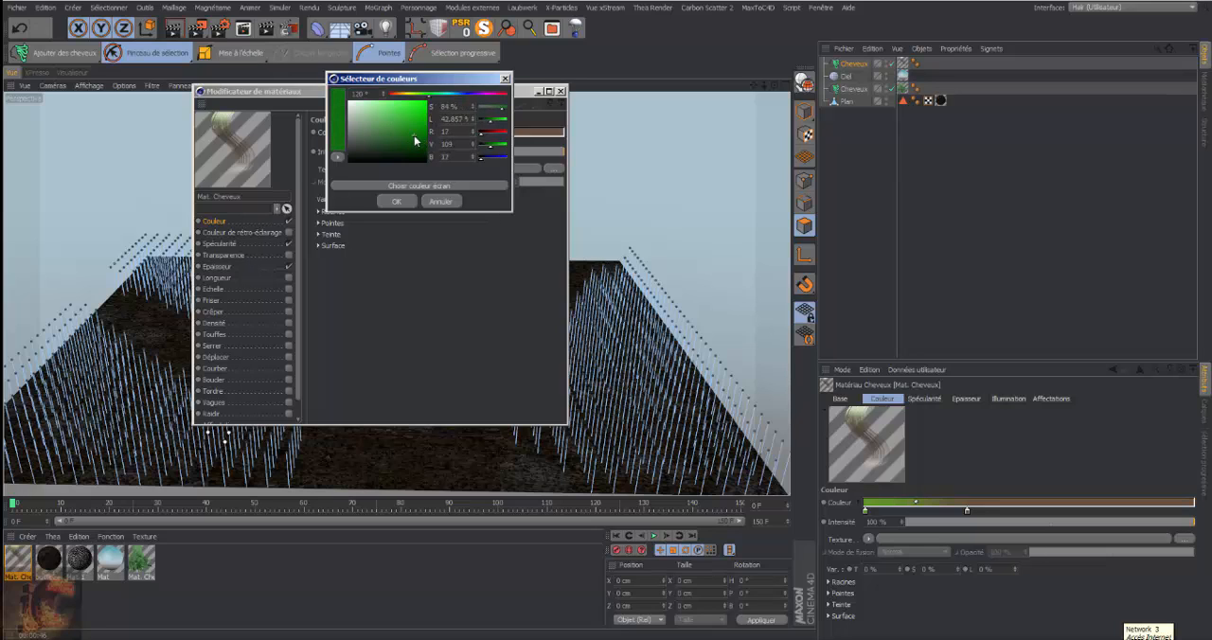
click(397, 200)
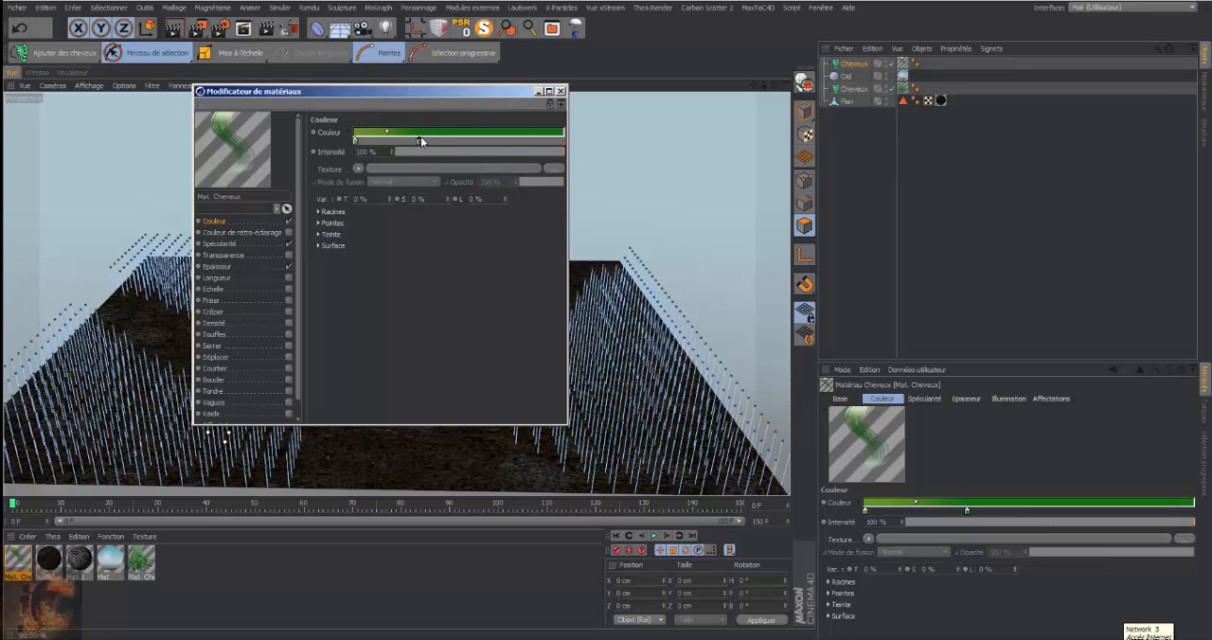
Add a third knot in a darker green at the tip end of the Couleur gradient
click(553, 141)
double_click(553, 142)
mouse_move(559, 142)
mouse_down()
mouse_move(541, 150)
mouse_move(463, 133)
mouse_up()
click(540, 200)
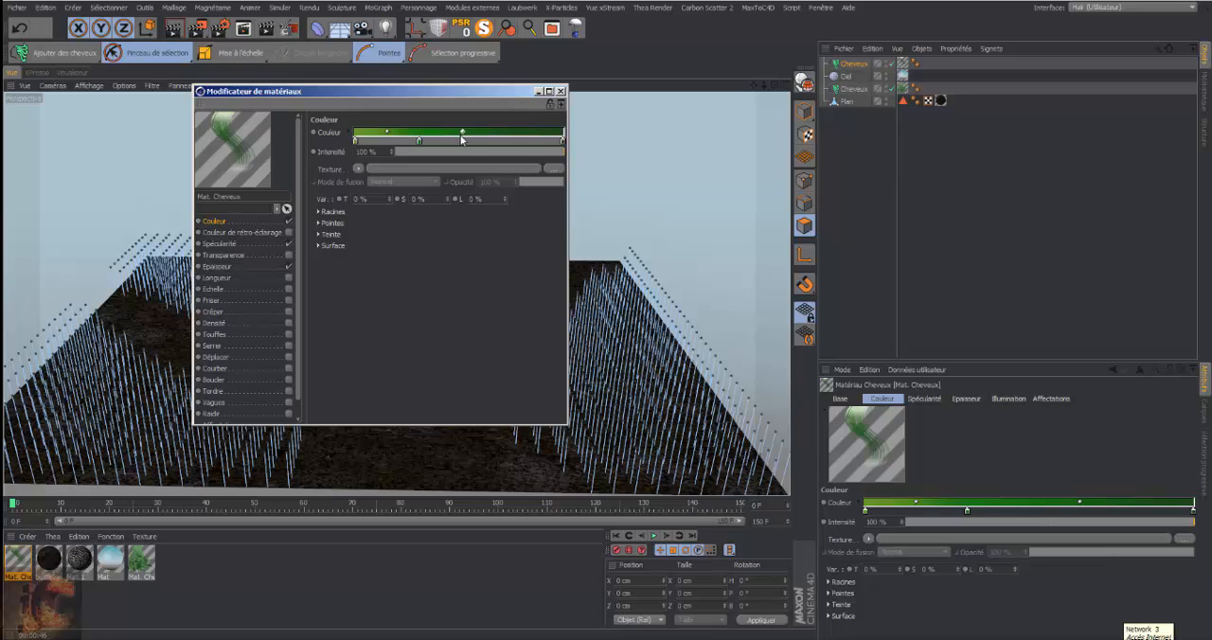
Darken the root knot of the Couleur gradient to a muted green with hue 87°, saturation 56.8% and lightness 37.755%
double_click(356, 141)
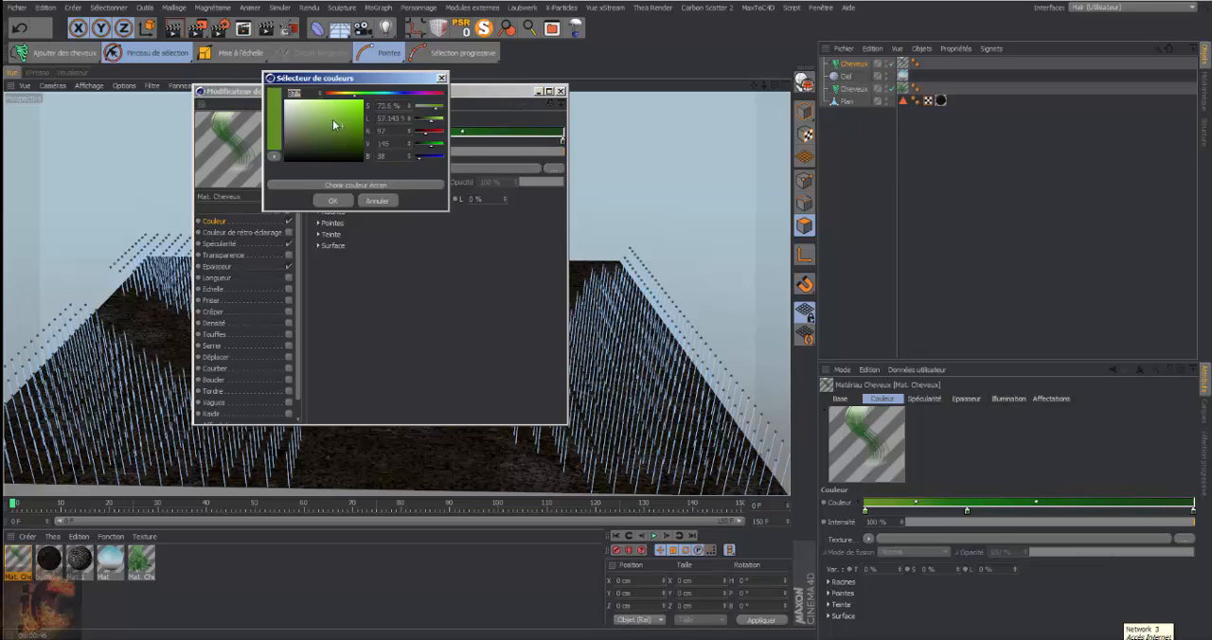
drag(333, 119, 332, 142)
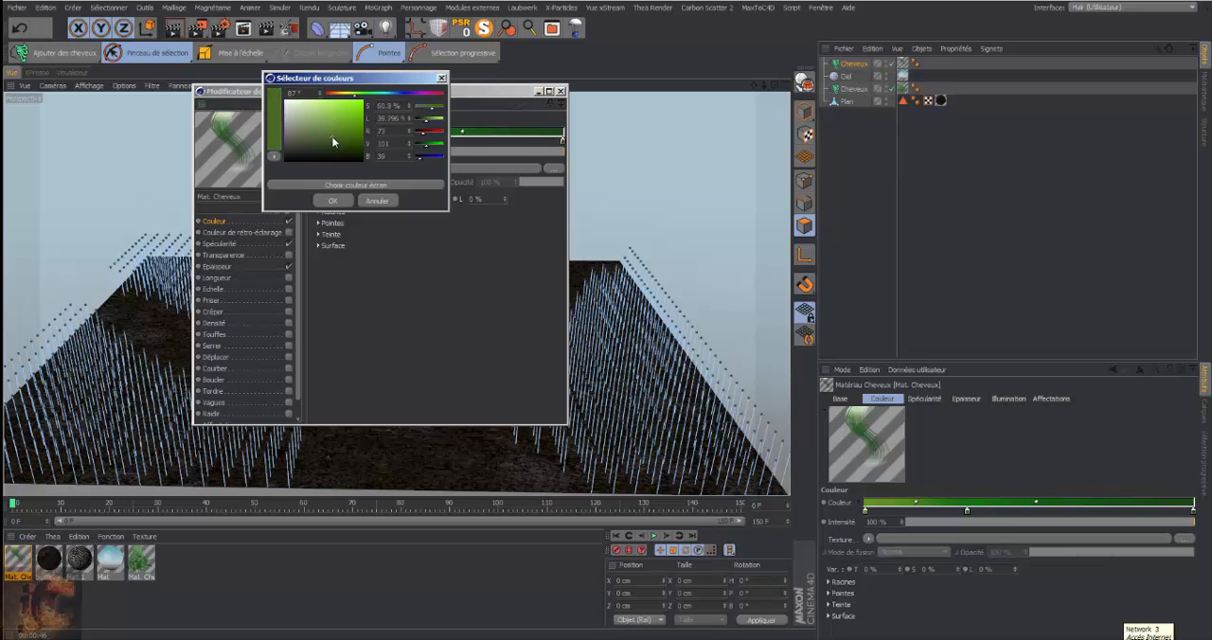
click(332, 200)
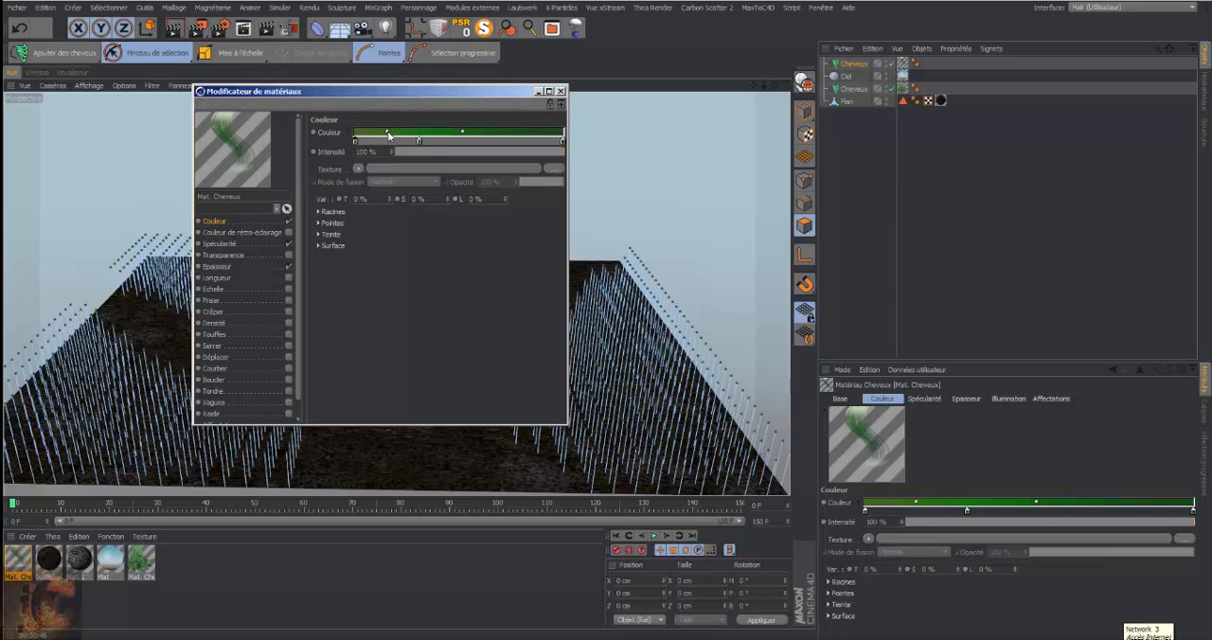
Rework the gradient's knots, adding one just before the tip, and recolour the end knot grey-green with hue 89° and saturation 36%
drag(388, 132, 414, 142)
drag(563, 141, 545, 141)
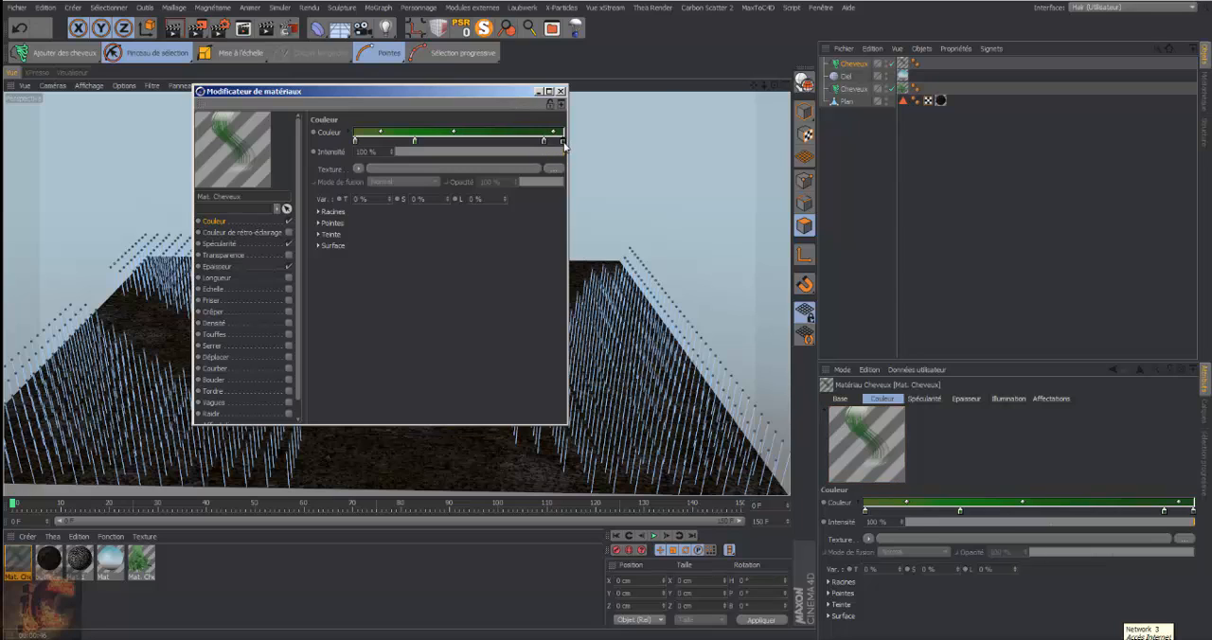
double_click(544, 141)
click(553, 96)
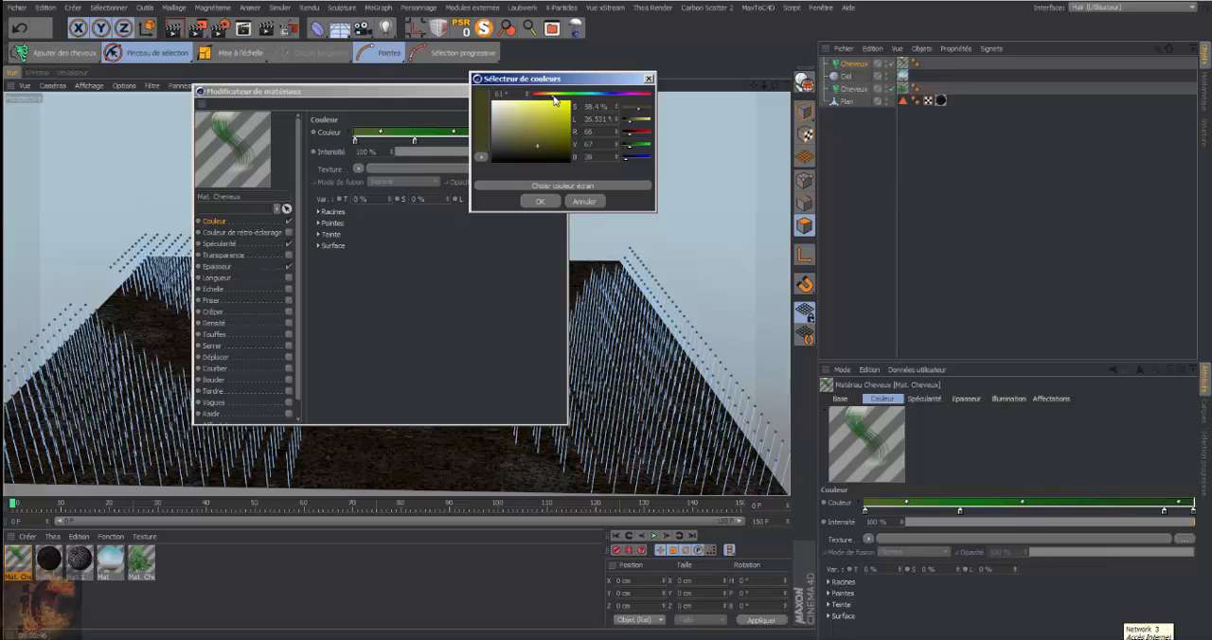
drag(552, 95, 562, 96)
drag(516, 129, 520, 134)
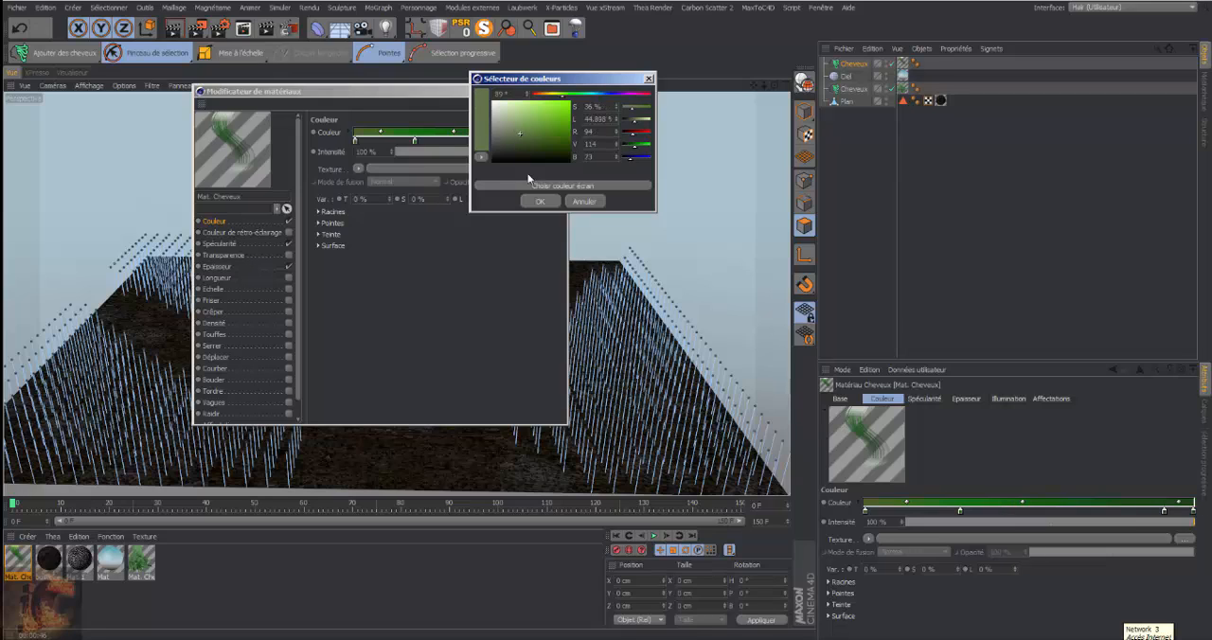
click(540, 202)
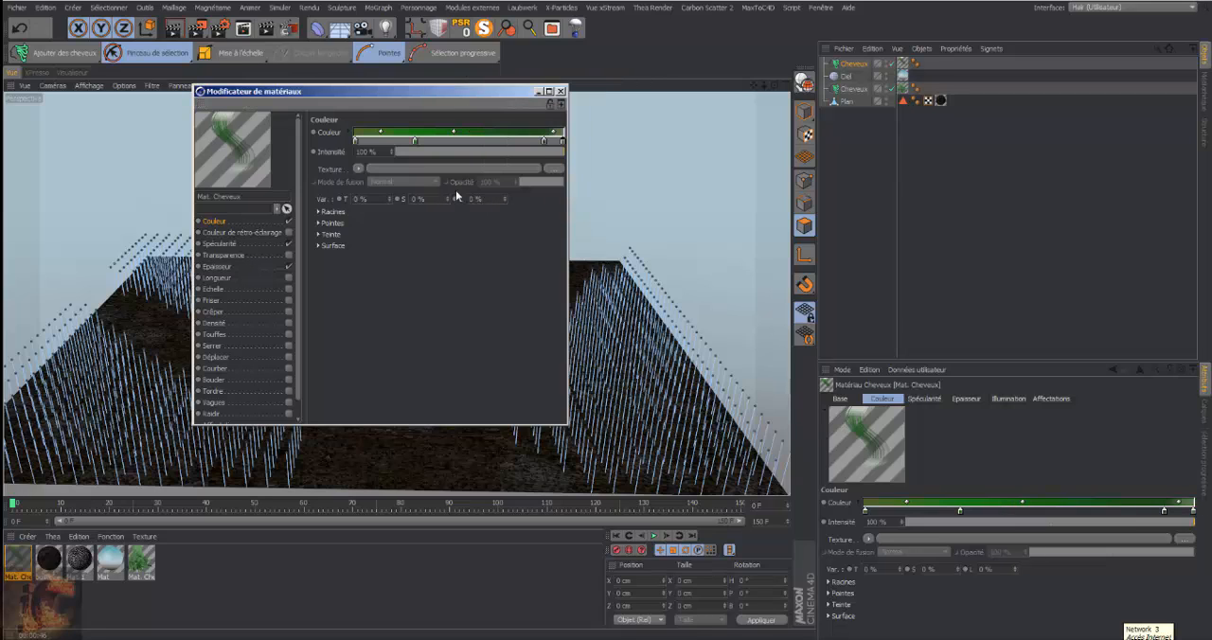
Set the grass colour variation to 1% for T, 1% for S and 2% for L
click(390, 196)
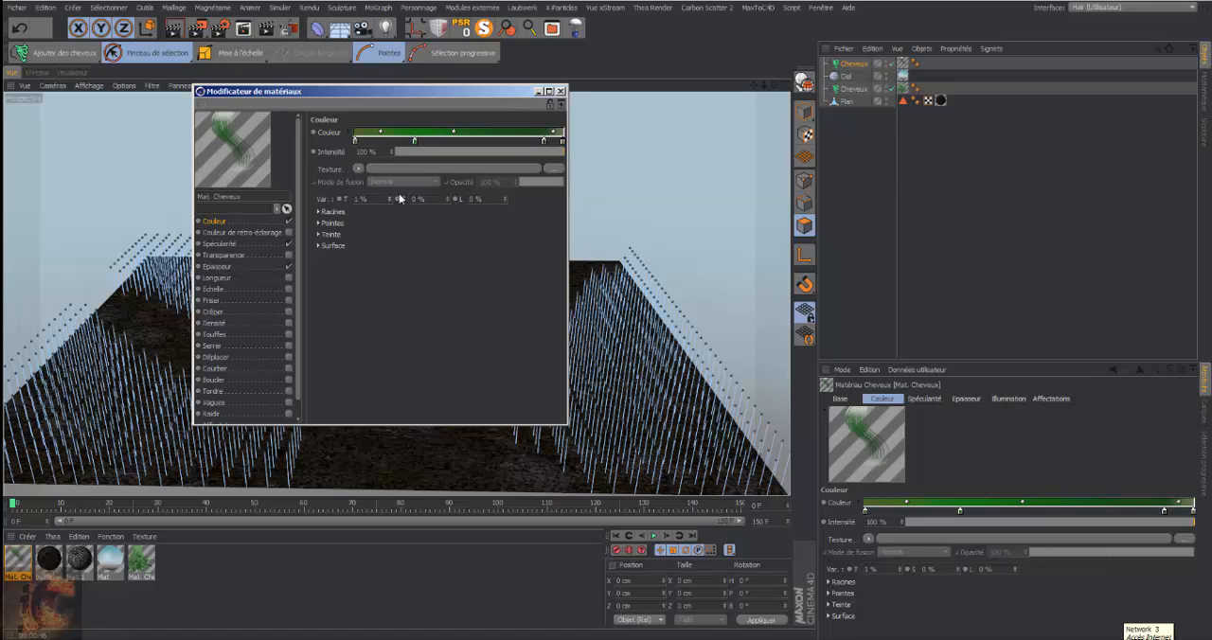
click(446, 196)
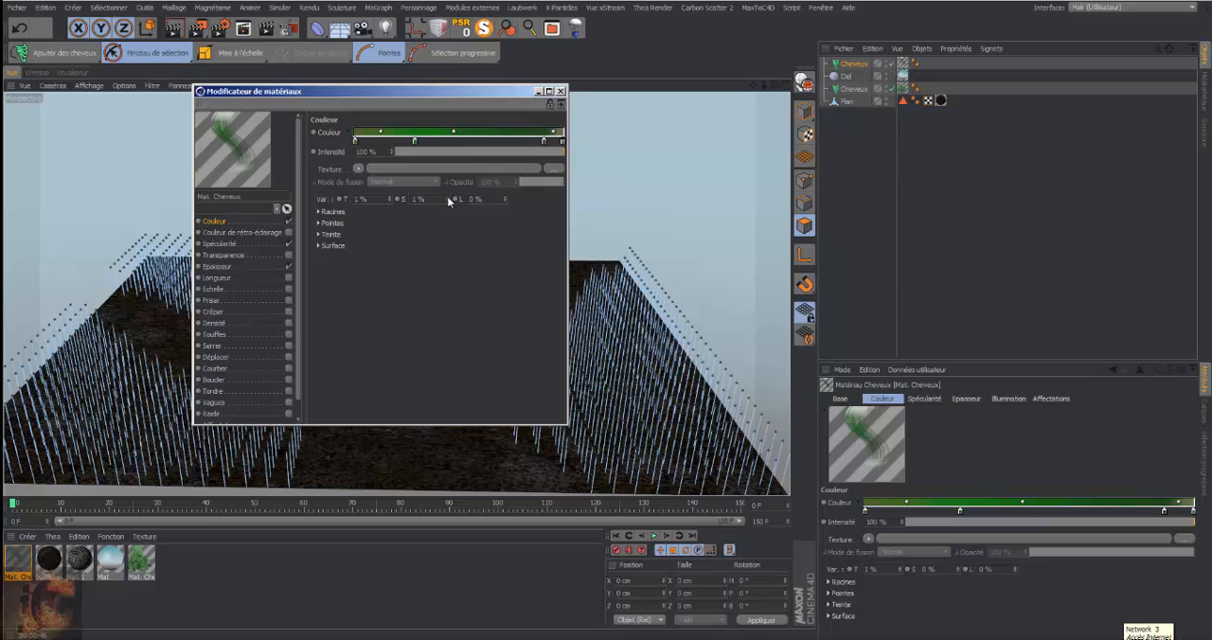
click(505, 197)
click(505, 197)
Reduce the grass material's Spécularité to primary Intensité 13% and Netteté 9, and secondary Intensité 12% and Netteté 10
click(226, 244)
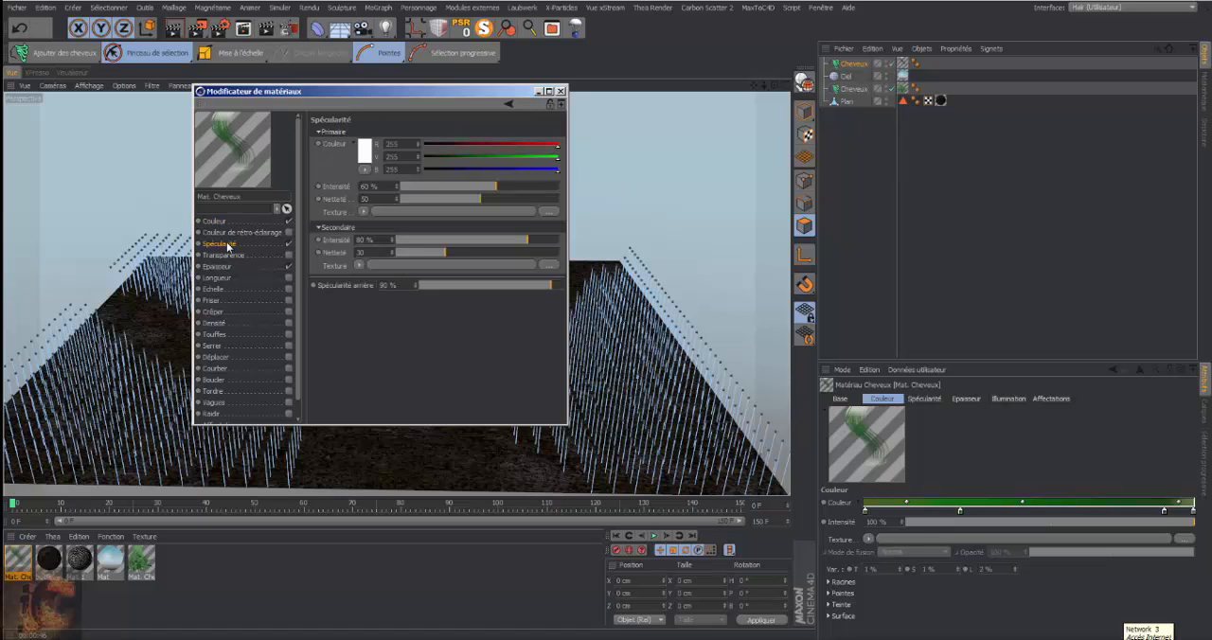
click(417, 185)
click(422, 196)
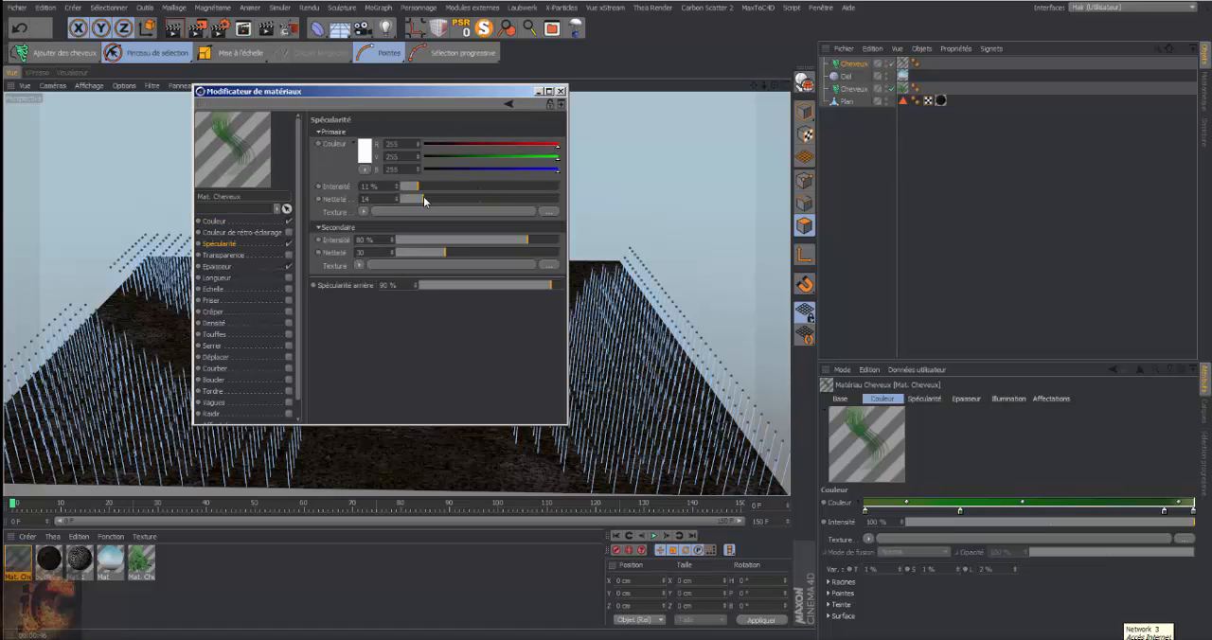
click(415, 198)
click(419, 186)
click(414, 239)
drag(421, 252, 412, 253)
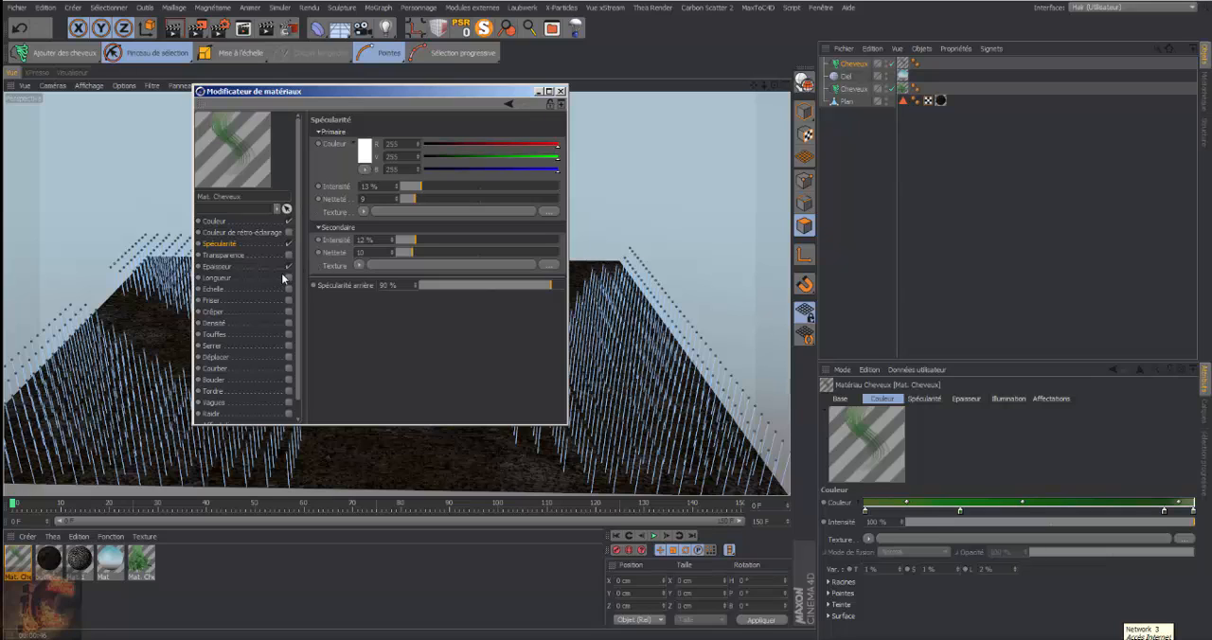
Set the grass material's Epaisseur to 0.3 cm at the root and 0.1/3 cm at the tip
click(218, 266)
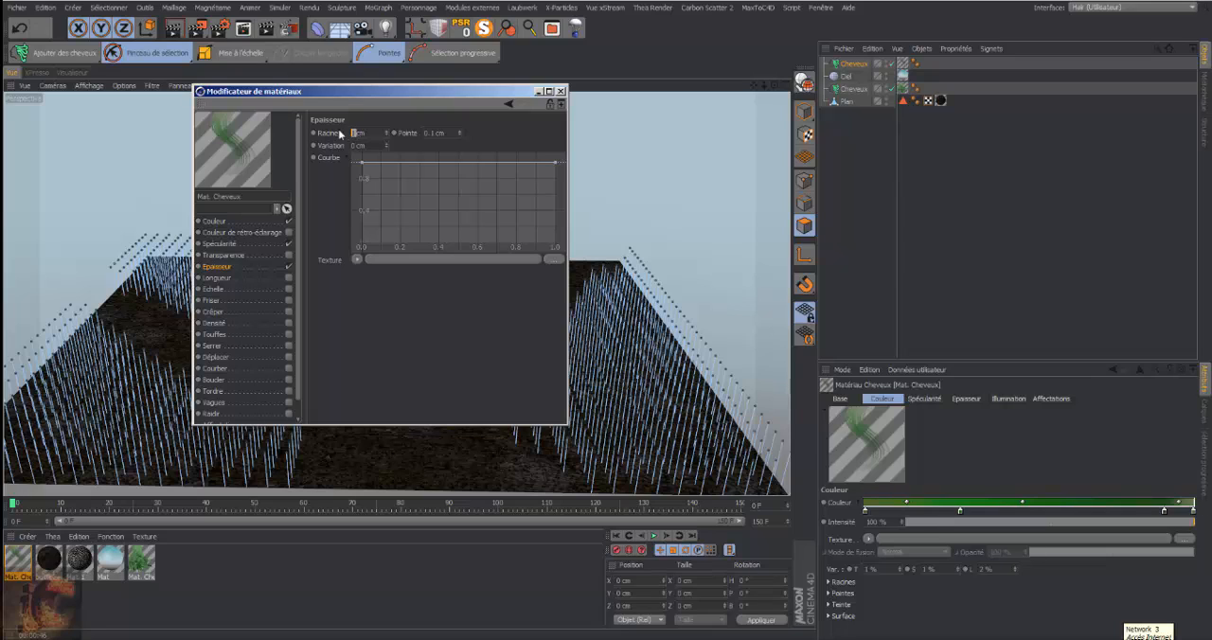
key(BackSpace)
text(0.3)
key(Return)
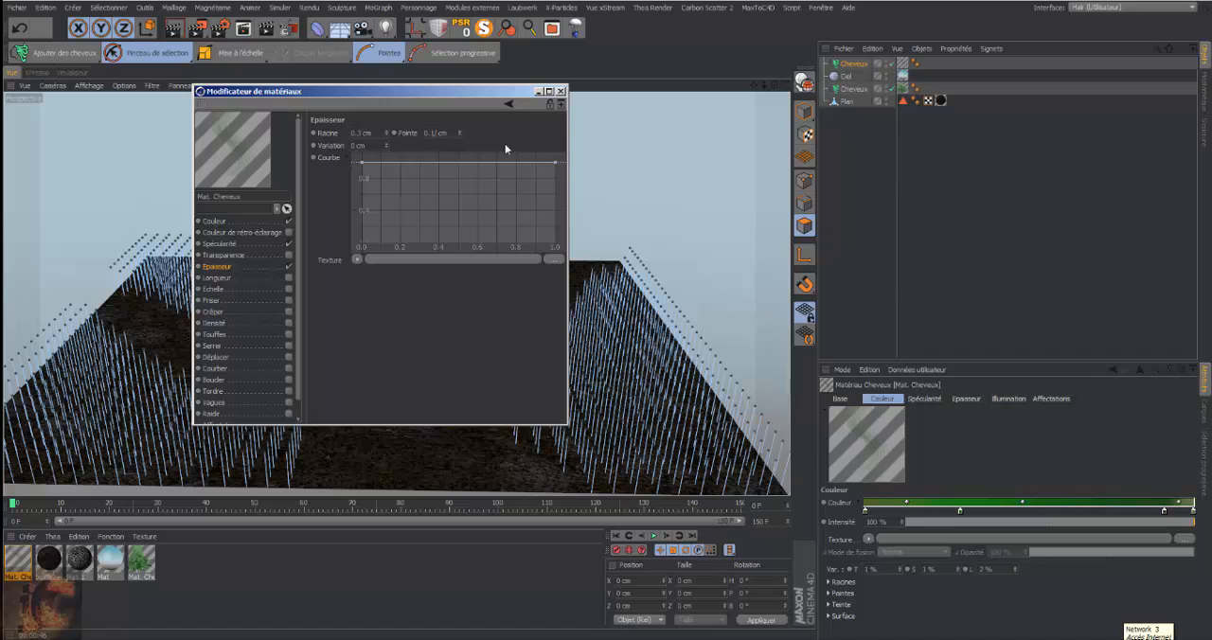
text(0.1/3)
key(Return)
Set the thickness variation to 0.2 cm and lower the tip end of the Epaisseur curve to about 0.65
click(386, 142)
drag(386, 145, 387, 156)
click(386, 148)
click(386, 148)
click(386, 148)
drag(556, 162, 556, 181)
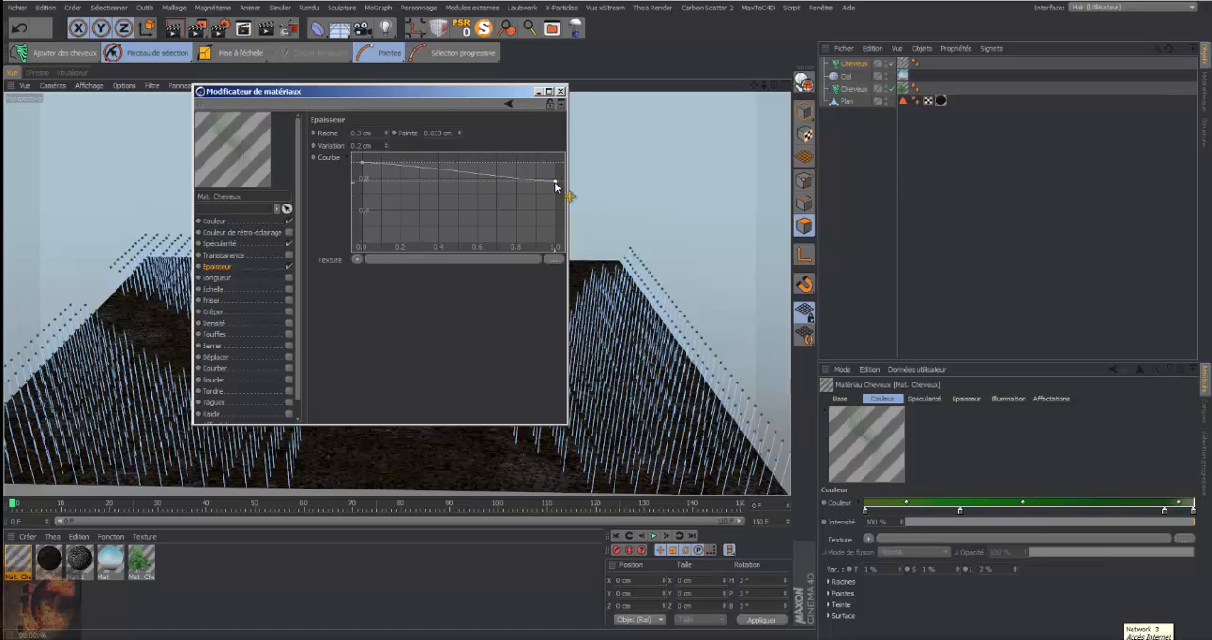
drag(556, 186, 557, 192)
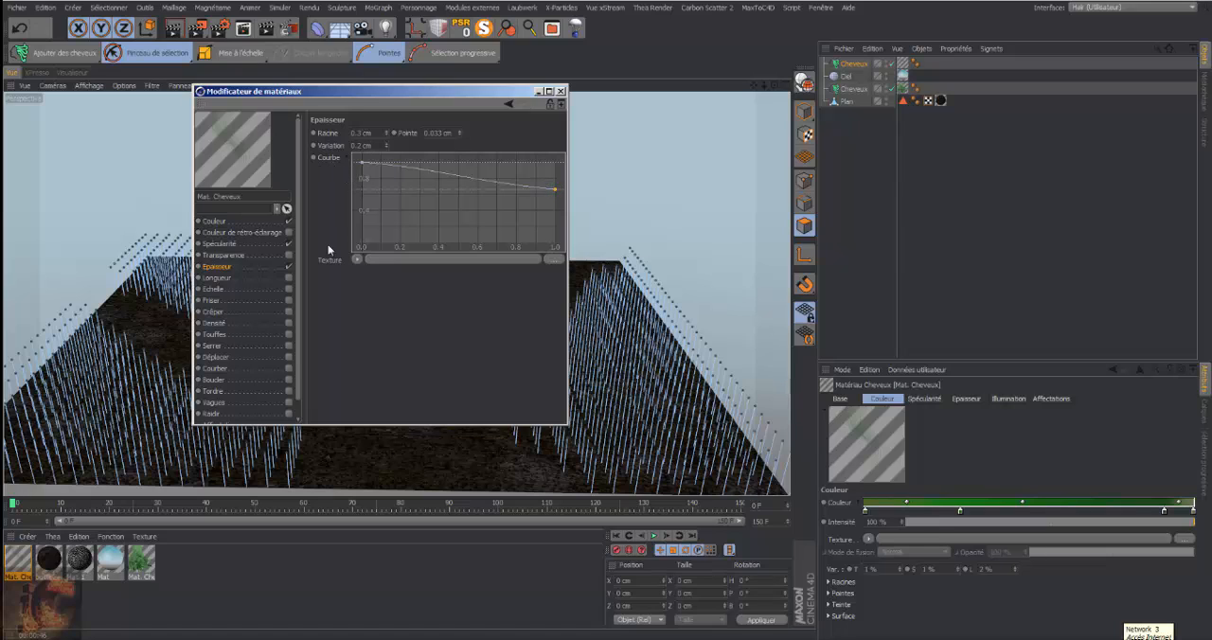
Enable the Longueur and Echelle channels of the grass material and adjust the Variation of each
click(217, 279)
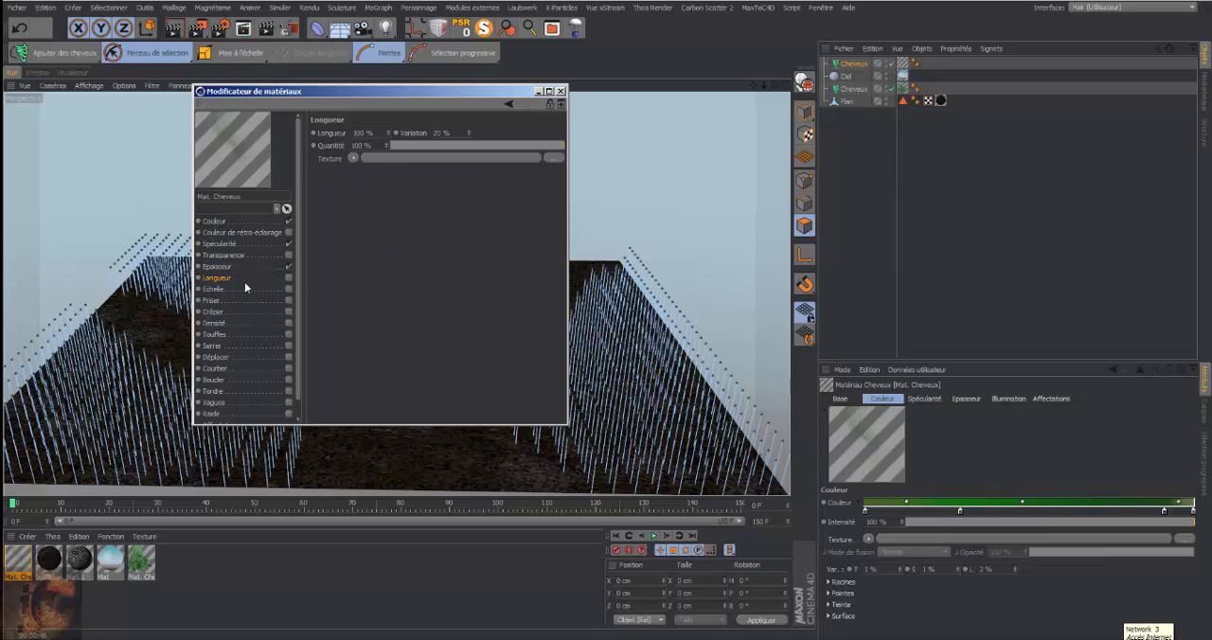
click(288, 277)
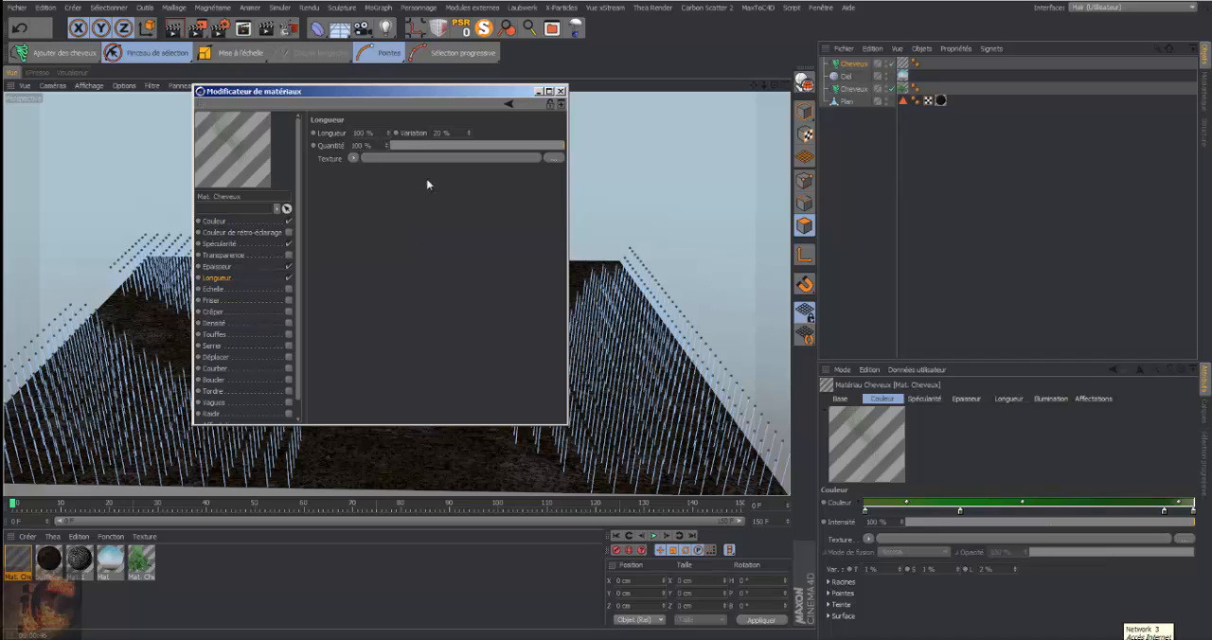
click(466, 132)
click(468, 135)
click(288, 288)
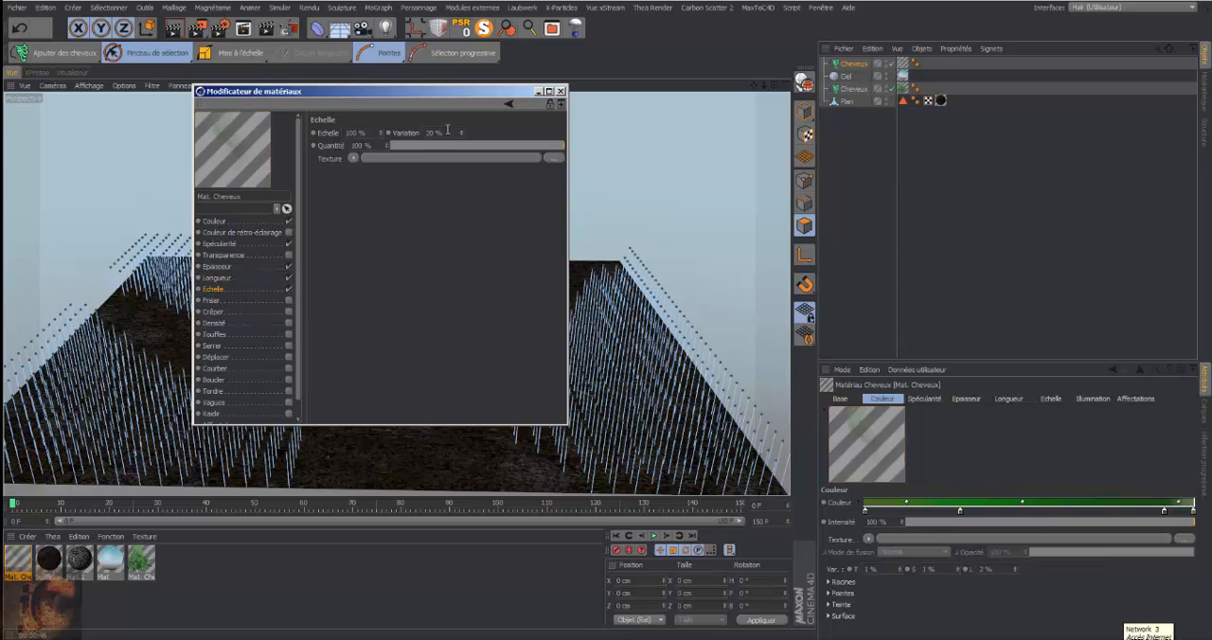
drag(462, 134, 462, 135)
Enable the Friser channel and flatten its curve to about 0.1 at the root and about 0.55 at the tip
click(289, 300)
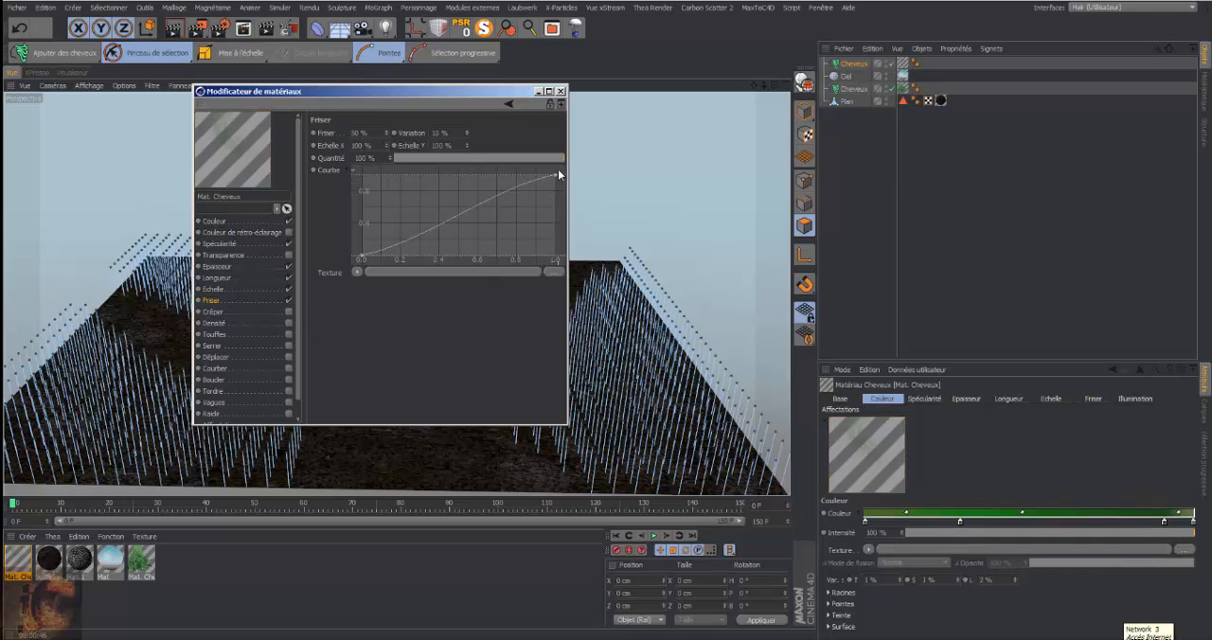
drag(553, 177, 557, 213)
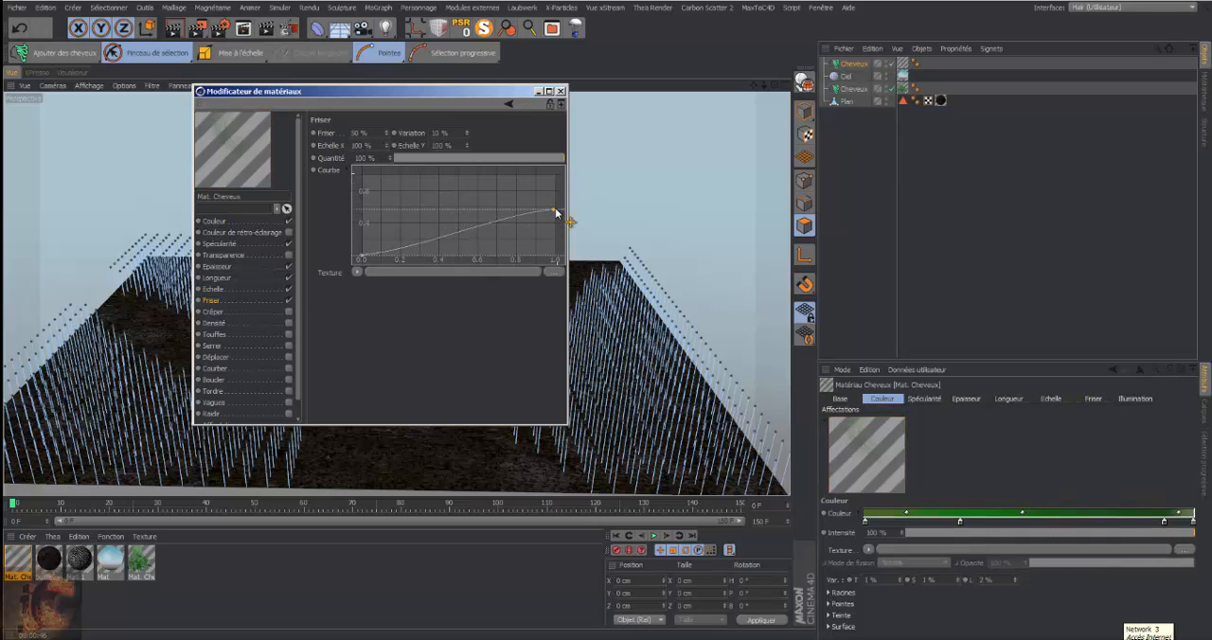
drag(363, 259, 361, 241)
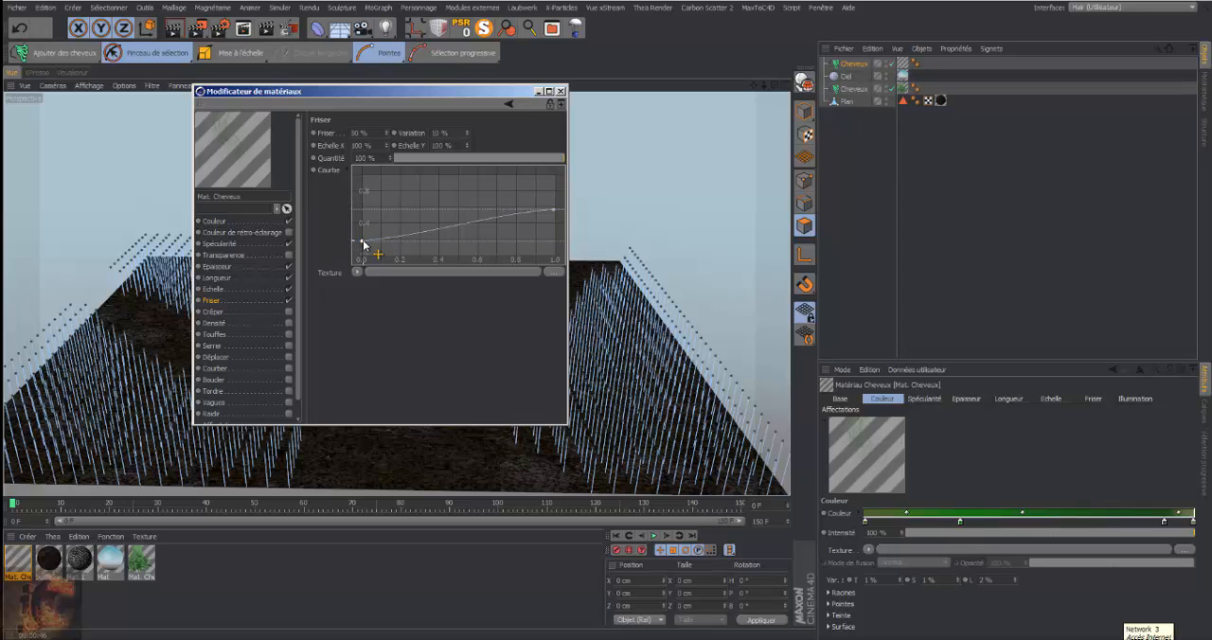
drag(363, 241, 358, 257)
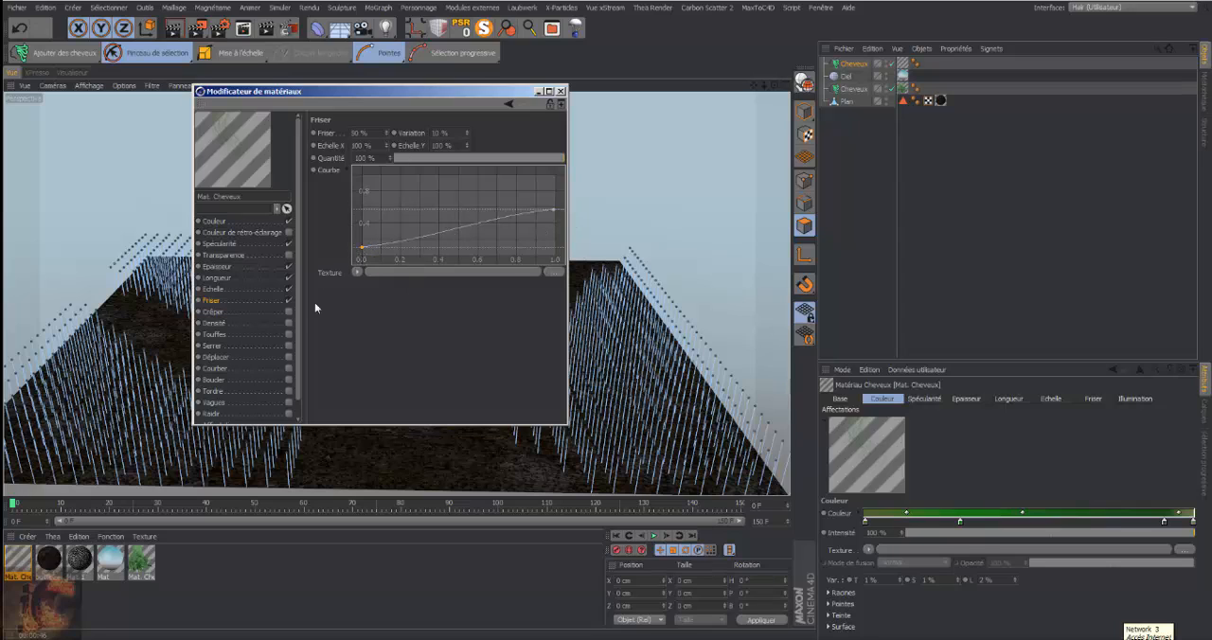
Enable the Crêper channel, flatten its curve to about 0.25 at the root and 0.5 at the tip, and close the material editor
click(288, 311)
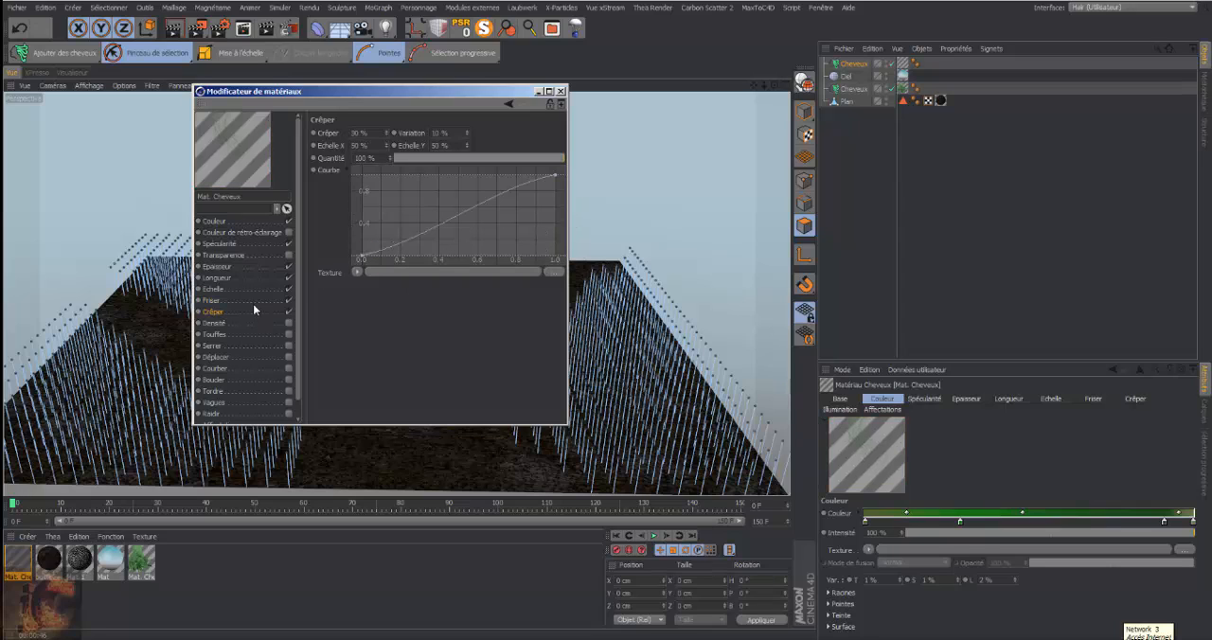
drag(555, 177, 555, 221)
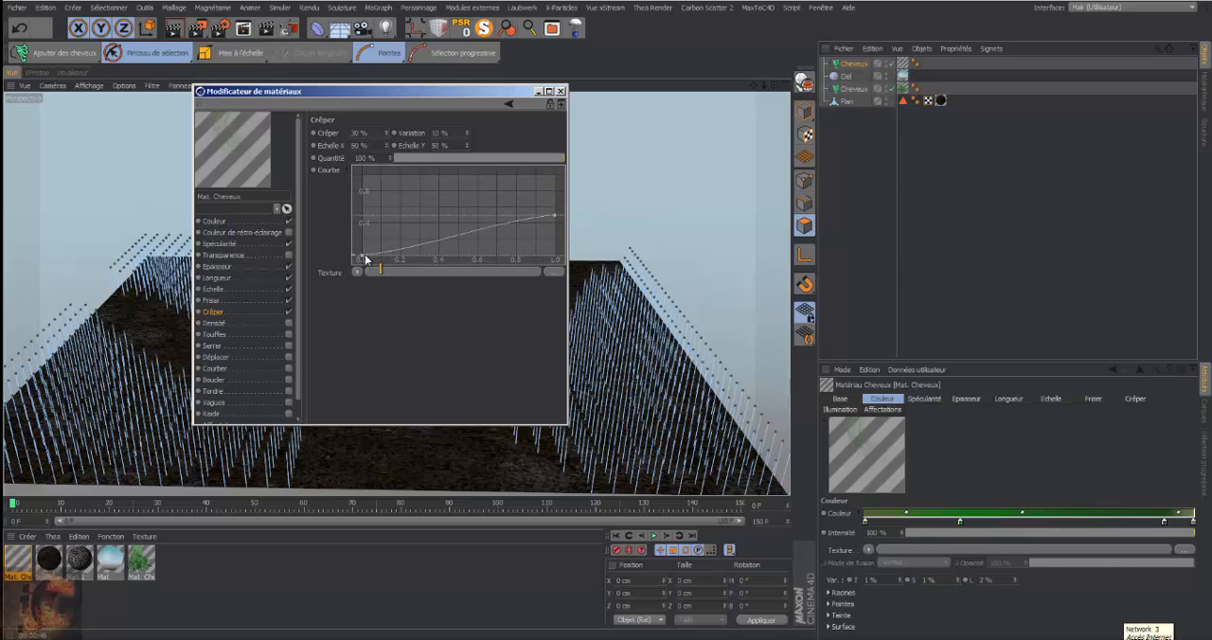
drag(360, 255, 360, 237)
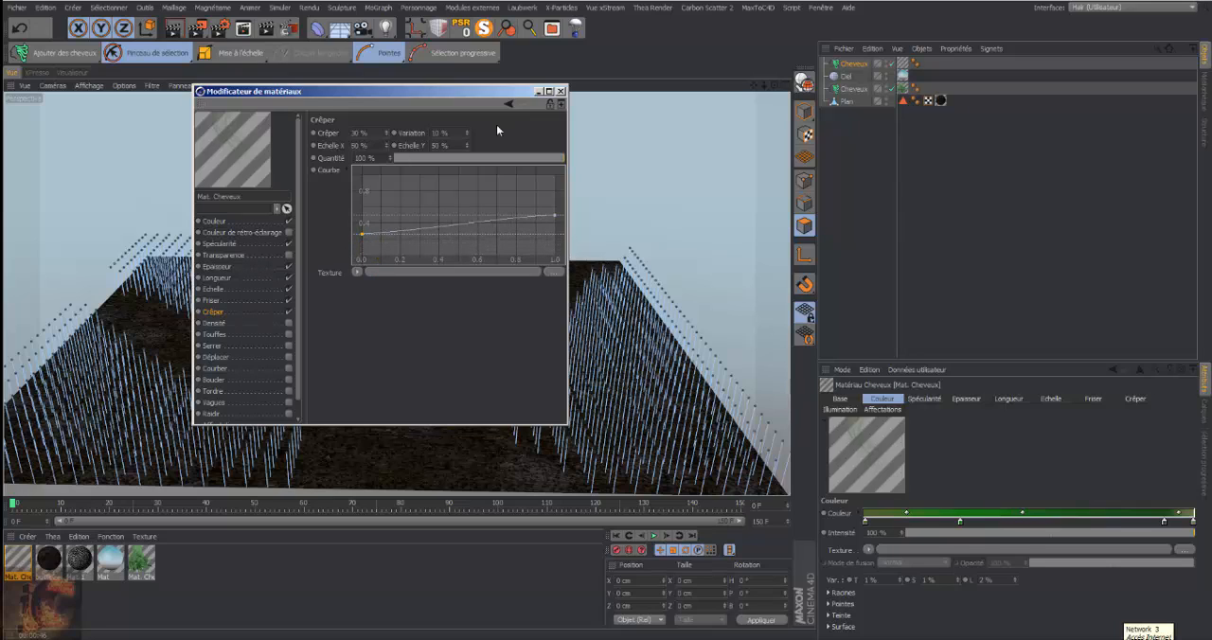
click(561, 91)
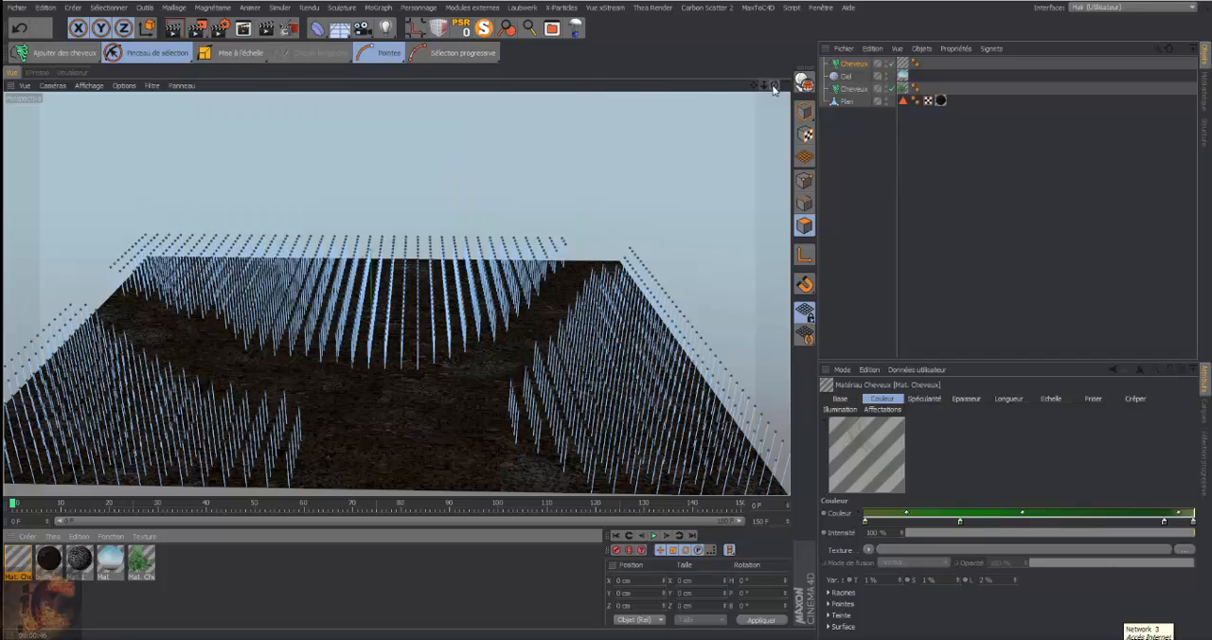
Shorten the grass Cheveux object's guides to a Longueur of 35 cm and render the view
mouse_move(774, 86)
mouse_down()
mouse_move(774, 72)
mouse_move(768, 85)
mouse_move(784, 85)
mouse_move(777, 72)
mouse_move(785, 87)
mouse_up()
click(852, 63)
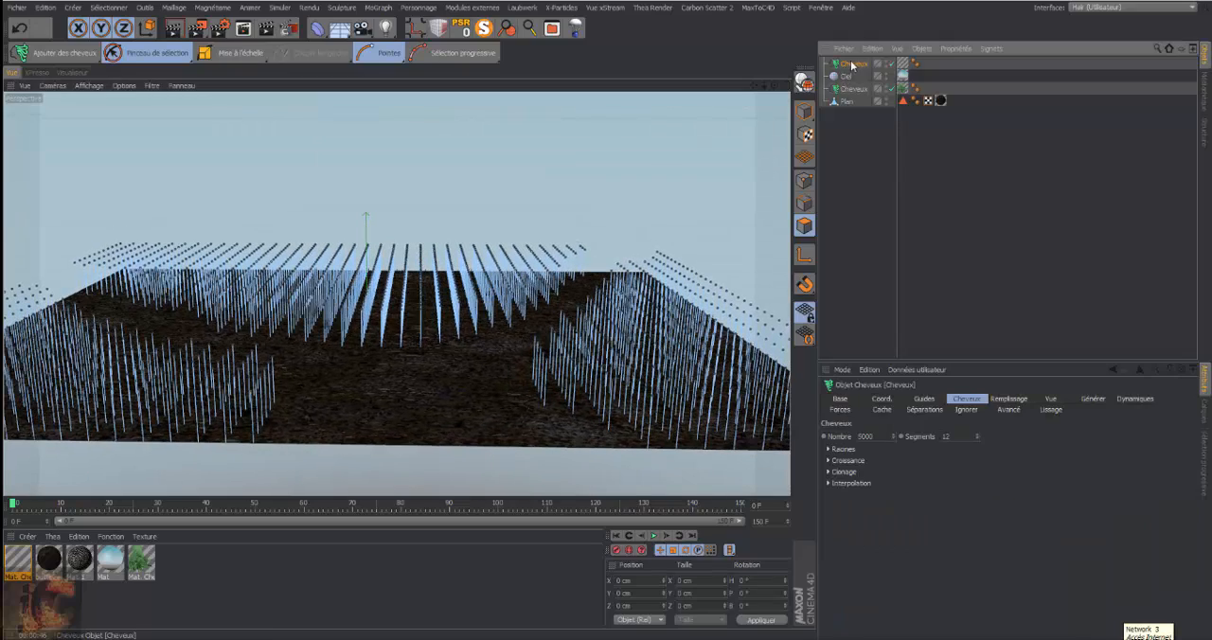
click(926, 400)
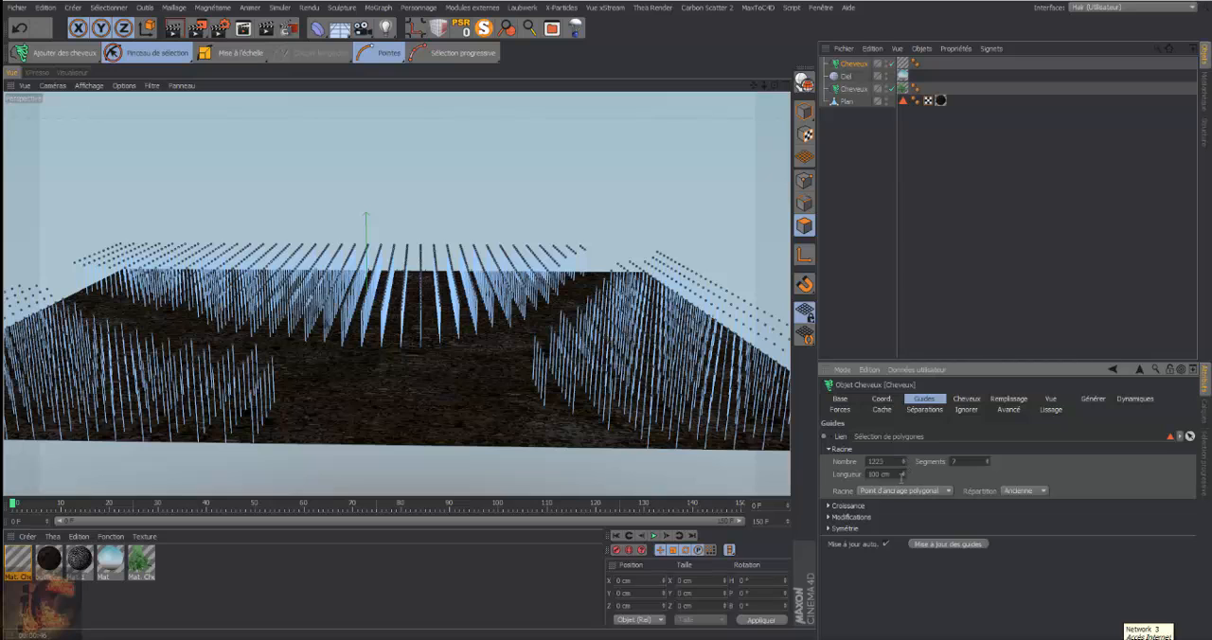
drag(902, 478, 850, 478)
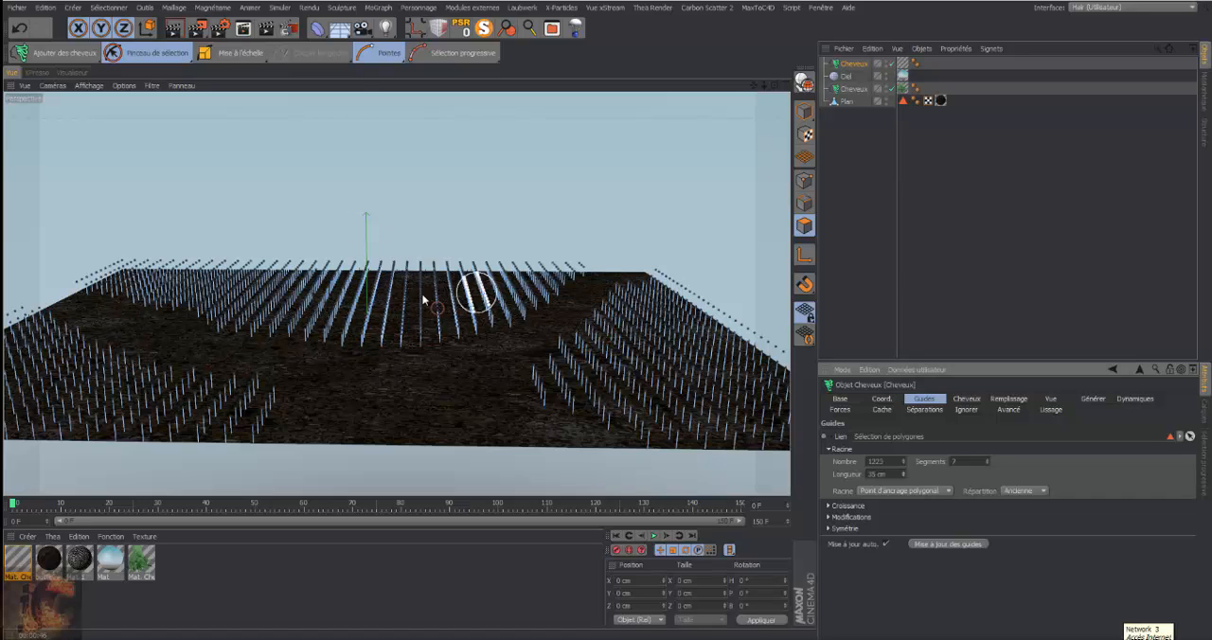
click(176, 30)
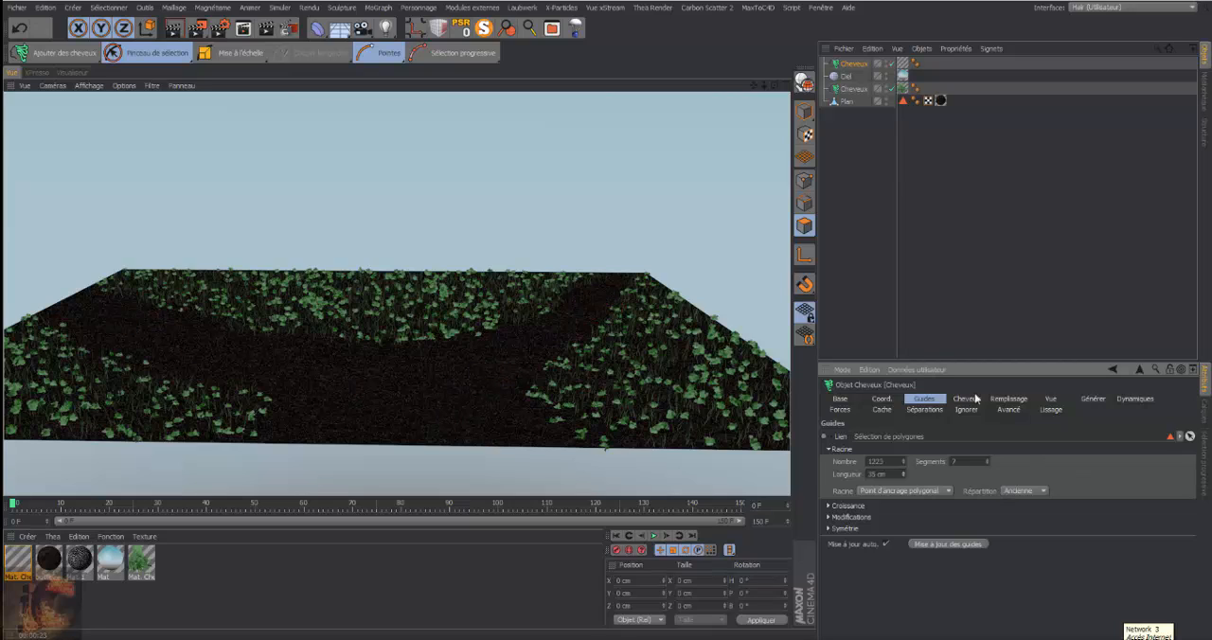
Examine the plant Cheveux object's Cheveux and Guides settings, and reselect the grass object to inspect its guides
click(854, 88)
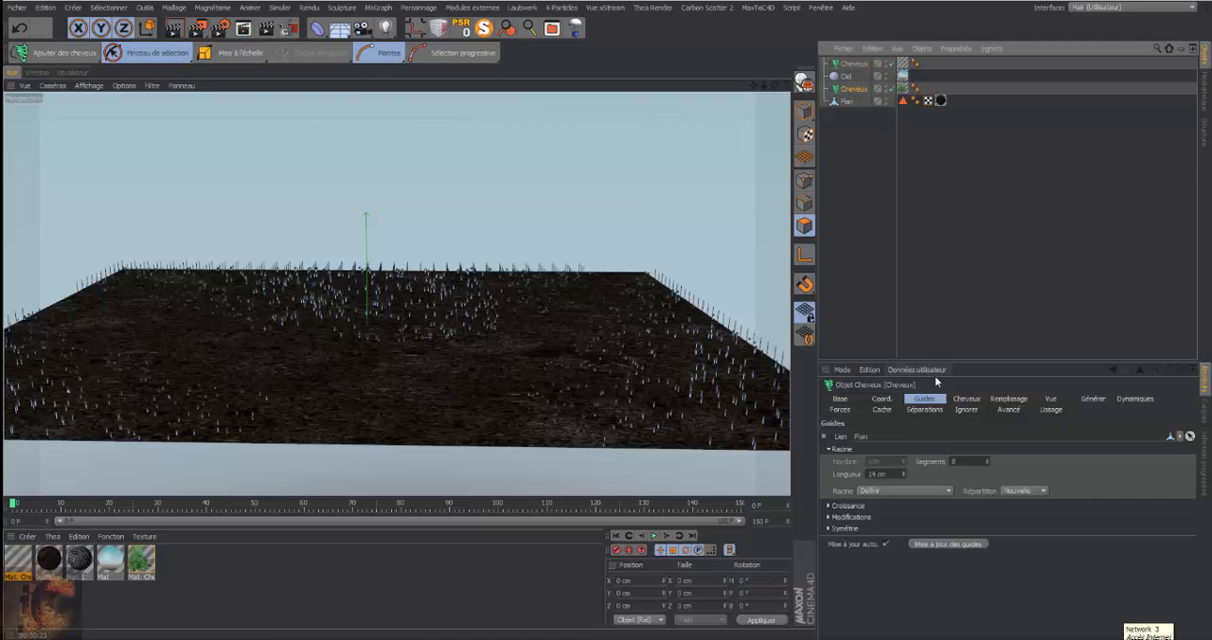
click(966, 399)
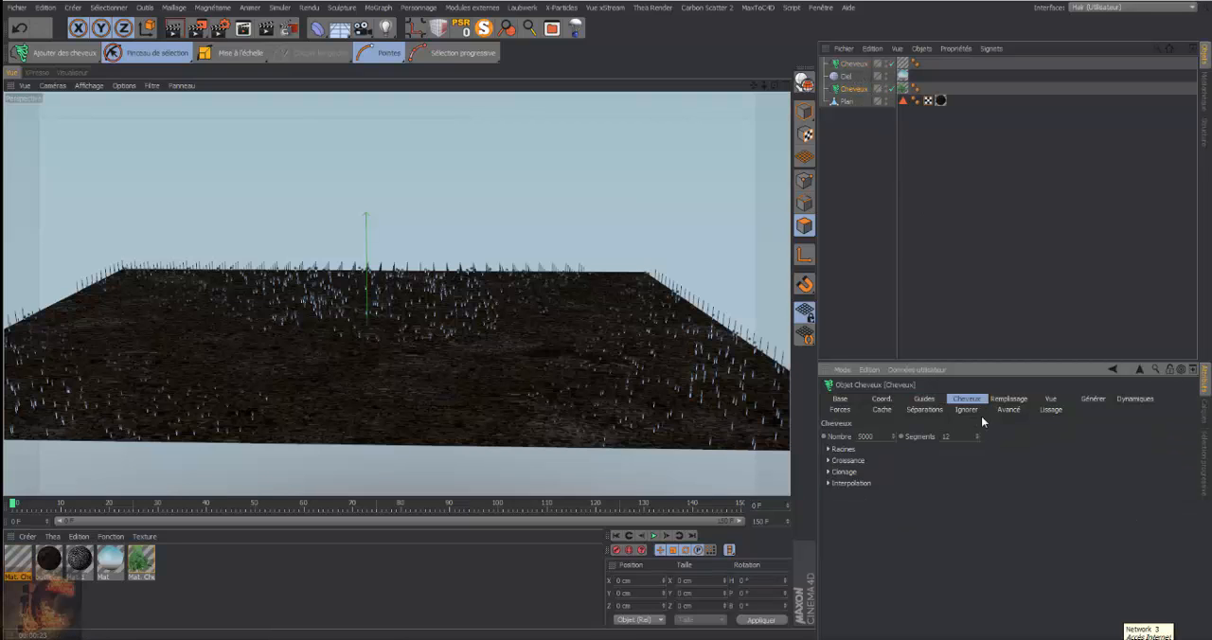
click(924, 399)
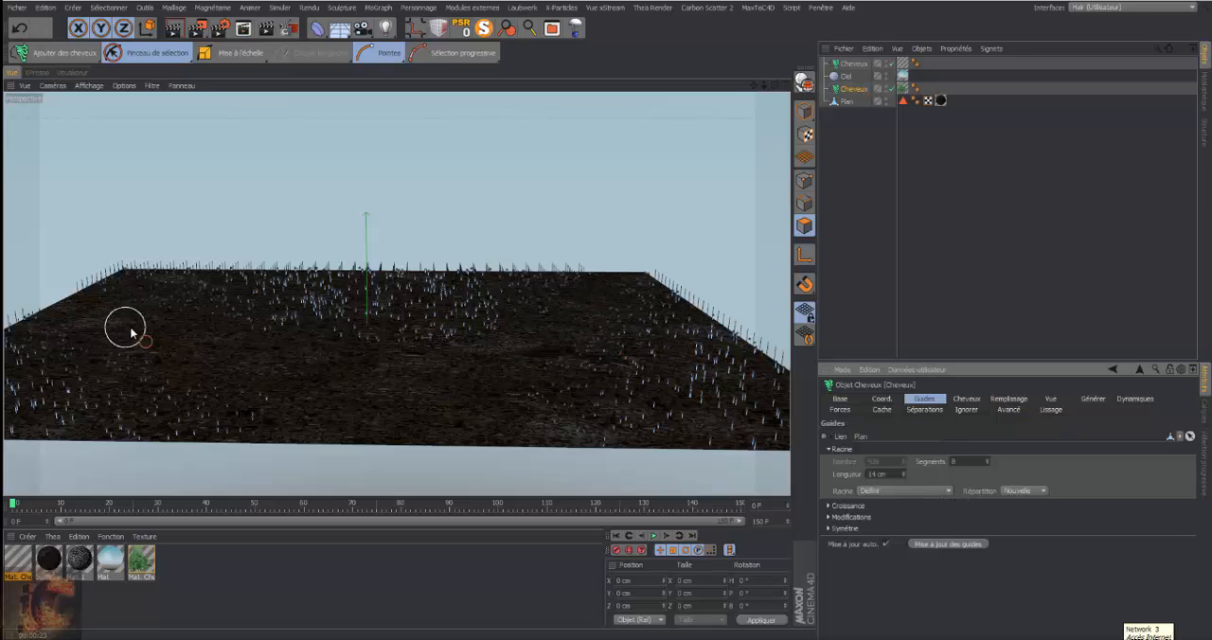
click(855, 65)
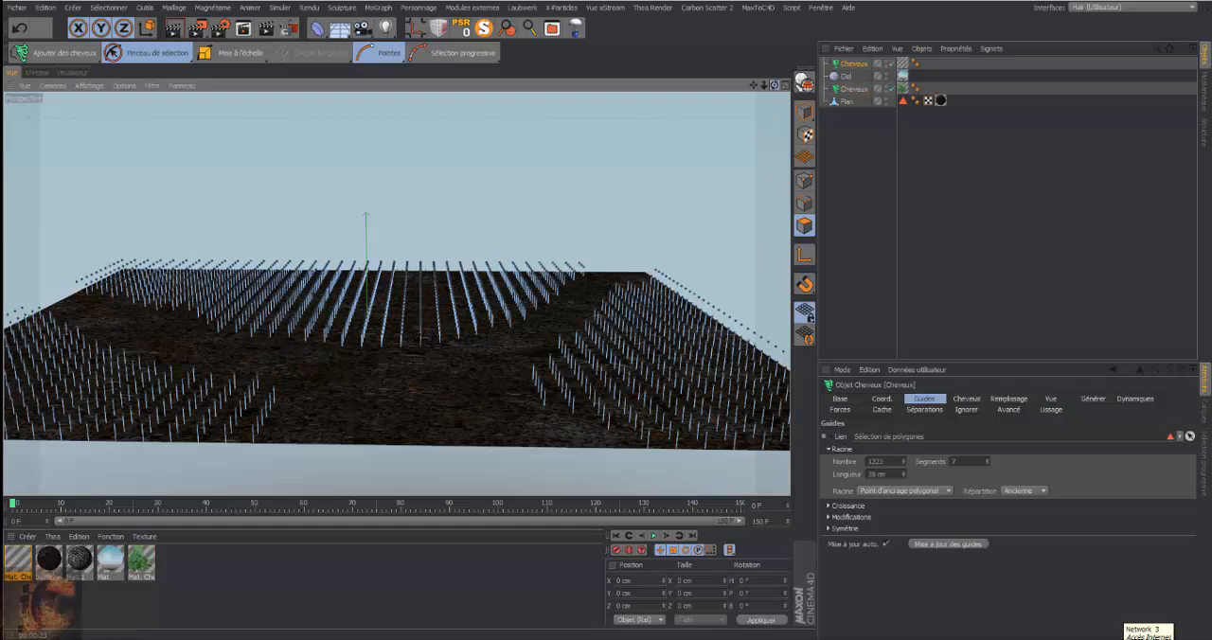
drag(774, 85, 775, 115)
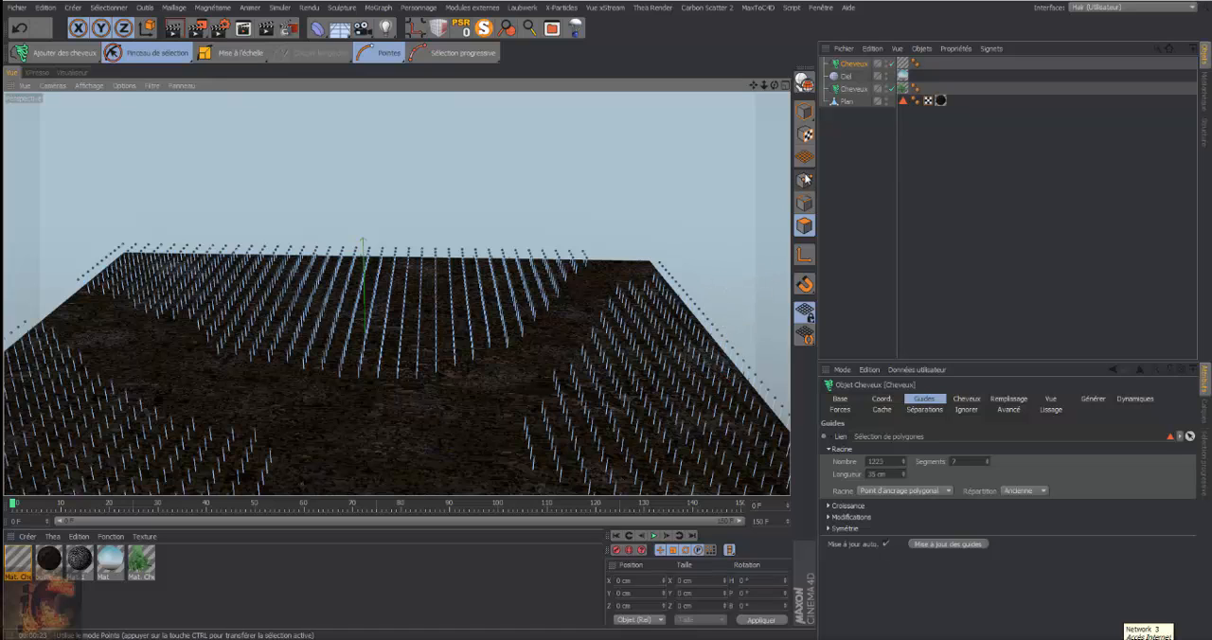
Rename the Plan object's polygon selection tag as "pour herbe", save the grass-area polygon selection to it and reselect the tag to check it
click(846, 100)
click(903, 100)
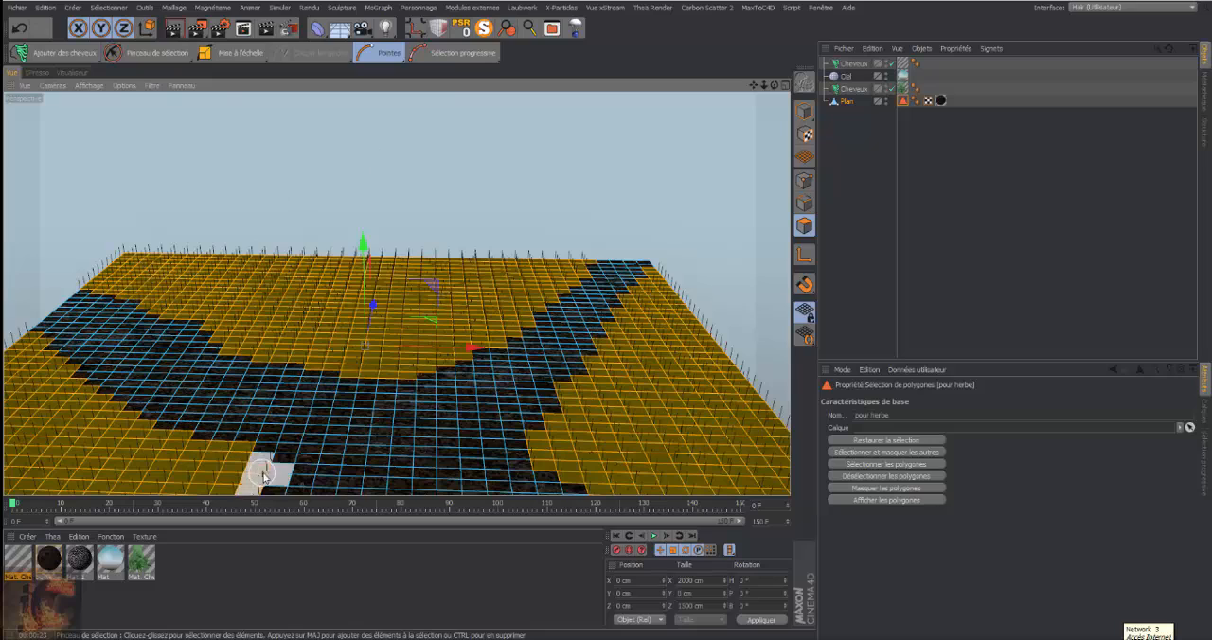
click(110, 8)
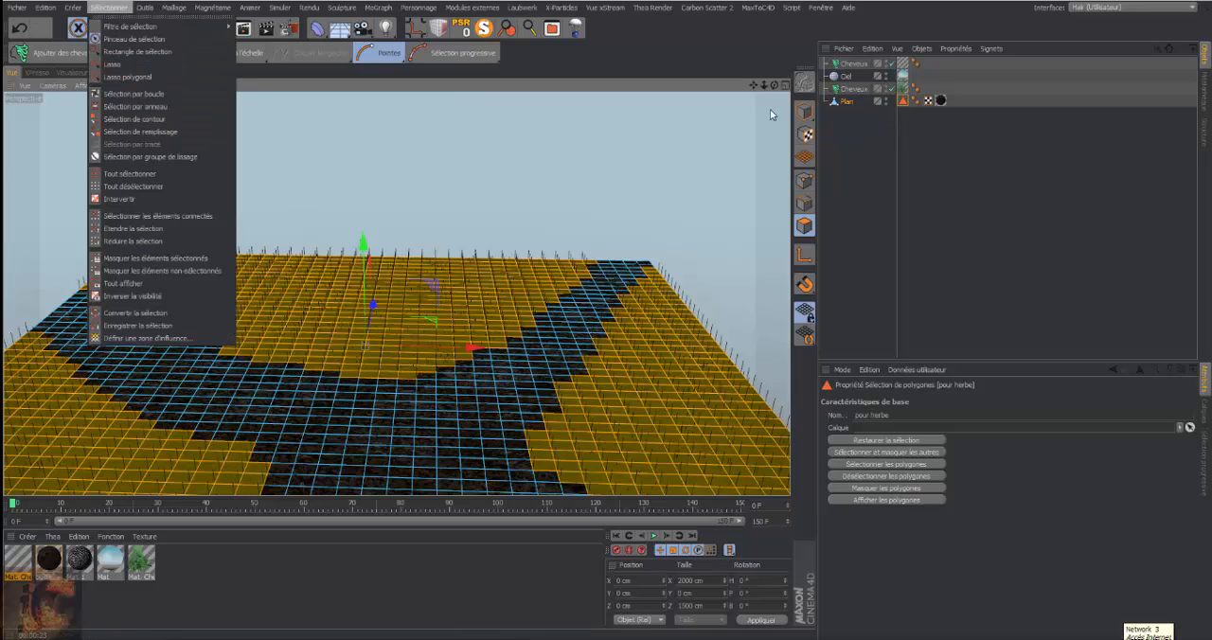
click(134, 326)
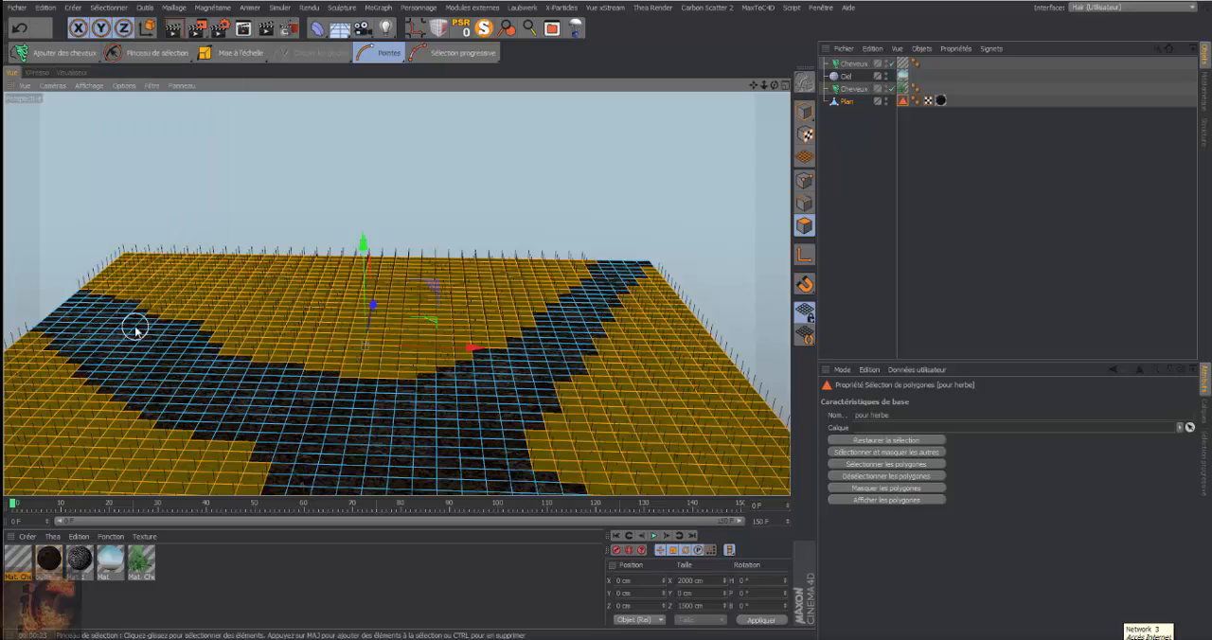
click(959, 227)
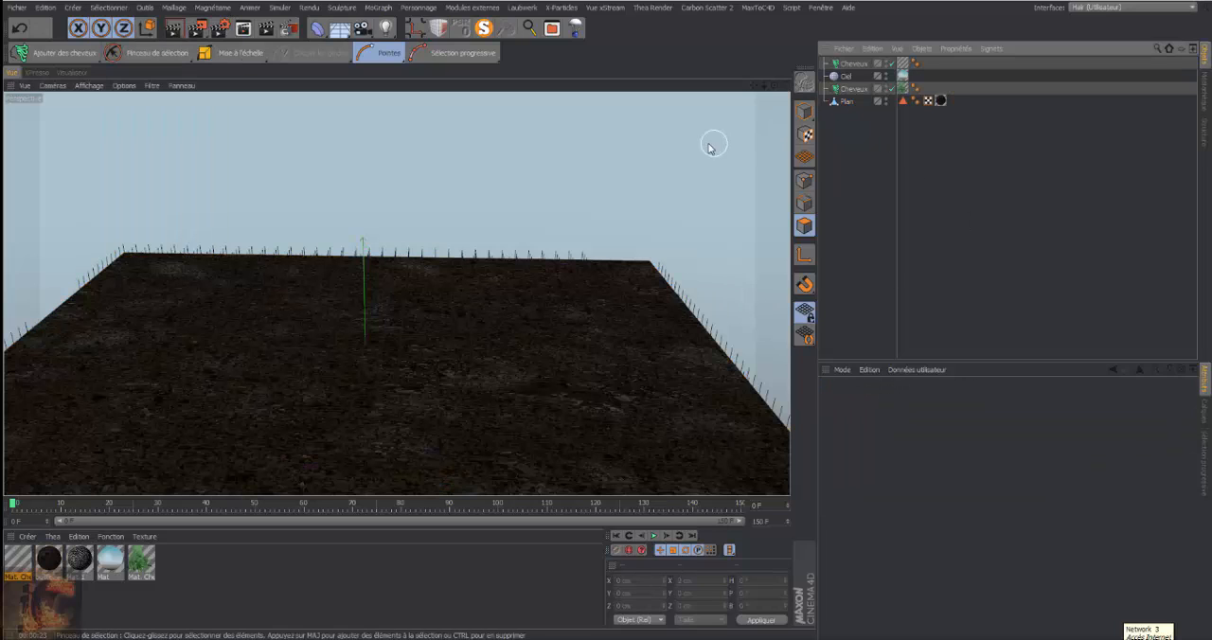
click(876, 101)
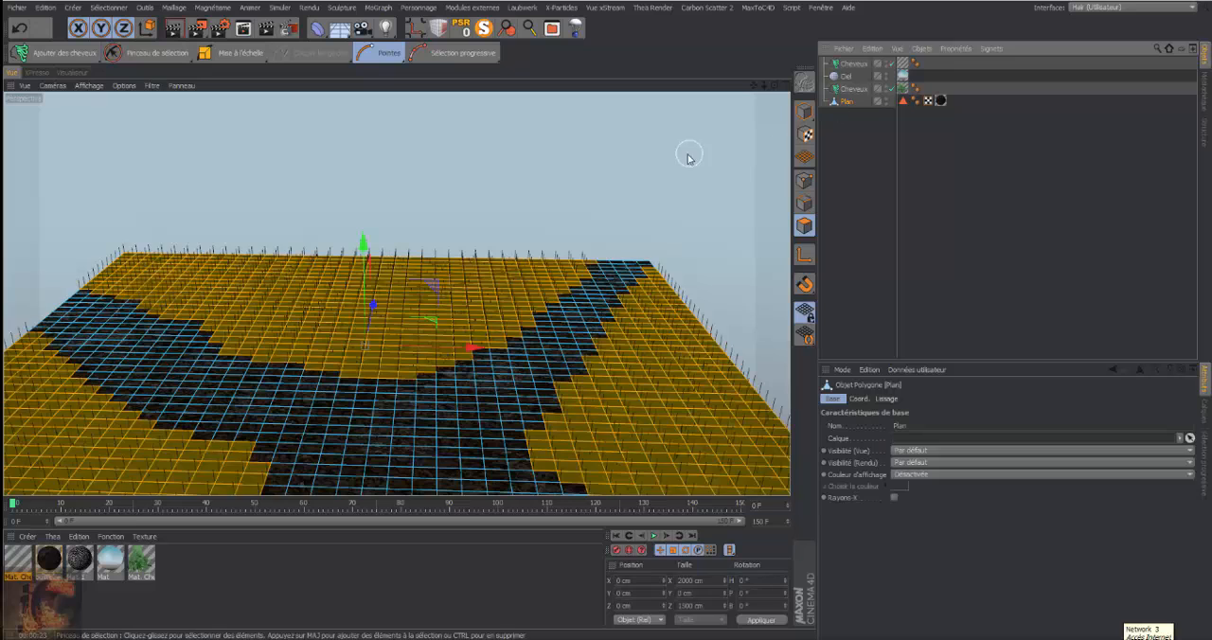
click(904, 100)
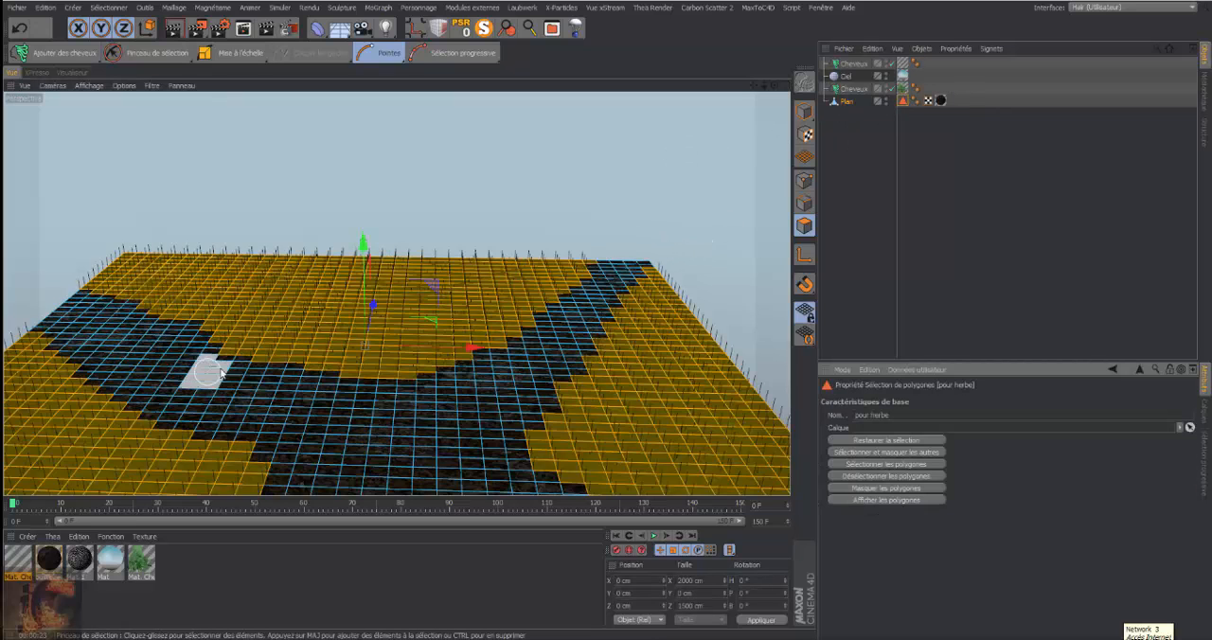
Lengthen the grass Cheveux object's guides to a Longueur of 49 cm
click(853, 65)
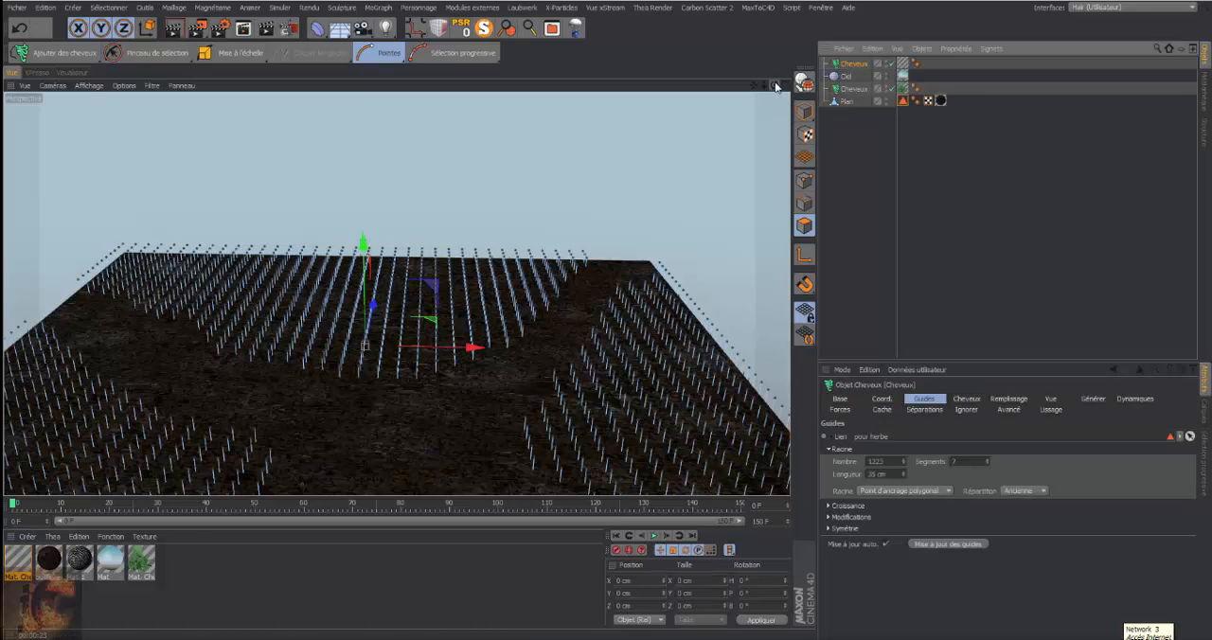
mouse_move(776, 86)
mouse_down()
mouse_move(776, 62)
mouse_move(776, 79)
mouse_up()
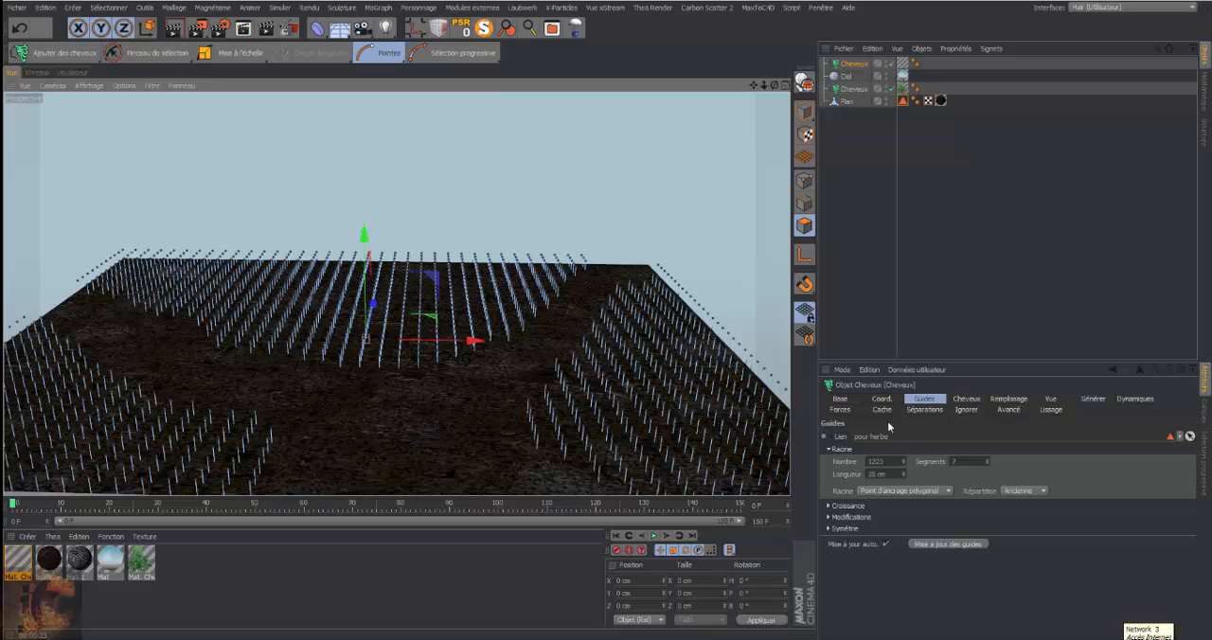
drag(904, 476, 904, 449)
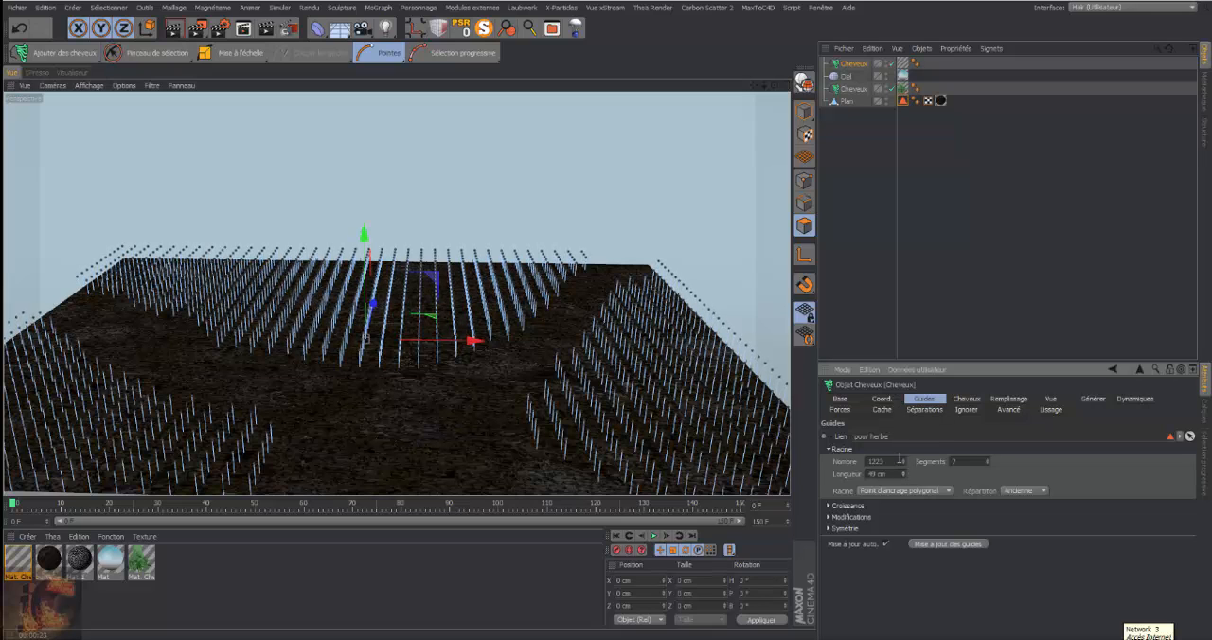
Set the grass guides' Racine to Surface polygonale and their Répartition to Nouvelle
click(949, 491)
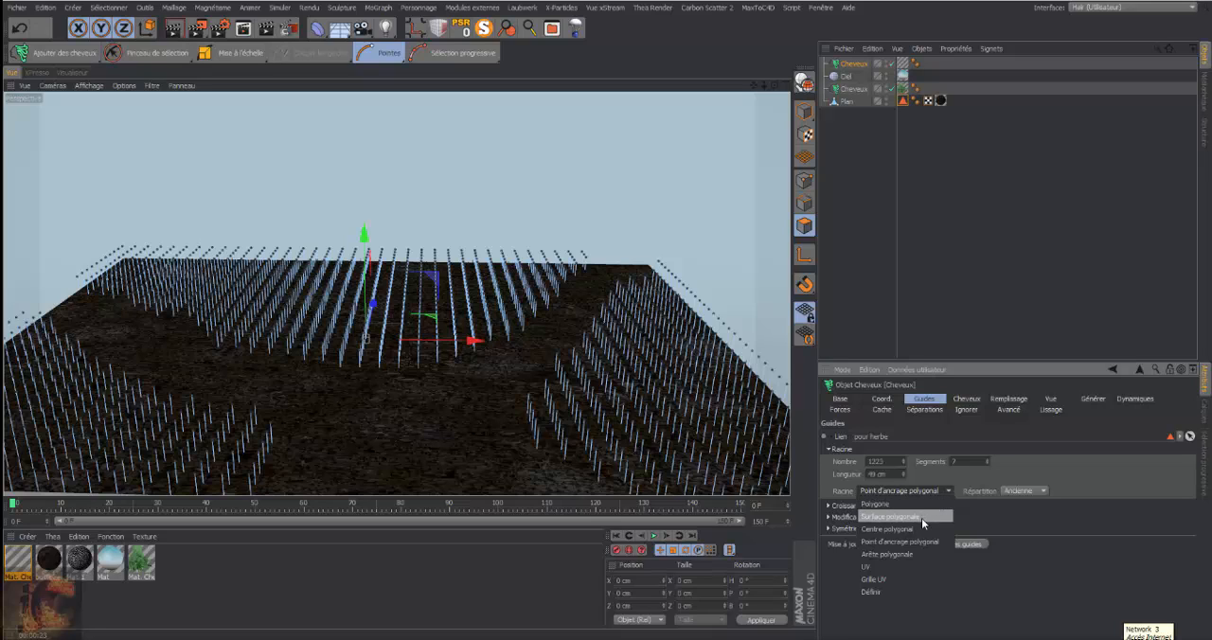
click(921, 518)
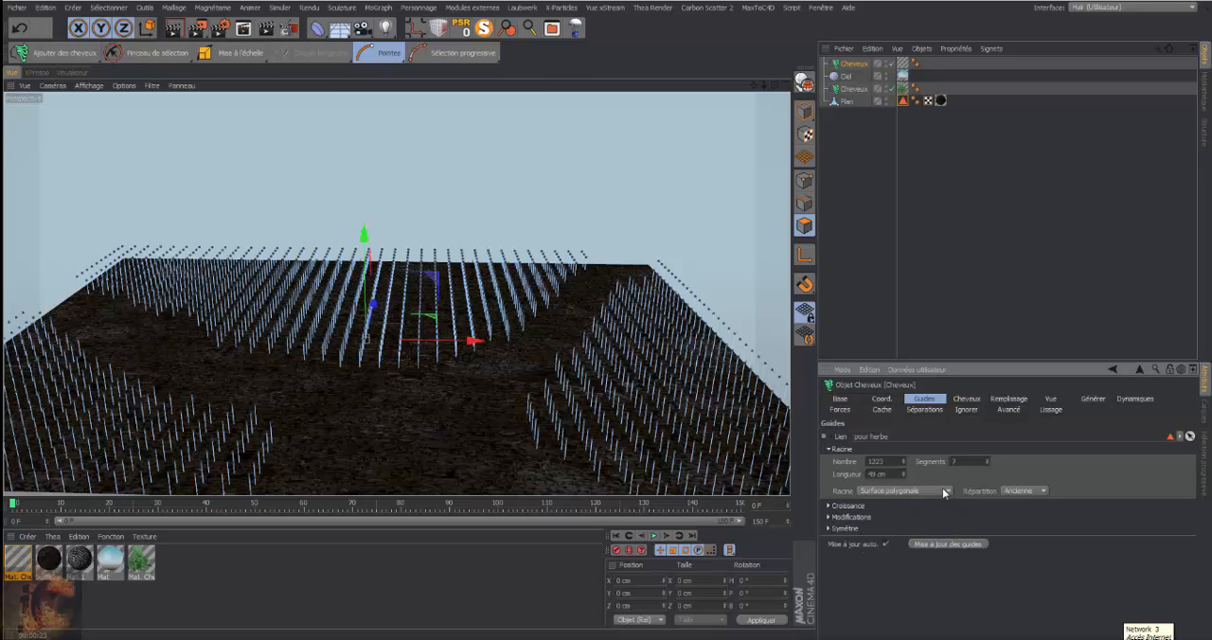
click(950, 490)
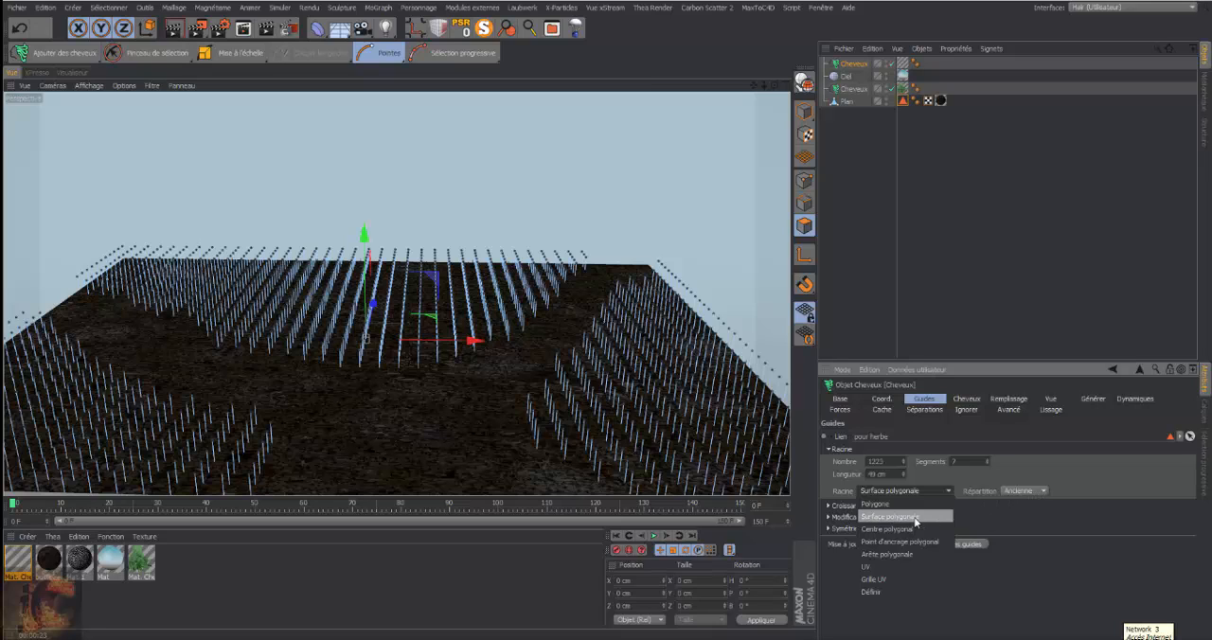
click(914, 521)
click(1044, 492)
click(1039, 504)
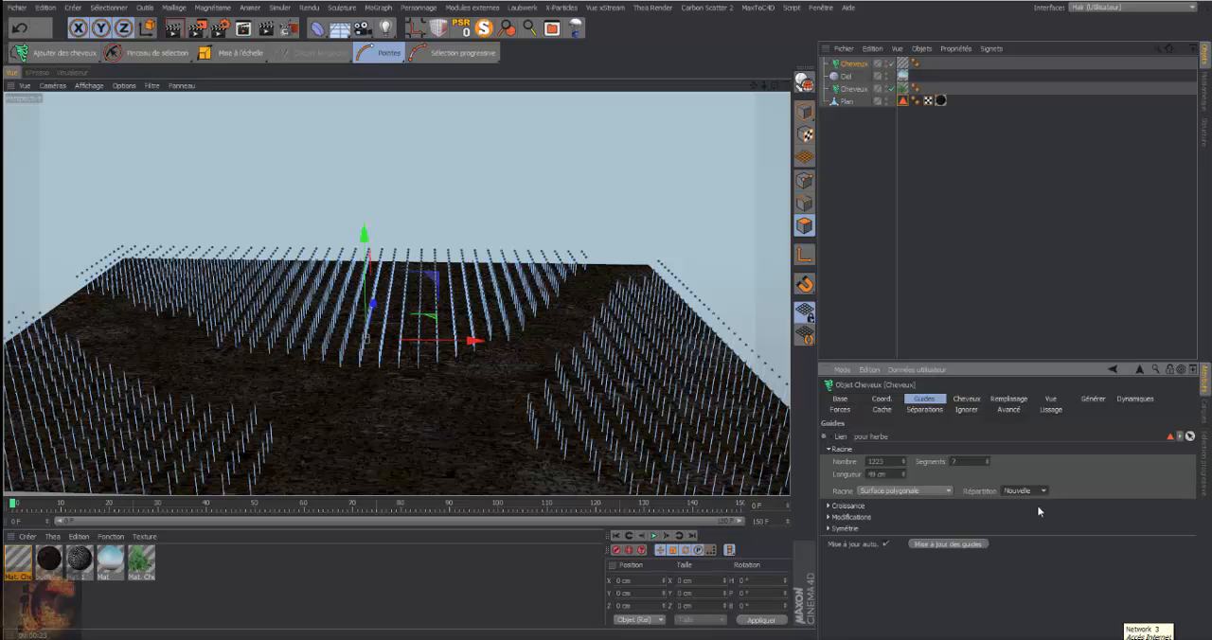
Try the Centre polygonal and Définir root options on the grass guides, playing the simulation and returning to the first frame
click(945, 491)
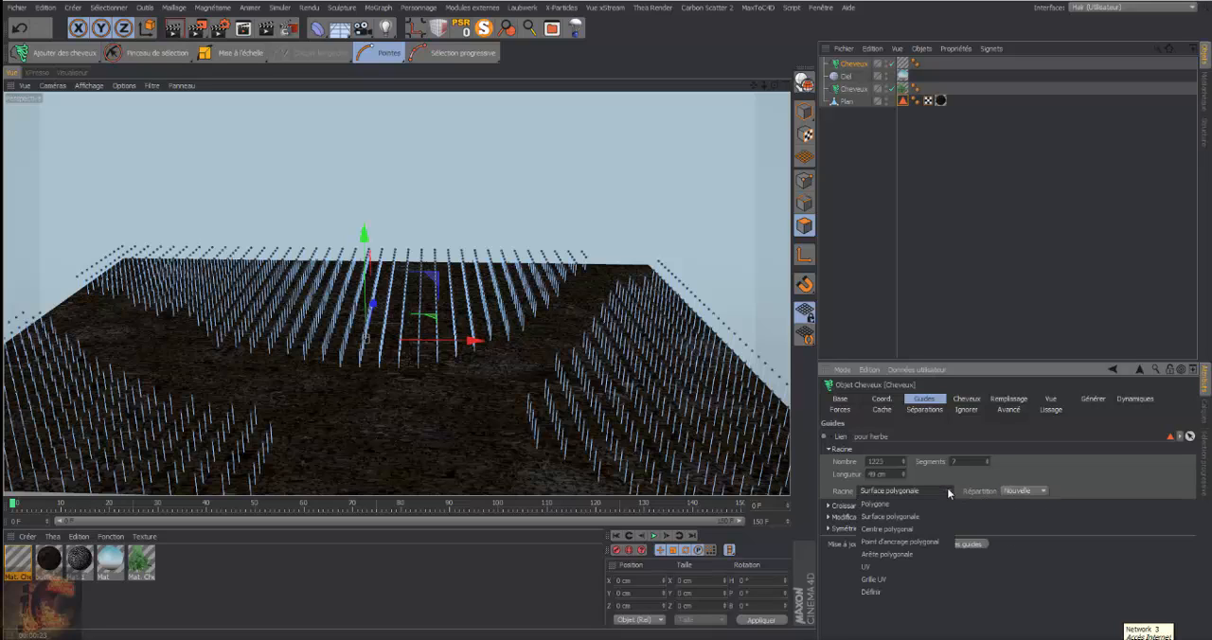
click(947, 490)
click(904, 530)
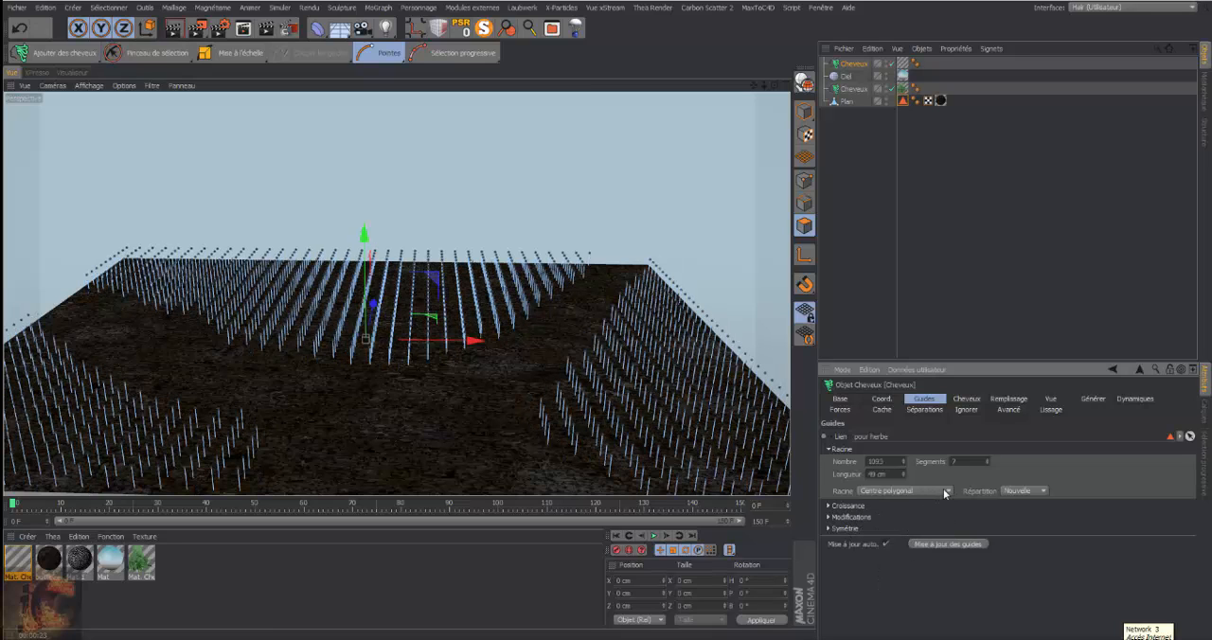
click(944, 491)
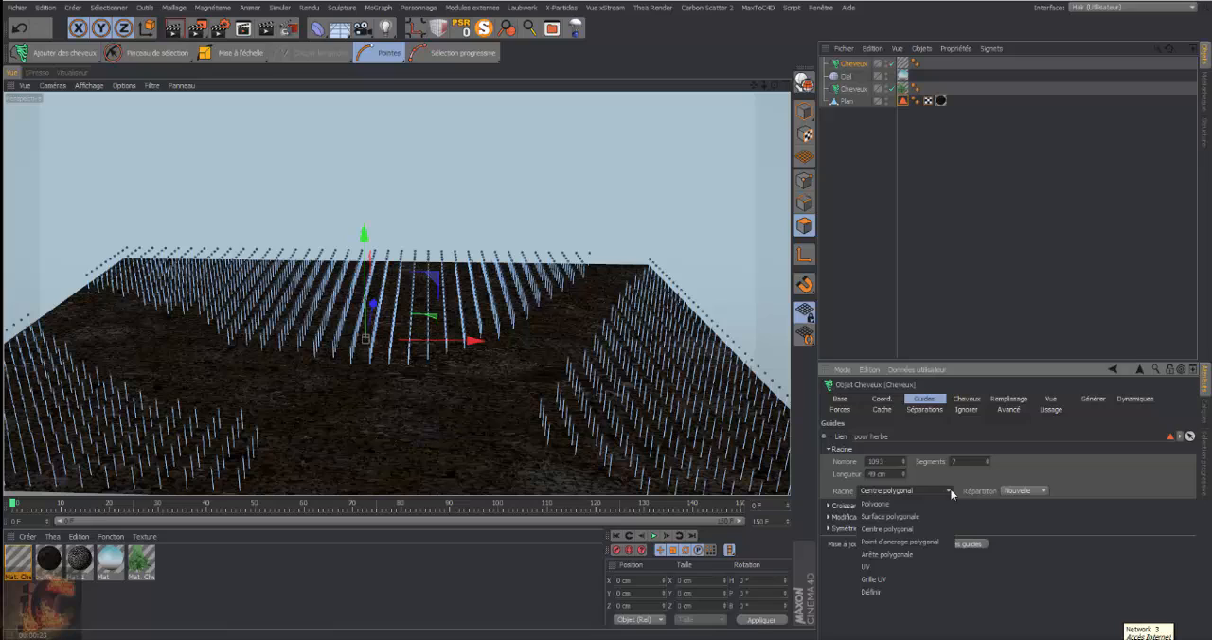
click(912, 589)
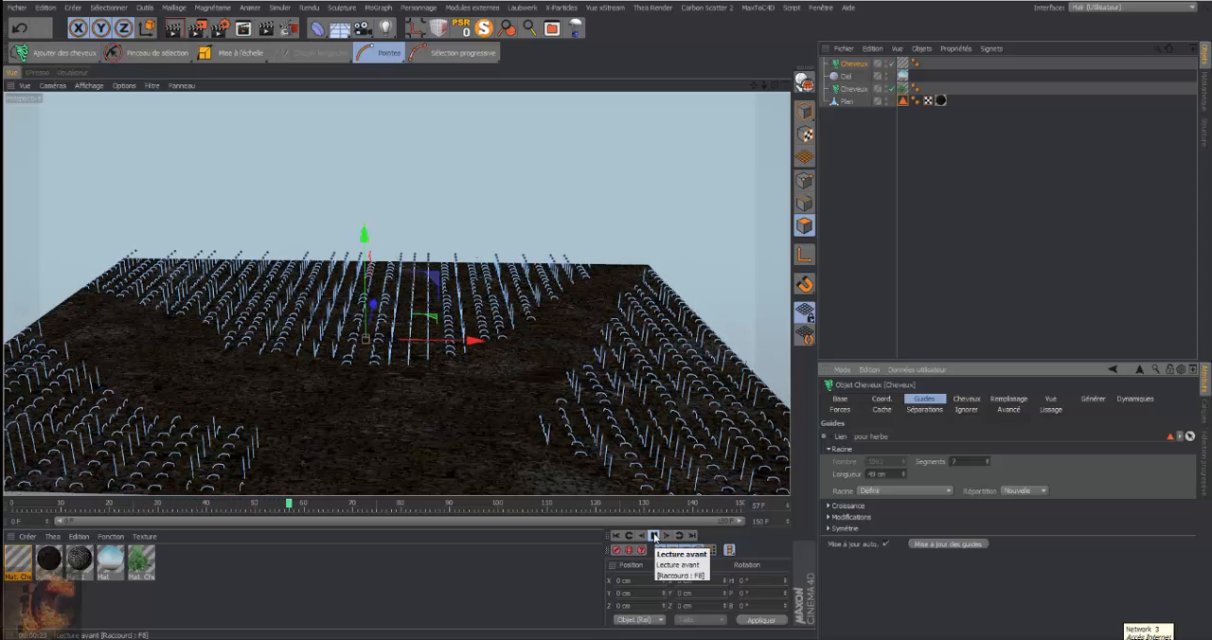
click(654, 535)
click(617, 536)
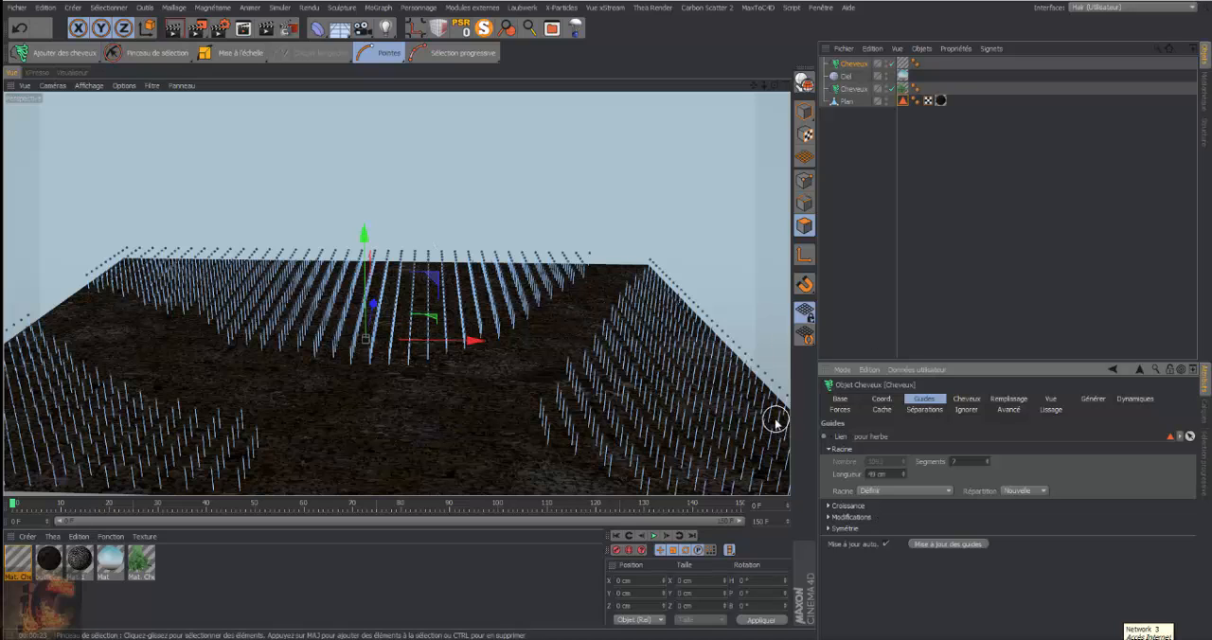
Set the grass guides' Racine back to Surface polygonale, play the simulation briefly and return to frame 0
click(948, 489)
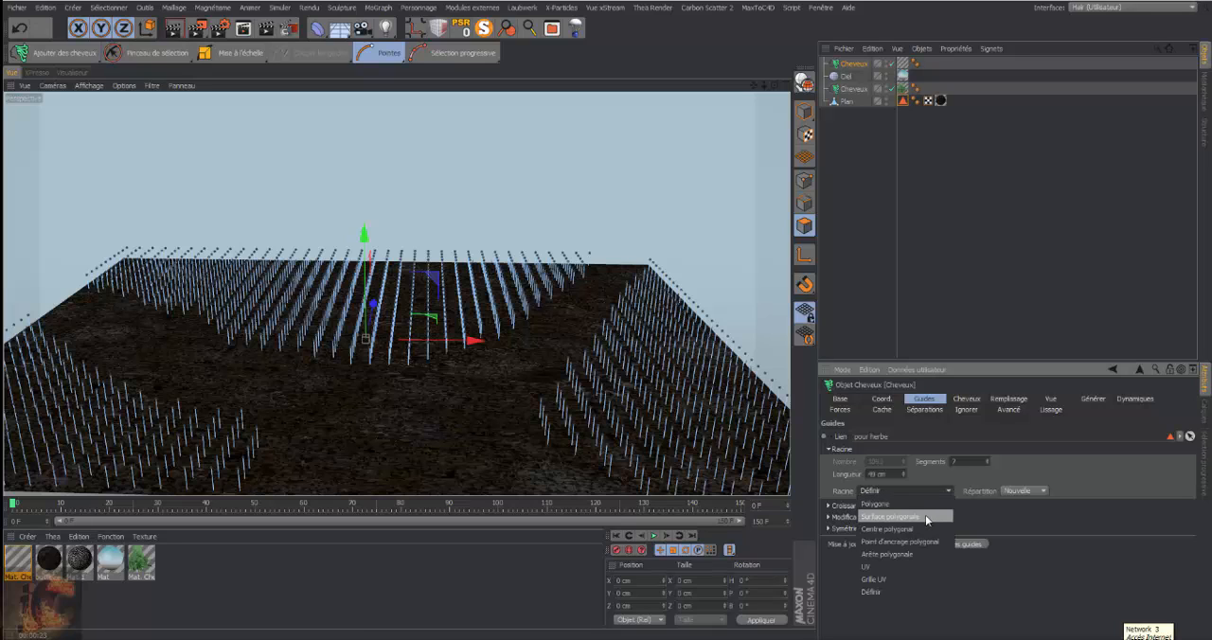
click(928, 517)
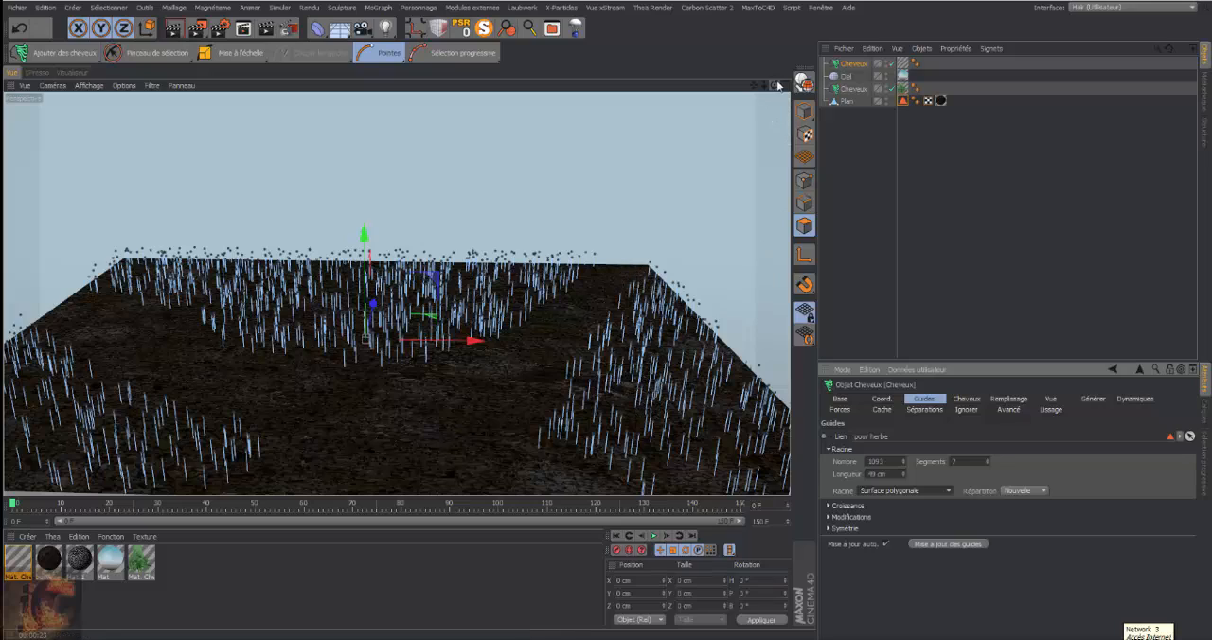
mouse_move(775, 85)
mouse_down()
mouse_move(758, 89)
mouse_move(770, 93)
mouse_up()
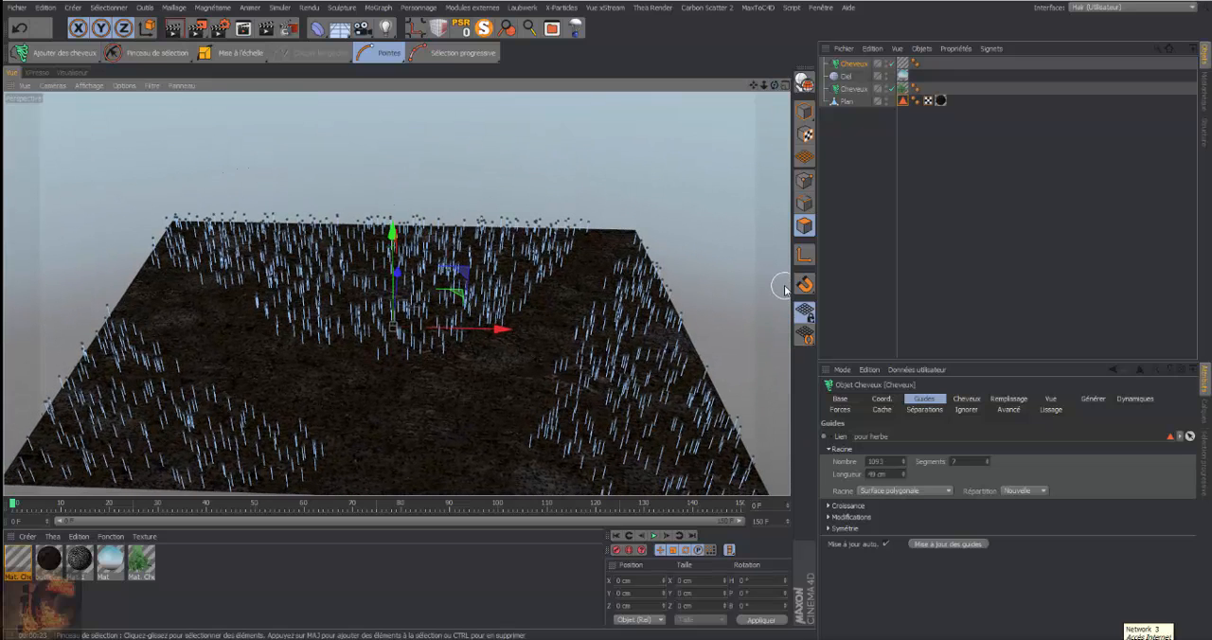
click(653, 535)
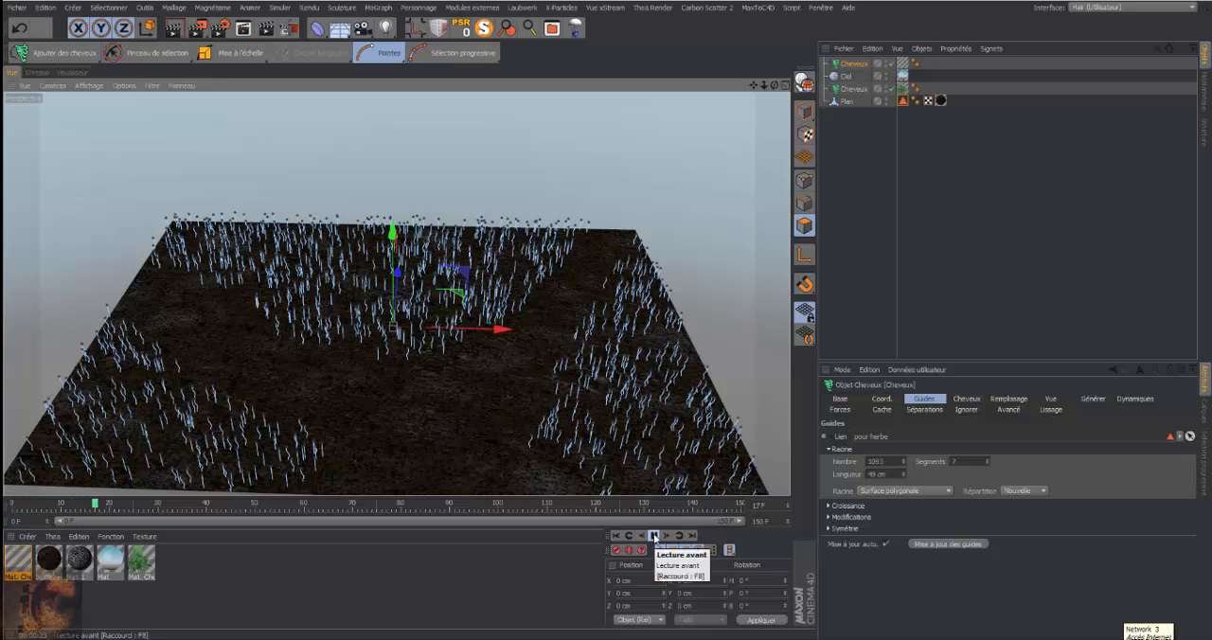
click(653, 535)
click(616, 534)
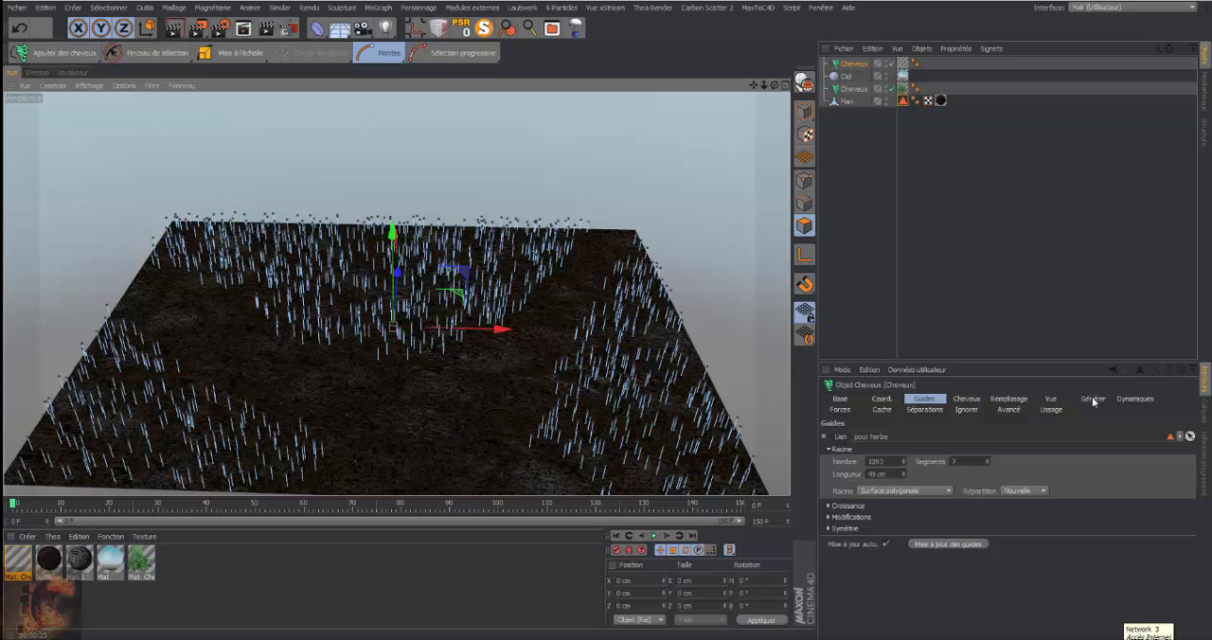
In the grass object's advanced dynamics, enable Définir with 3 Segments and keep Dynamiques on Guides
click(1136, 398)
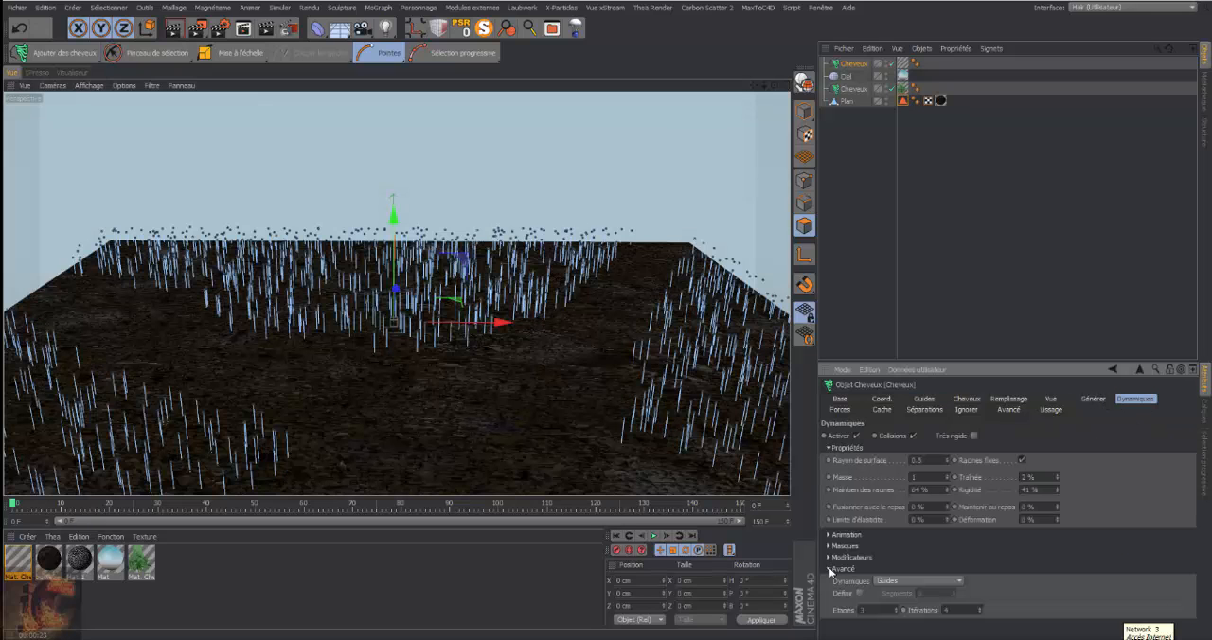
click(859, 593)
click(958, 583)
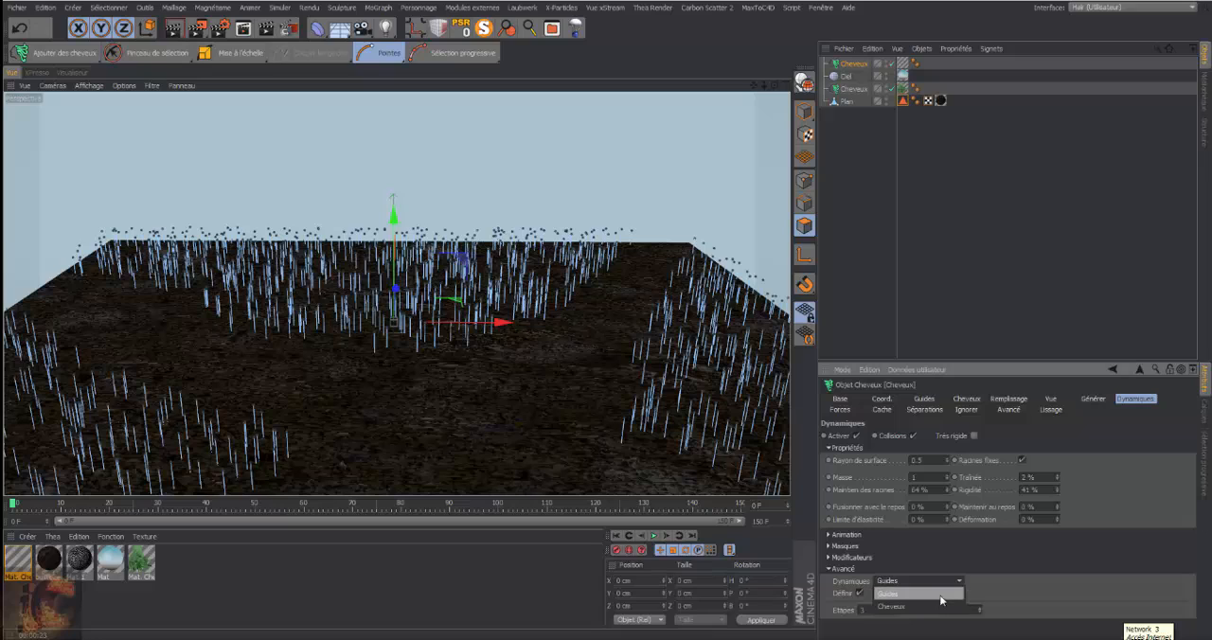
click(941, 594)
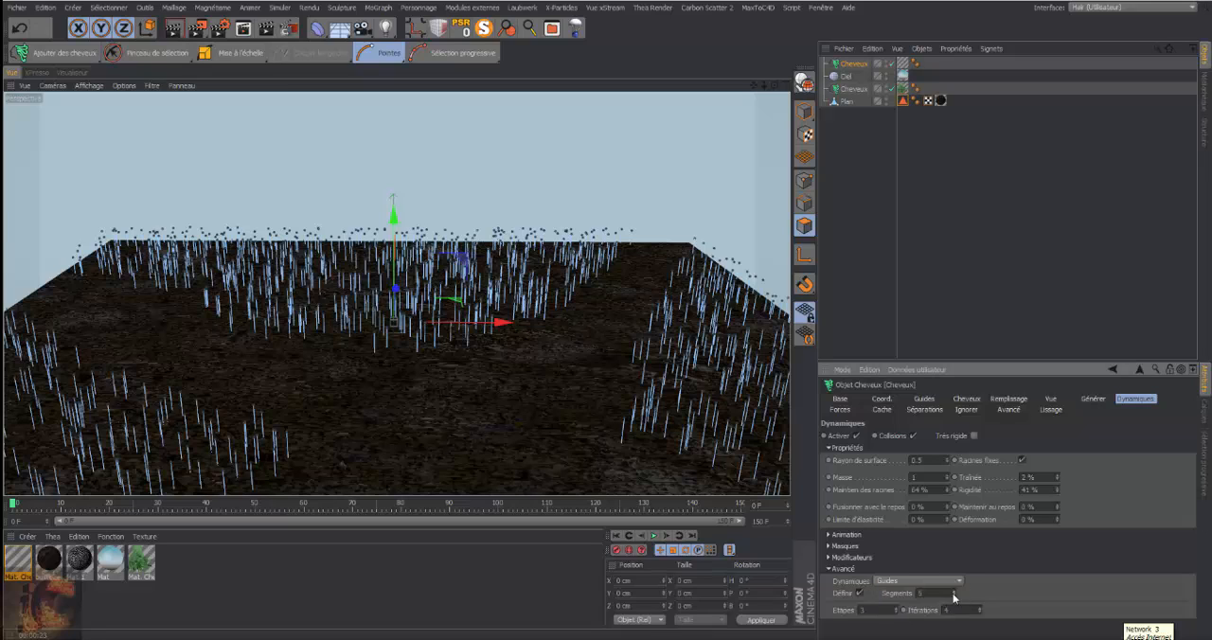
Play the grass simulation from the first frame twice to examine how the guides bend
click(654, 536)
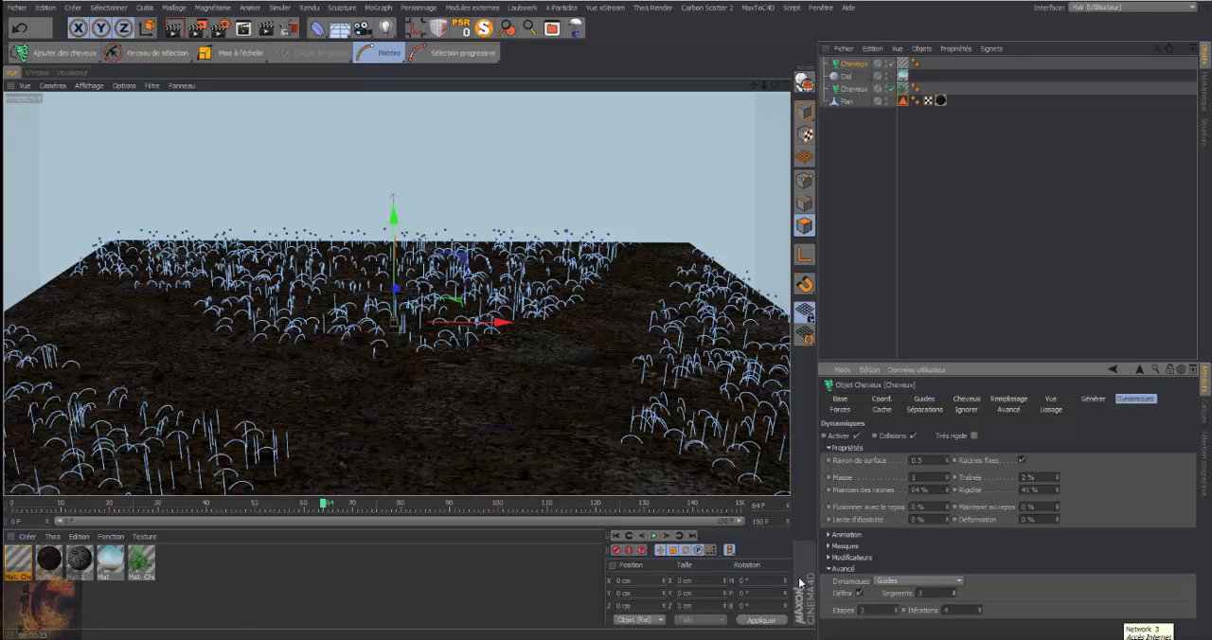
click(616, 536)
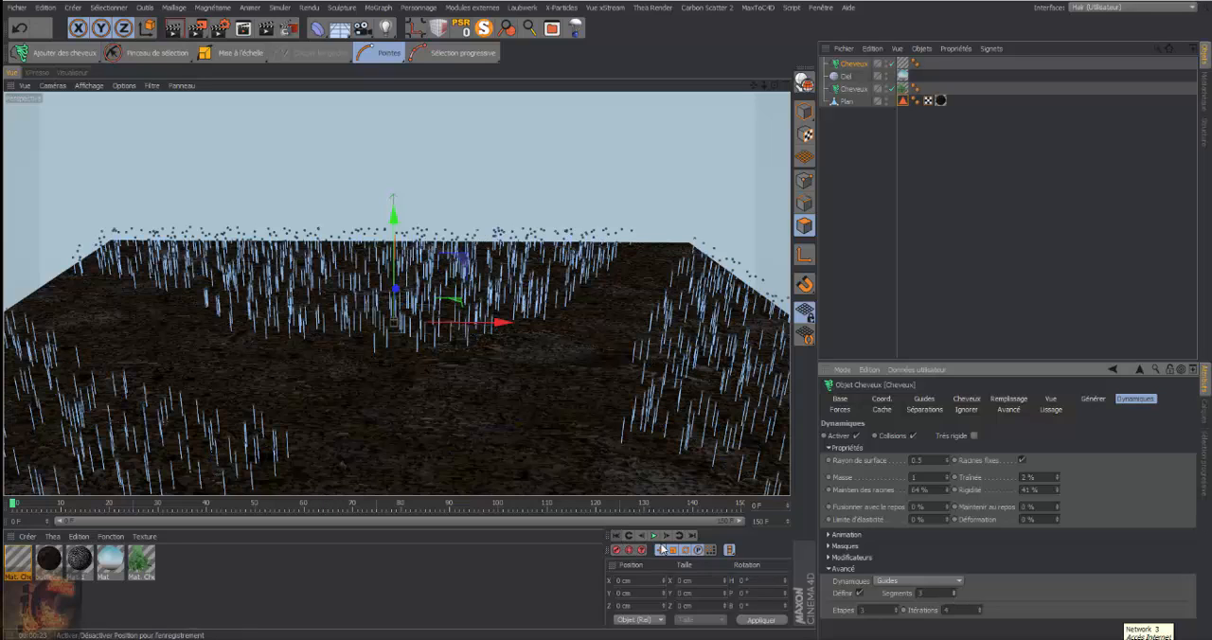
click(653, 536)
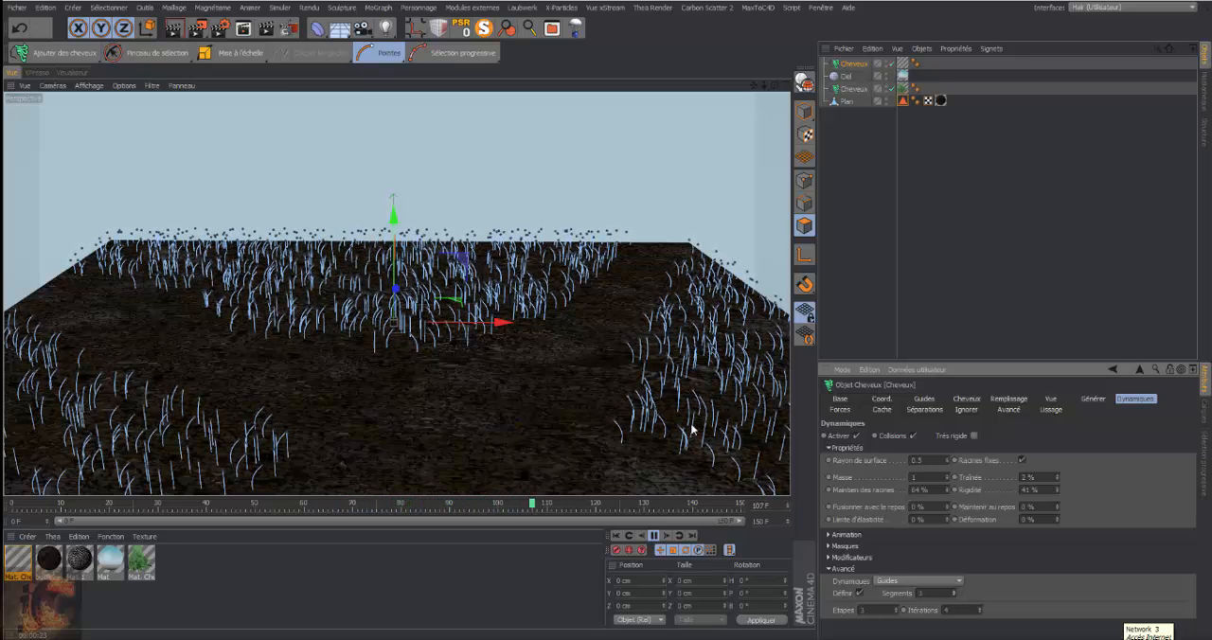
click(651, 537)
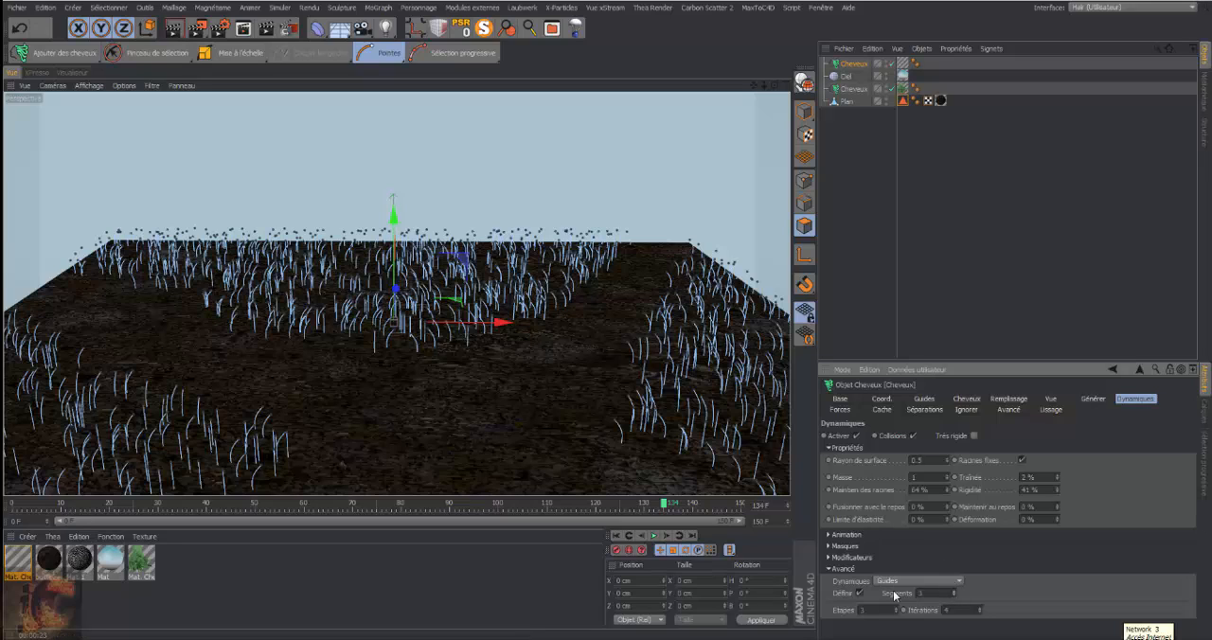
Try switching the grass object's Dynamiques mode to Cheveux and replay the simulation
click(960, 582)
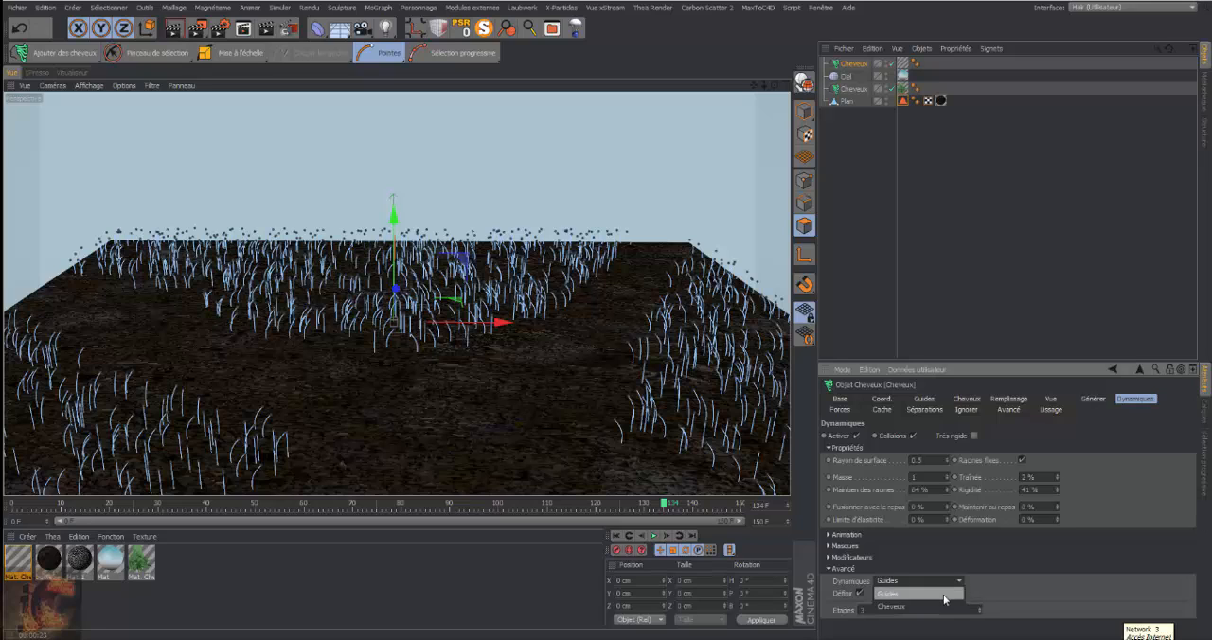
click(899, 593)
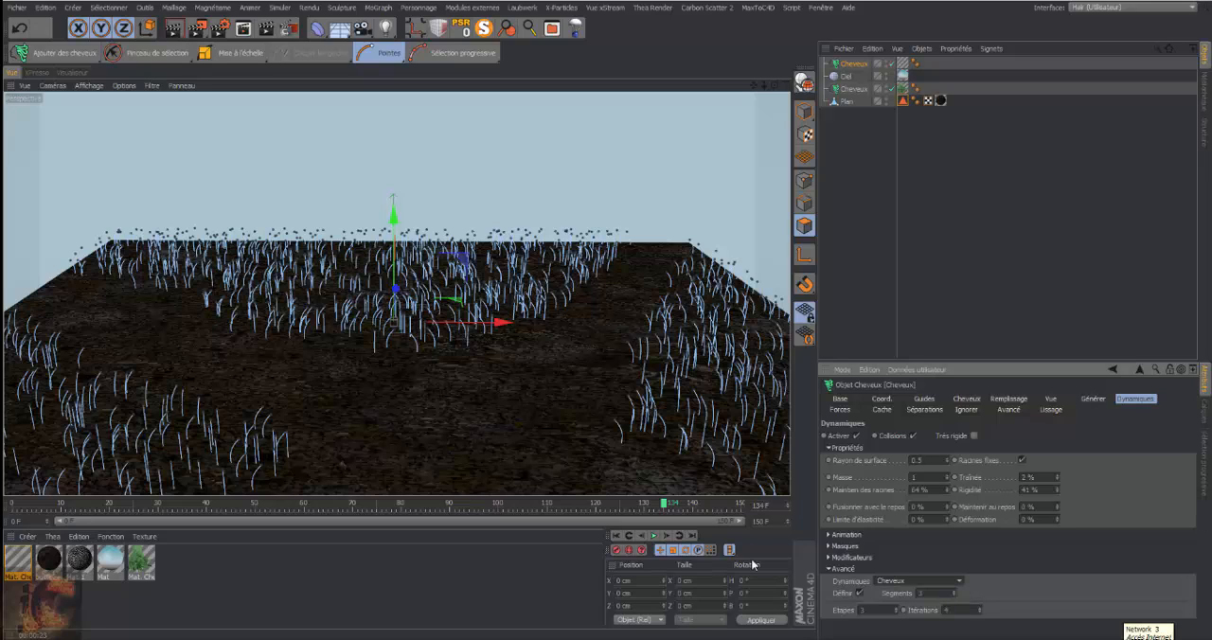
click(655, 537)
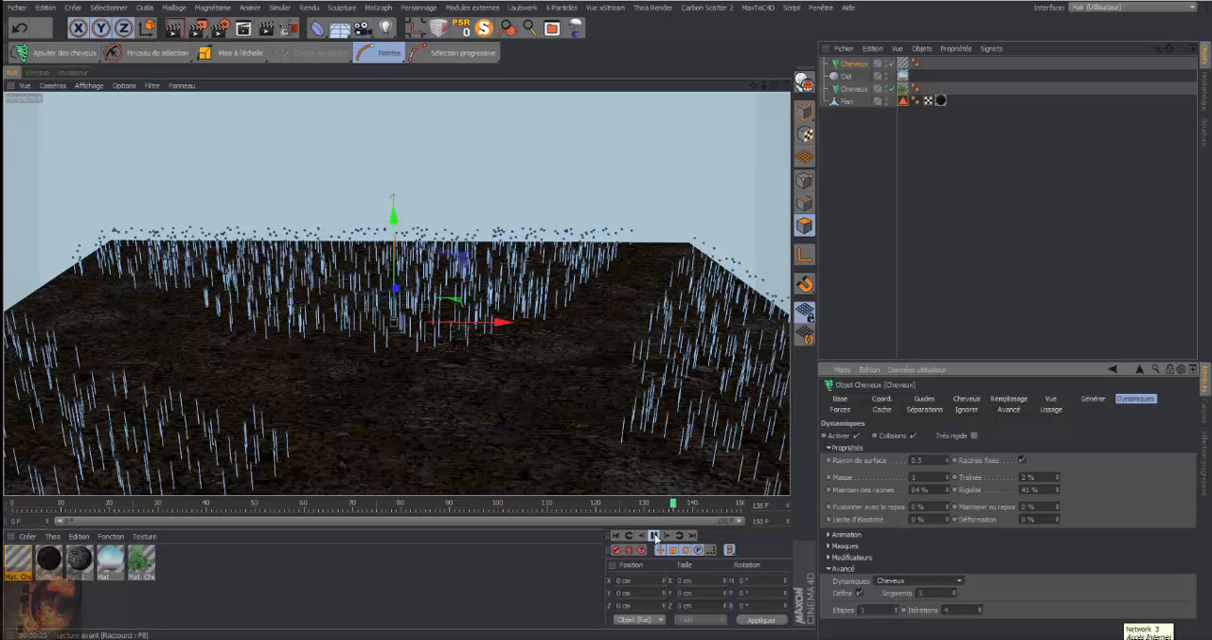
Return the grass object's Dynamiques mode to Guides and play the simulation to about frame 76
click(958, 584)
click(884, 591)
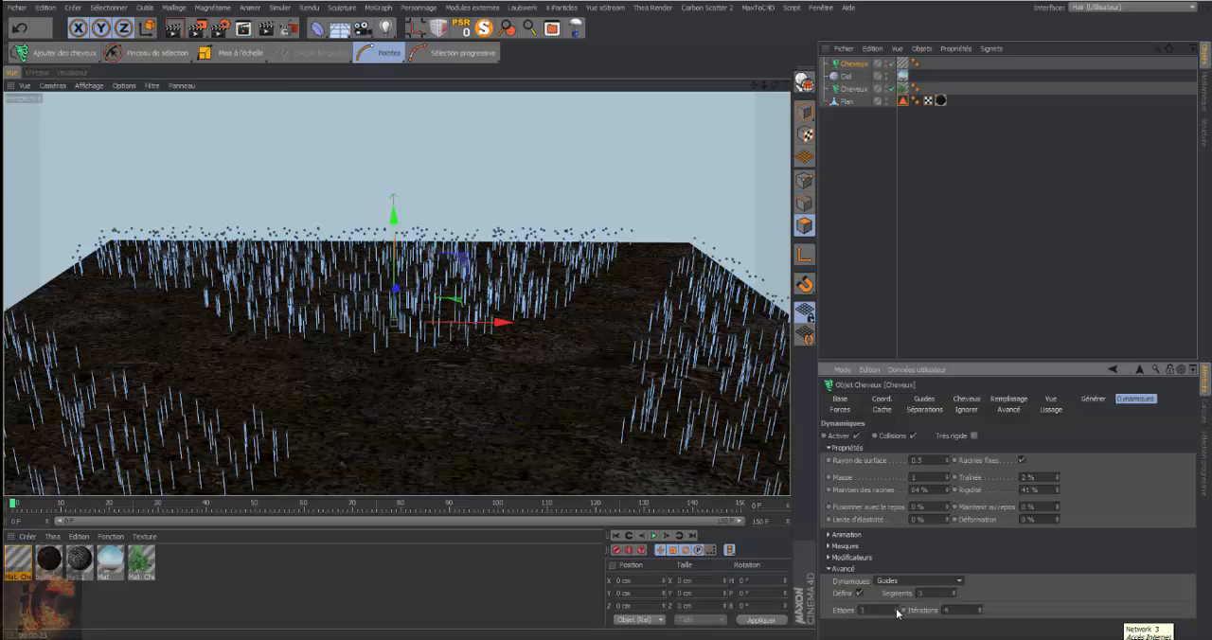
click(653, 535)
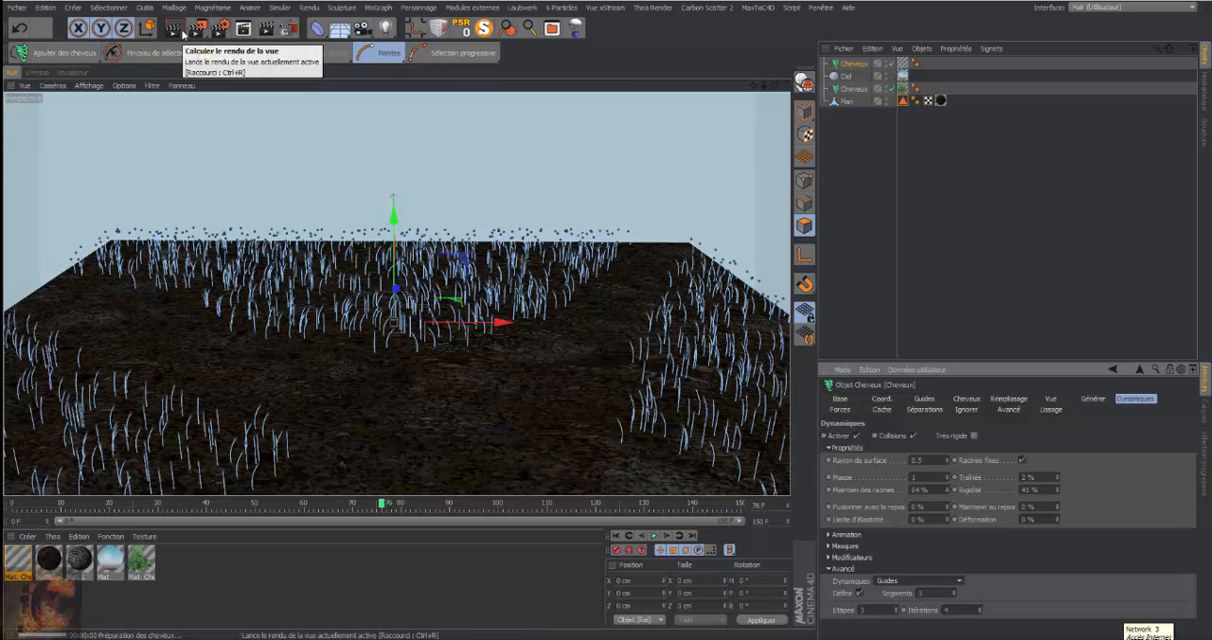
Render the perspective view, then render a closer view of the plants and grass to examine the bent blades
click(183, 34)
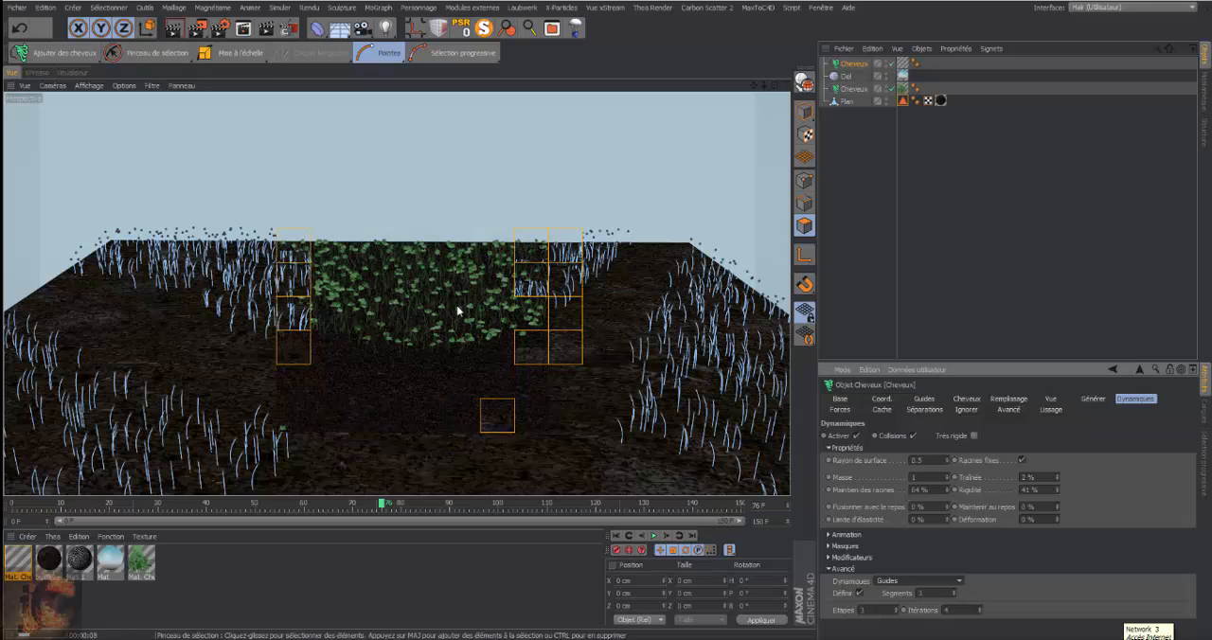
click(765, 86)
drag(765, 86, 775, 79)
click(180, 27)
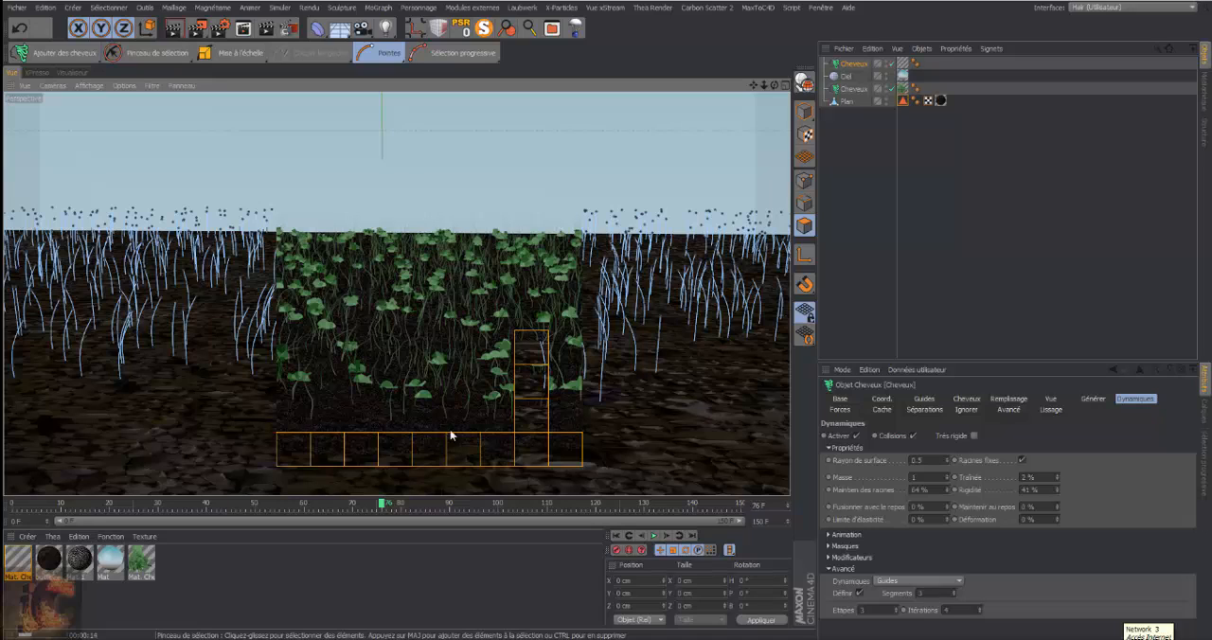
In the grass object's Clonage settings, set Clone to 2 and Pointe to 7 cm, and render the view
click(828, 569)
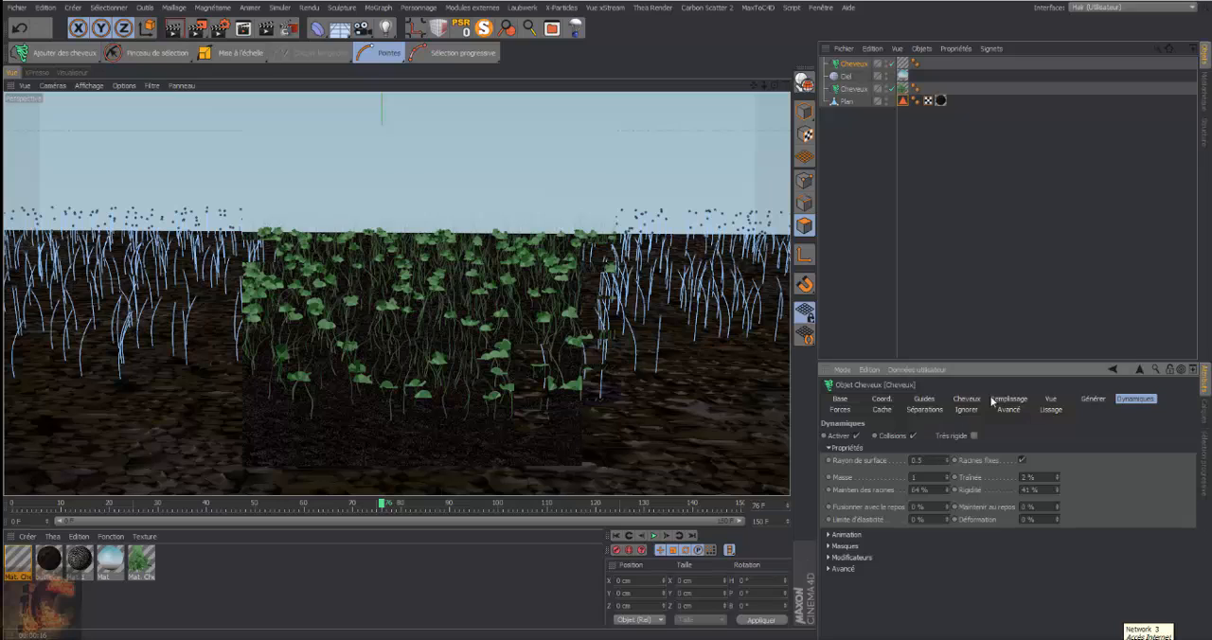
click(1094, 400)
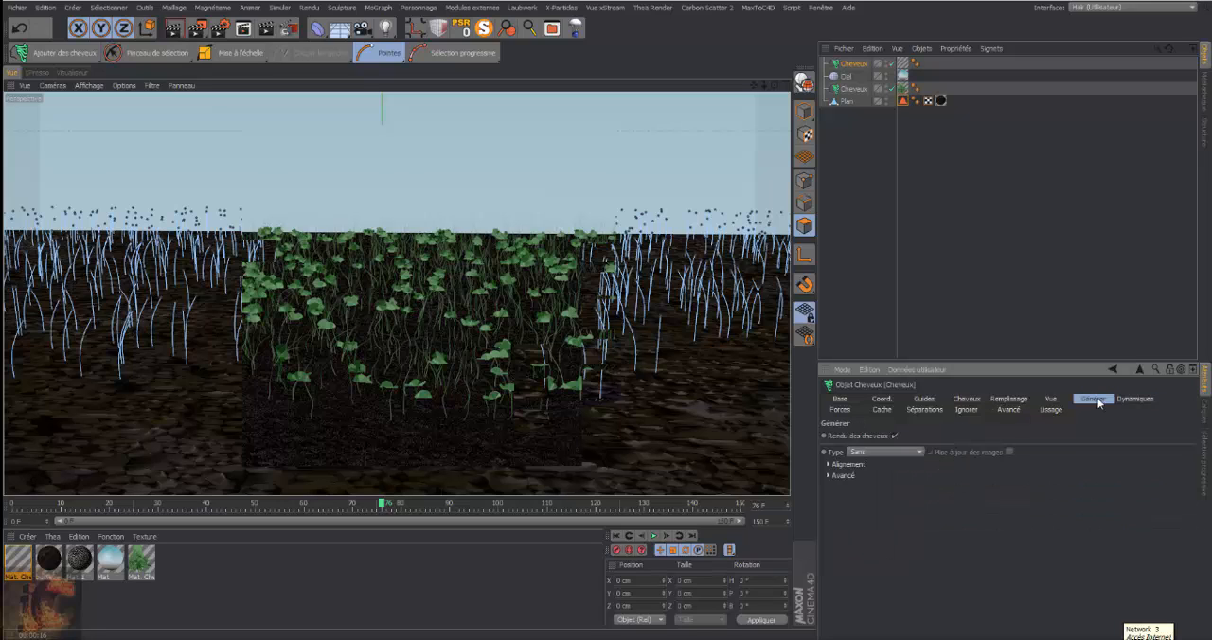
click(965, 399)
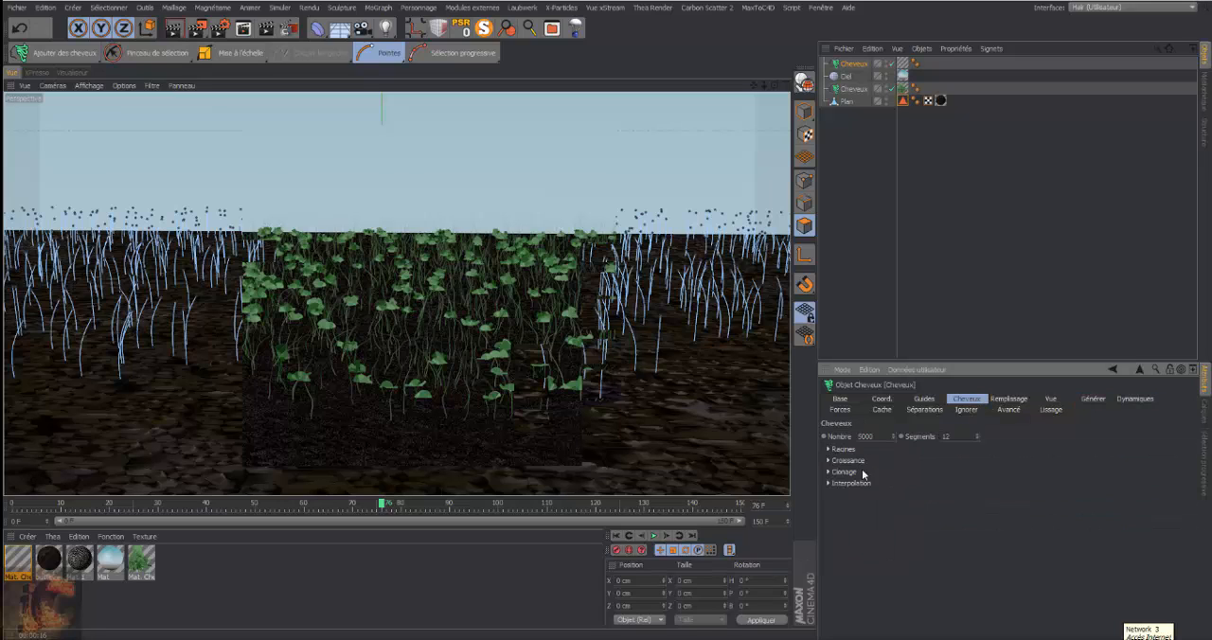
click(828, 472)
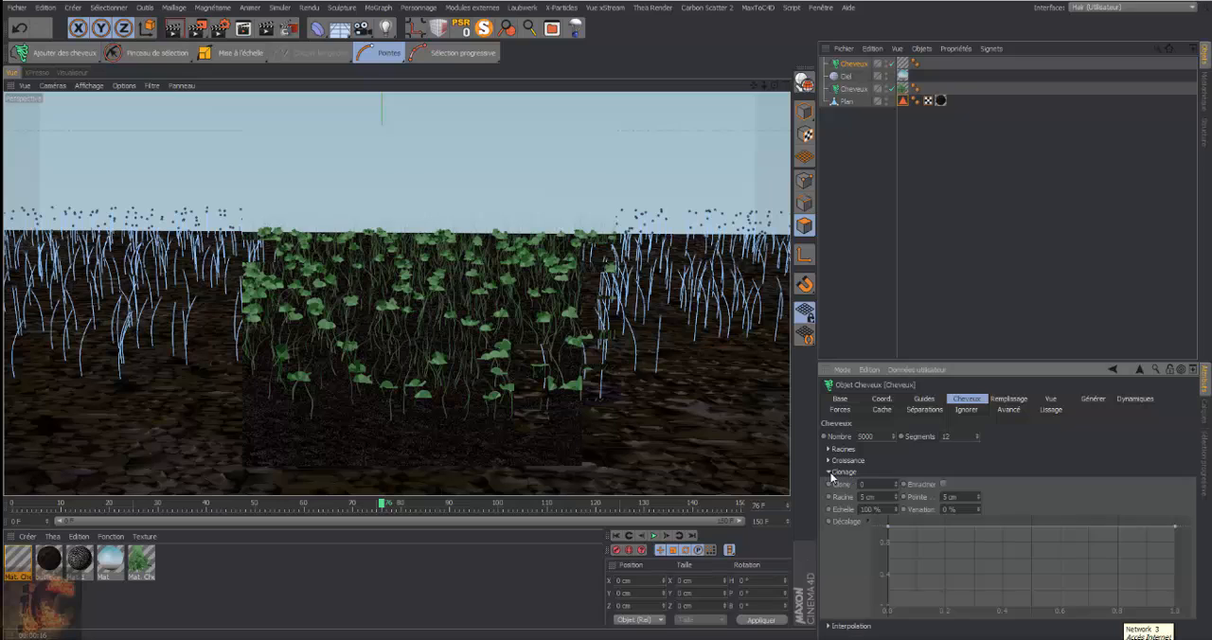
click(895, 482)
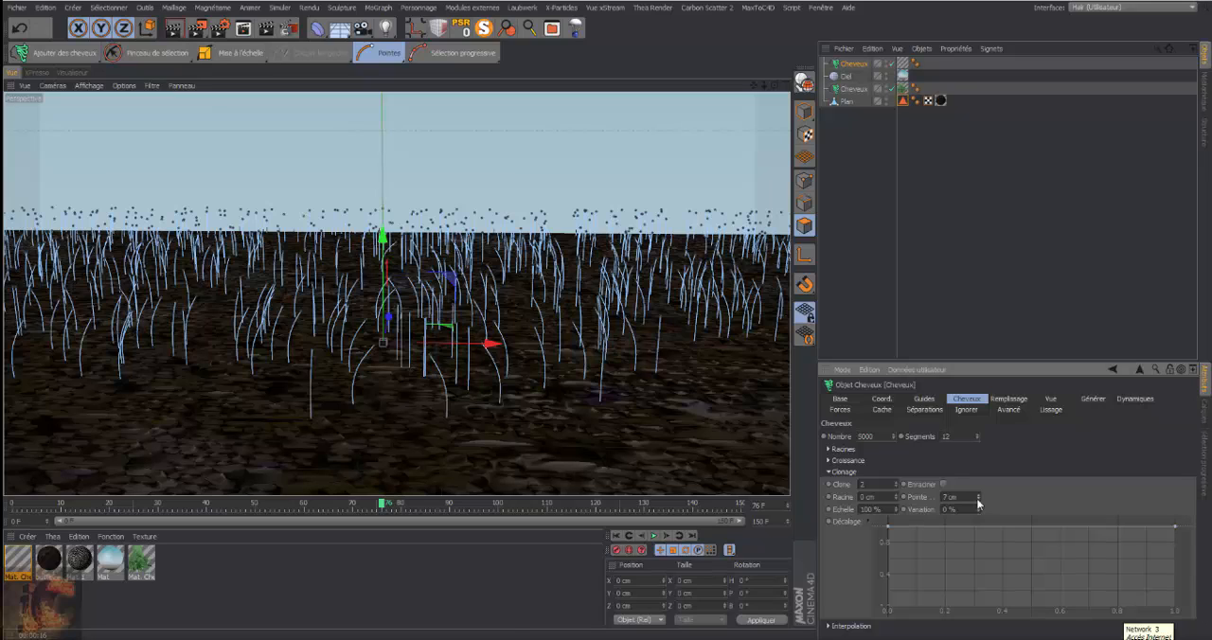
click(197, 27)
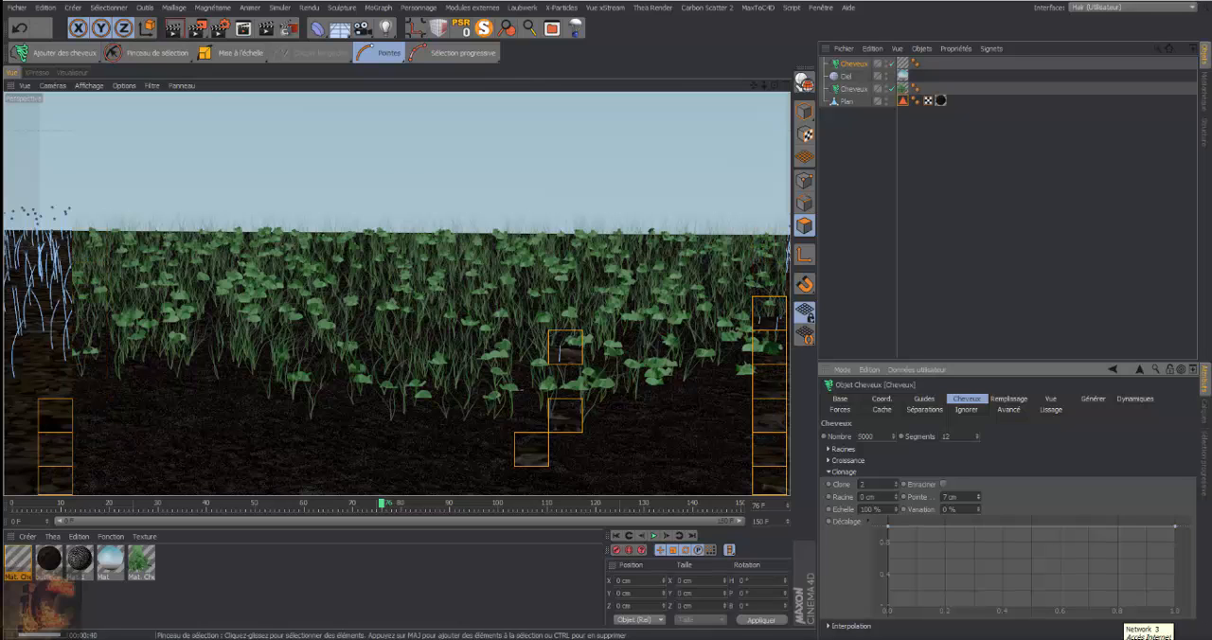
Set the grass object's guide length (Longueur) to 88 cm
click(860, 172)
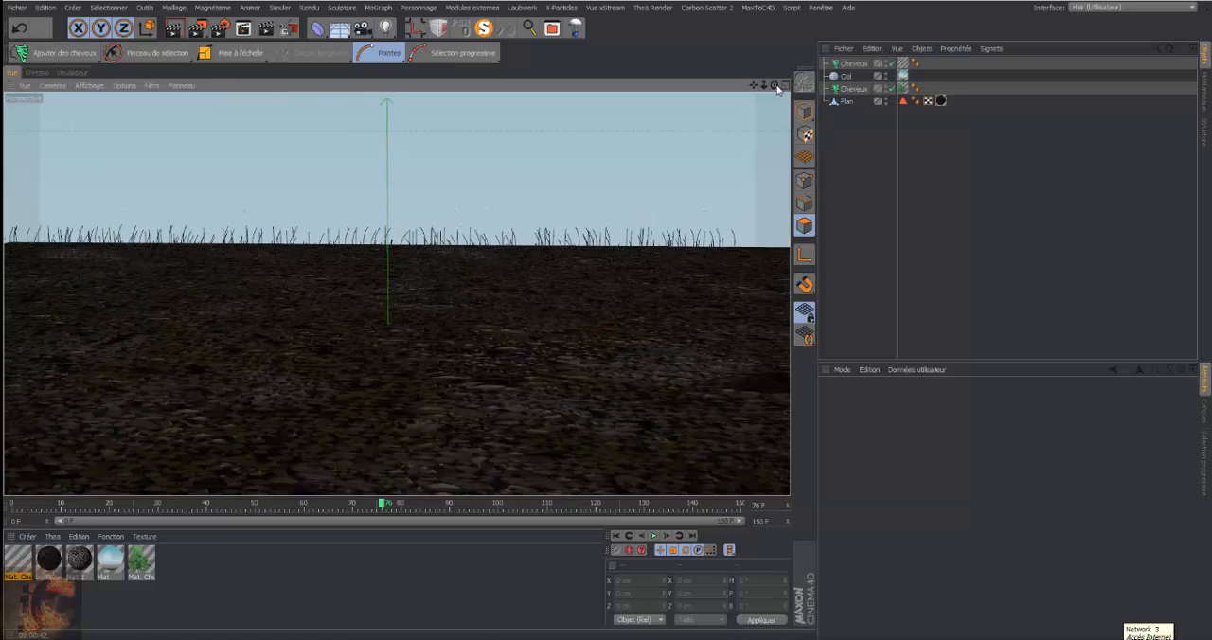
mouse_move(775, 85)
mouse_down()
mouse_move(776, 115)
mouse_move(727, 87)
mouse_move(765, 88)
mouse_up()
click(852, 63)
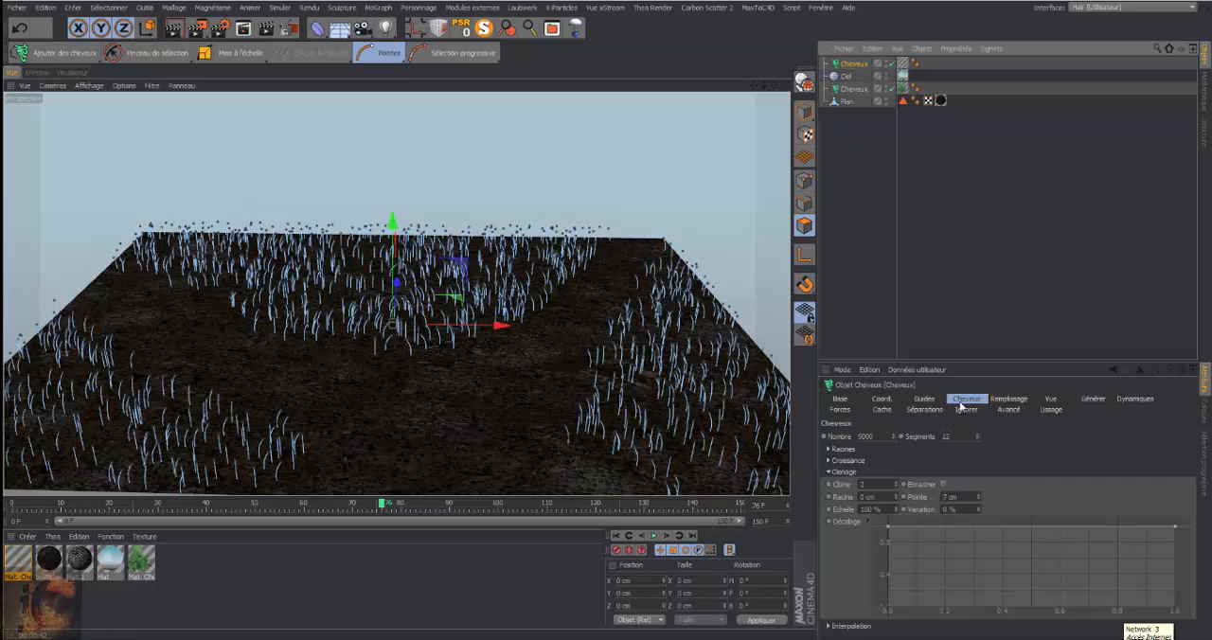
click(923, 399)
drag(905, 478, 905, 426)
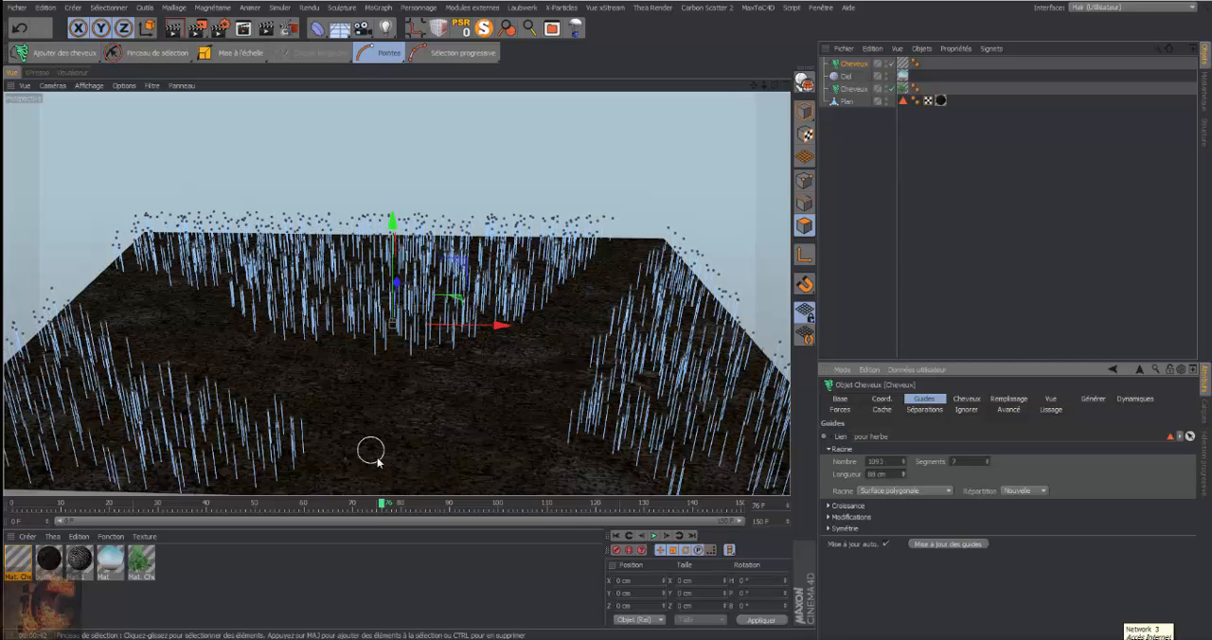
Play the grass simulation from the first frame to about frame 121 and test-render the whole ground
click(615, 535)
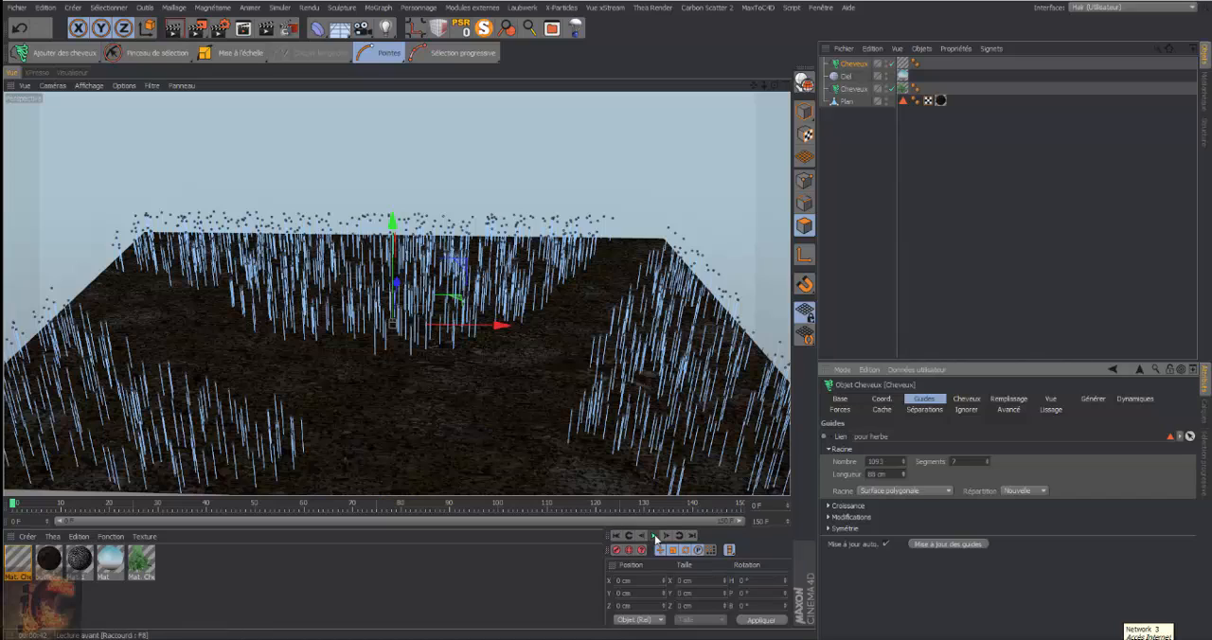
click(653, 535)
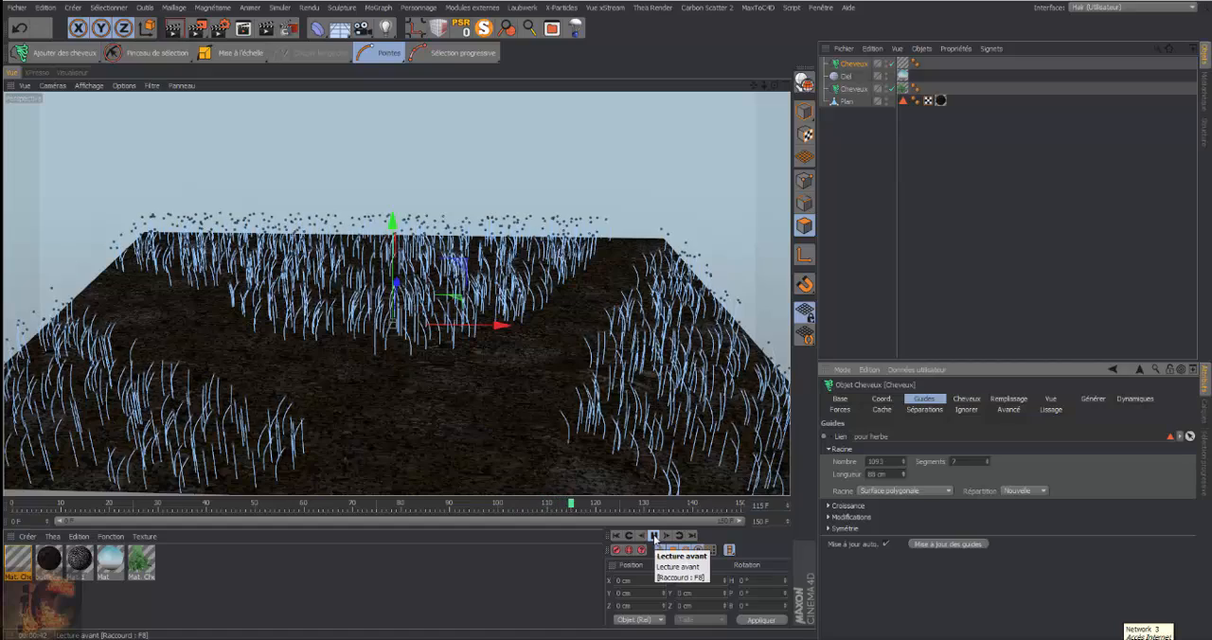
click(654, 538)
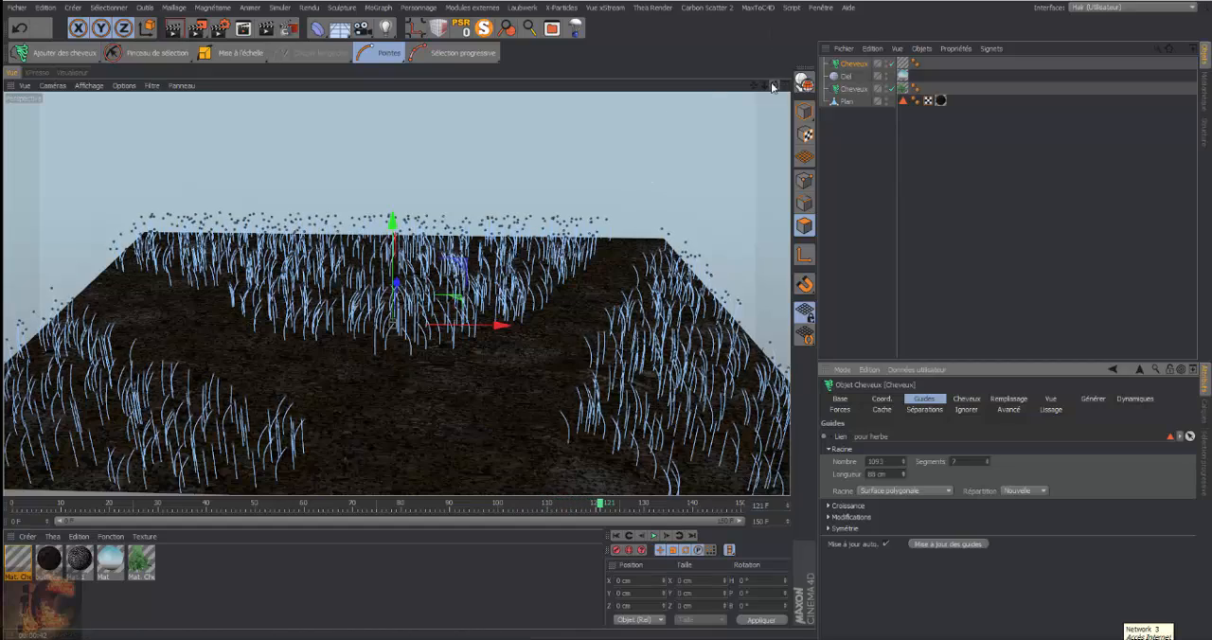
mouse_move(776, 86)
mouse_down()
mouse_move(775, 74)
mouse_move(775, 86)
mouse_up()
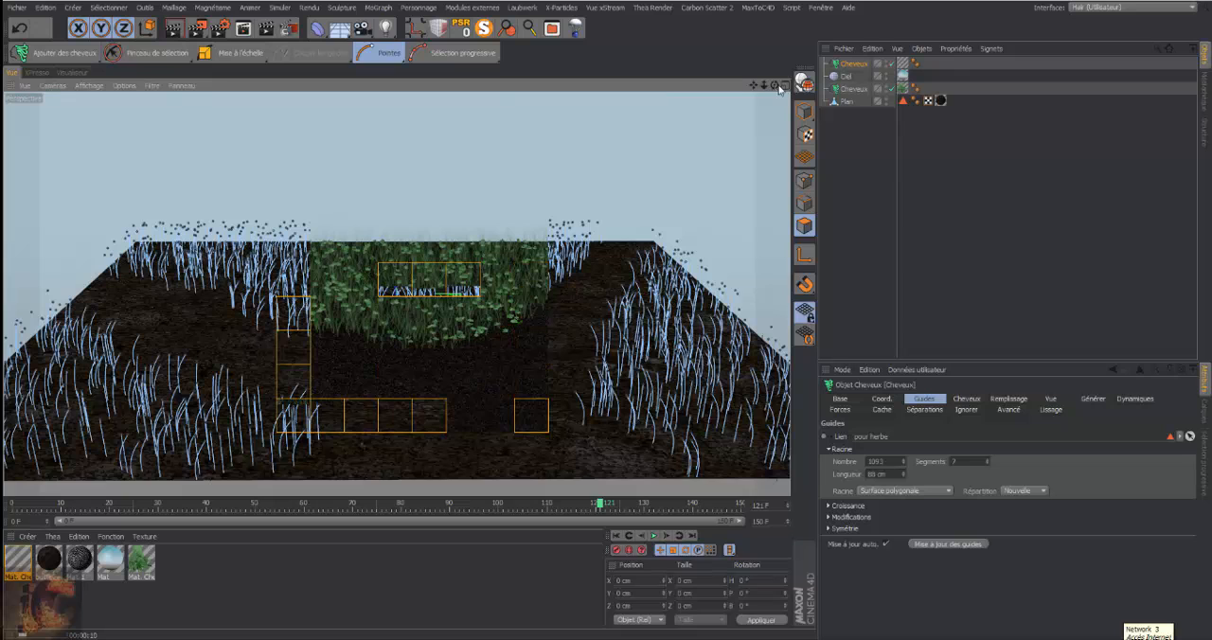
drag(774, 86, 774, 76)
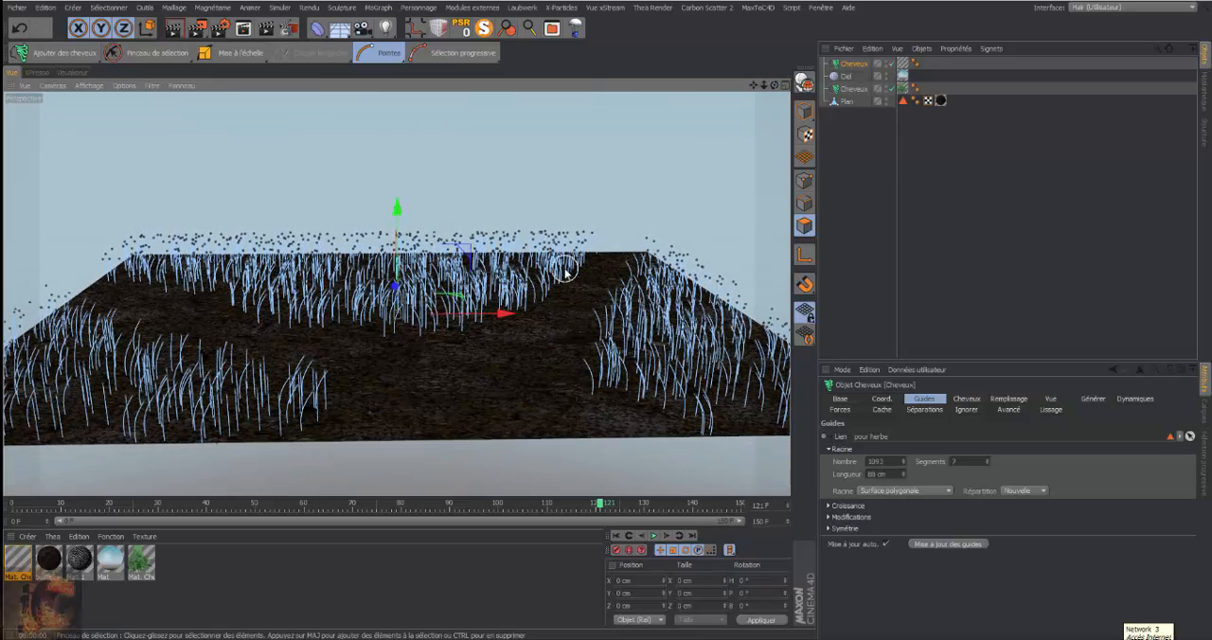
In the sky material's Luminescence gradient, shift the dark and light knots toward the black end
double_click(111, 561)
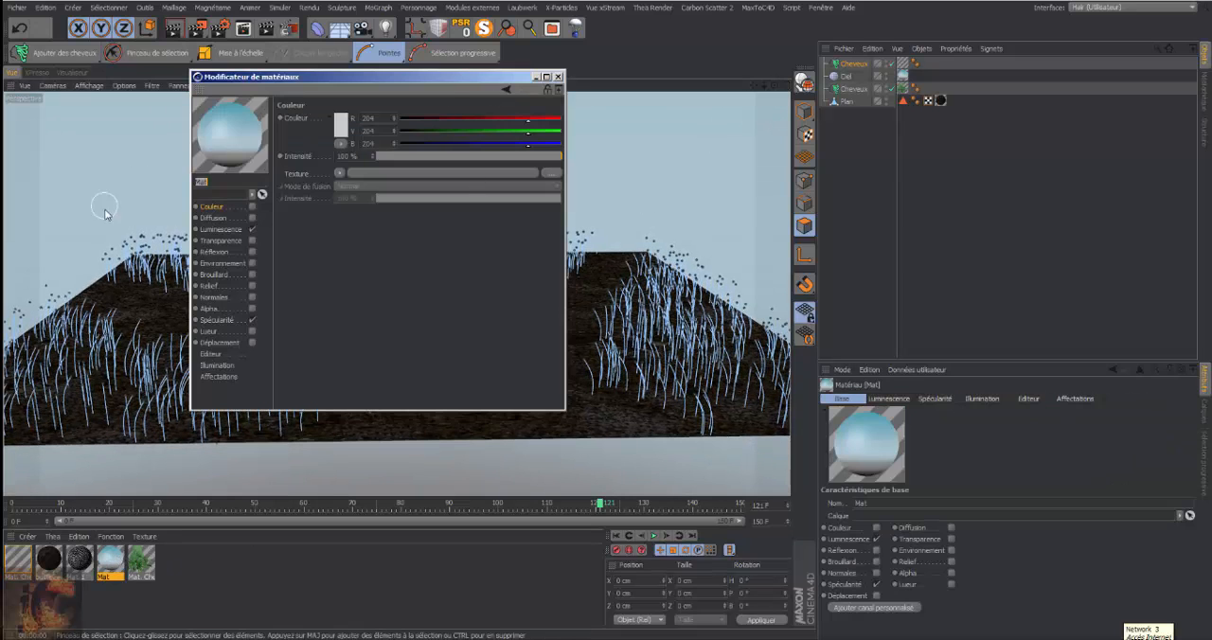
click(220, 229)
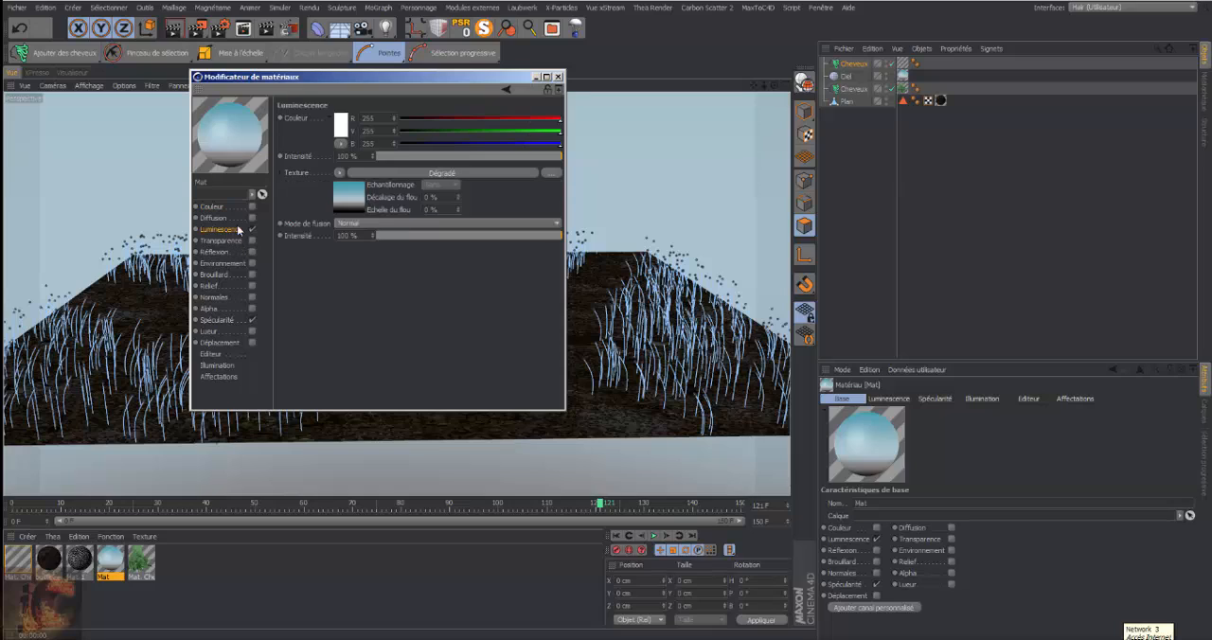
click(349, 196)
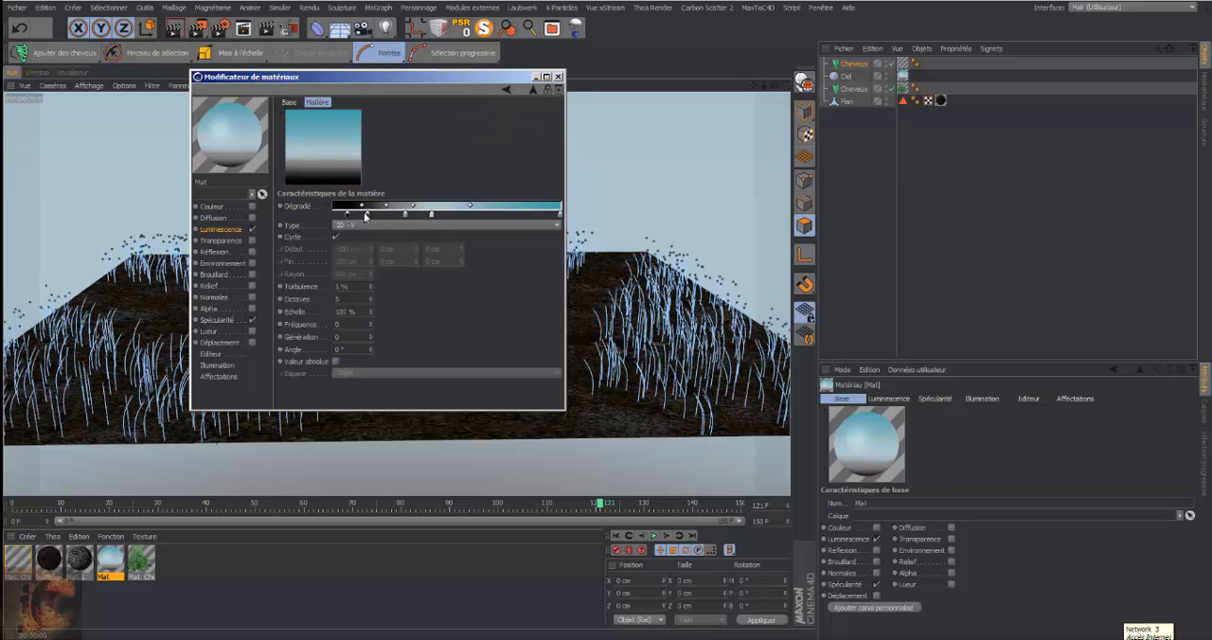
drag(368, 216, 399, 216)
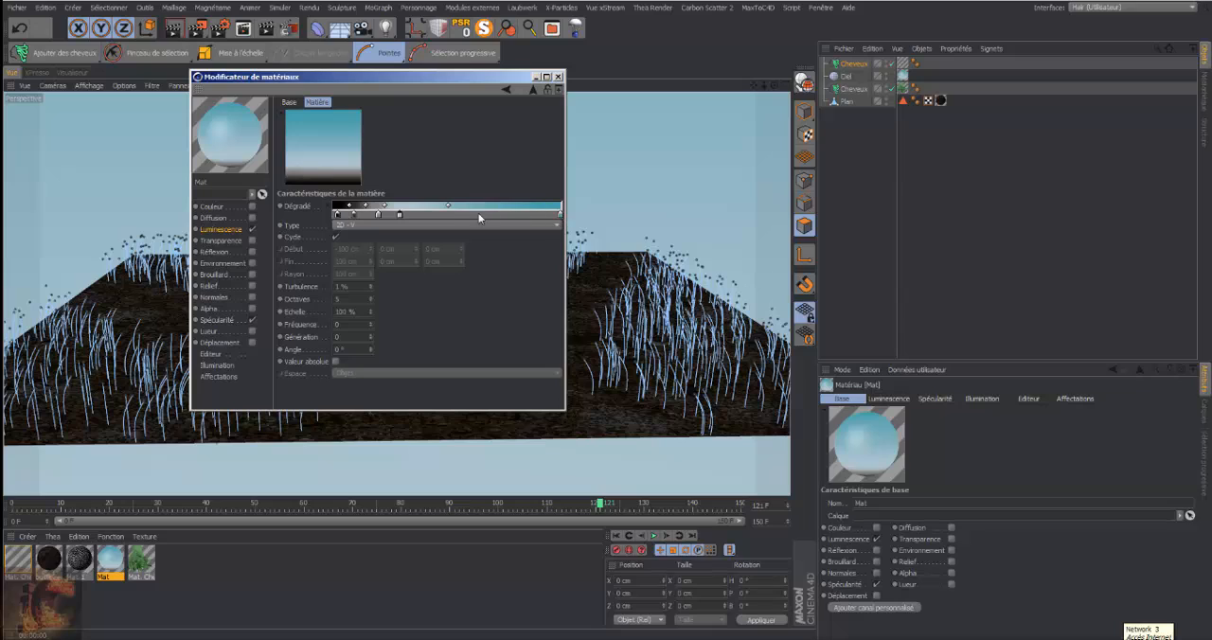
Adjust the blue colour at the end of the sky gradient and test-render a closer view
double_click(559, 216)
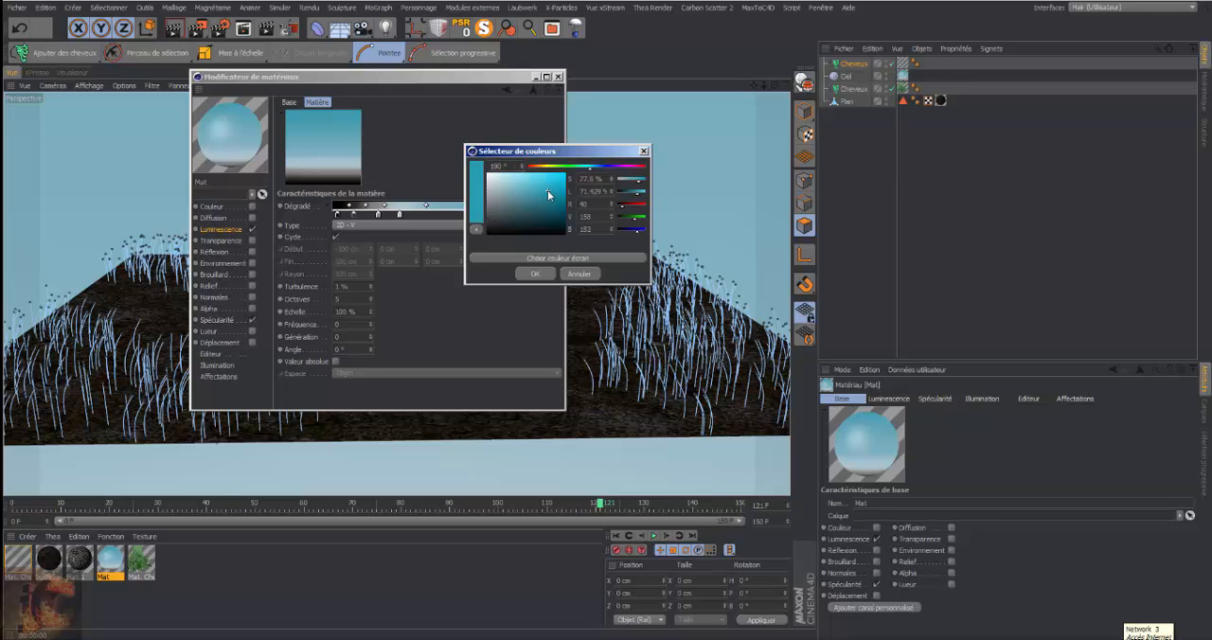
click(550, 194)
click(545, 274)
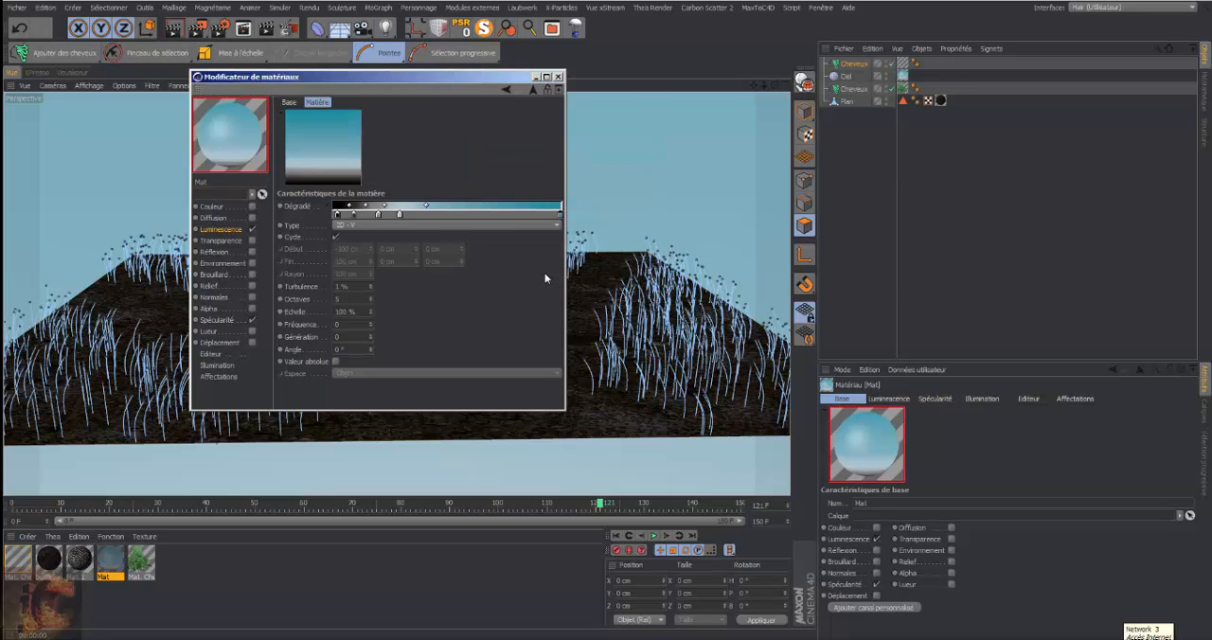
click(558, 77)
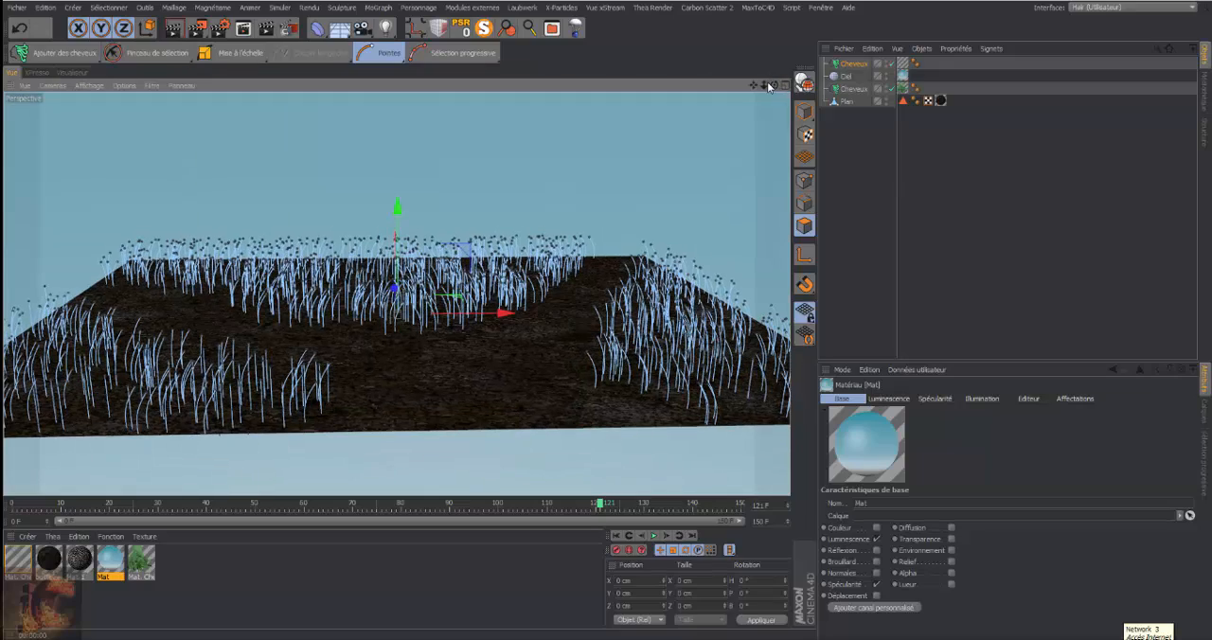
mouse_move(764, 85)
mouse_down()
mouse_move(803, 85)
mouse_move(775, 98)
mouse_up()
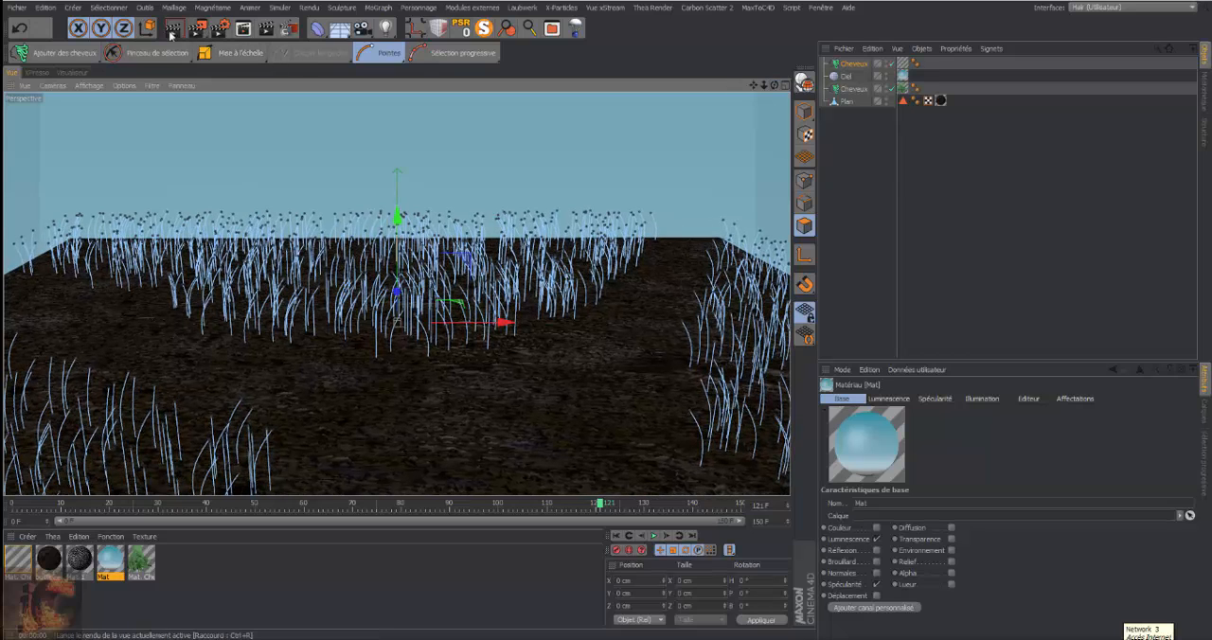
click(172, 32)
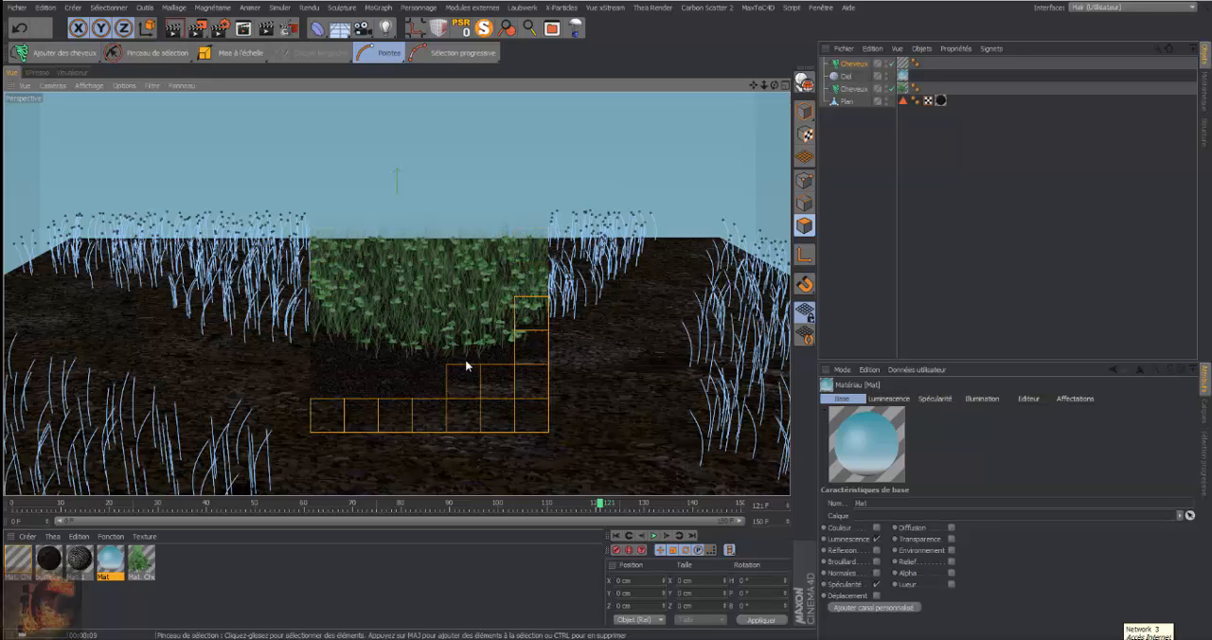
In the grass hair material's Epaisseur channel, double the Pointe thickness
double_click(23, 560)
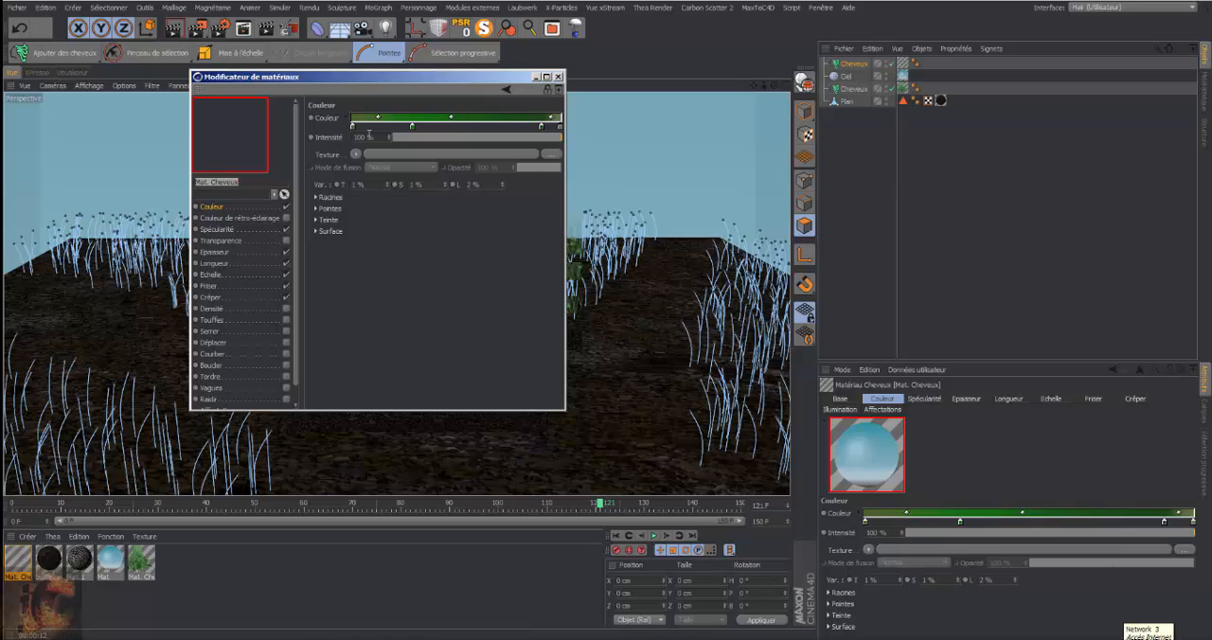
click(214, 252)
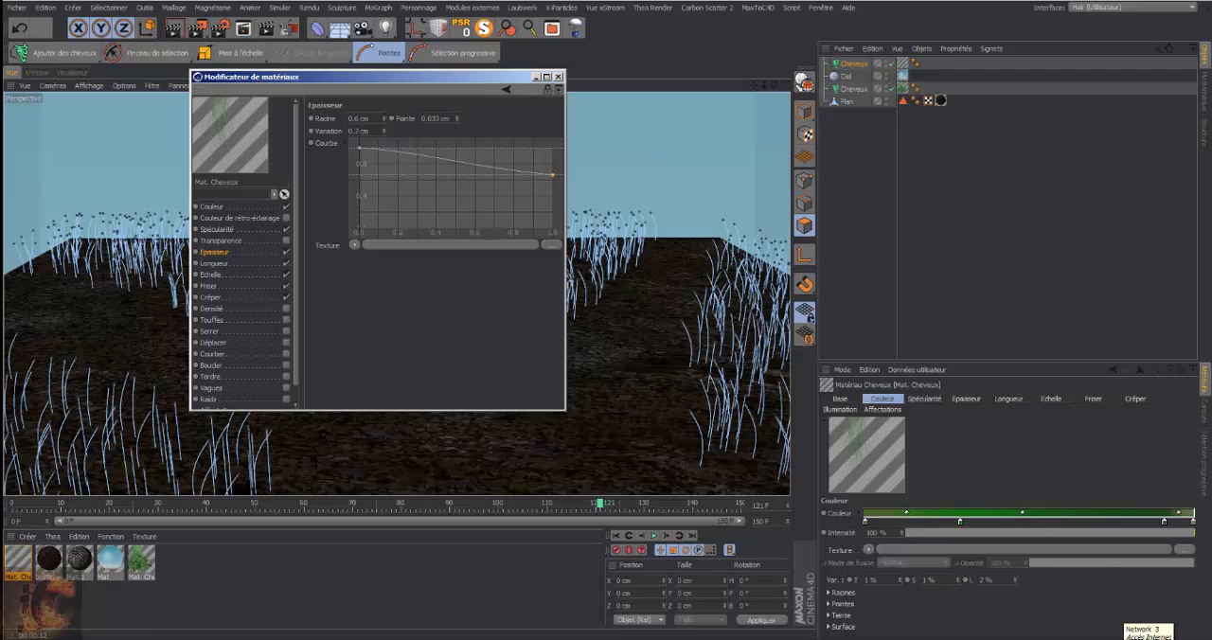
click(457, 116)
text(*2)
key(Return)
click(558, 75)
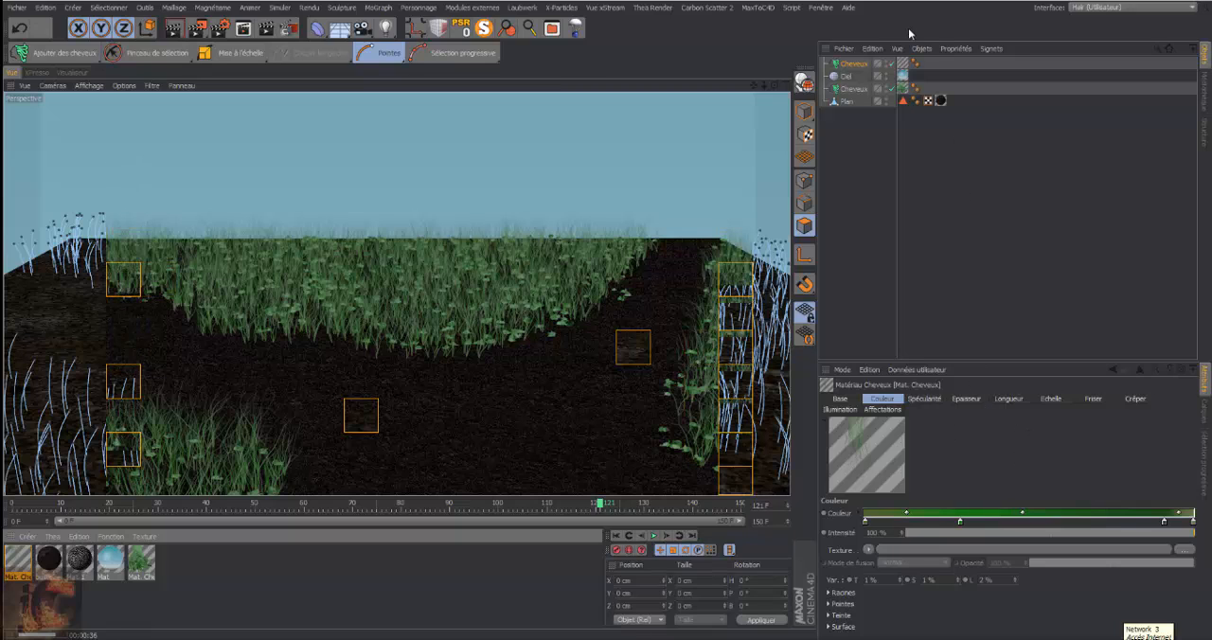
Set the grass object's number of hairs (Nombre) to 8000 and render the view
click(851, 64)
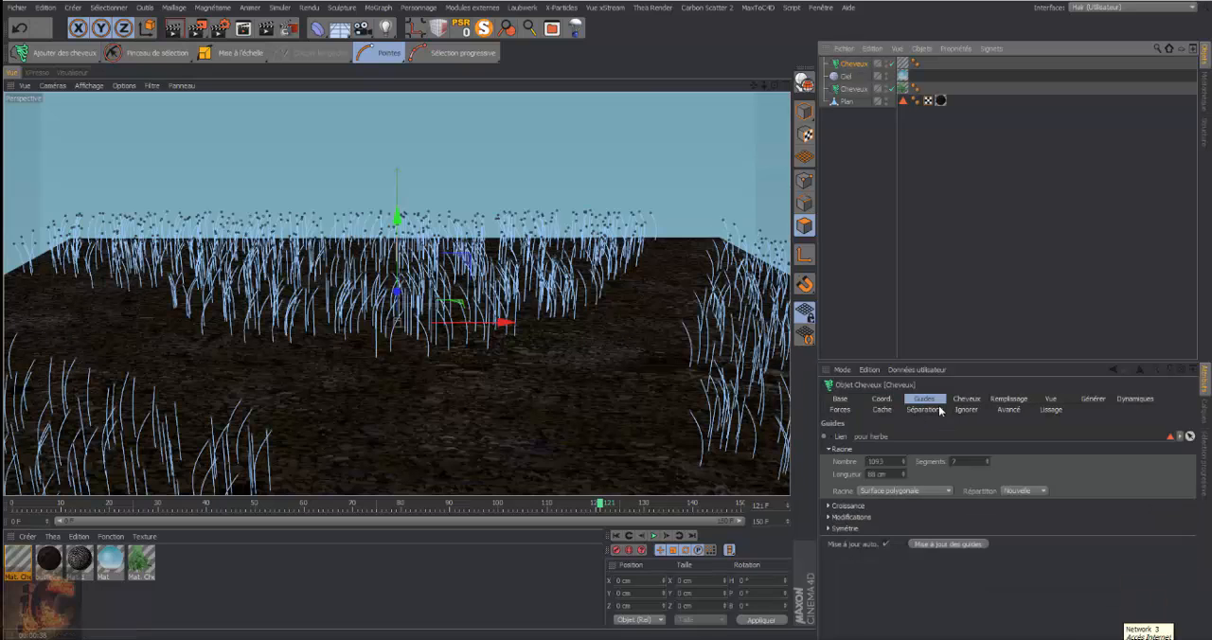
click(960, 399)
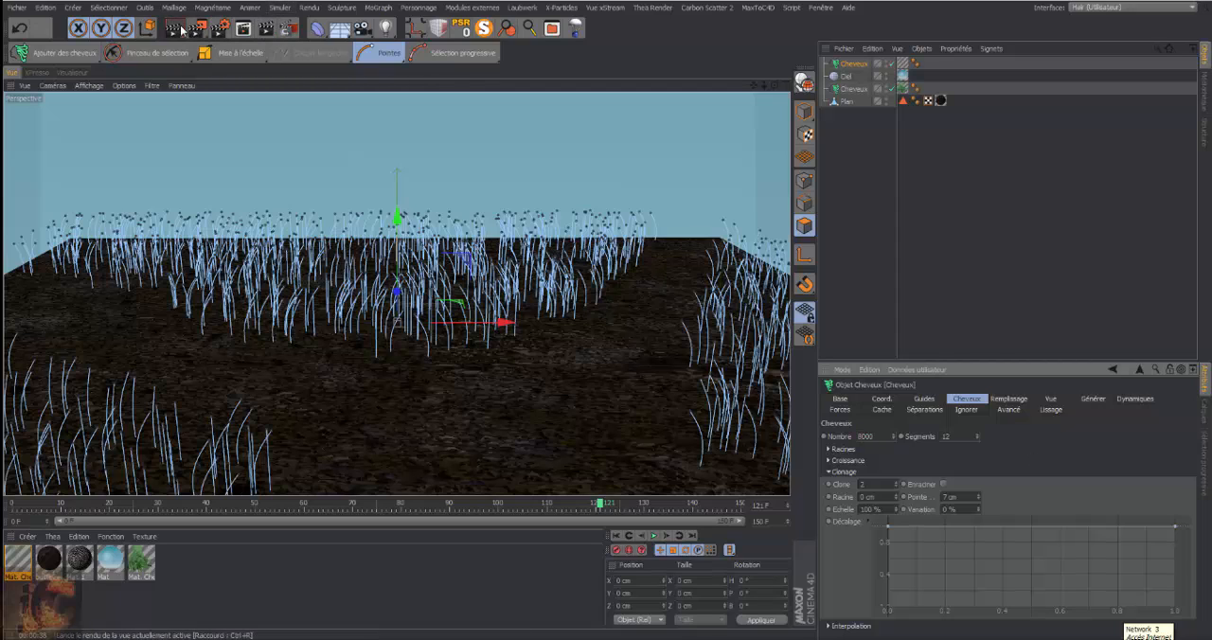
click(181, 29)
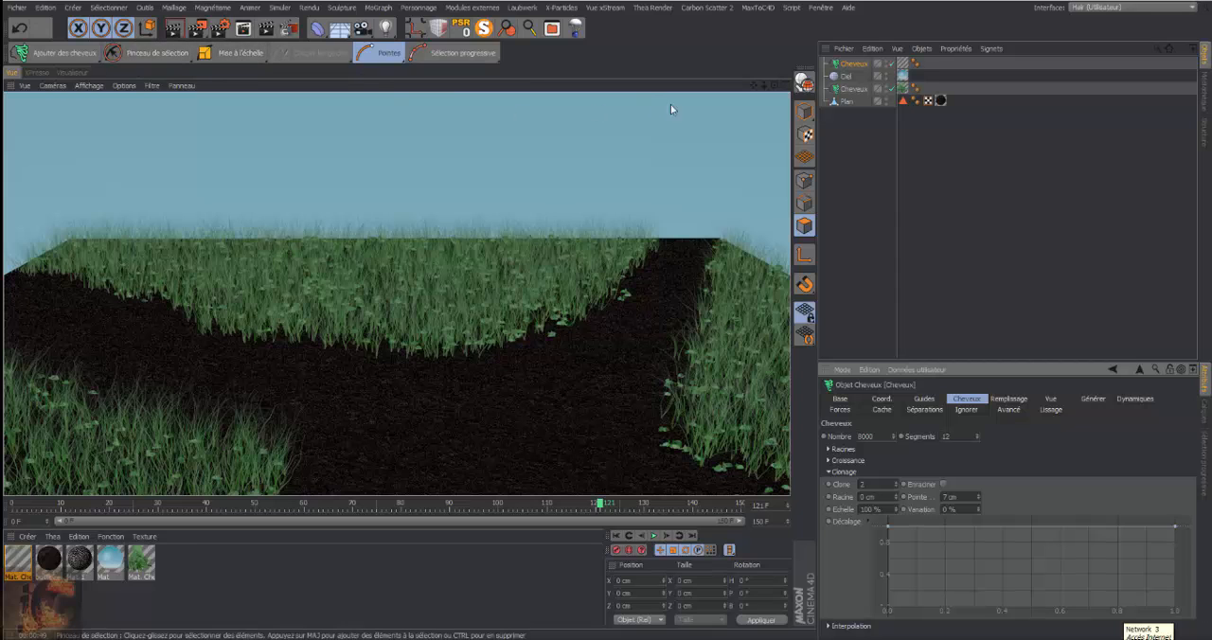
Return to frame 0 and prepare Ajouter des guides for the grass hair object with Nombre 1 and Longueur 43 cm
click(856, 64)
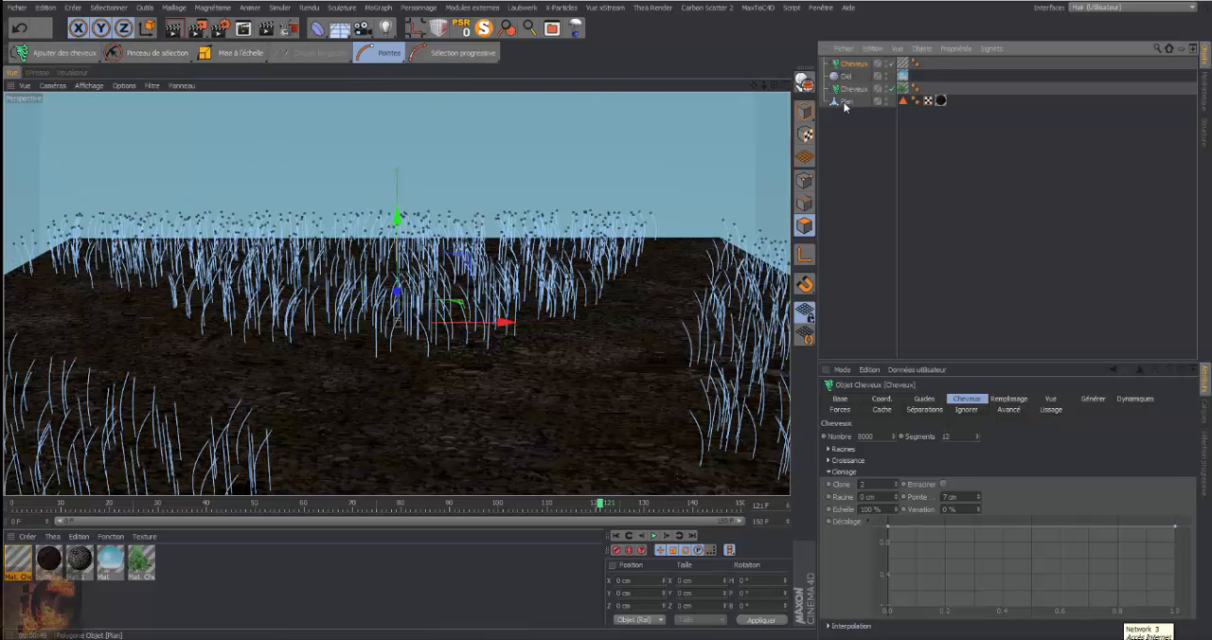
click(616, 536)
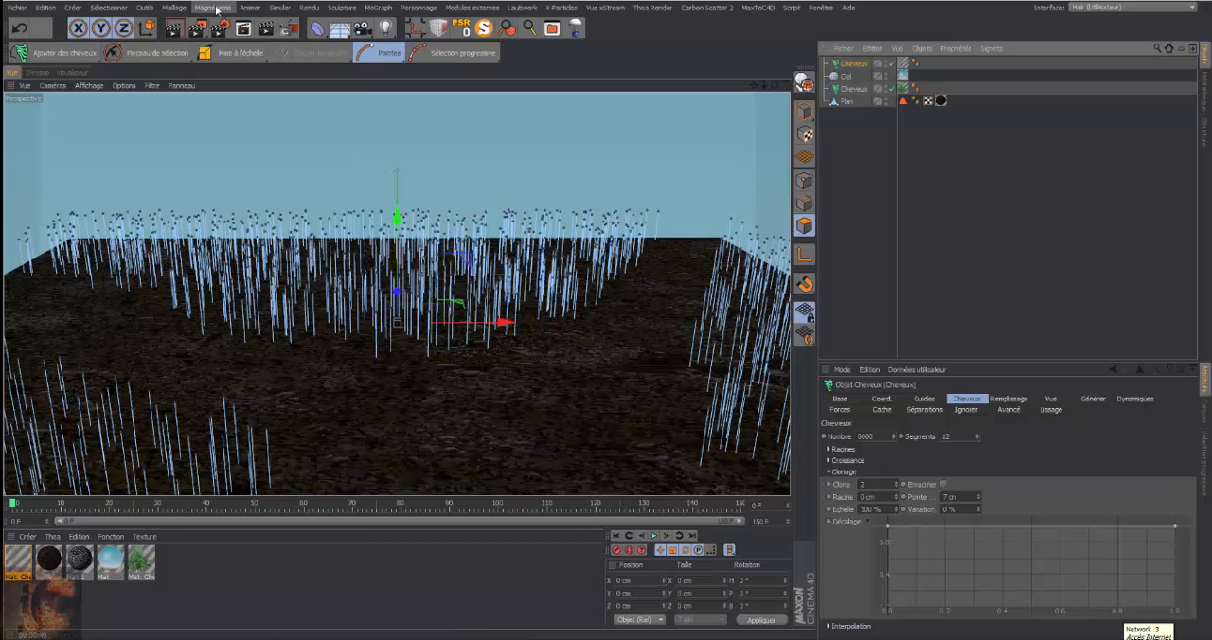
click(188, 56)
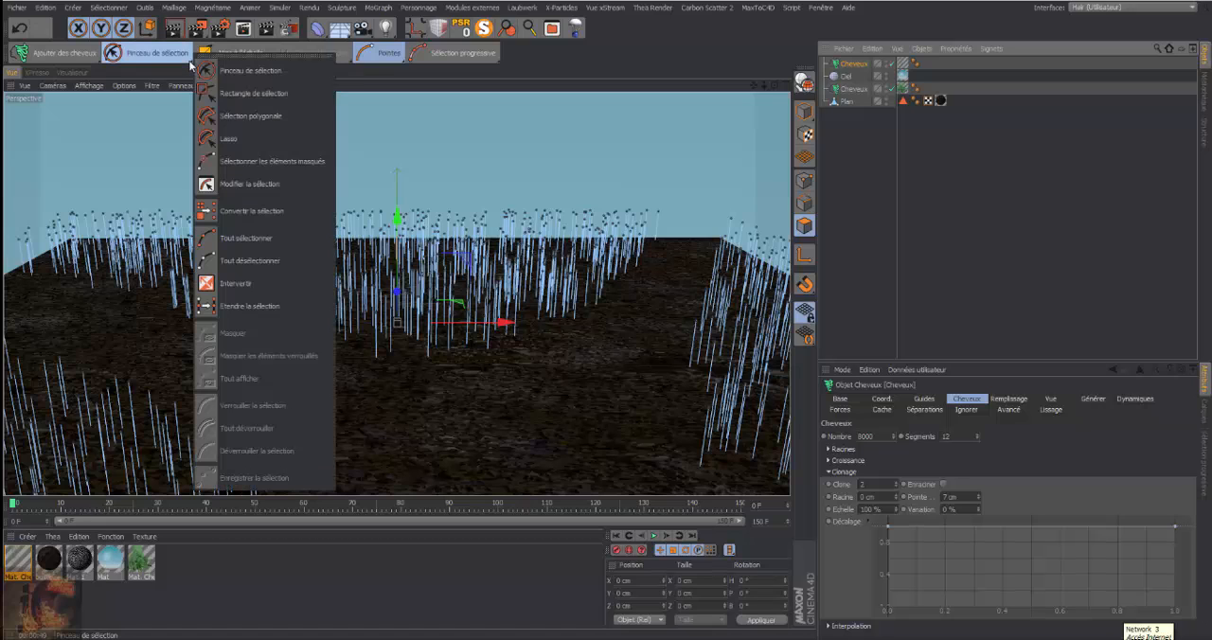
click(190, 65)
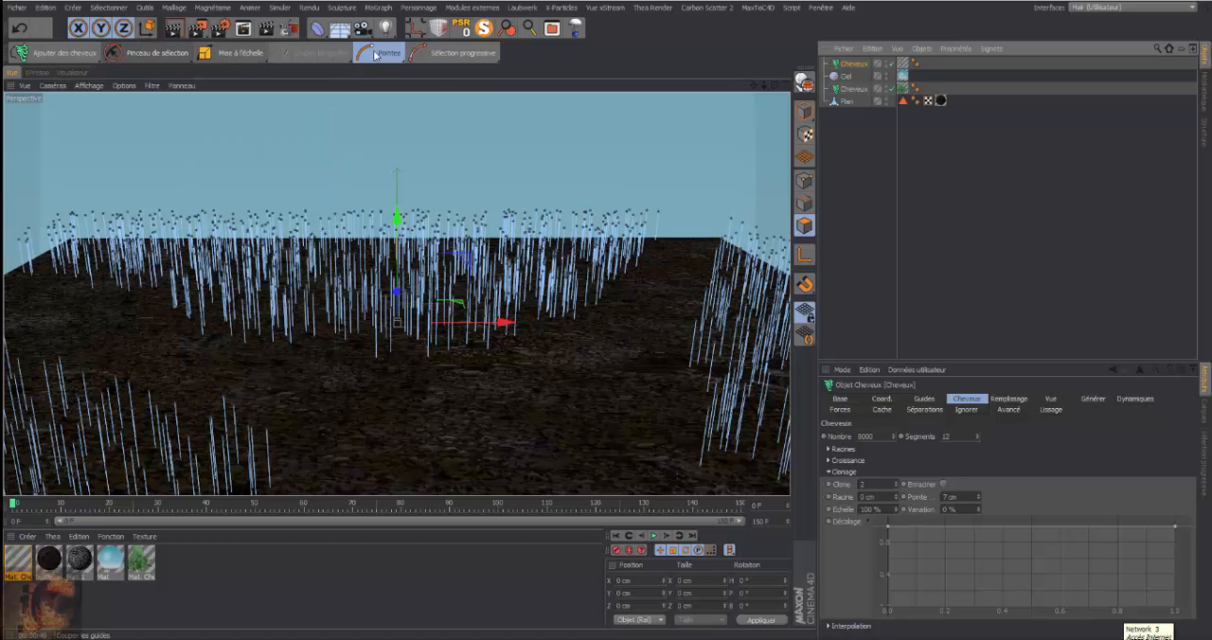
click(265, 61)
click(305, 309)
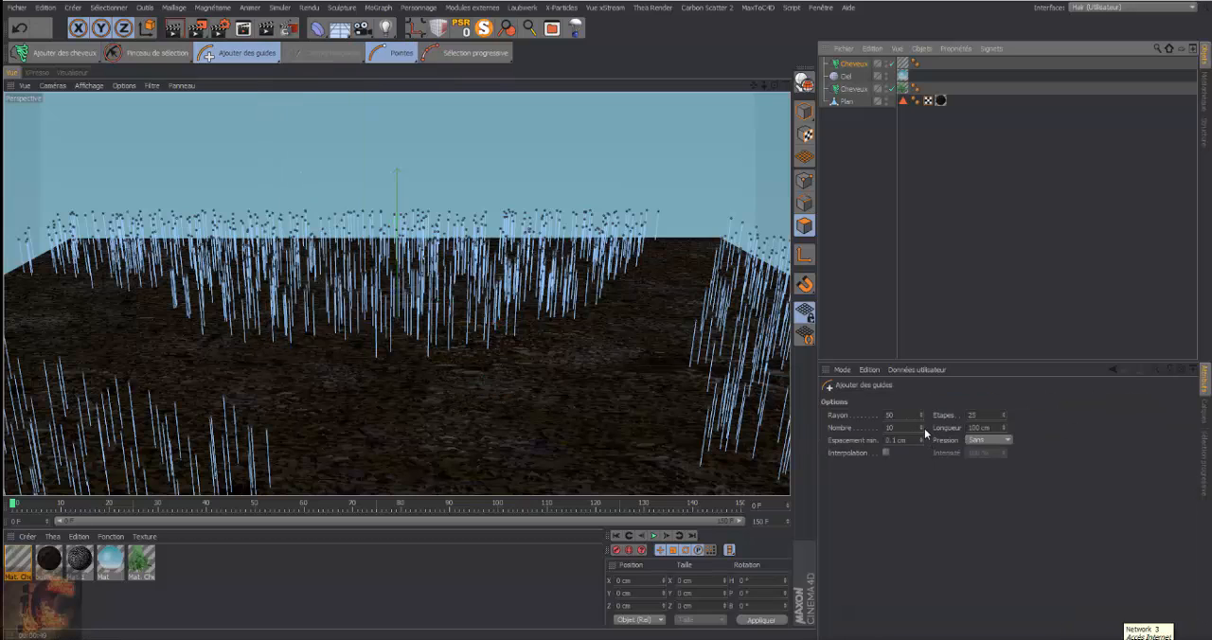
click(922, 431)
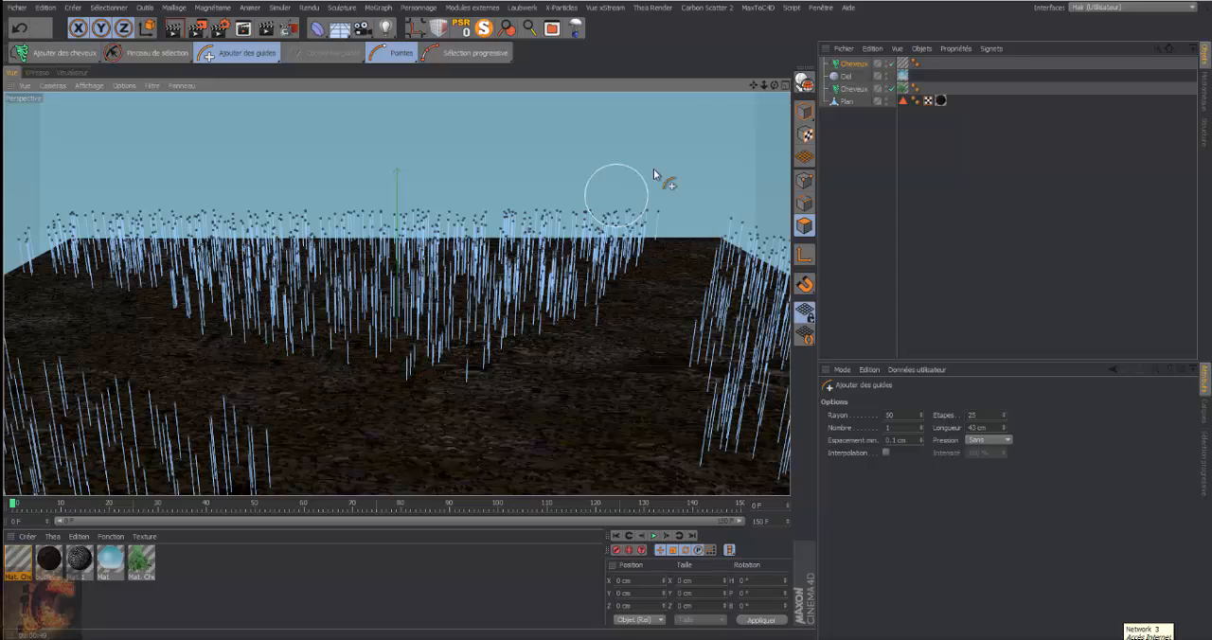
Scatter single 43 cm guides around the path's edges, and sparse shorter ones with Longueur set to 25 cm
mouse_move(774, 86)
mouse_down()
mouse_move(776, 140)
mouse_move(802, 167)
mouse_up()
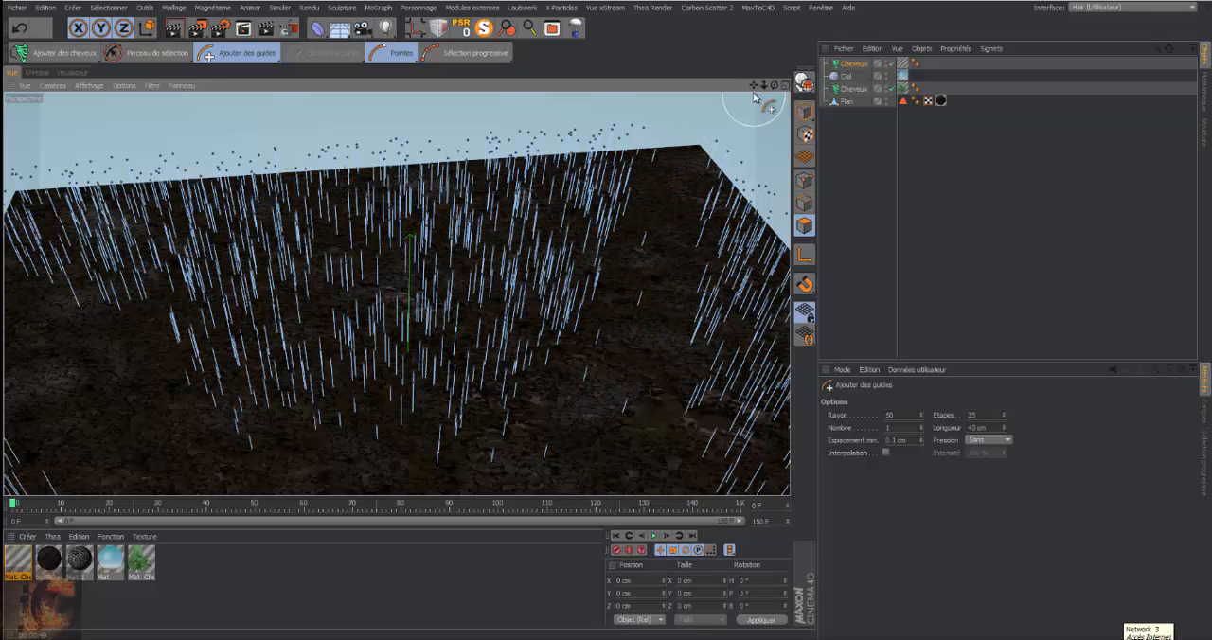
drag(754, 85, 736, 2)
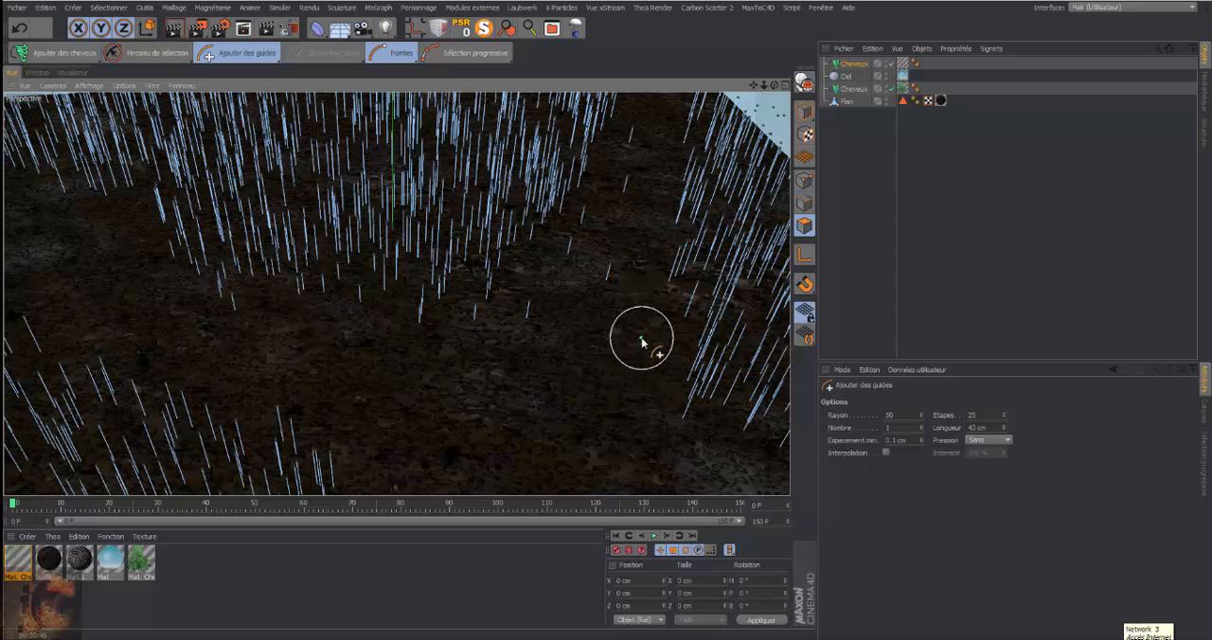
mouse_move(641, 341)
mouse_down()
mouse_move(631, 399)
mouse_move(657, 381)
mouse_move(662, 297)
mouse_move(665, 406)
mouse_move(620, 443)
mouse_up()
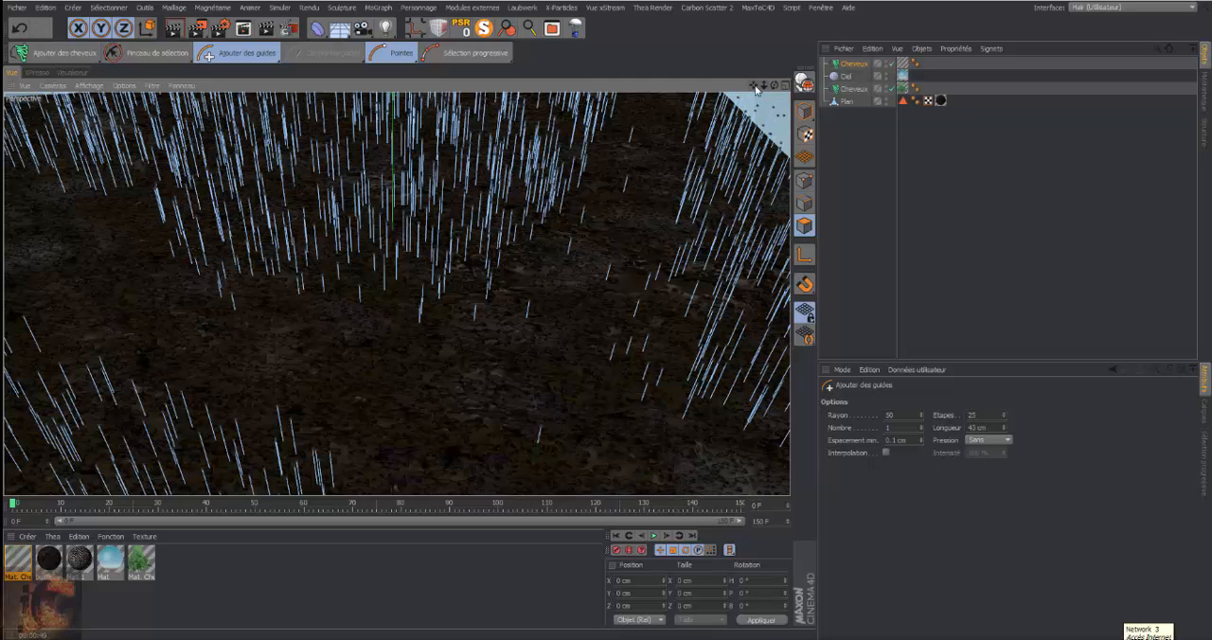
drag(756, 89, 392, 284)
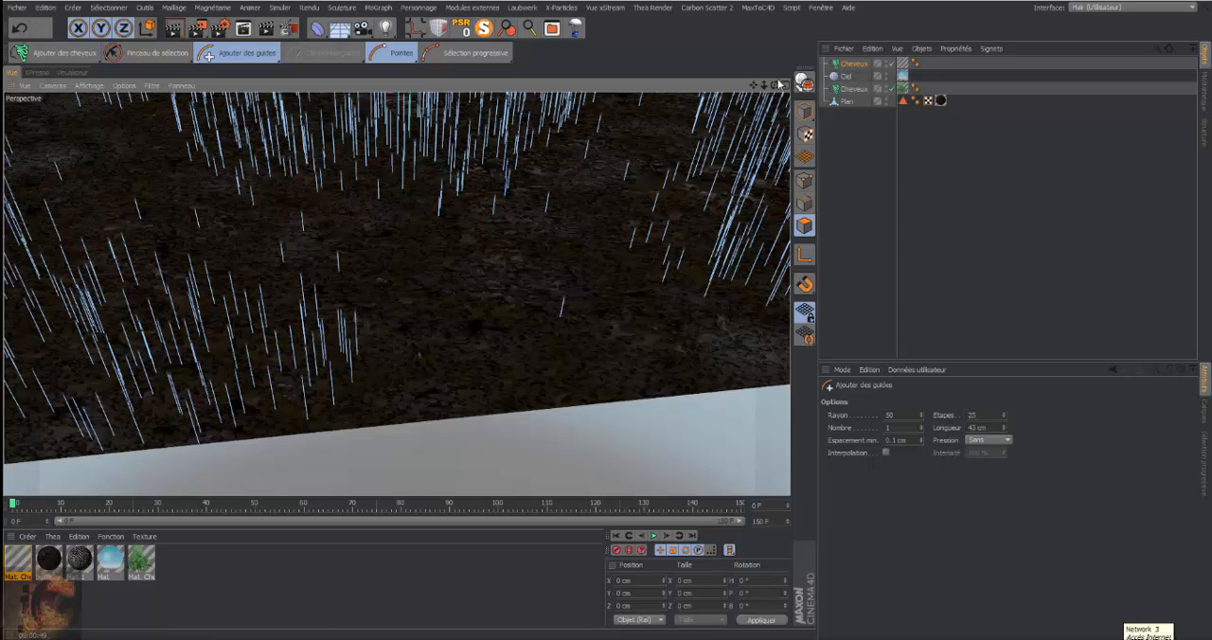
drag(755, 85, 397, 293)
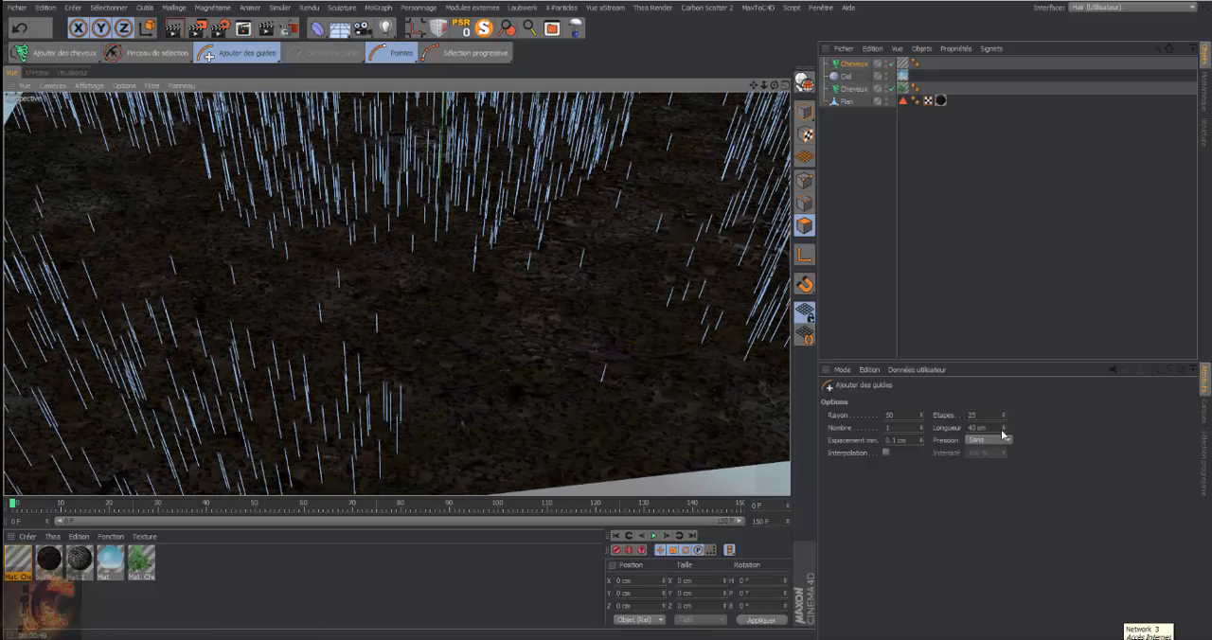
drag(1005, 429, 1005, 450)
mouse_move(775, 86)
mouse_down()
mouse_move(765, 86)
mouse_move(775, 86)
mouse_up()
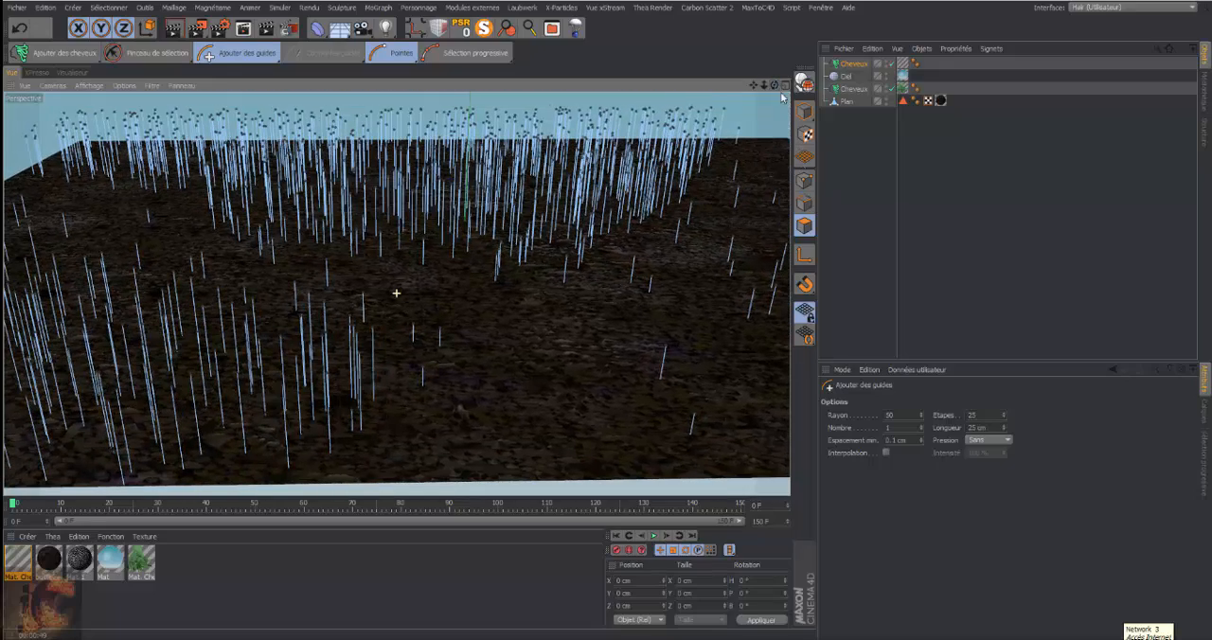
Play the hair simulation, stop it at about frame 131, and test-render the view
click(654, 536)
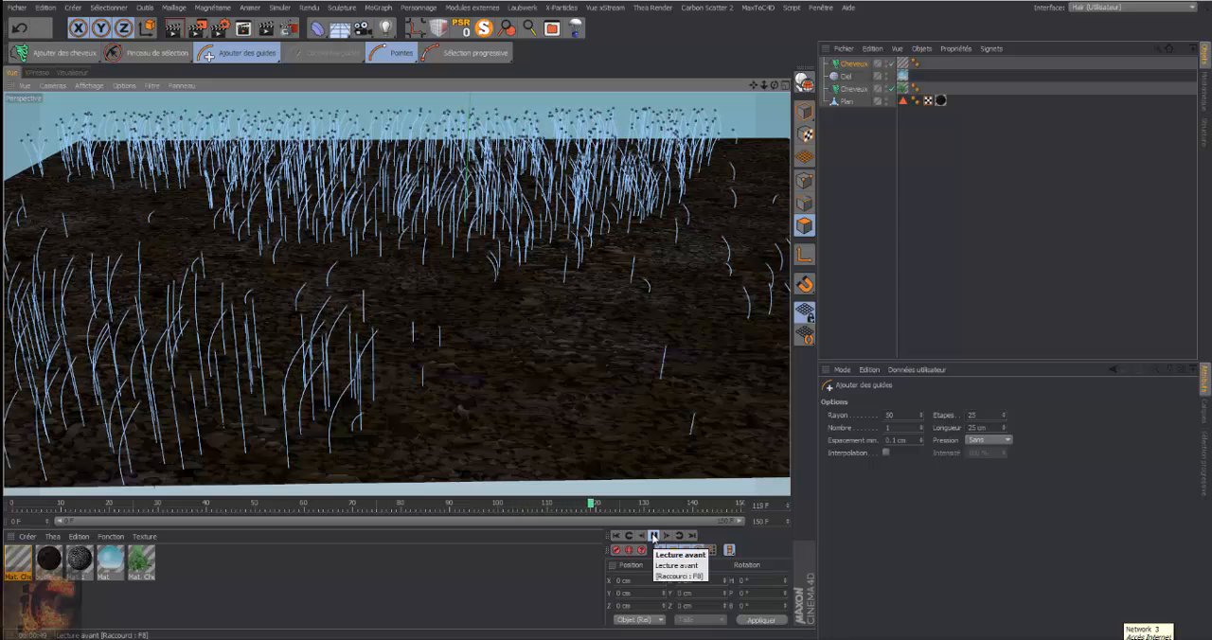
click(654, 536)
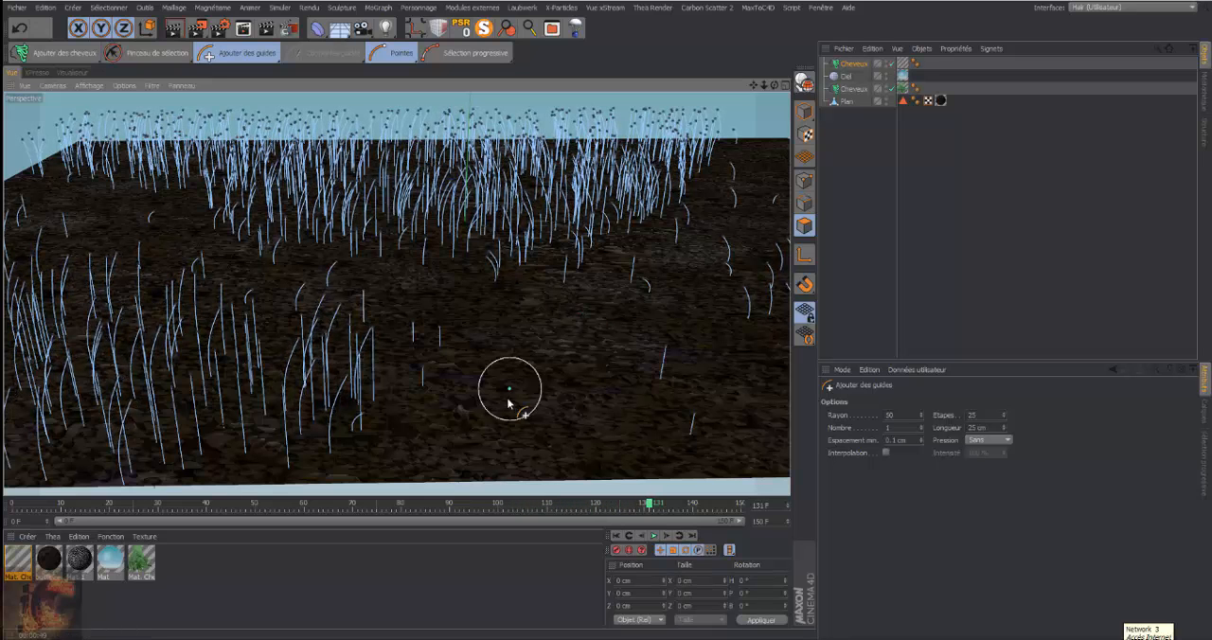
click(174, 29)
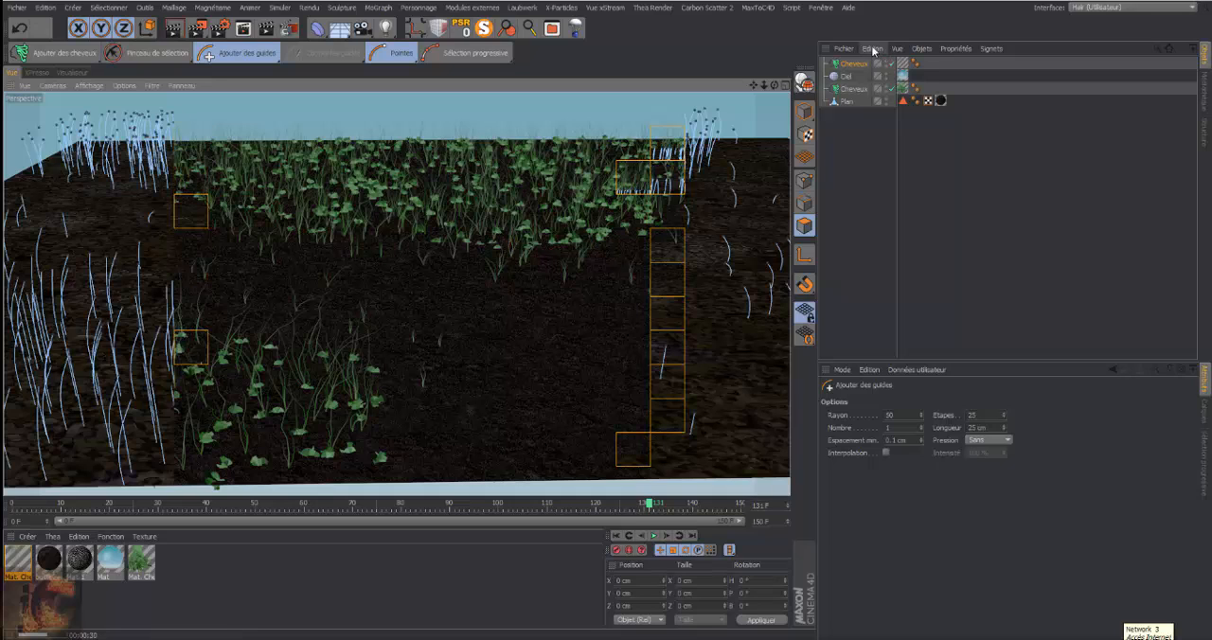
Try the Surface polygonale root option on the grass guides and undo the root changes
click(856, 64)
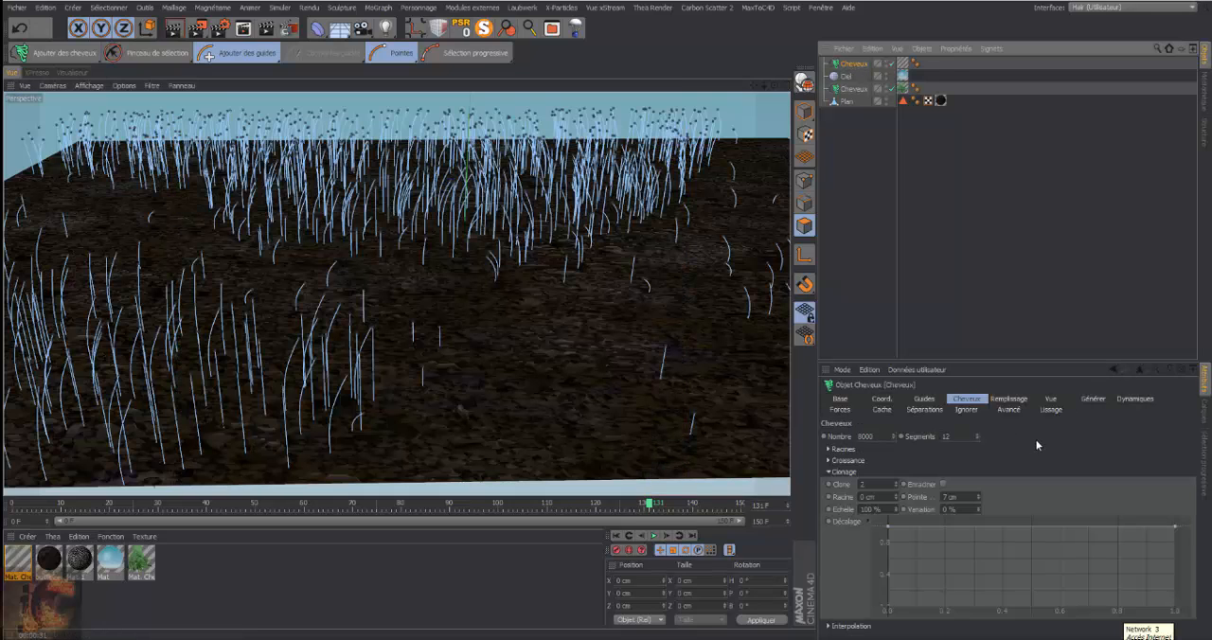
click(934, 400)
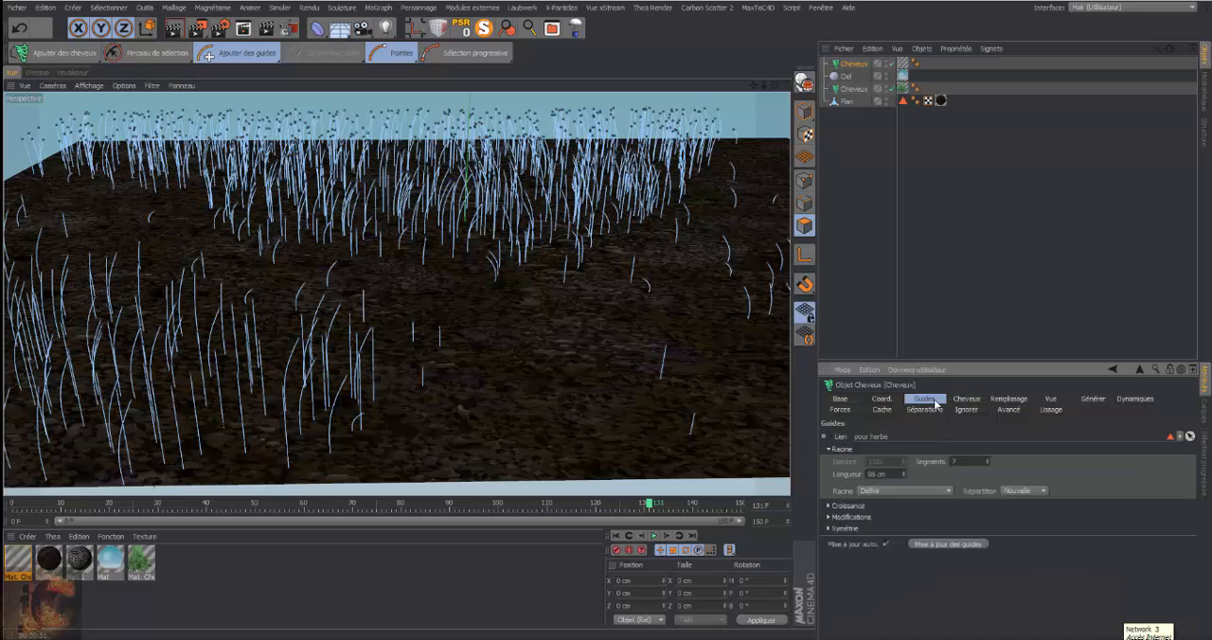
click(950, 492)
click(933, 512)
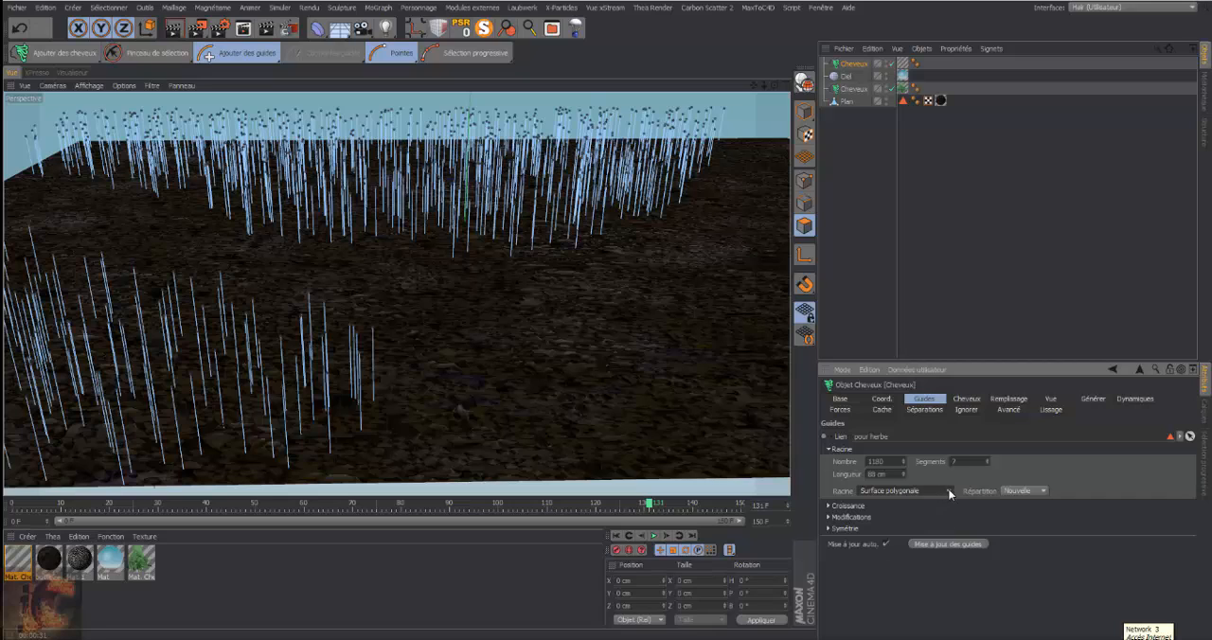
click(950, 492)
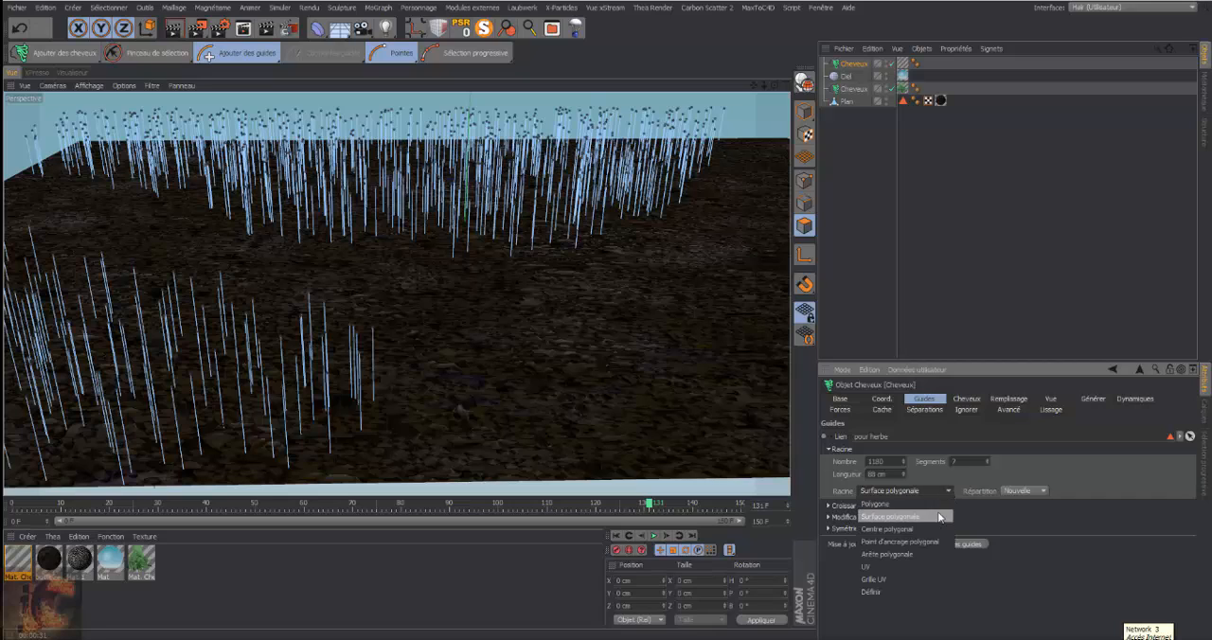
click(930, 592)
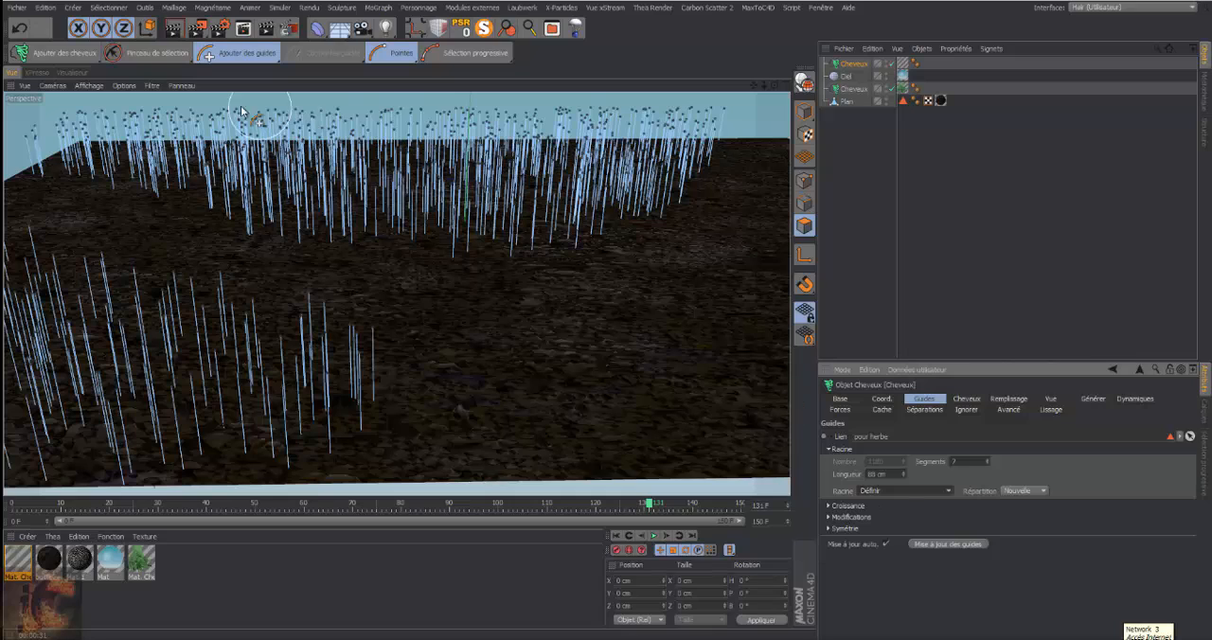
click(19, 32)
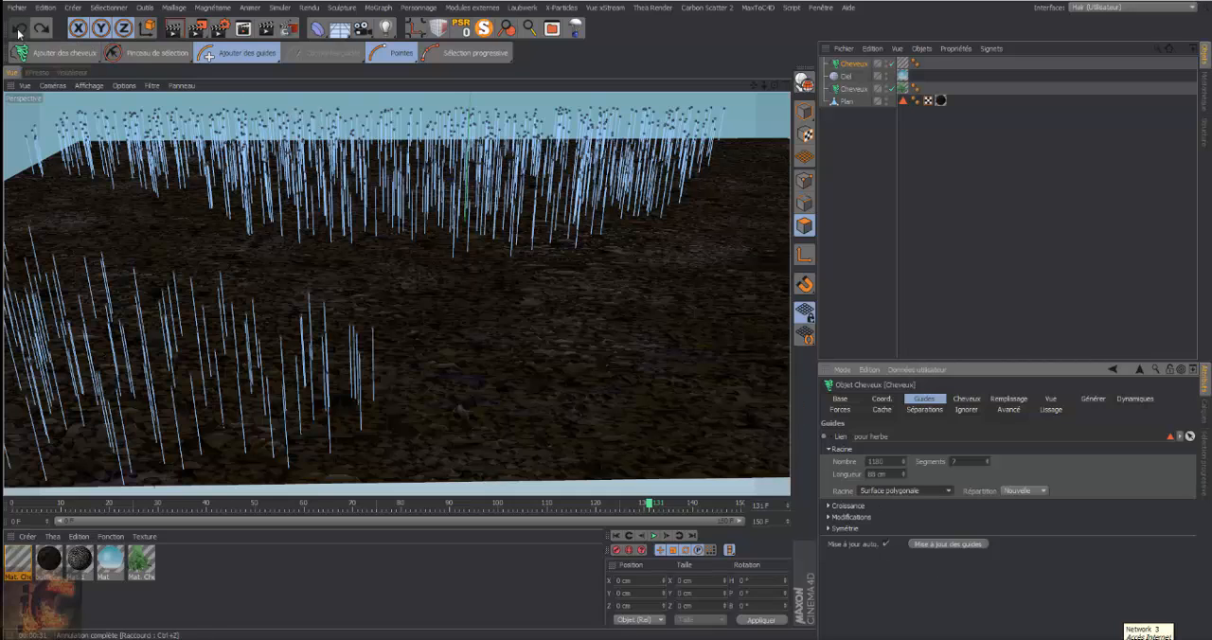
click(19, 31)
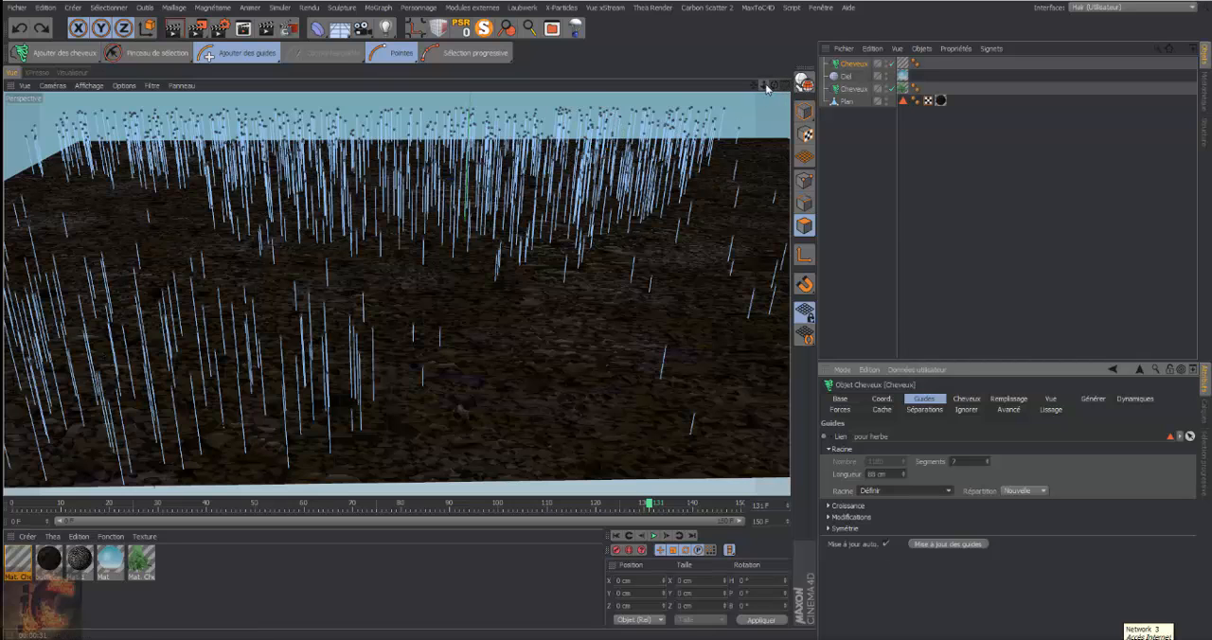
In the grass hair object's Clonage settings, set Pointe to 4 cm
drag(773, 87, 769, 87)
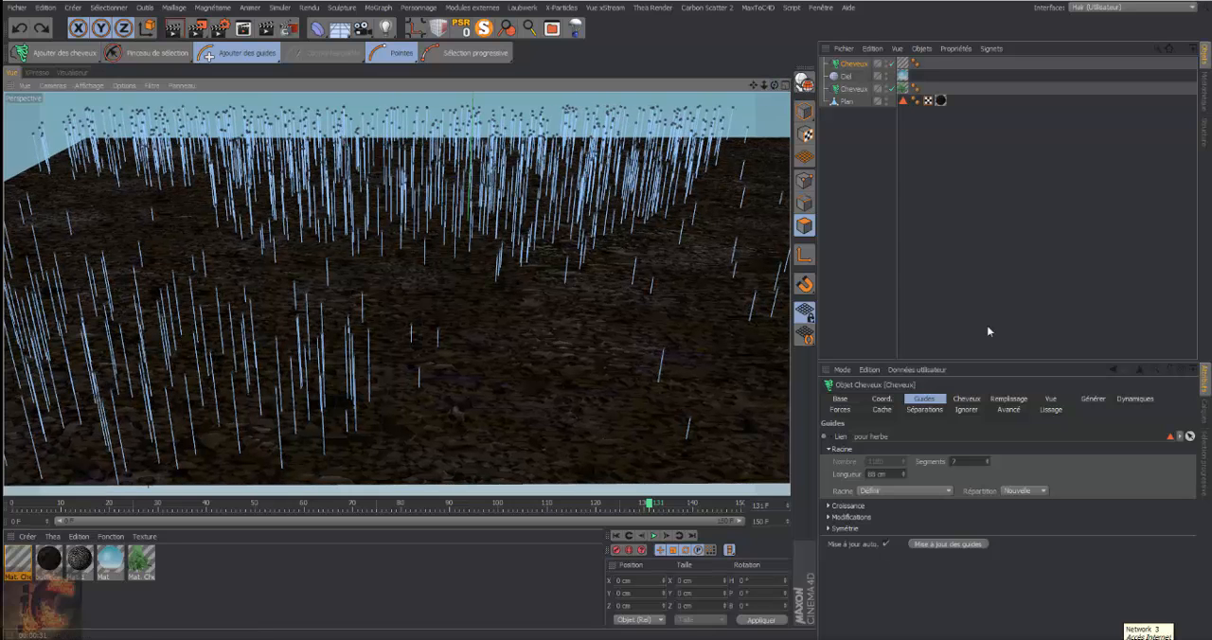
click(967, 400)
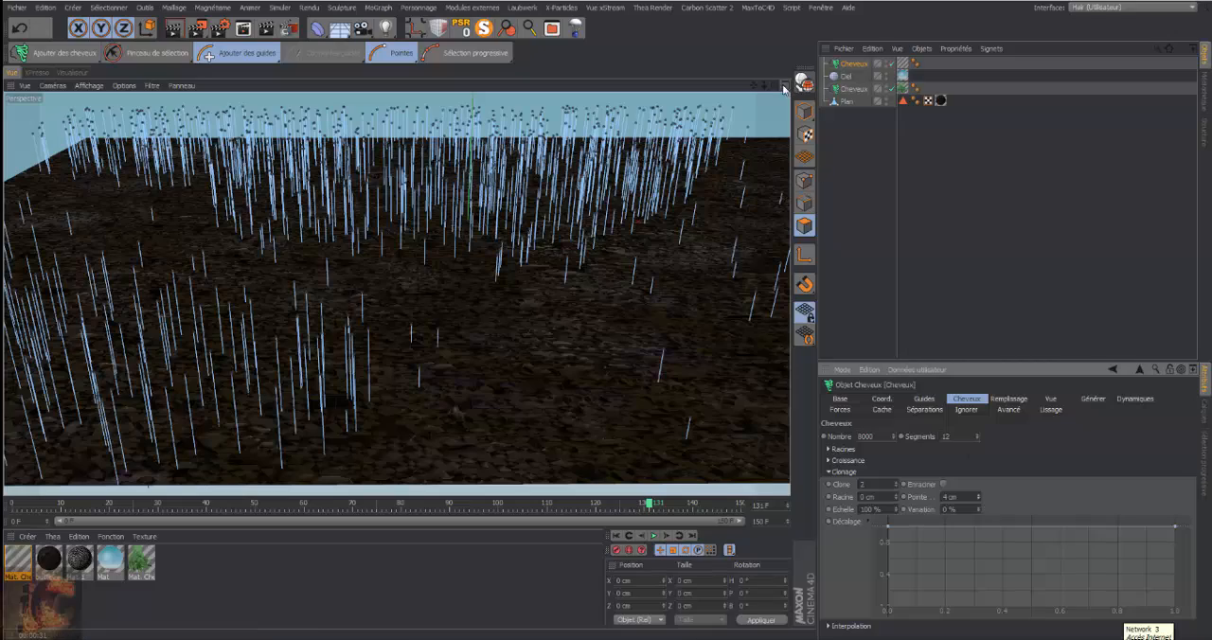
Using Ajouter des guides with Nombre 30 and Longueur 49 cm, paint denser guides over the grass areas on each side of the path
mouse_move(763, 86)
mouse_down()
mouse_move(395, 294)
mouse_move(774, 86)
mouse_up()
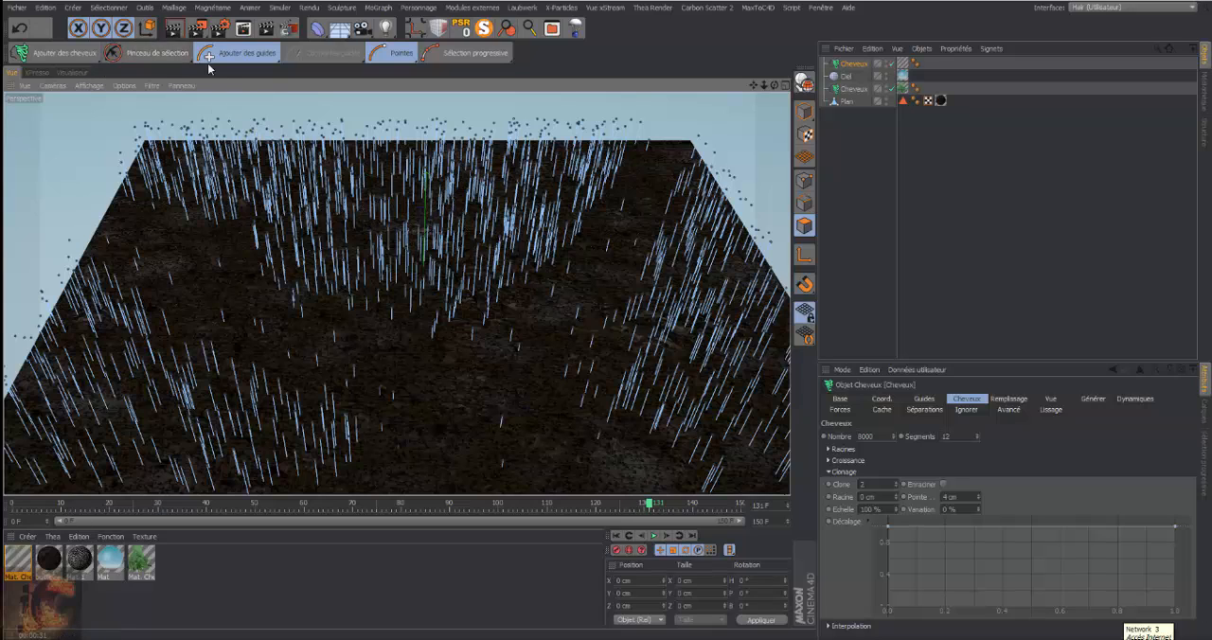
click(280, 63)
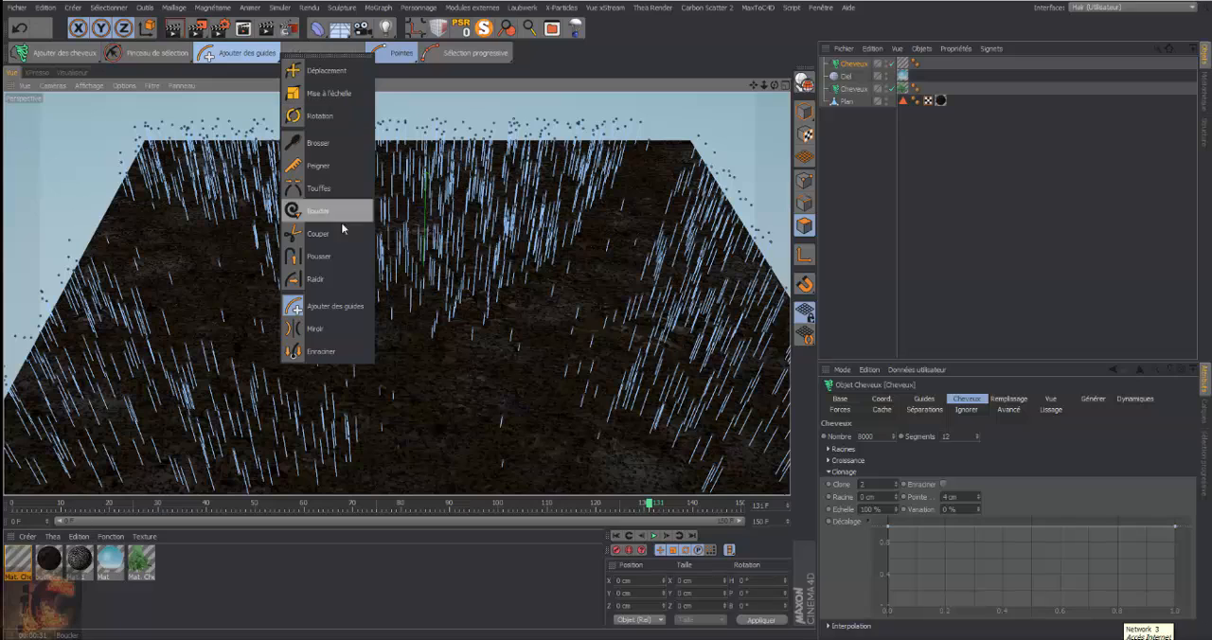
click(346, 307)
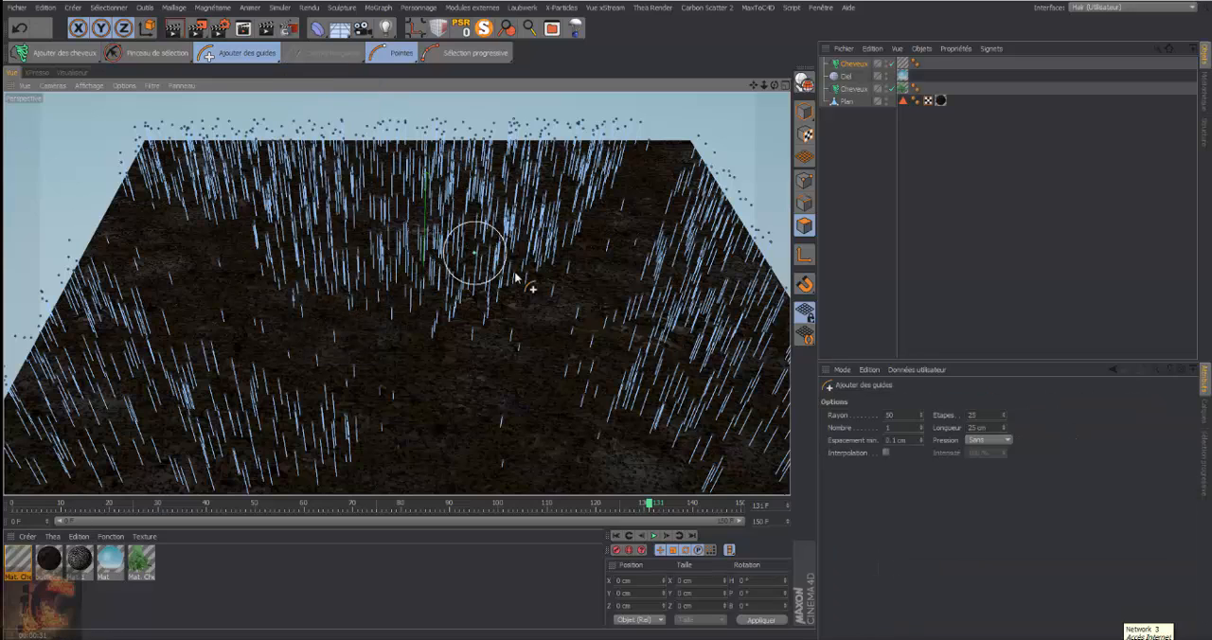
click(921, 426)
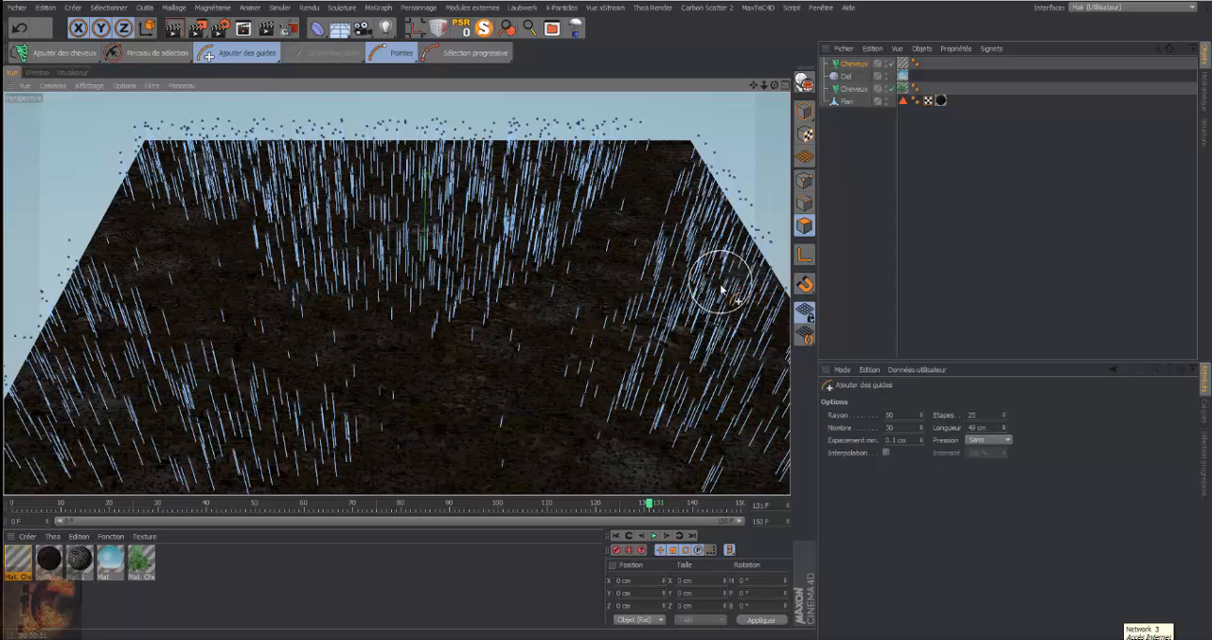
drag(717, 372, 783, 402)
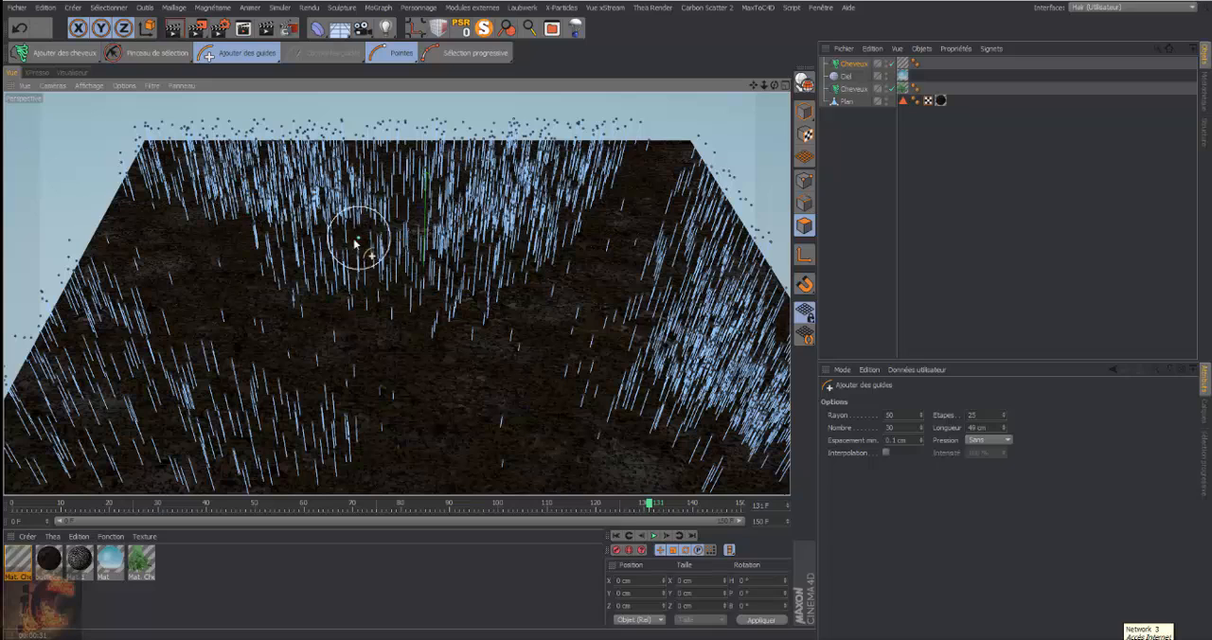
mouse_move(155, 427)
mouse_down()
mouse_move(152, 345)
mouse_move(181, 427)
mouse_move(81, 460)
mouse_move(176, 446)
mouse_up()
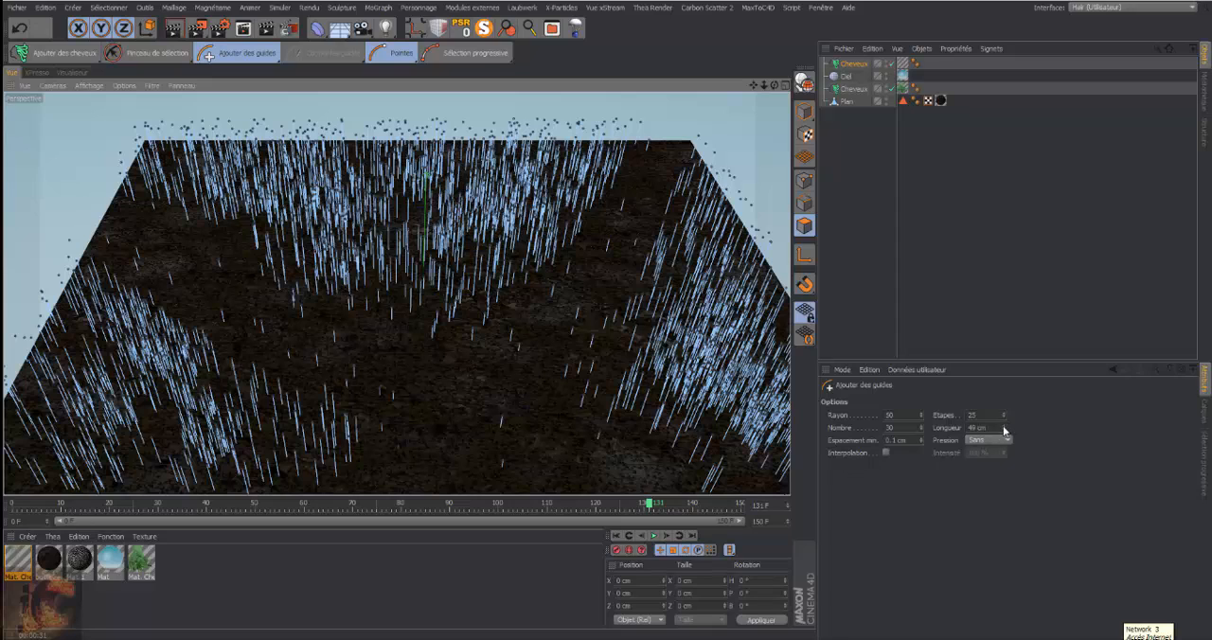
Thicken the grass areas with guides at Longueur 65 cm, and fill the near-left area at Longueur 76 cm
drag(1003, 427, 1003, 417)
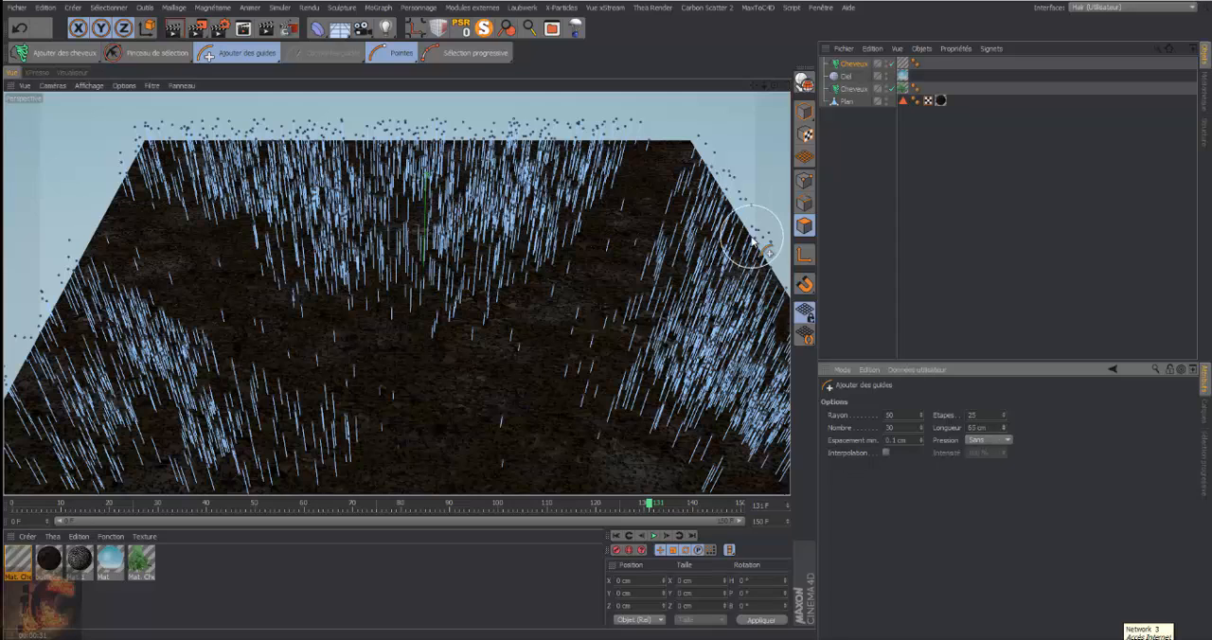
mouse_move(698, 218)
mouse_down()
mouse_move(693, 272)
mouse_move(767, 380)
mouse_move(712, 428)
mouse_move(748, 477)
mouse_up()
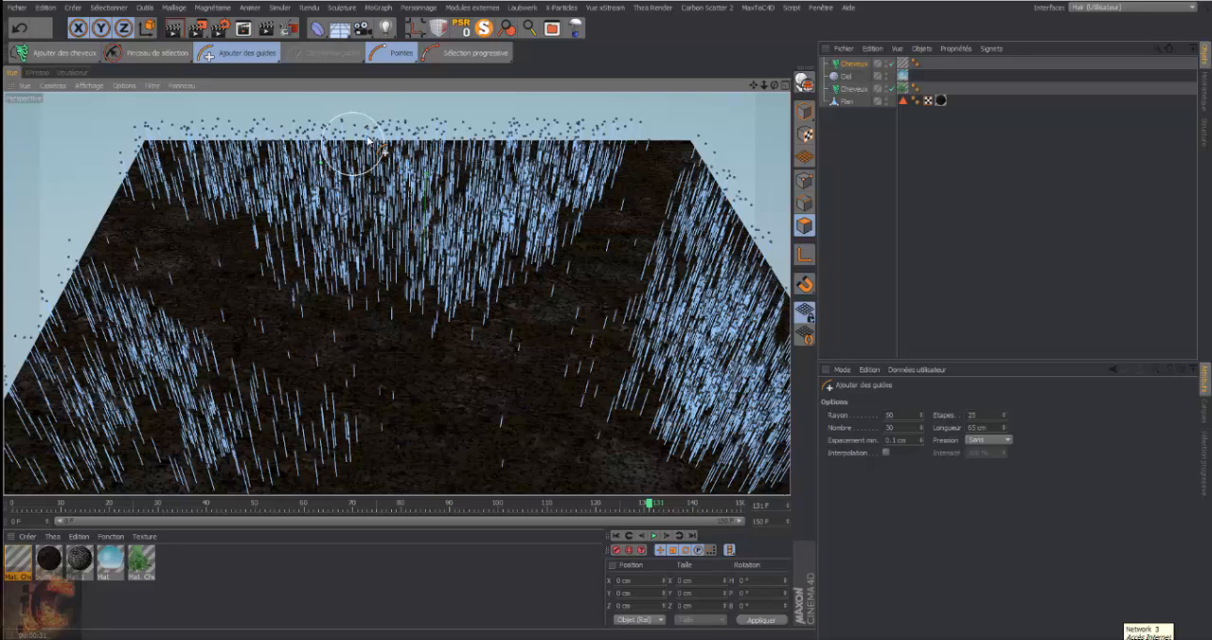
mouse_move(66, 272)
mouse_down()
mouse_move(81, 327)
mouse_move(54, 335)
mouse_move(154, 427)
mouse_move(194, 445)
mouse_up()
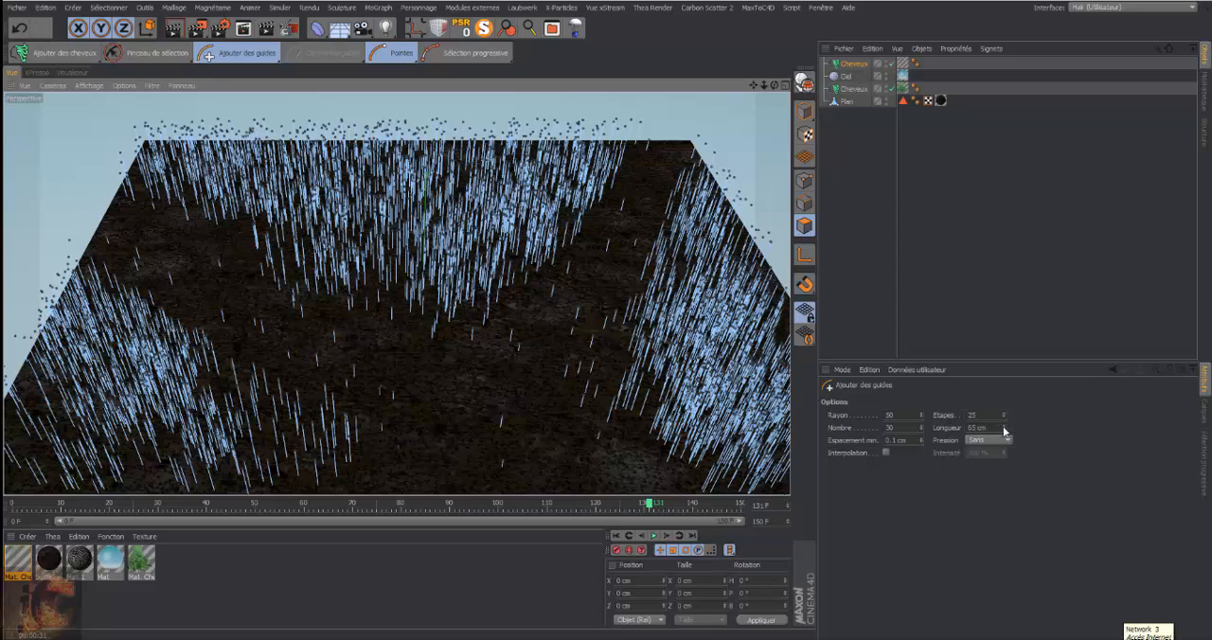
drag(1003, 429, 1005, 417)
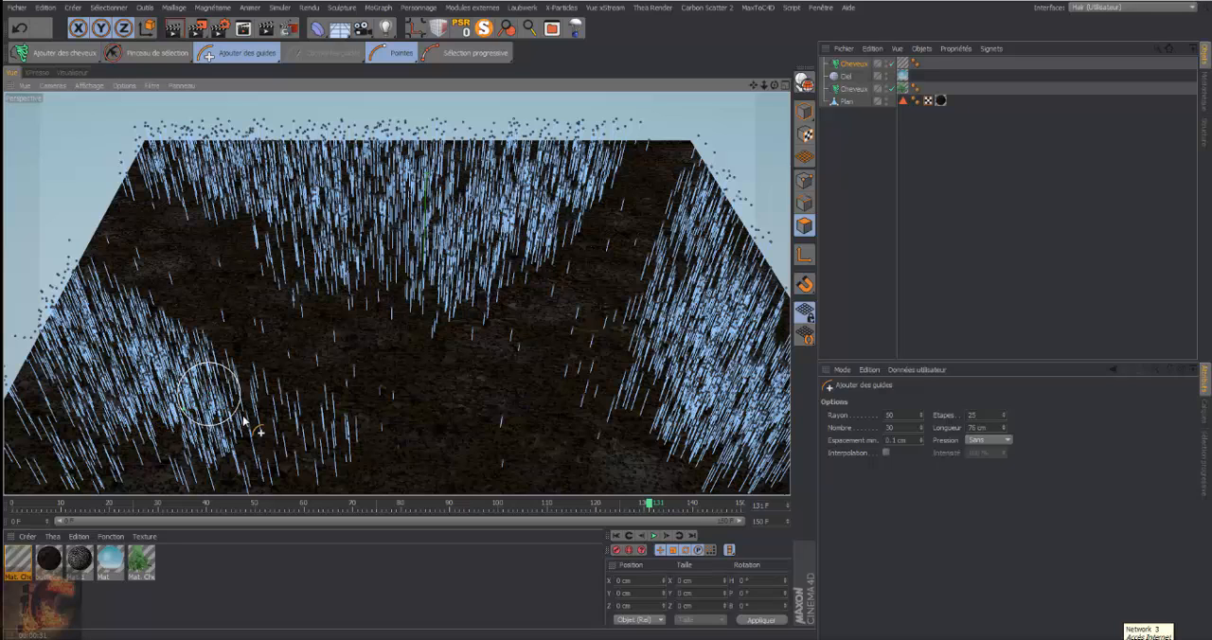
mouse_move(287, 437)
mouse_down()
mouse_move(223, 455)
mouse_move(142, 452)
mouse_move(65, 441)
mouse_move(57, 413)
mouse_move(39, 409)
mouse_move(29, 470)
mouse_move(103, 490)
mouse_up()
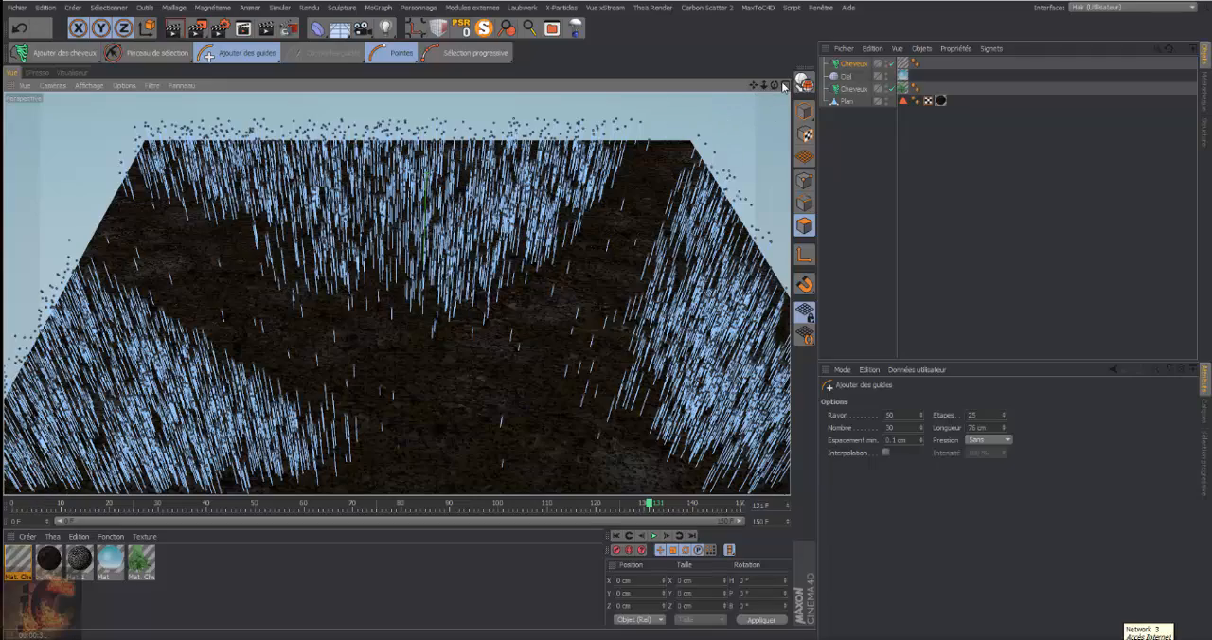
Paint additional guides at Longueur 76 cm over the central grass area at the back of the plane
drag(774, 86, 568, 97)
mouse_move(555, 441)
mouse_down()
mouse_move(473, 311)
mouse_move(460, 392)
mouse_move(428, 230)
mouse_move(437, 192)
mouse_move(406, 156)
mouse_move(395, 171)
mouse_move(425, 331)
mouse_up()
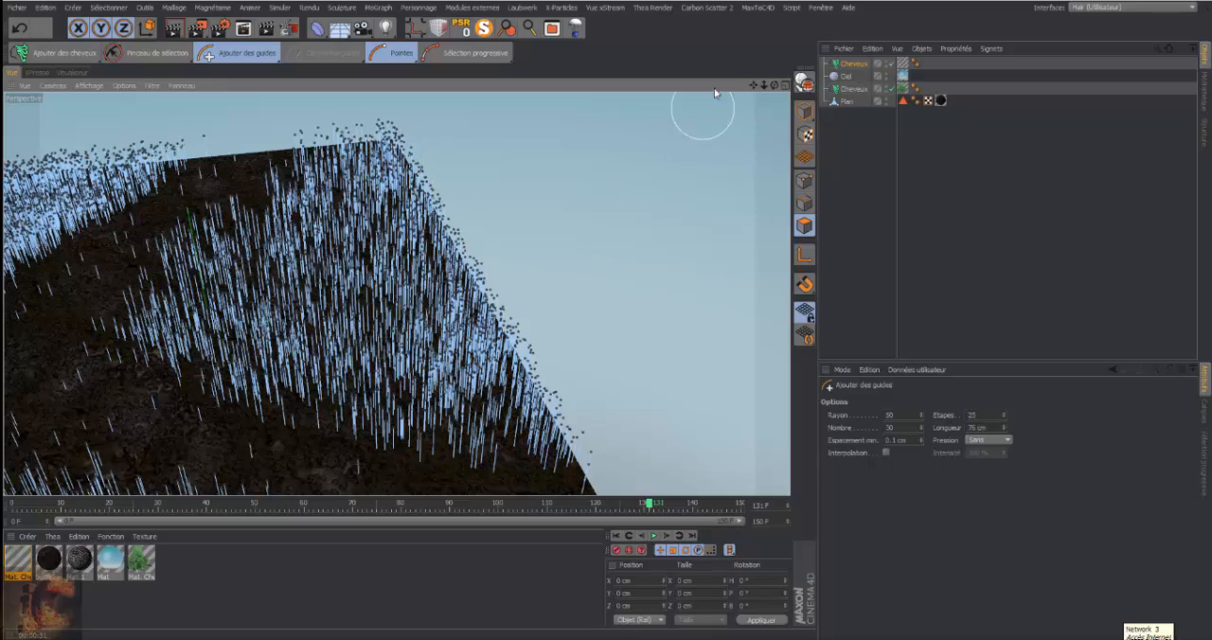
Set the guide Longueur to 70 cm and thicken the back, right and near-left grass areas around the path
drag(775, 86, 863, 77)
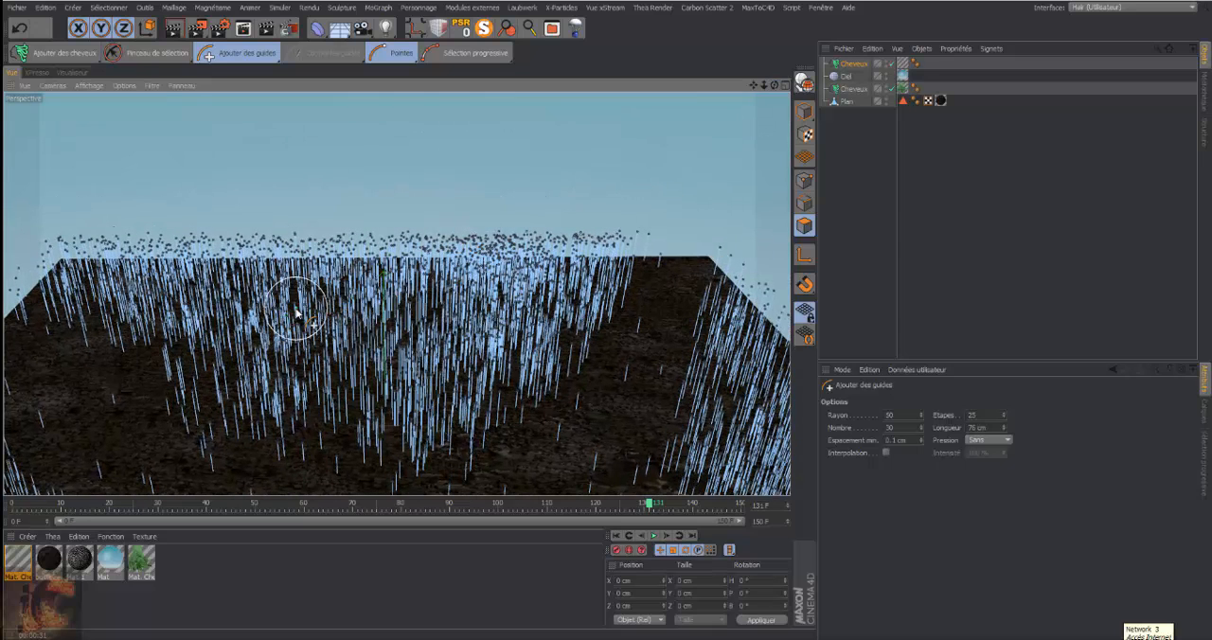
click(1003, 432)
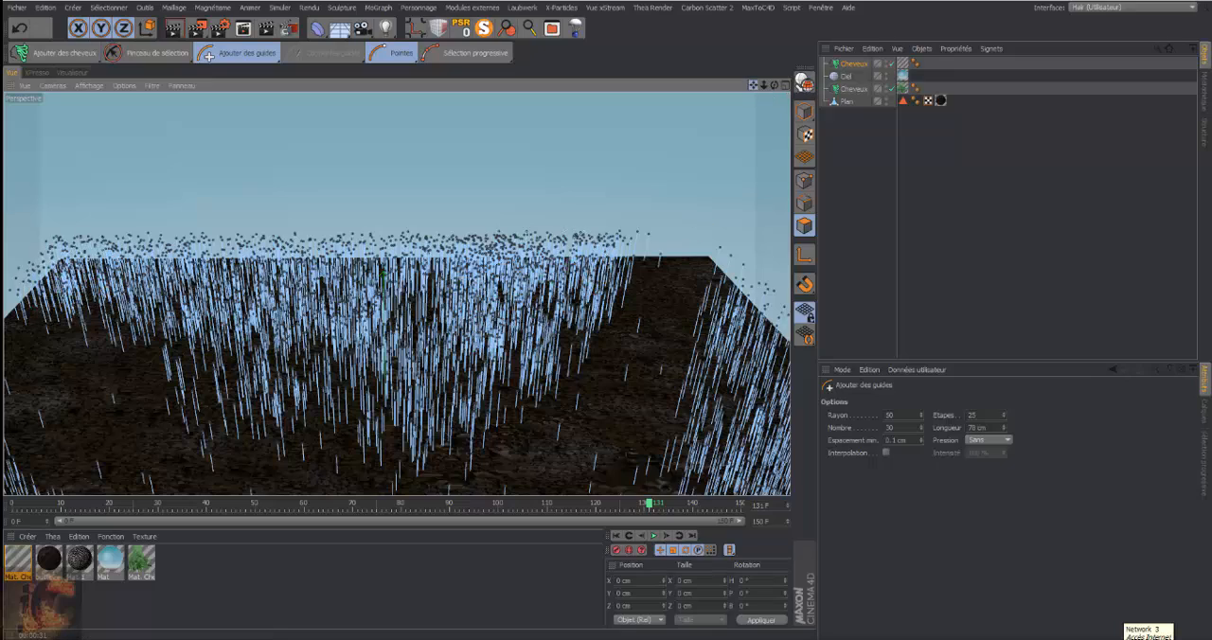
drag(753, 85, 654, 8)
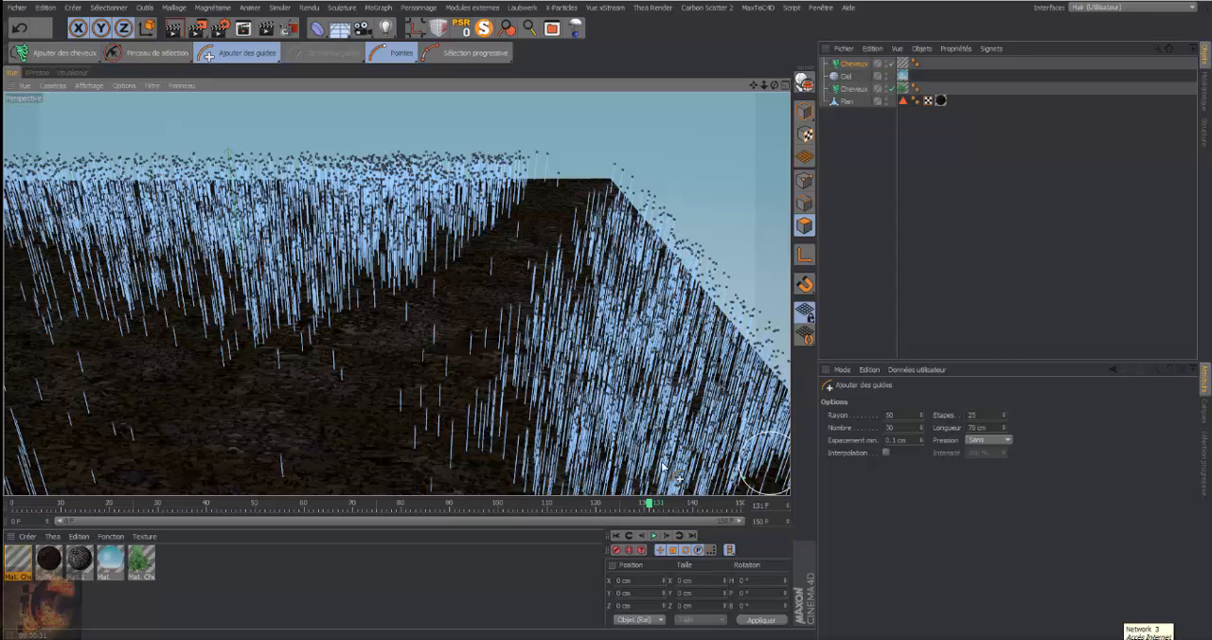
mouse_move(664, 465)
mouse_down()
mouse_move(612, 367)
mouse_move(508, 443)
mouse_up()
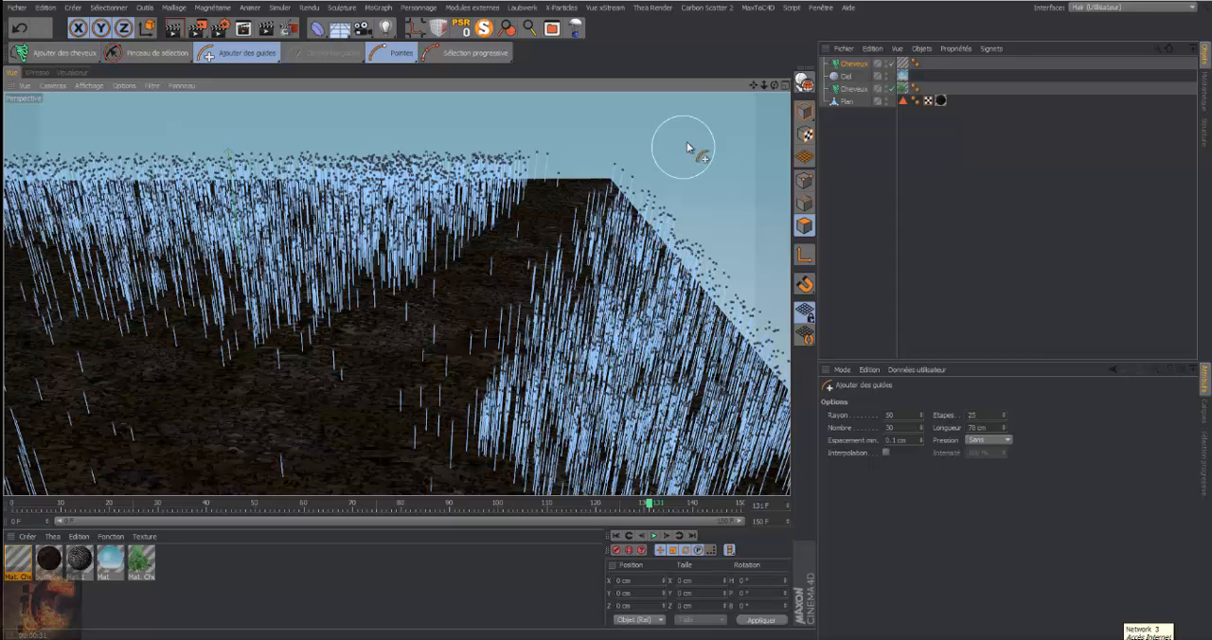
drag(754, 88, 401, 352)
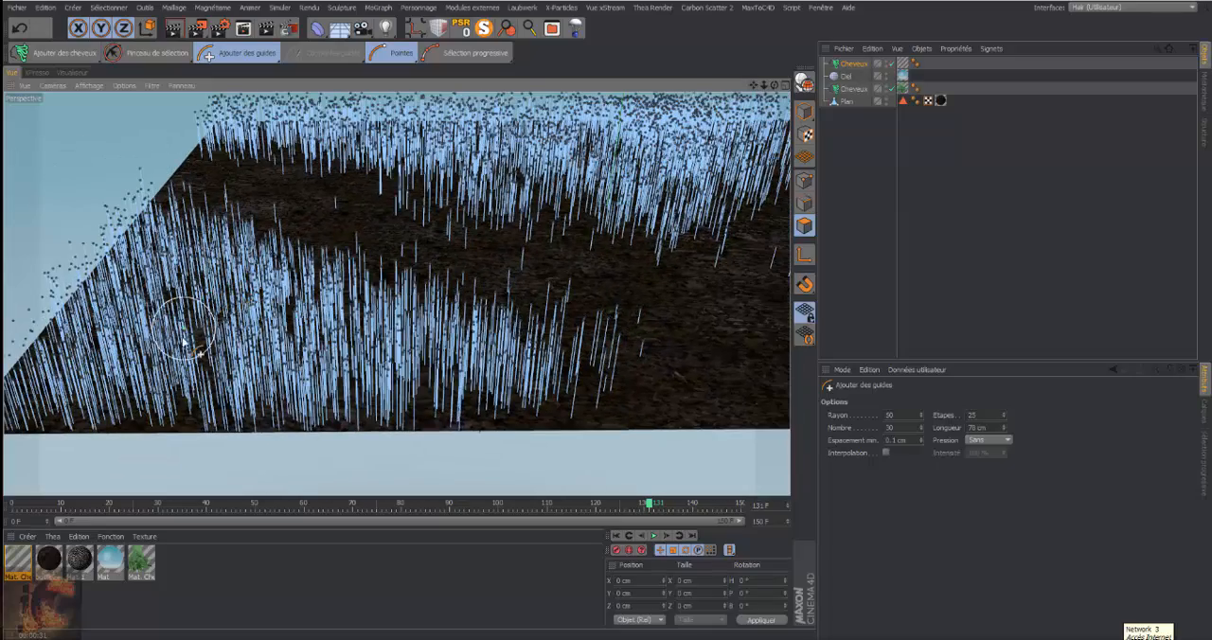
drag(763, 87, 568, 157)
drag(397, 293, 362, 296)
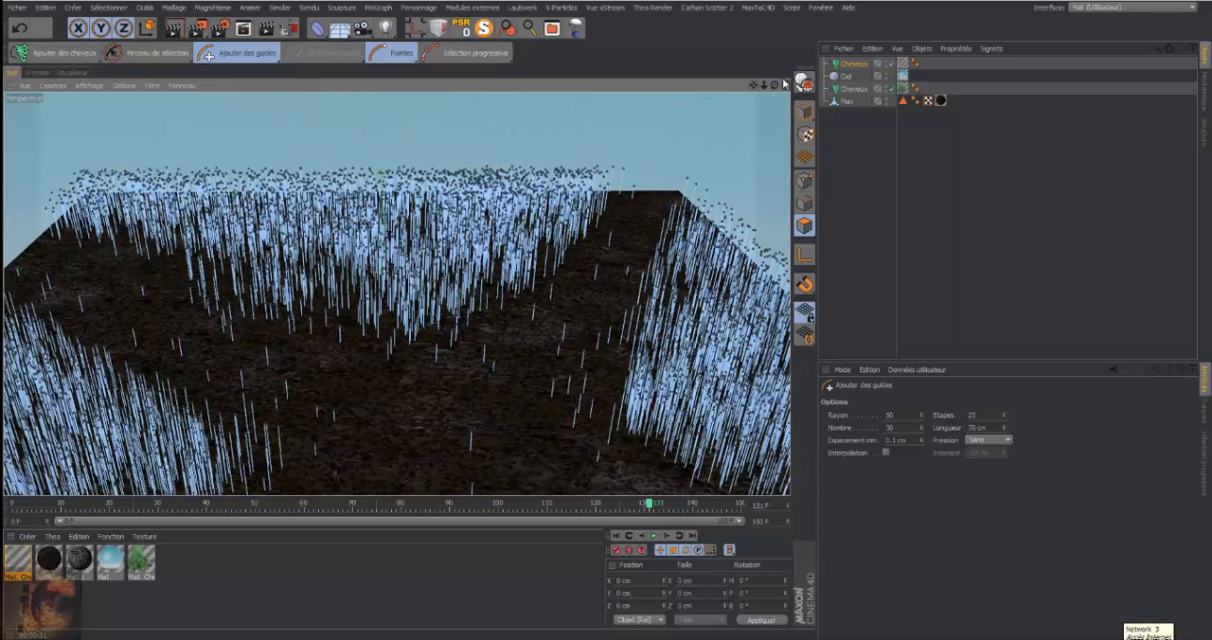
Render the active perspective view from a low angle facing the path to check the thickened grass
drag(774, 85, 397, 293)
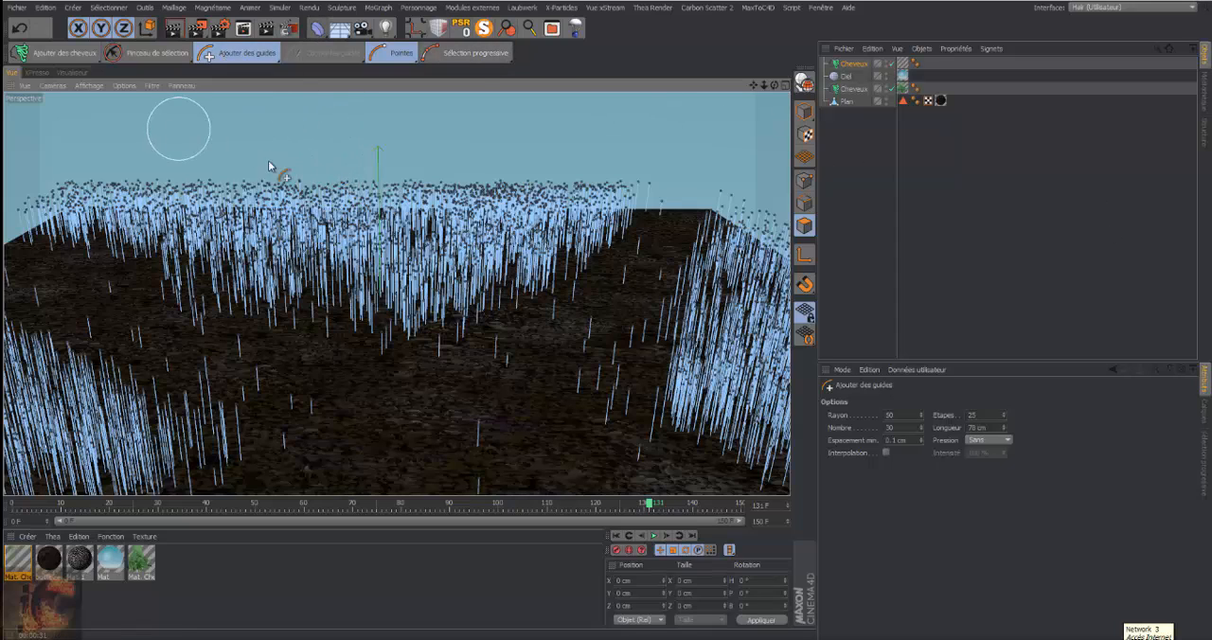
click(174, 29)
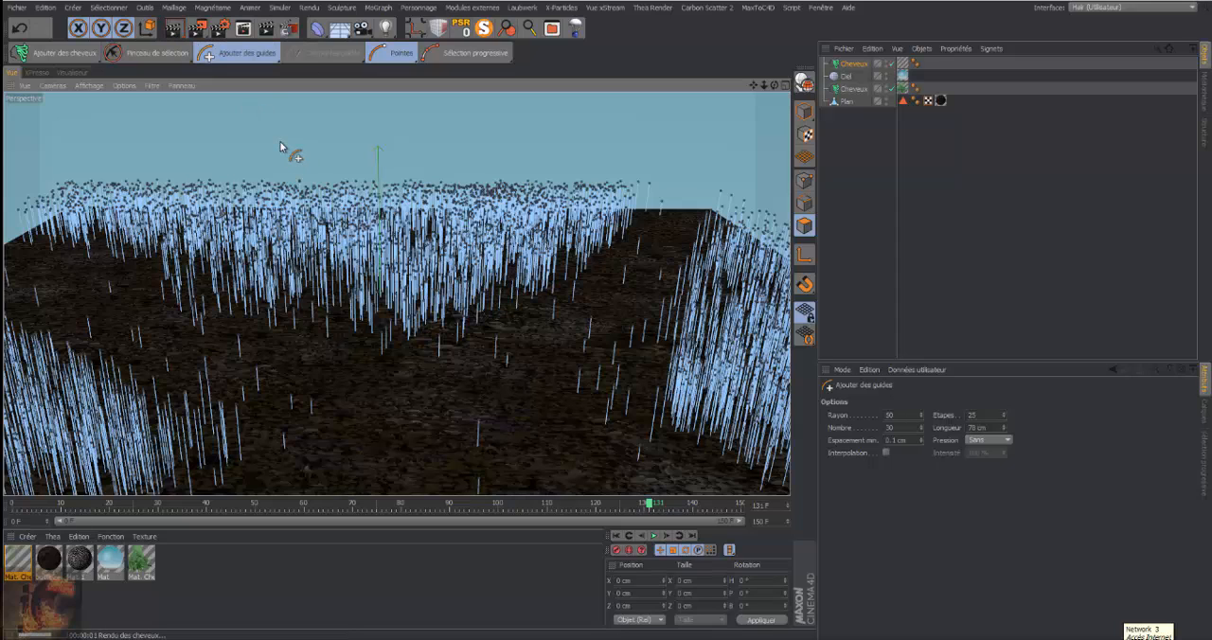
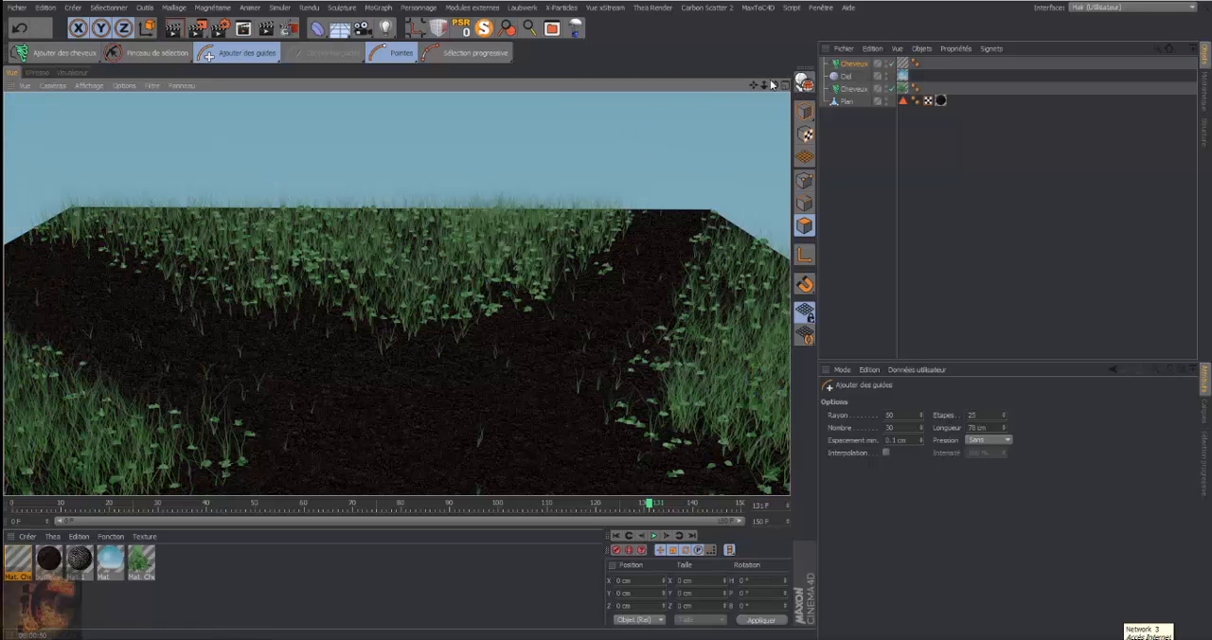
Set the guide Nombre to 65 and thicken the back, right and near-left grass areas around the path
drag(773, 86, 775, 95)
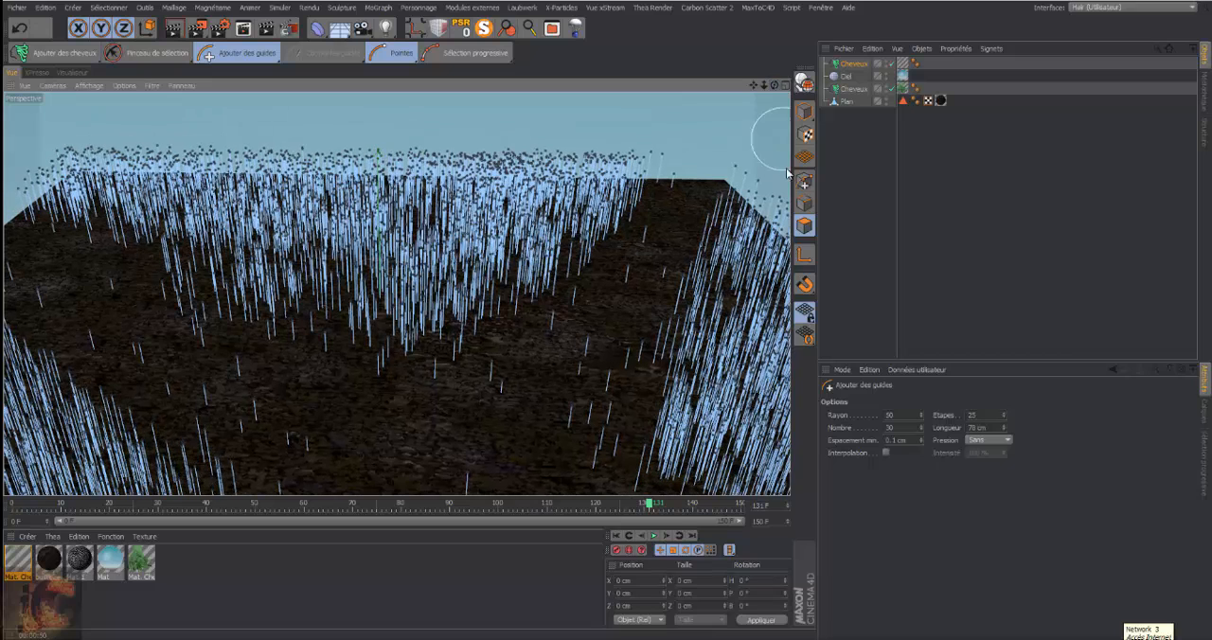
click(921, 427)
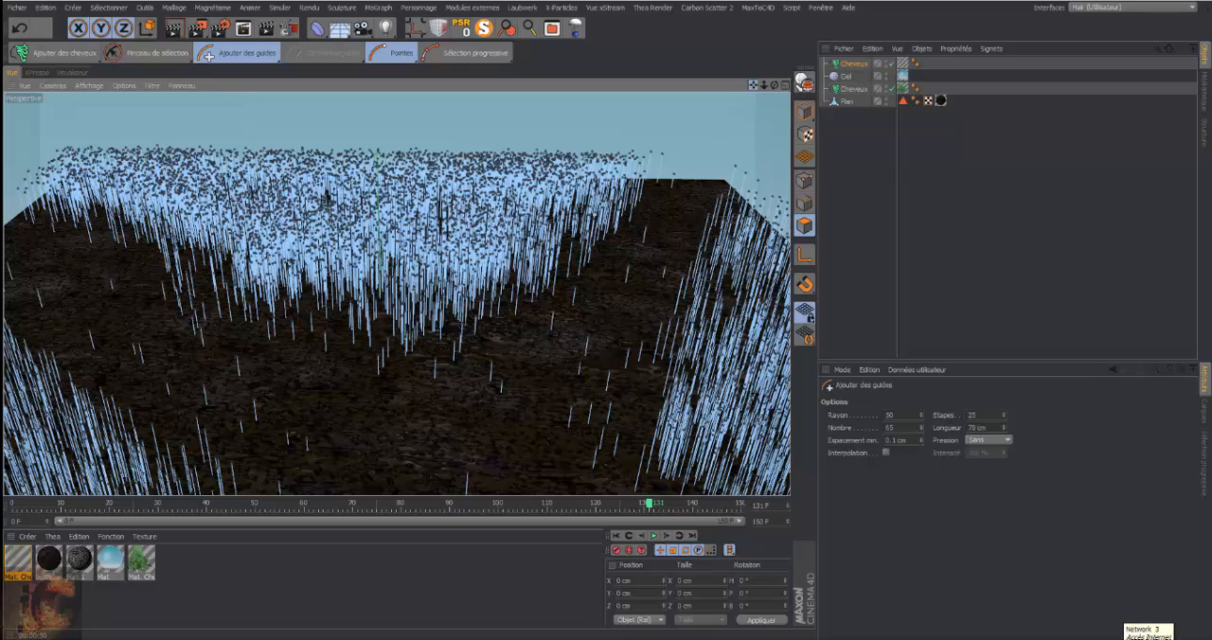
drag(753, 85, 576, 31)
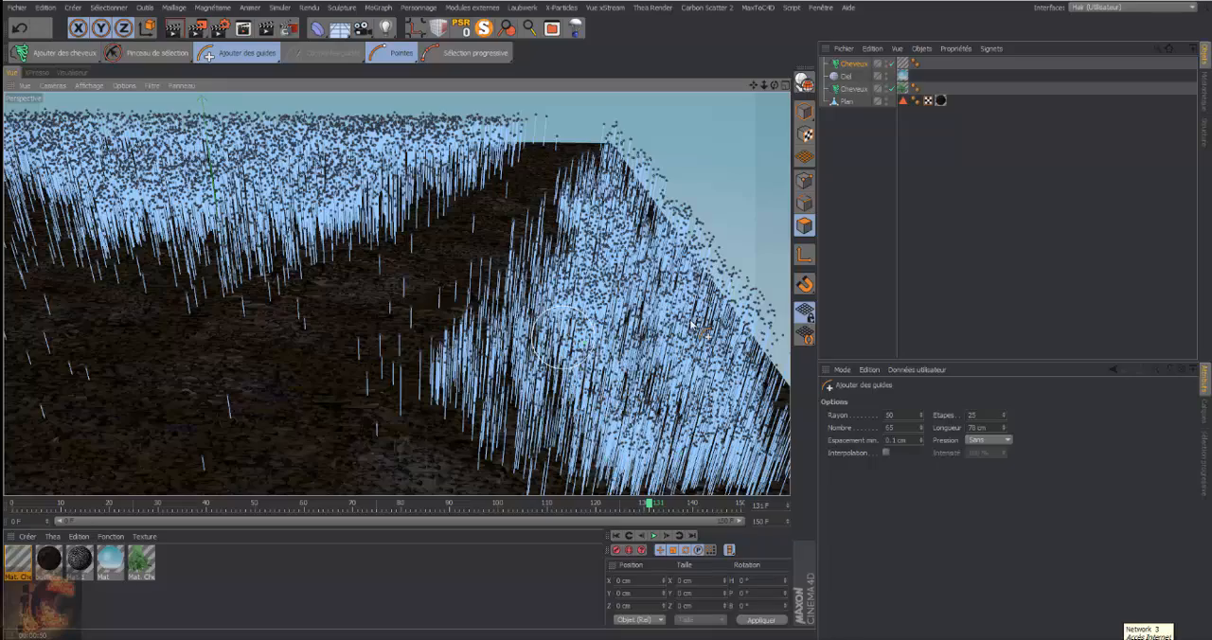
mouse_move(753, 85)
mouse_down()
mouse_move(396, 293)
mouse_move(392, 284)
mouse_move(107, 356)
mouse_up()
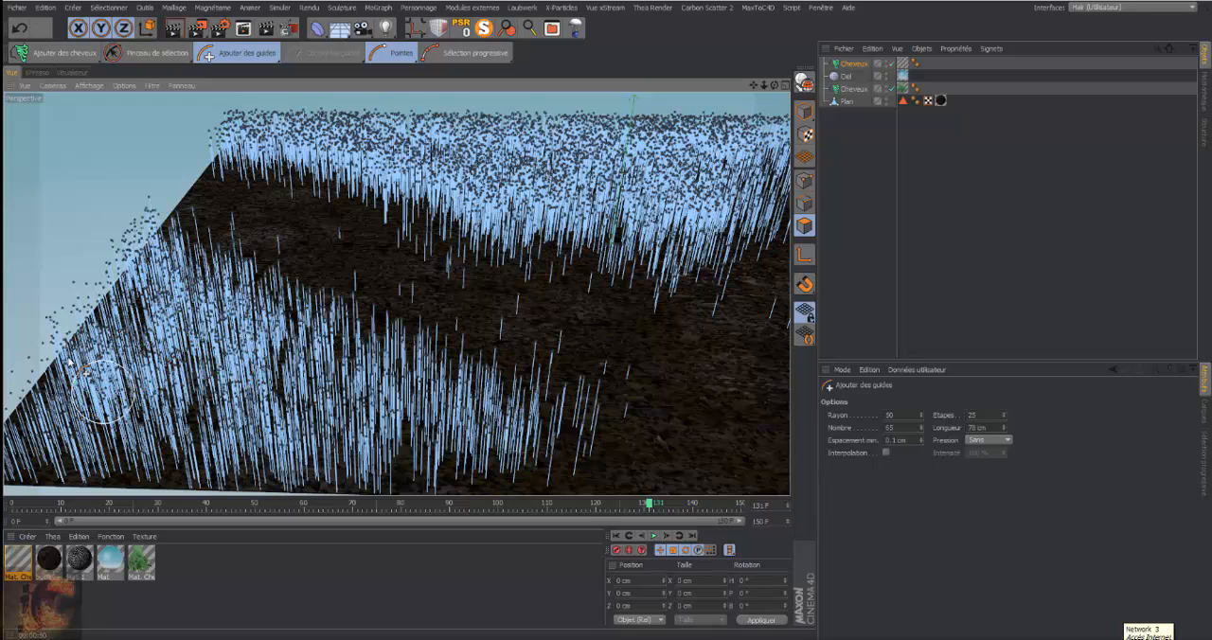
mouse_move(68, 360)
mouse_down()
mouse_move(129, 428)
mouse_move(261, 401)
mouse_move(239, 428)
mouse_move(319, 386)
mouse_move(379, 436)
mouse_move(421, 440)
mouse_move(444, 476)
mouse_move(313, 485)
mouse_move(181, 468)
mouse_move(127, 474)
mouse_move(158, 481)
mouse_move(172, 475)
mouse_move(52, 472)
mouse_move(76, 449)
mouse_move(109, 307)
mouse_move(241, 423)
mouse_move(407, 462)
mouse_move(466, 502)
mouse_move(487, 499)
mouse_move(475, 460)
mouse_move(240, 341)
mouse_up()
Render the active perspective view from a lower angle to check the grass density
mouse_move(774, 88)
mouse_down()
mouse_move(753, 87)
mouse_move(773, 86)
mouse_up()
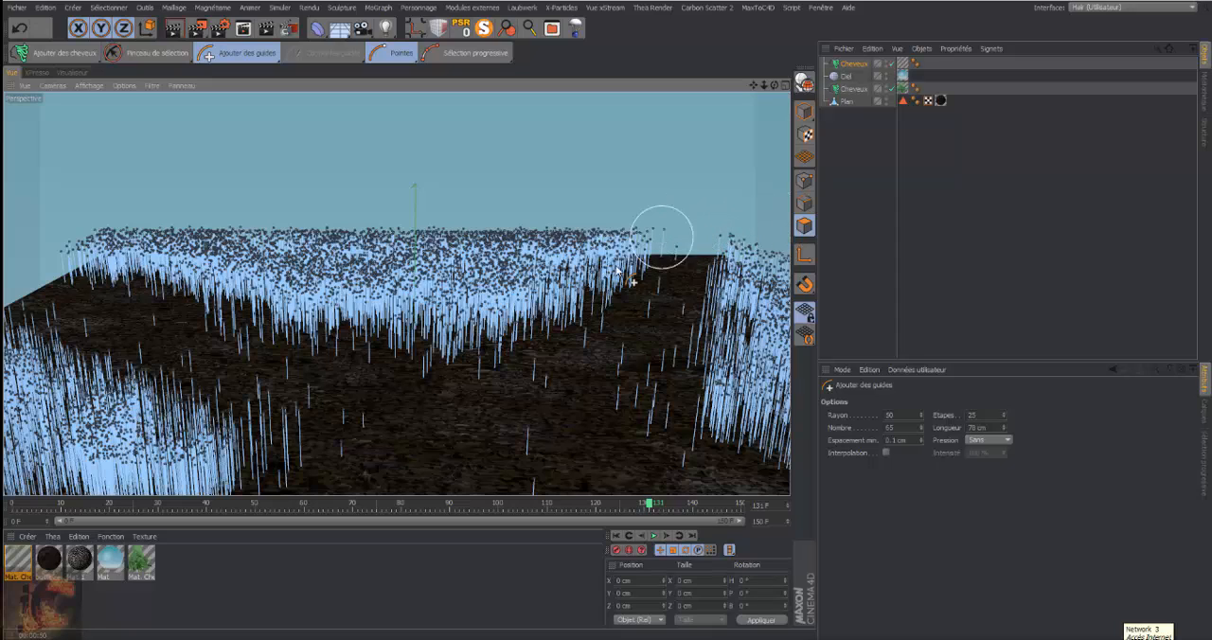
click(173, 28)
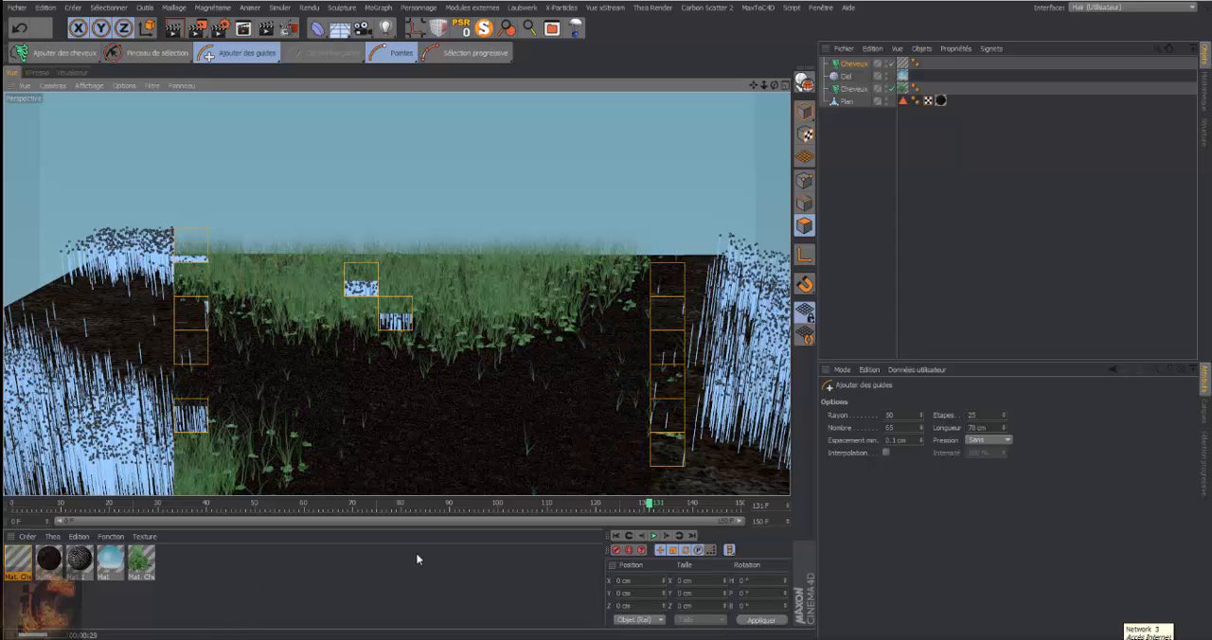
Shift the inner green knot of the grass hair material's Couleur gradient slightly toward the root end
double_click(17, 562)
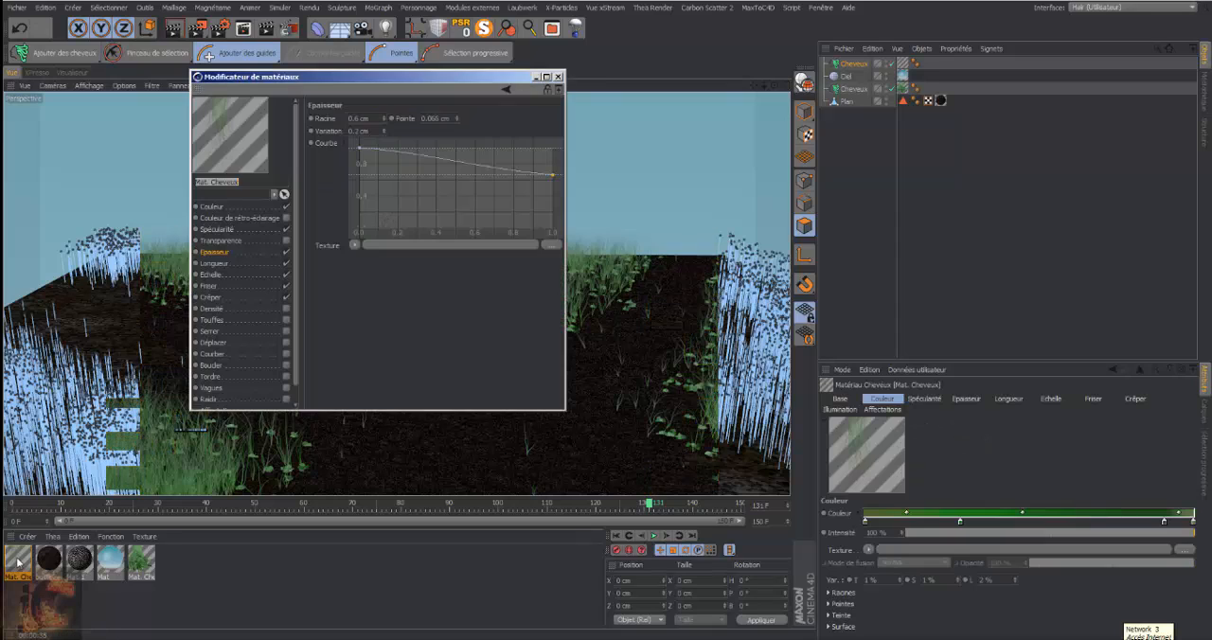
click(211, 206)
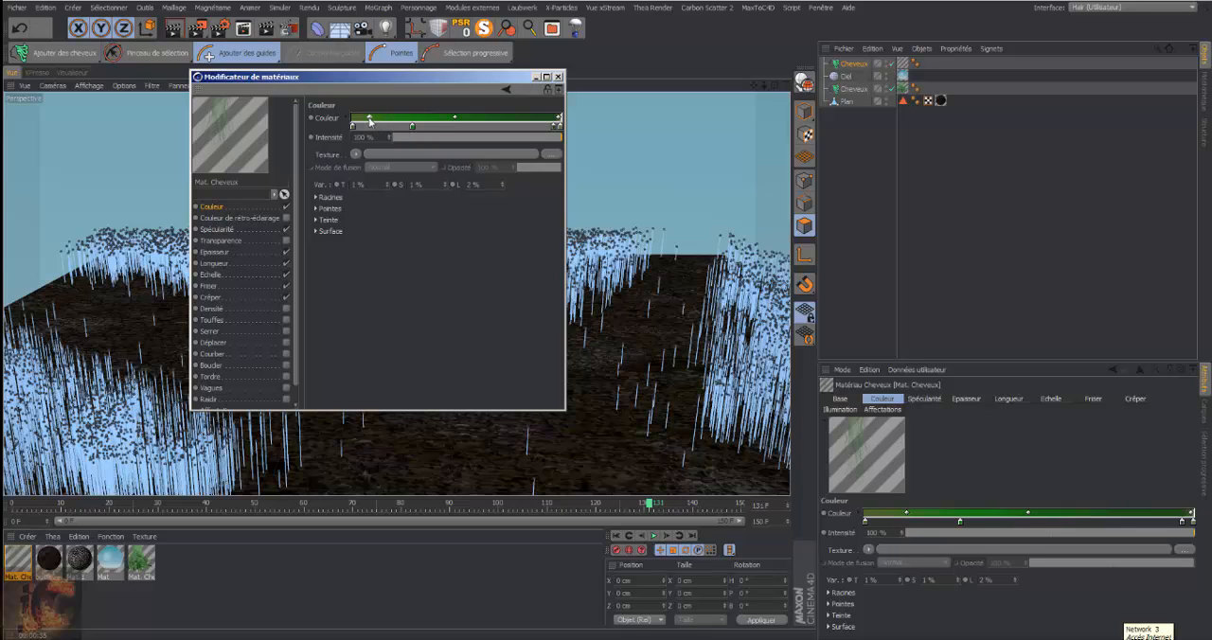
mouse_move(411, 127)
mouse_down()
mouse_move(427, 128)
mouse_move(408, 129)
mouse_up()
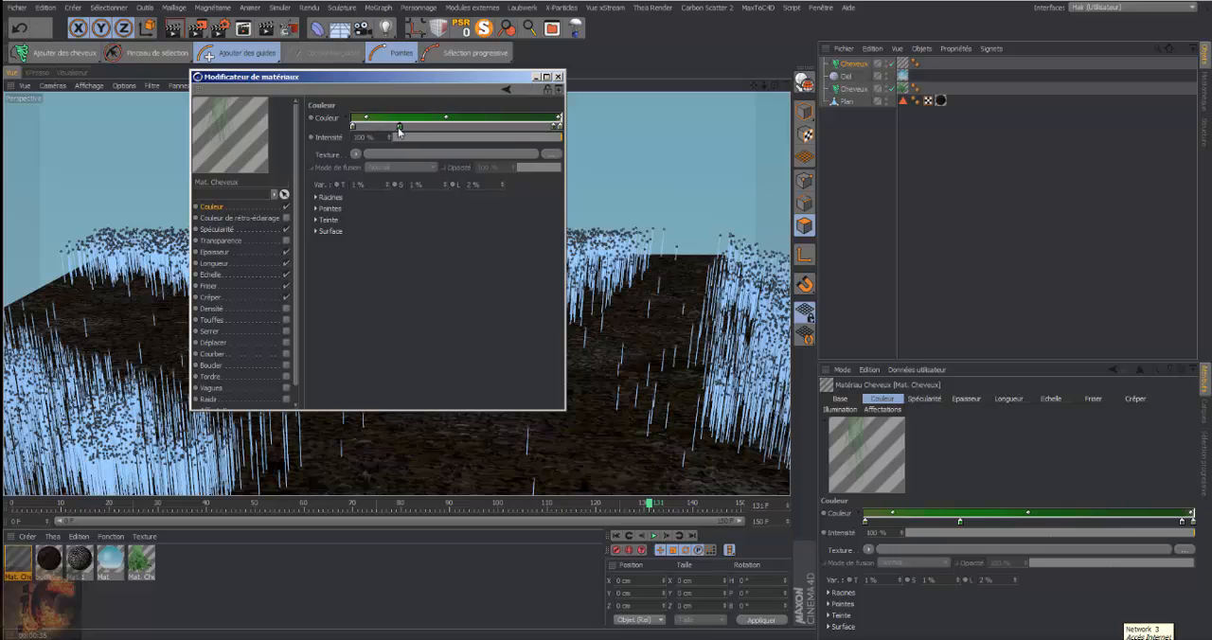
click(558, 76)
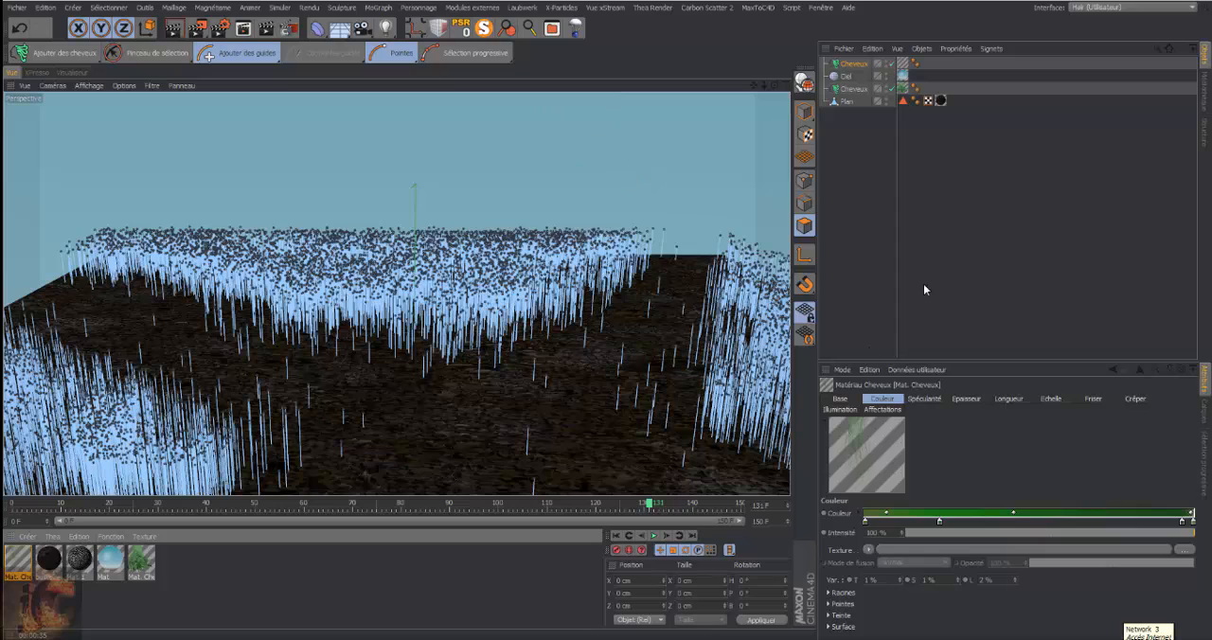
Preview the grass Cheveux object as Polygones de cheveux with 20 % detail, and return its viewport display to Lignes de guide
click(855, 64)
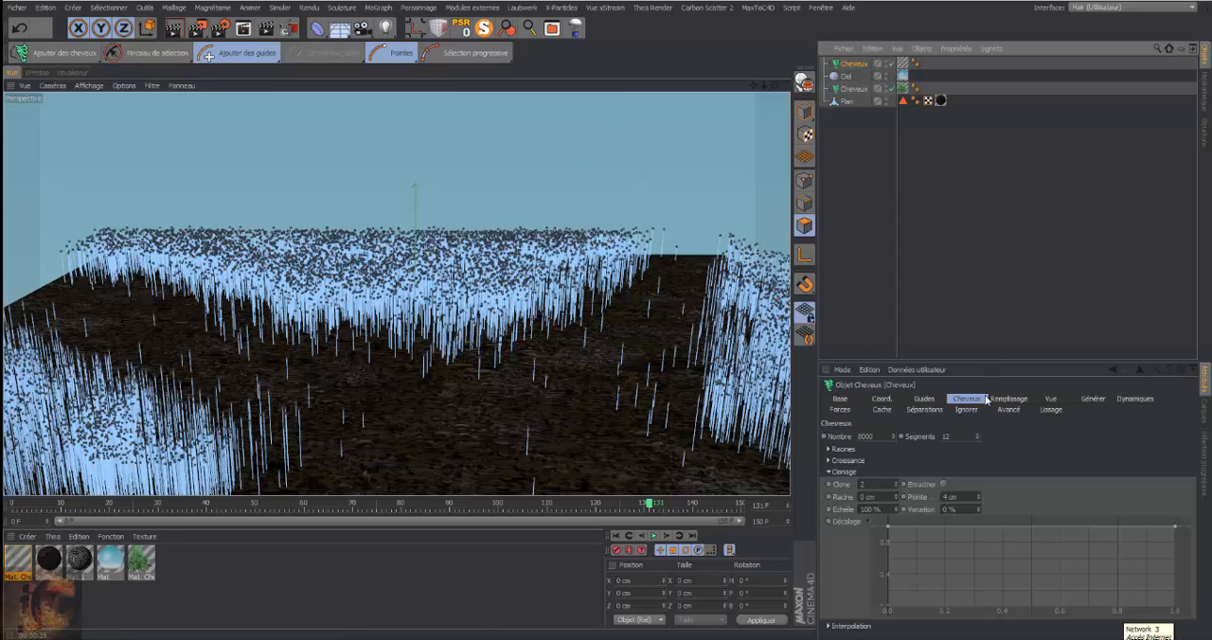
click(1050, 399)
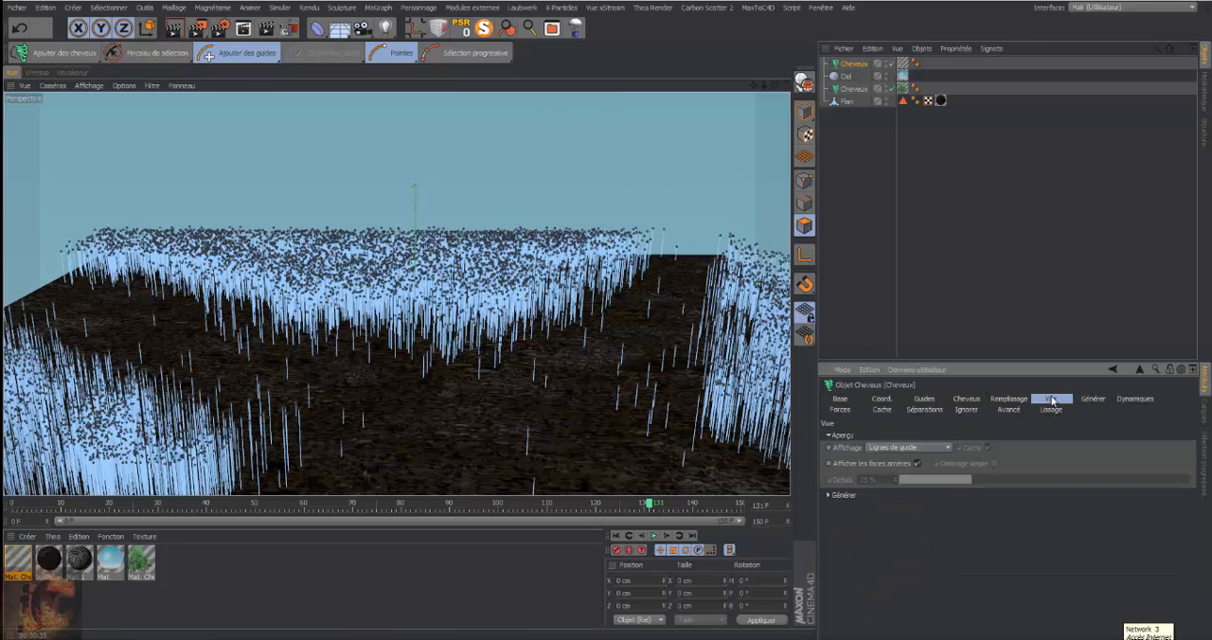
click(947, 449)
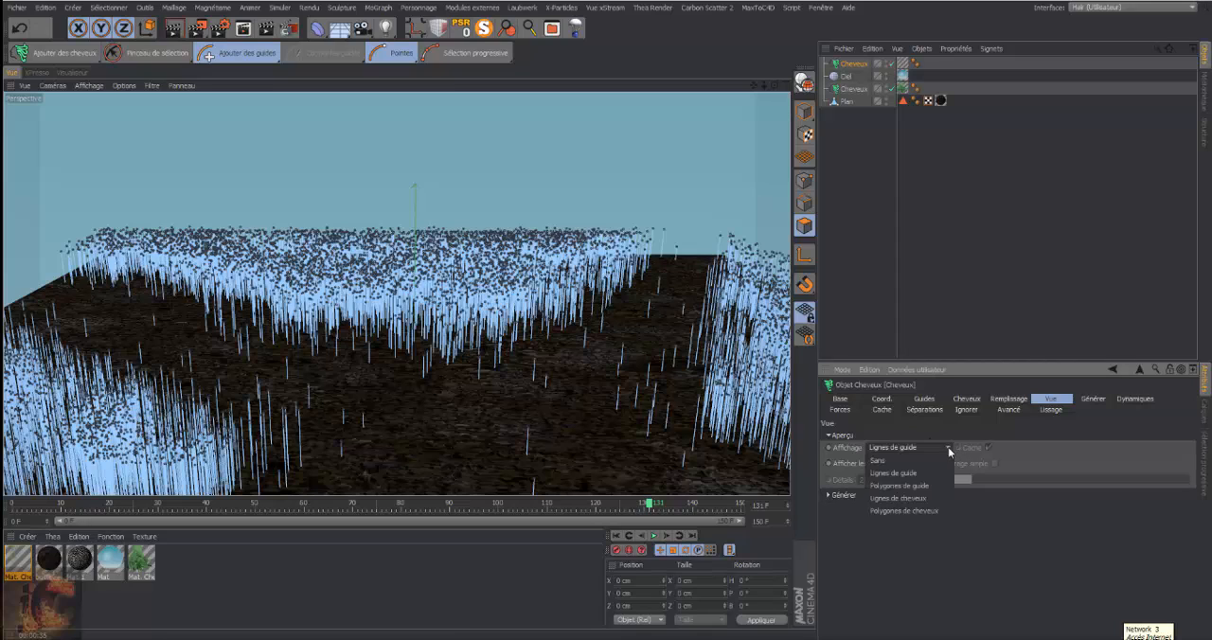
click(928, 513)
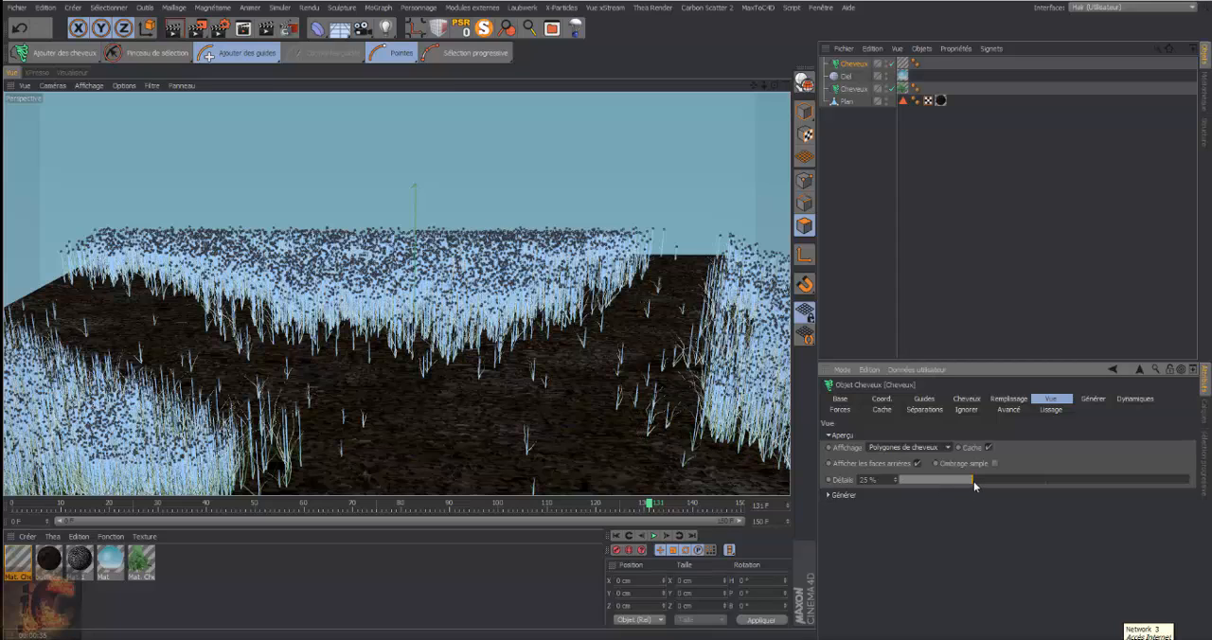
drag(966, 483, 962, 482)
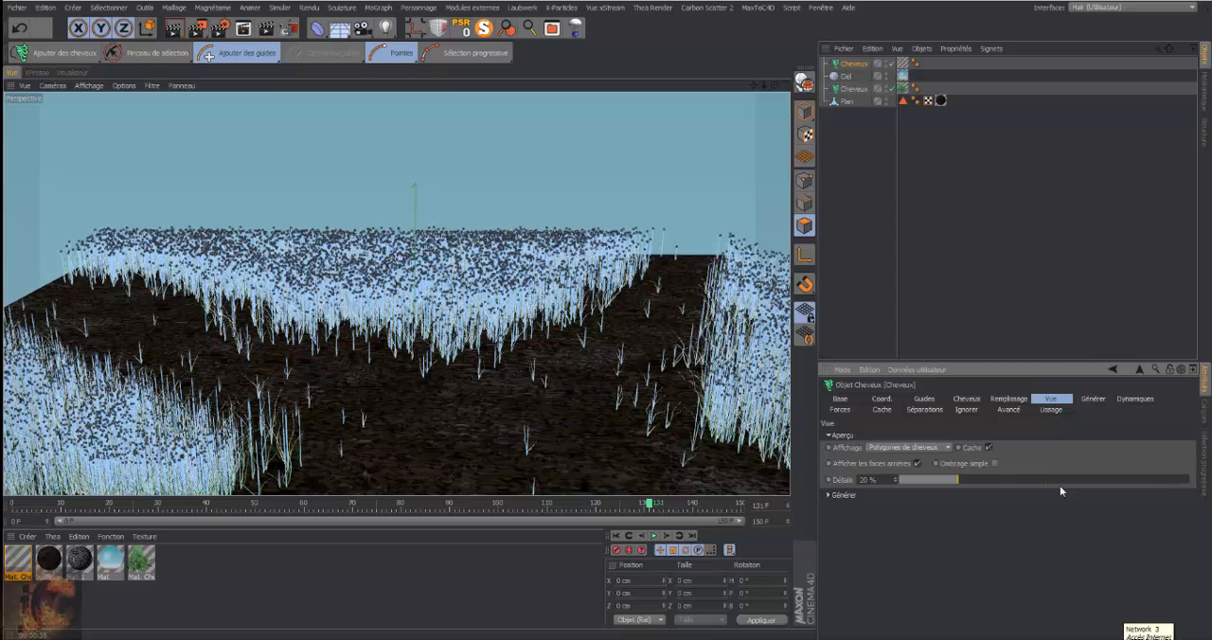
click(949, 448)
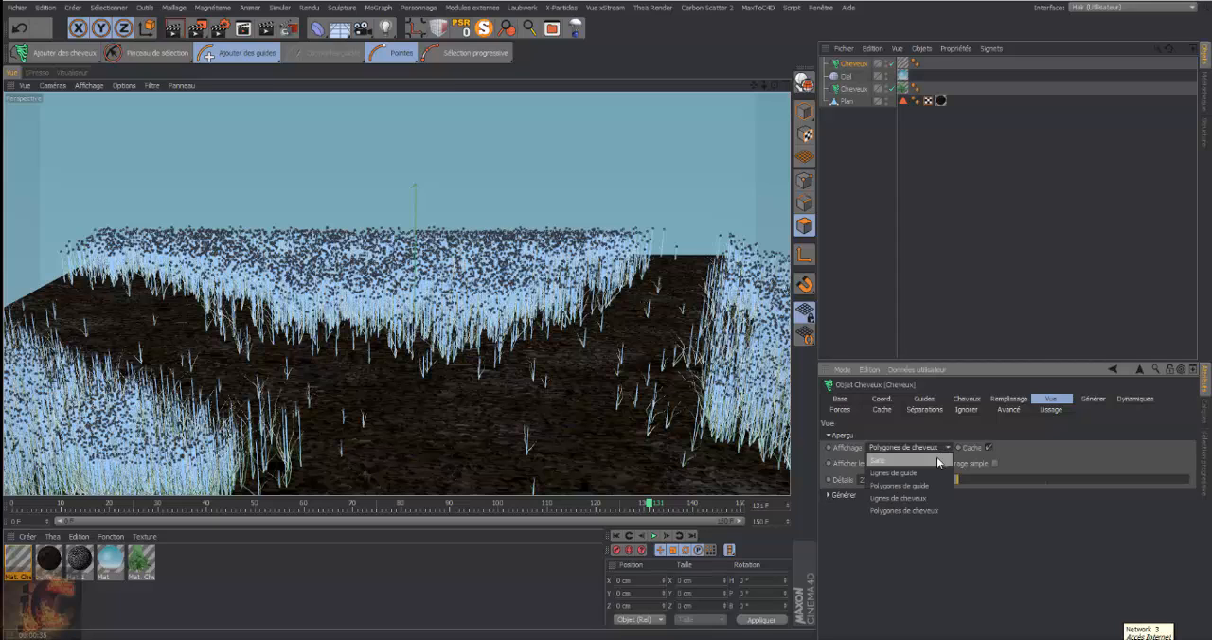
click(918, 472)
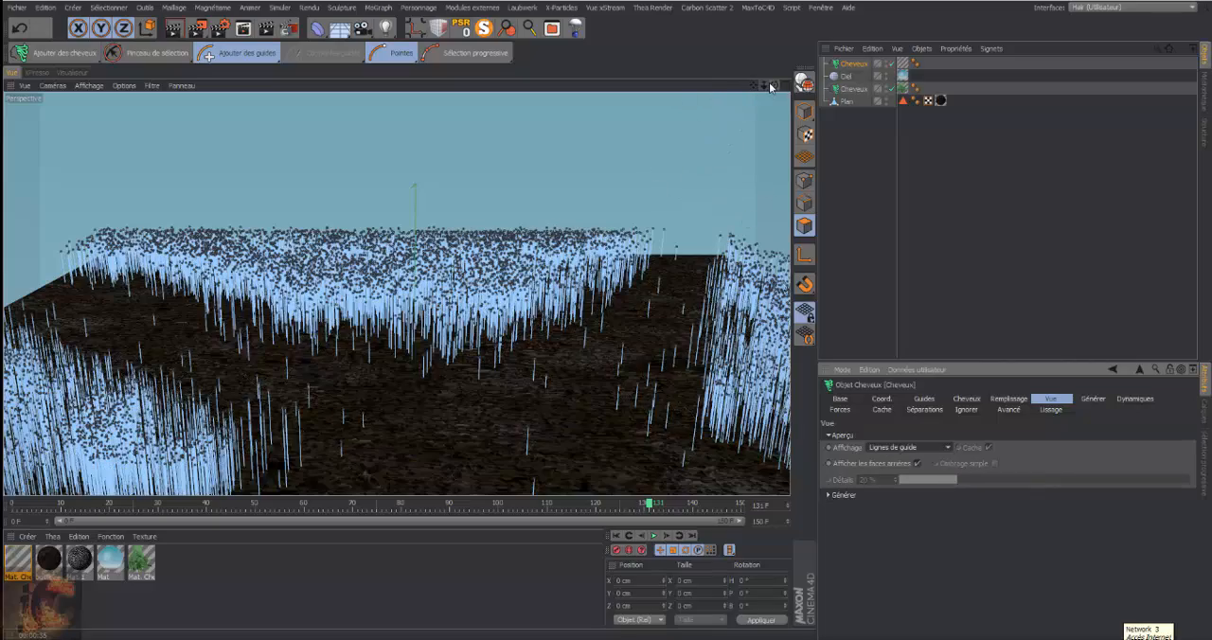
Reframe the perspective view around the path and render it to check the adjusted grass colour
drag(763, 85, 730, 96)
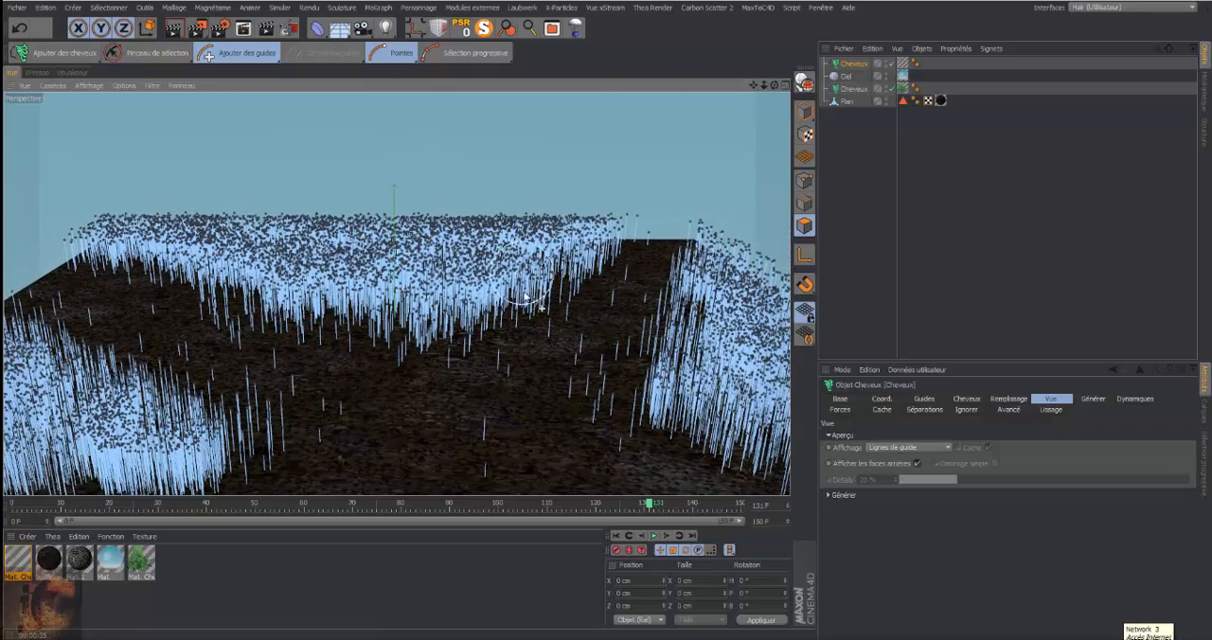
click(176, 29)
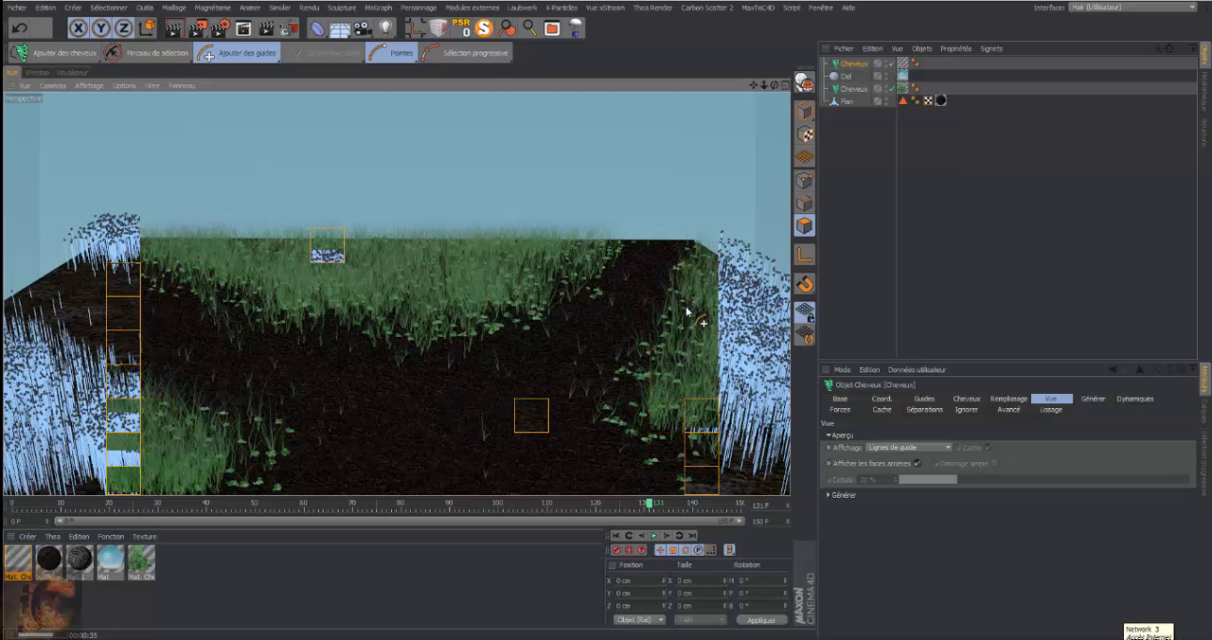
Enable Touffes on the grass hair material, slope its Touffes curve downward from root to tip, and slightly raise the end of the Atténuation curve
click(19, 561)
double_click(15, 562)
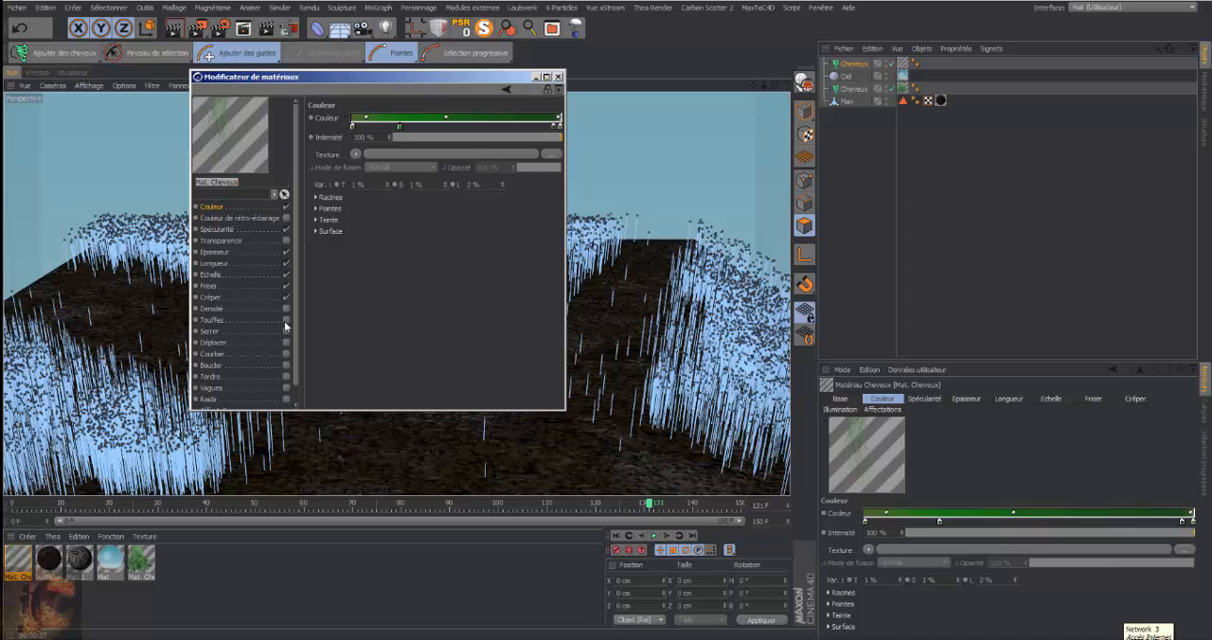
click(239, 324)
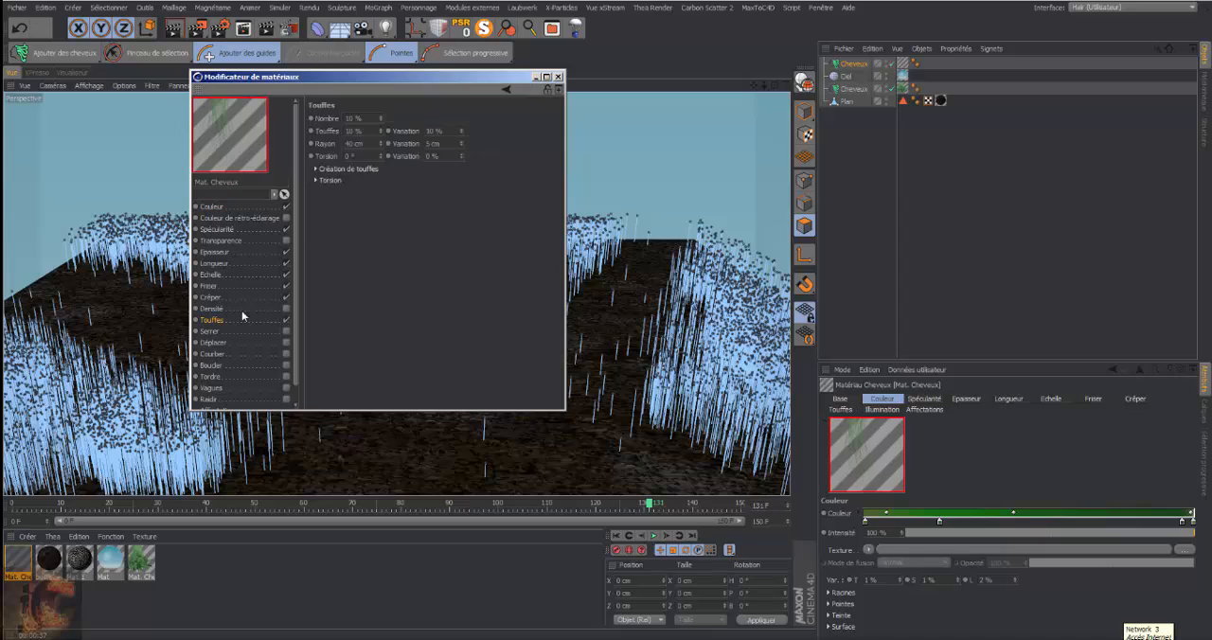
click(316, 170)
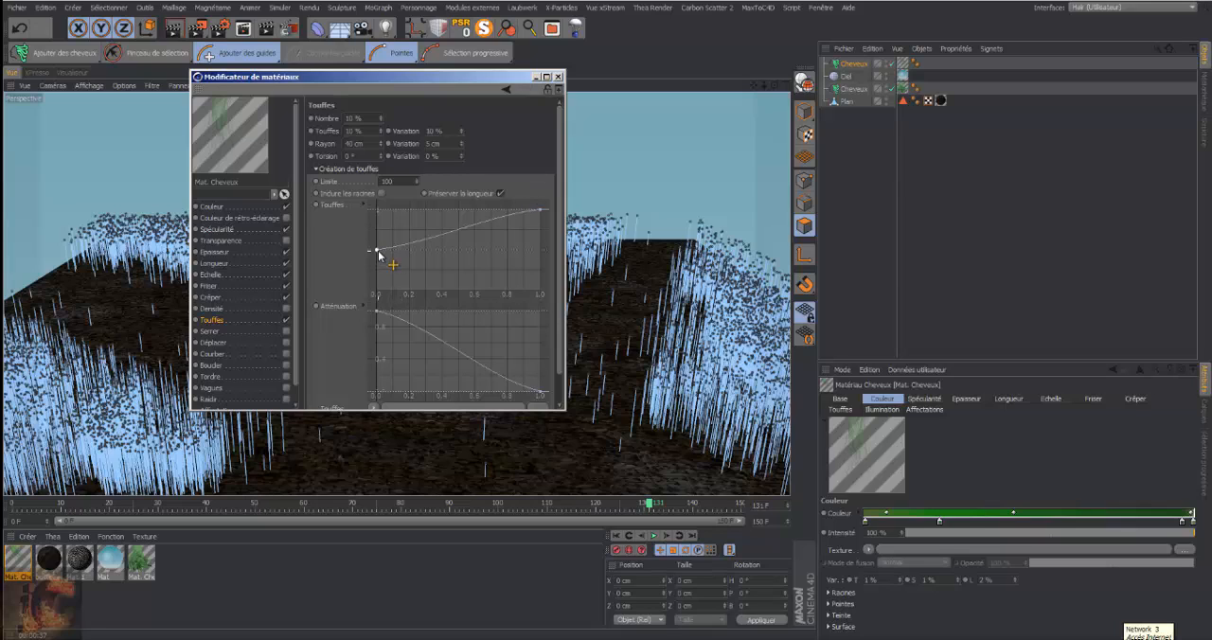
drag(376, 253, 376, 225)
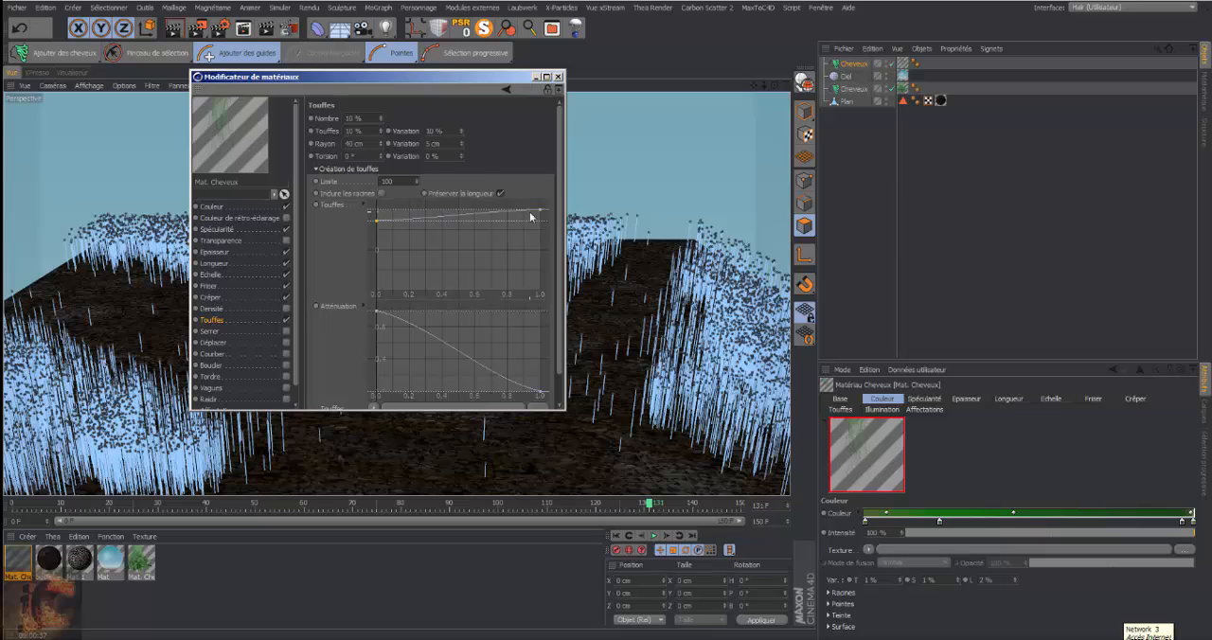
drag(541, 209, 543, 262)
drag(540, 392, 543, 385)
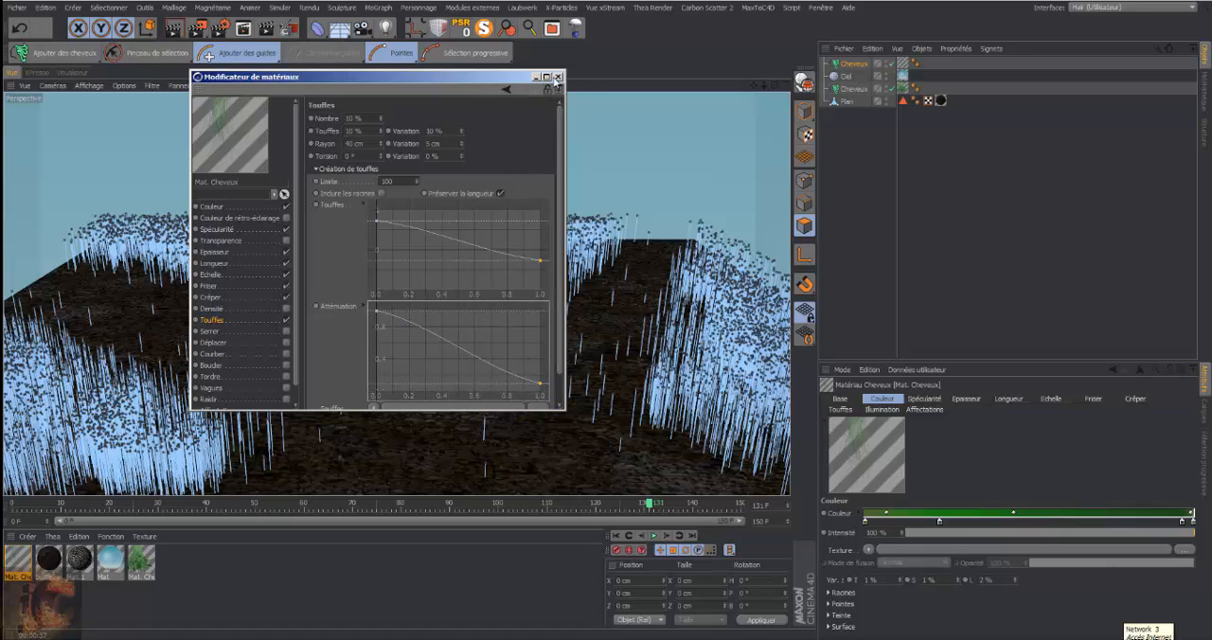
click(558, 76)
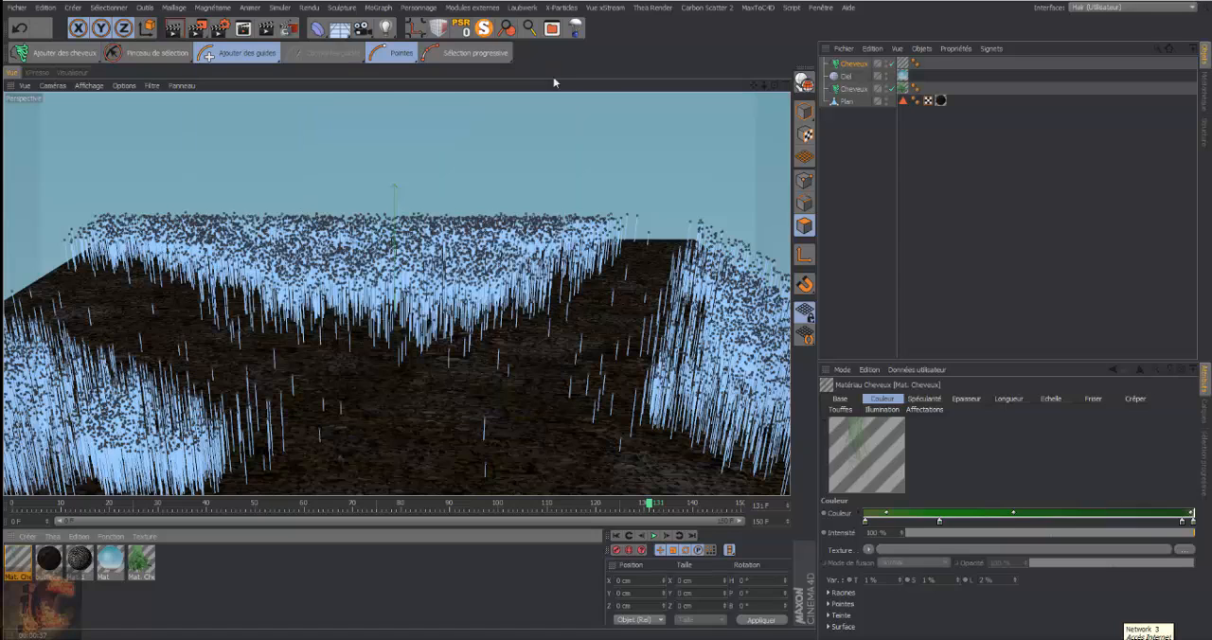
Review the grass material's Touffes settings and render the active view to check the tufts
double_click(29, 566)
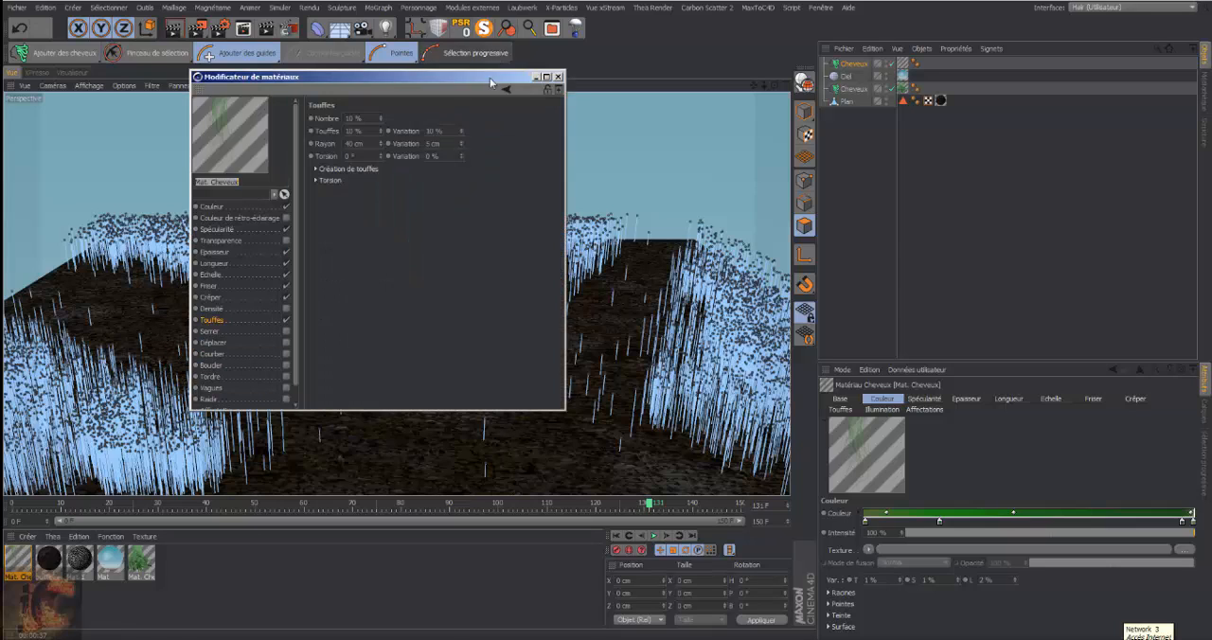
click(558, 76)
click(263, 49)
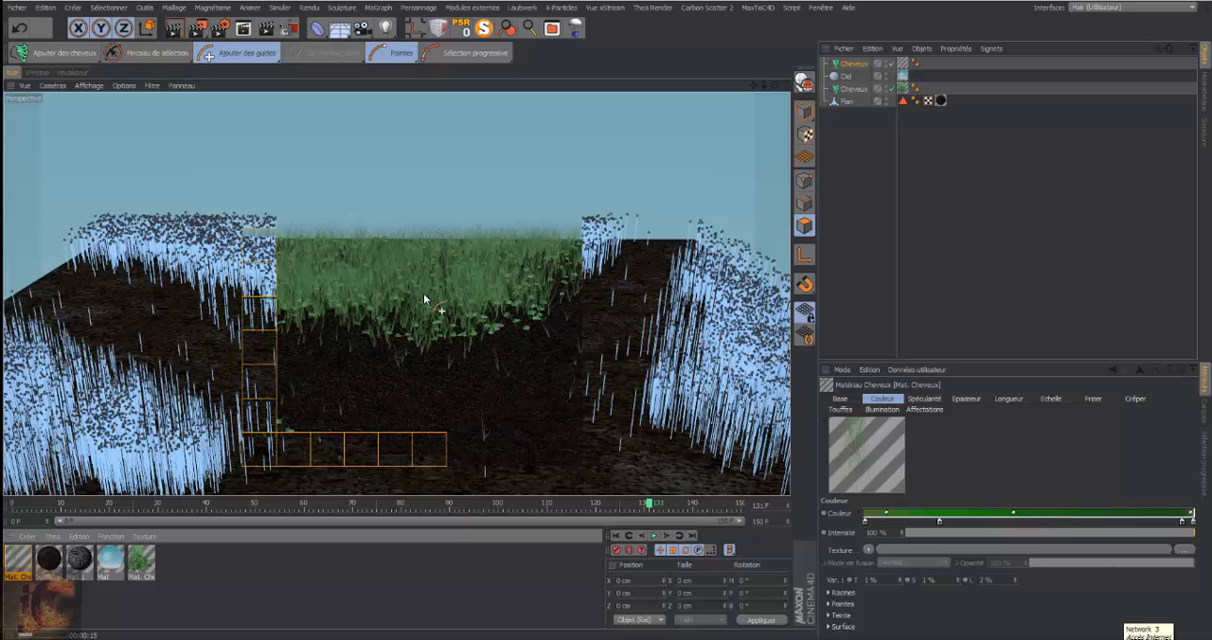
Set the grass material's Epaisseur Racine to 1.2 cm, increase its Pointe thickness, and render the view
double_click(21, 559)
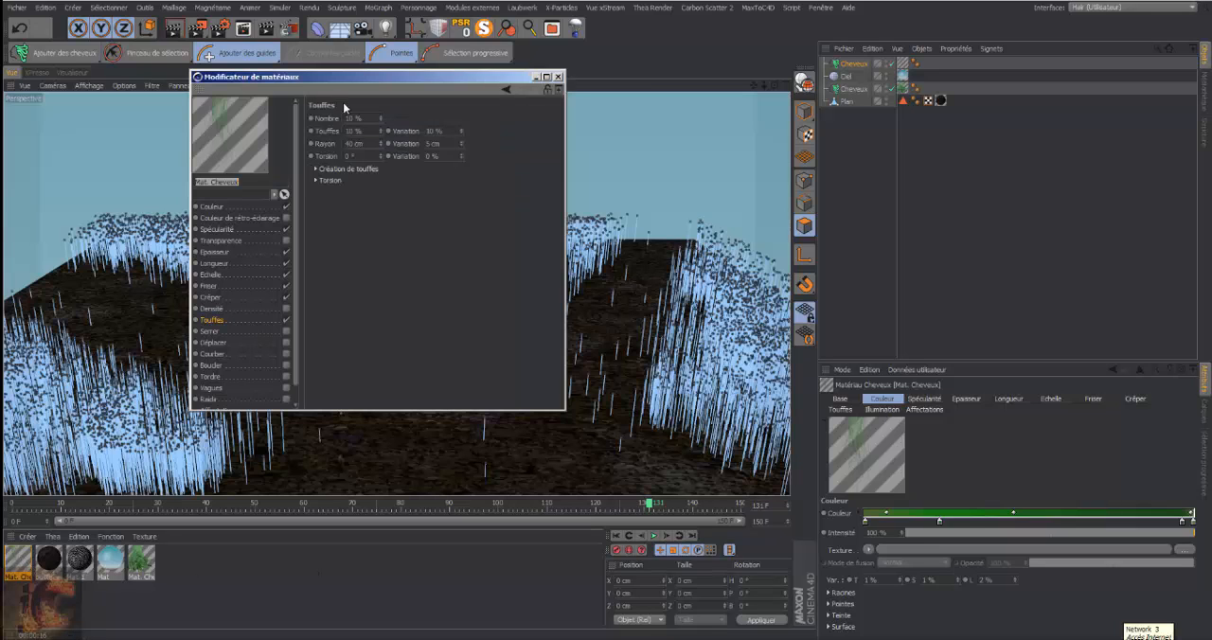
click(215, 252)
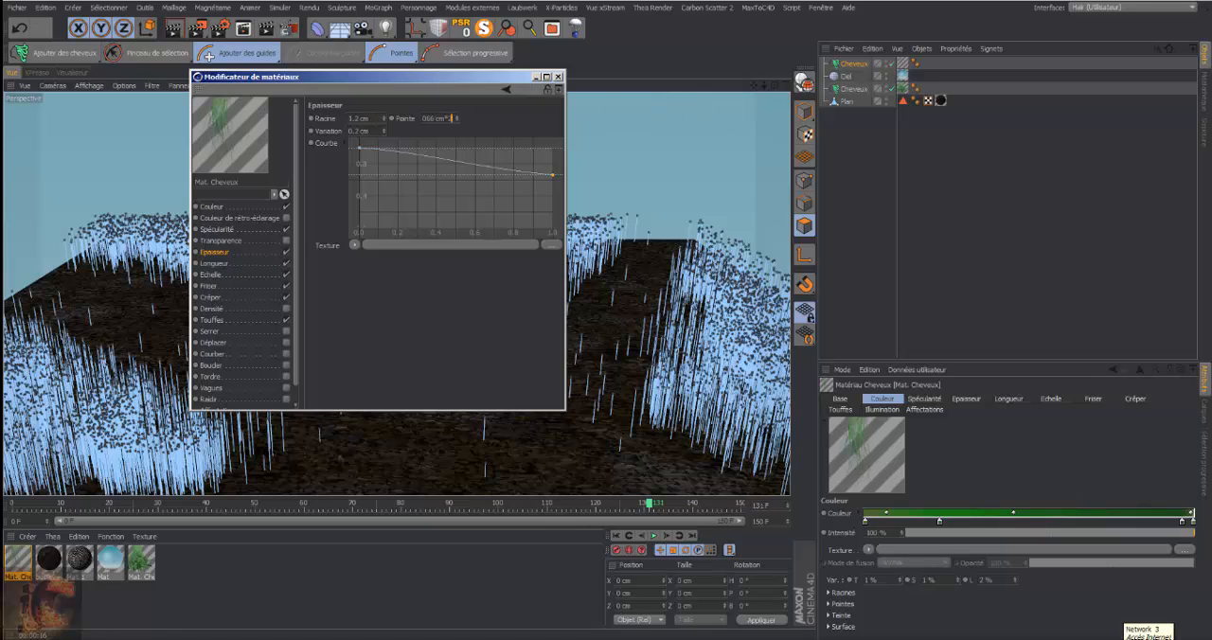
key(Return)
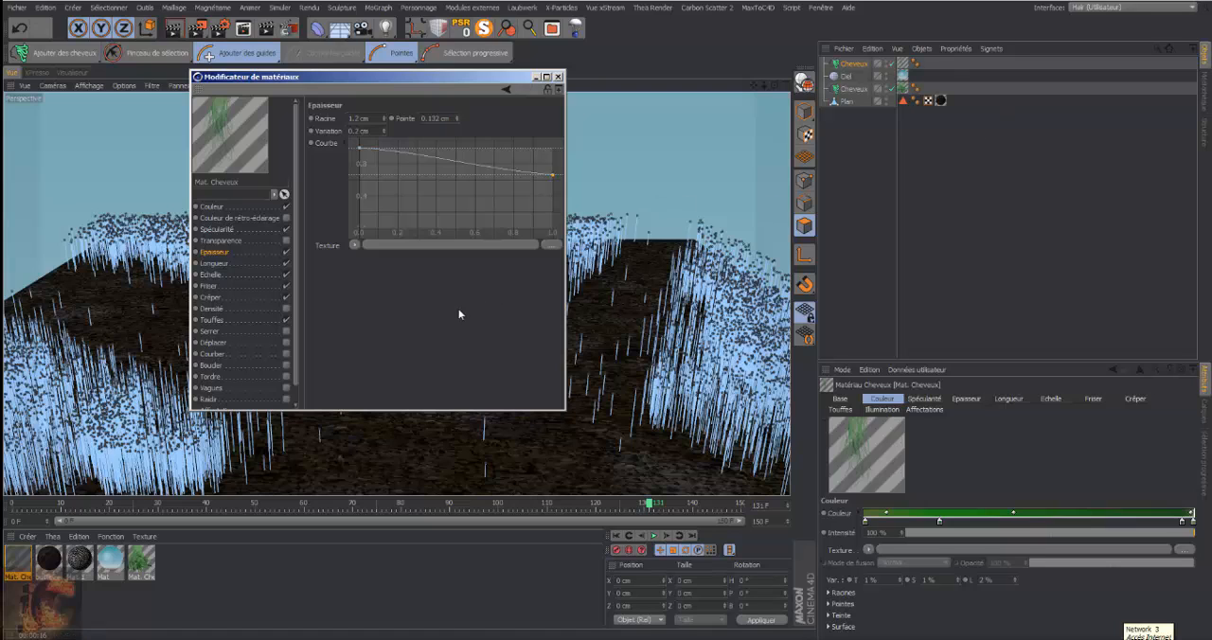
click(558, 78)
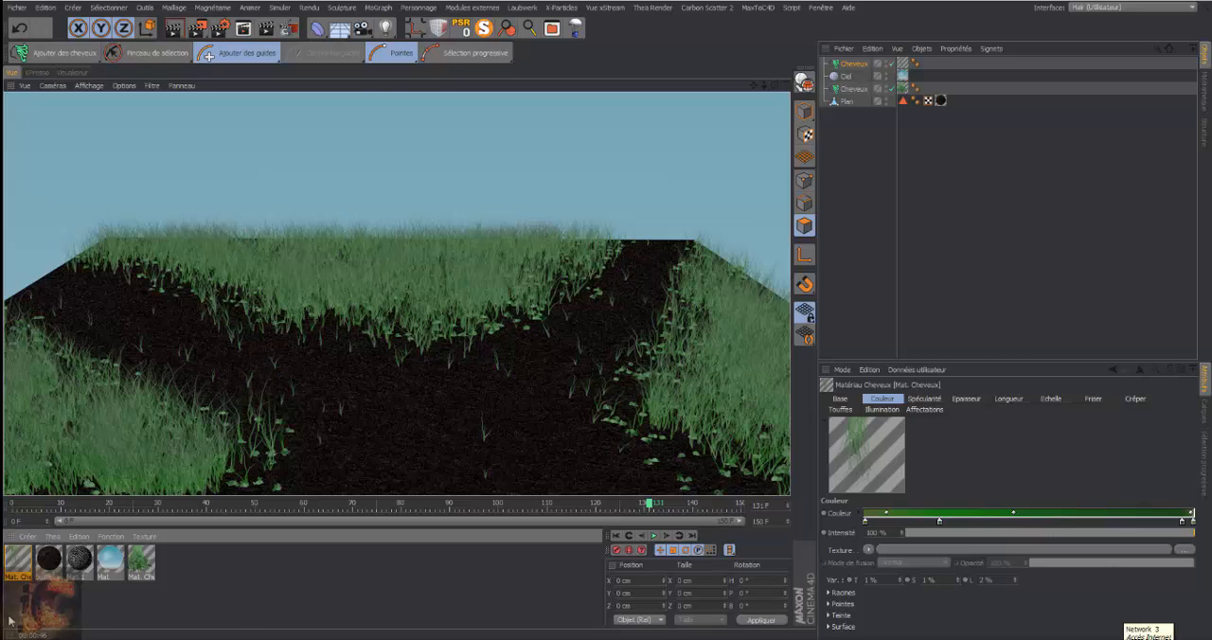
click(138, 638)
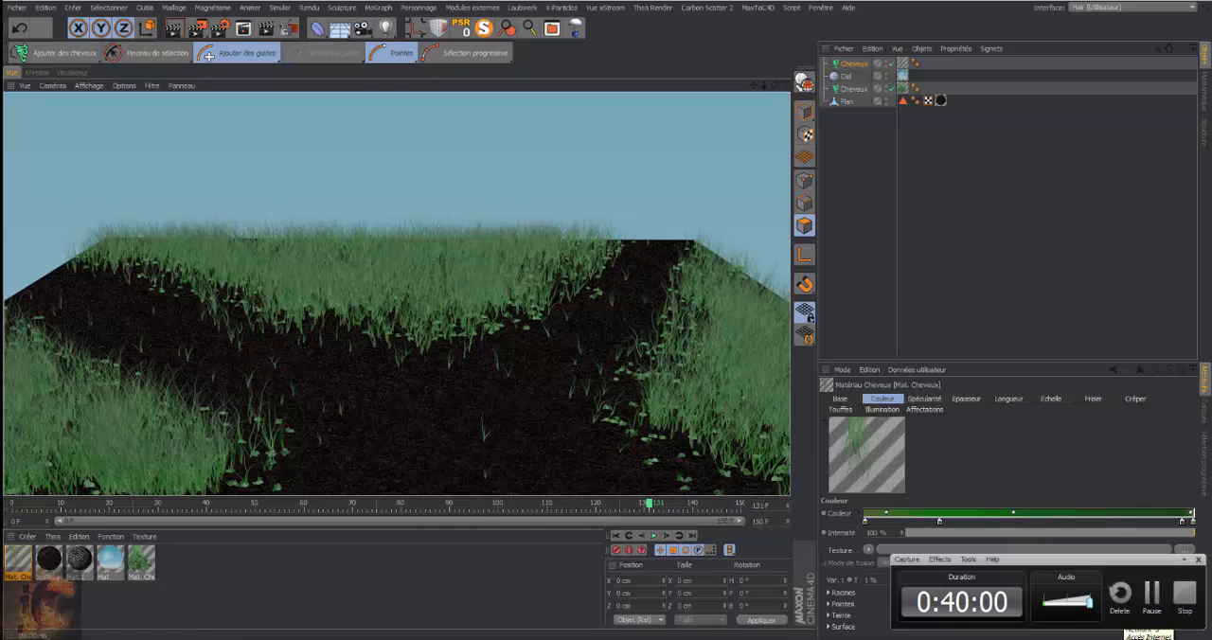